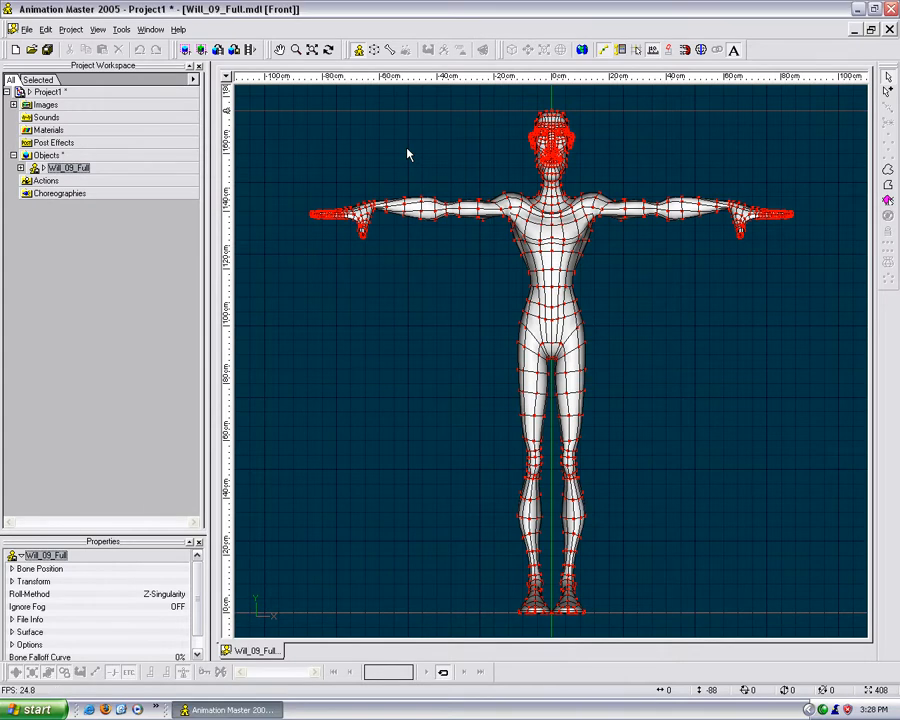
Show the model from the right side and hide the Left Side and Right Side rotoscope images.
{"action": "key", "text": "4"}
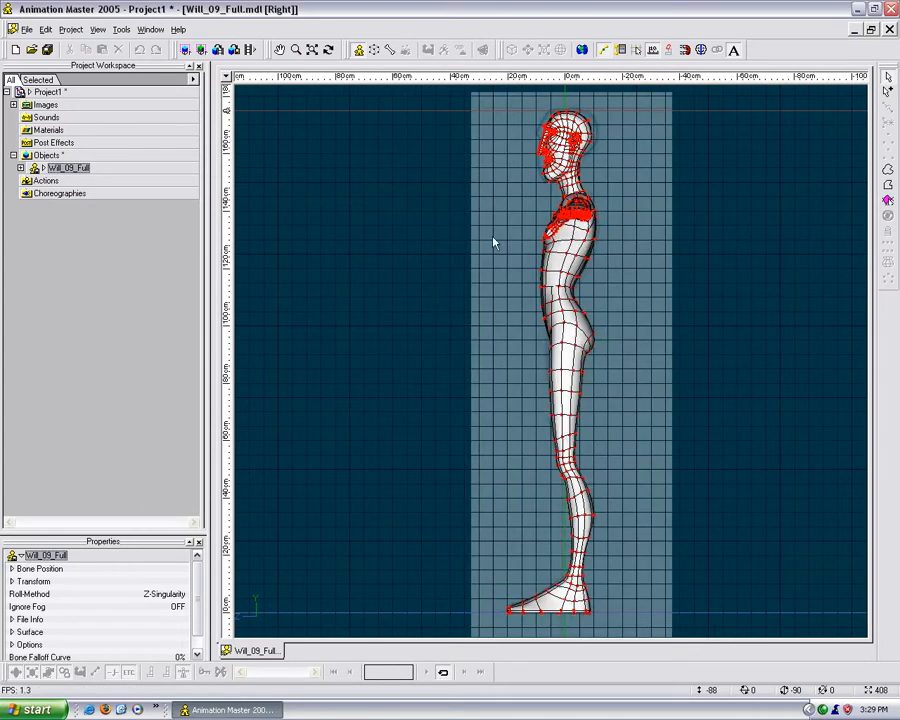
{"action": "left_click", "coordinate": [20, 167]}
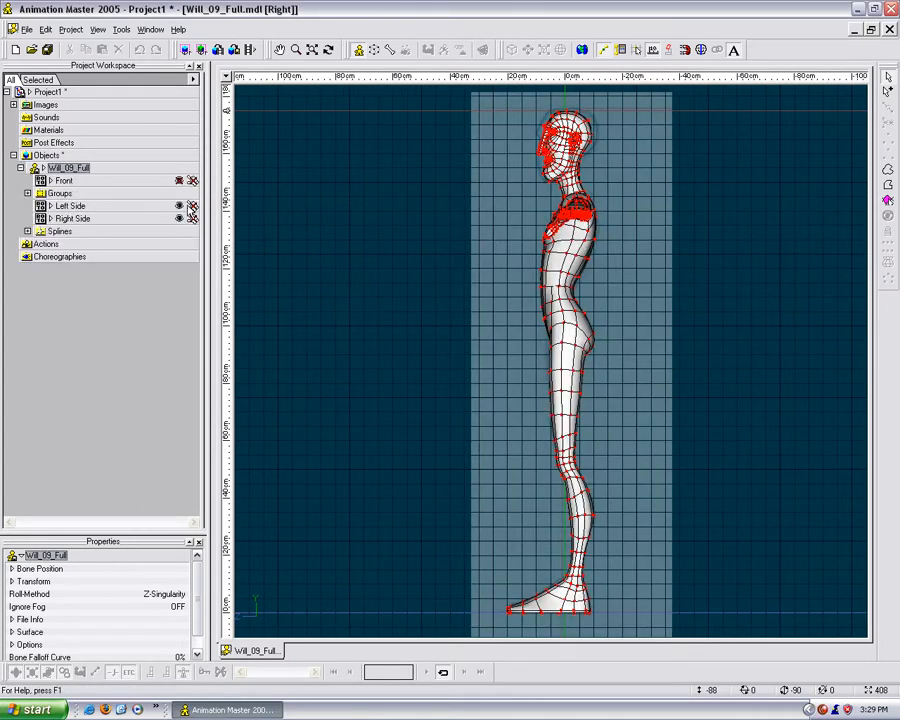
{"action": "left_click", "coordinate": [179, 206]}
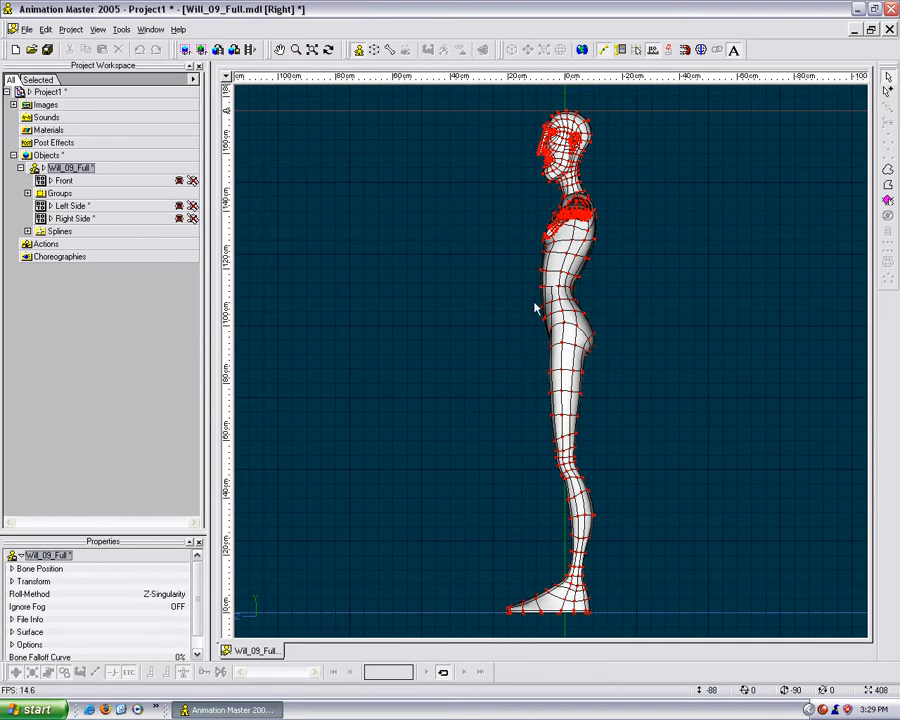
{"action": "scroll", "coordinate": [536, 312], "scroll_direction": "down", "scroll_amount": 2}
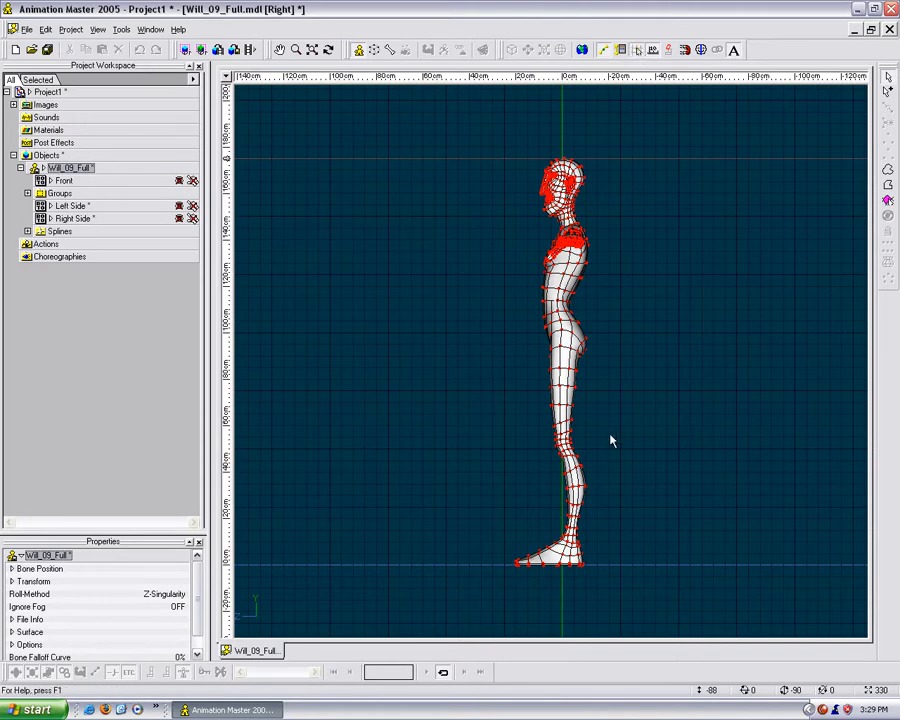
In bones mode, add a vertical bone about 185 cm long from the ground origin to above the head.
{"action": "left_click", "coordinate": [390, 50]}
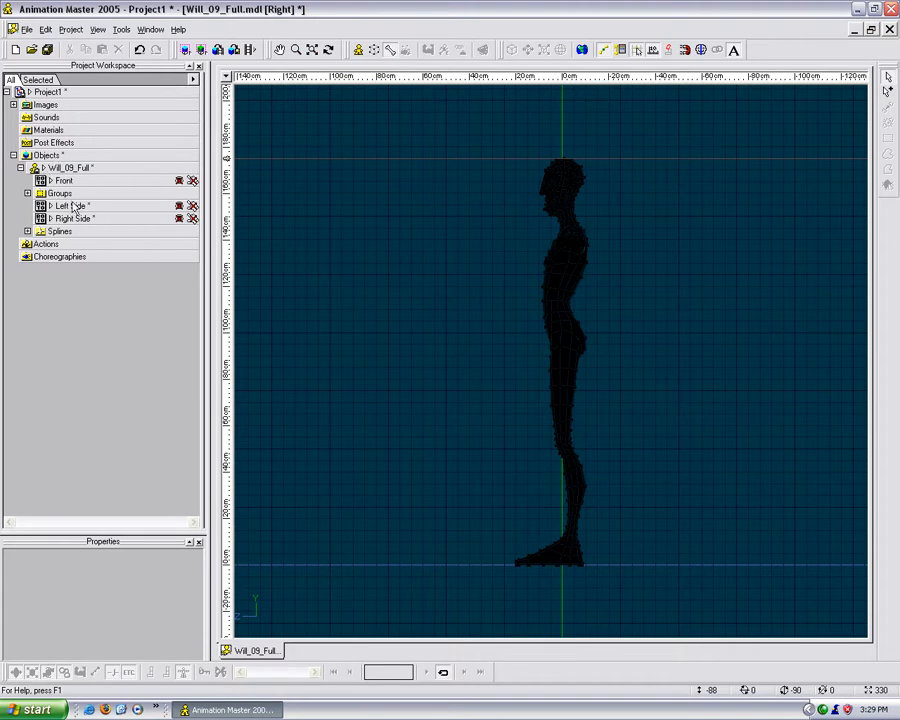
{"action": "left_click", "coordinate": [603, 217]}
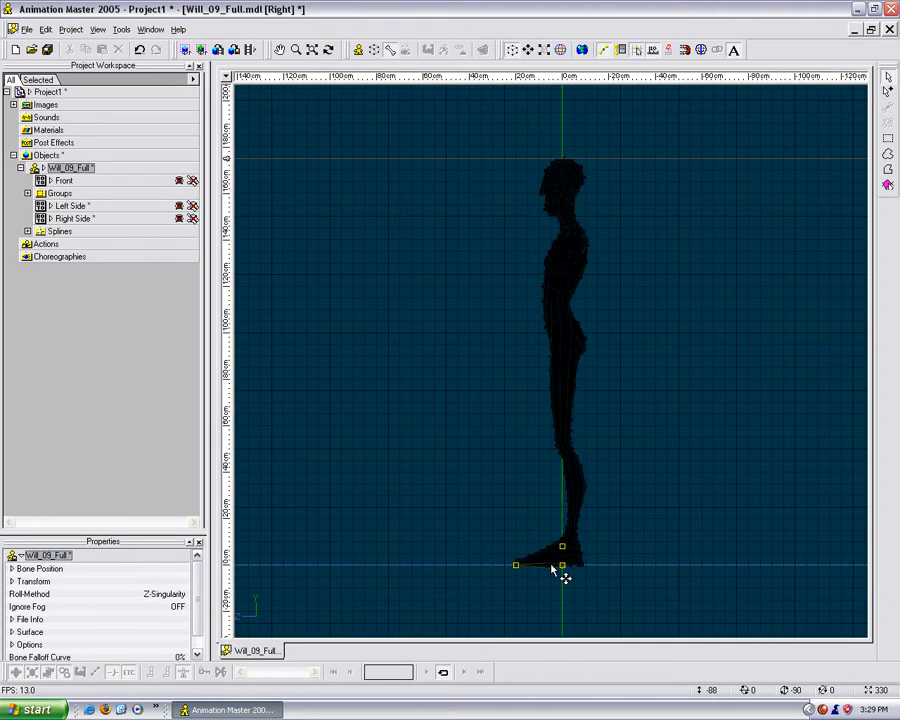
{"action": "left_click", "coordinate": [501, 496]}
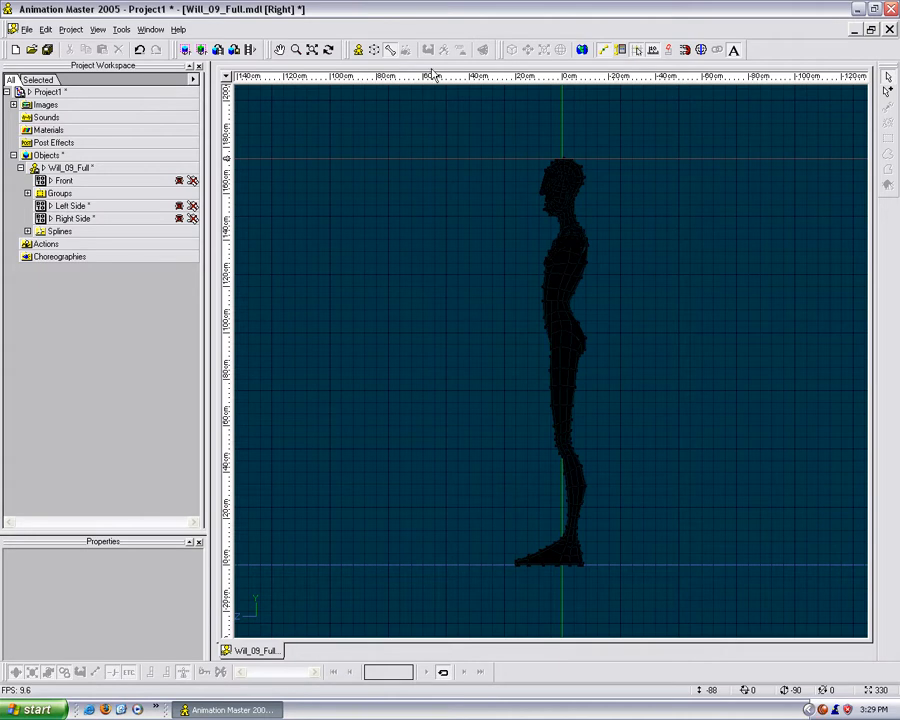
{"action": "key", "text": "a"}
{"action": "left_click_drag", "start_coordinate": [563, 566], "coordinate": [562, 136]}
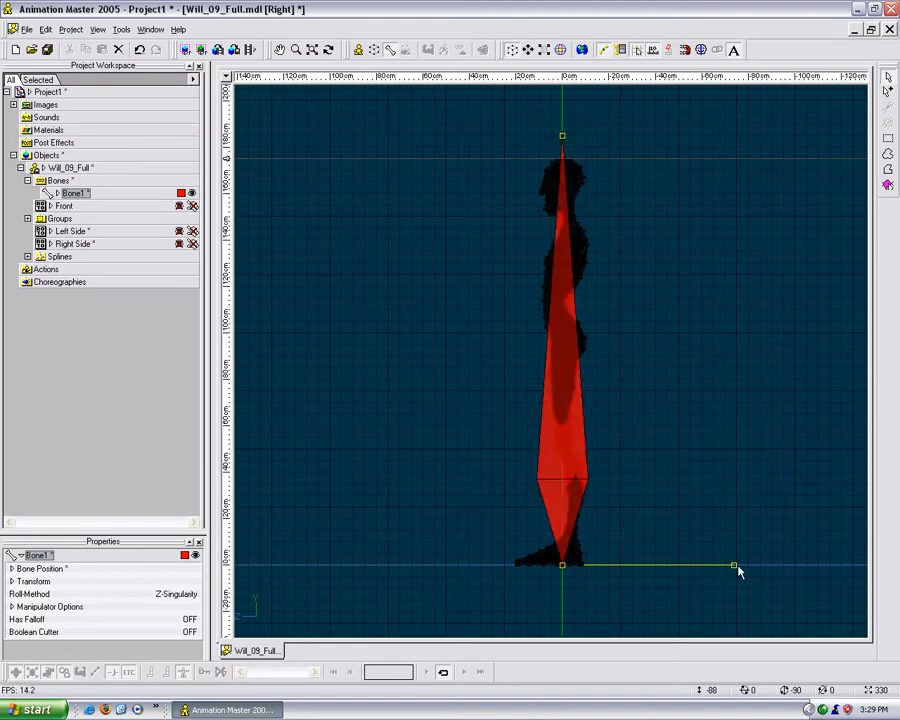
{"action": "left_click", "coordinate": [630, 219]}
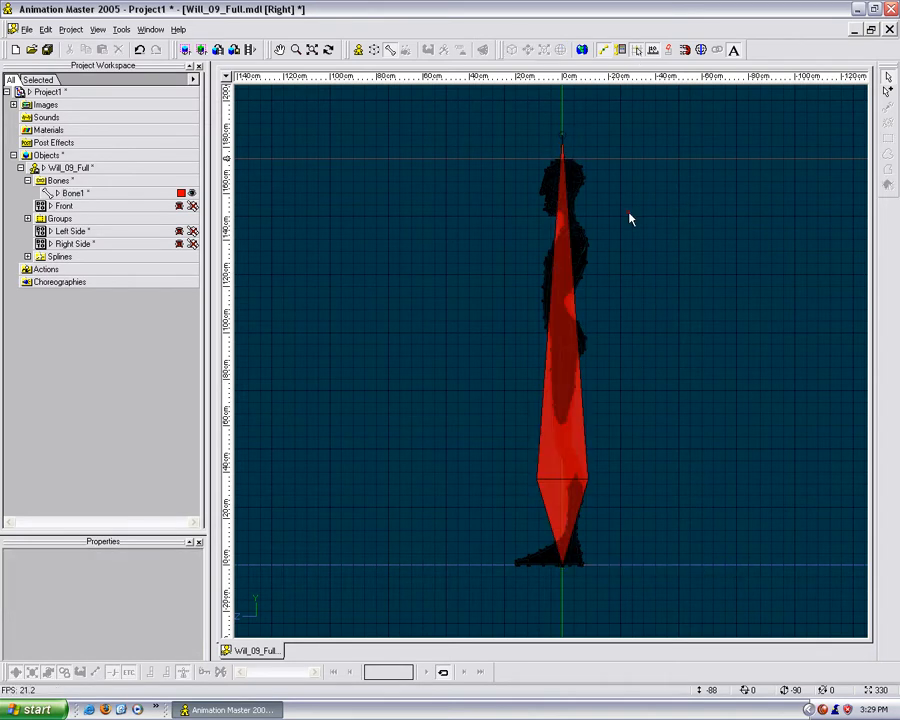
Rename the full-height bone to main and hide it.
{"action": "left_click", "coordinate": [76, 194]}
{"action": "left_click", "coordinate": [76, 194]}
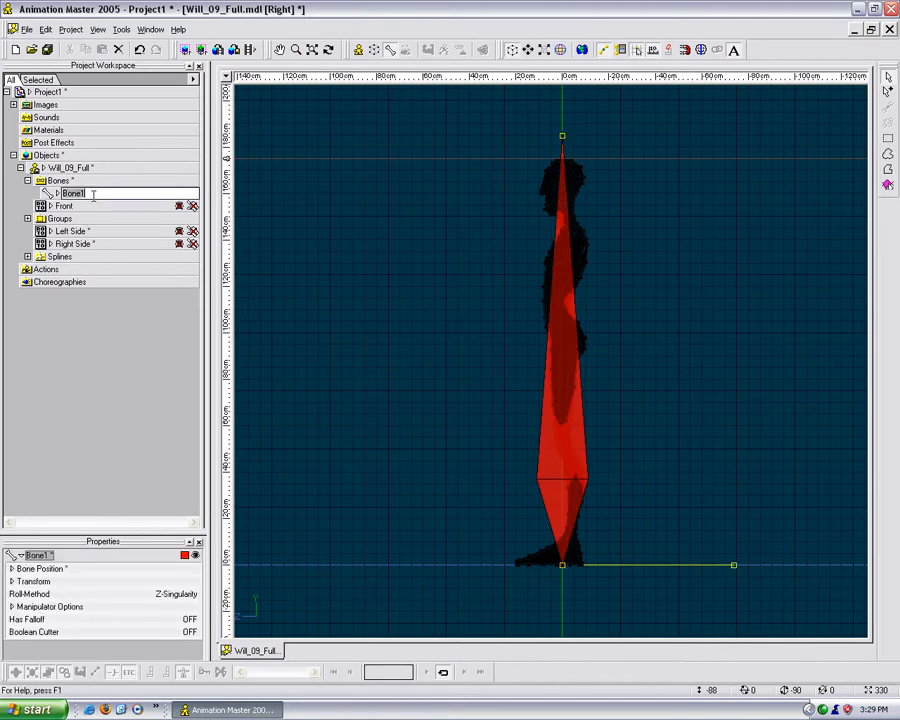
{"action": "type", "text": "main"}
{"action": "key", "text": "Return"}
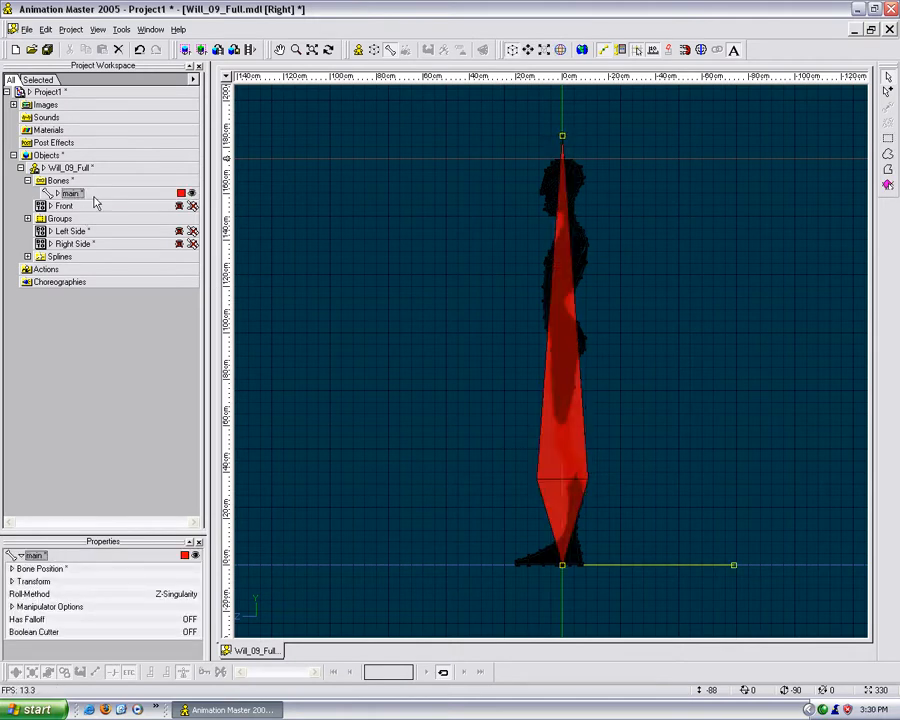
{"action": "left_click", "coordinate": [388, 307]}
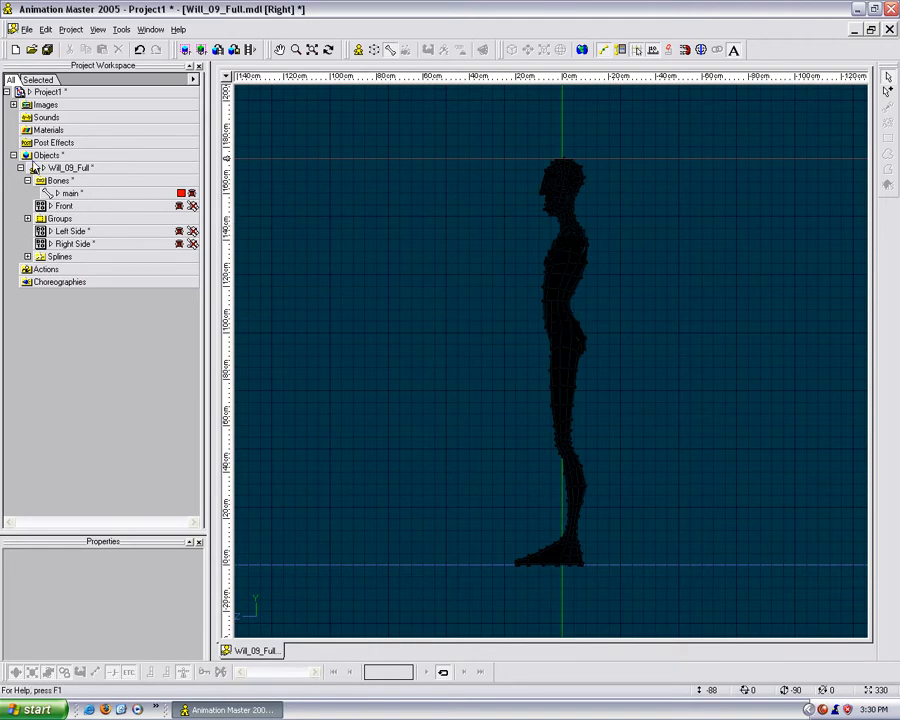
Add a new null to the Will_09_Full model and select it for moving.
{"action": "right_click", "coordinate": [65, 169]}
{"action": "mouse_move", "coordinate": [121, 253]}
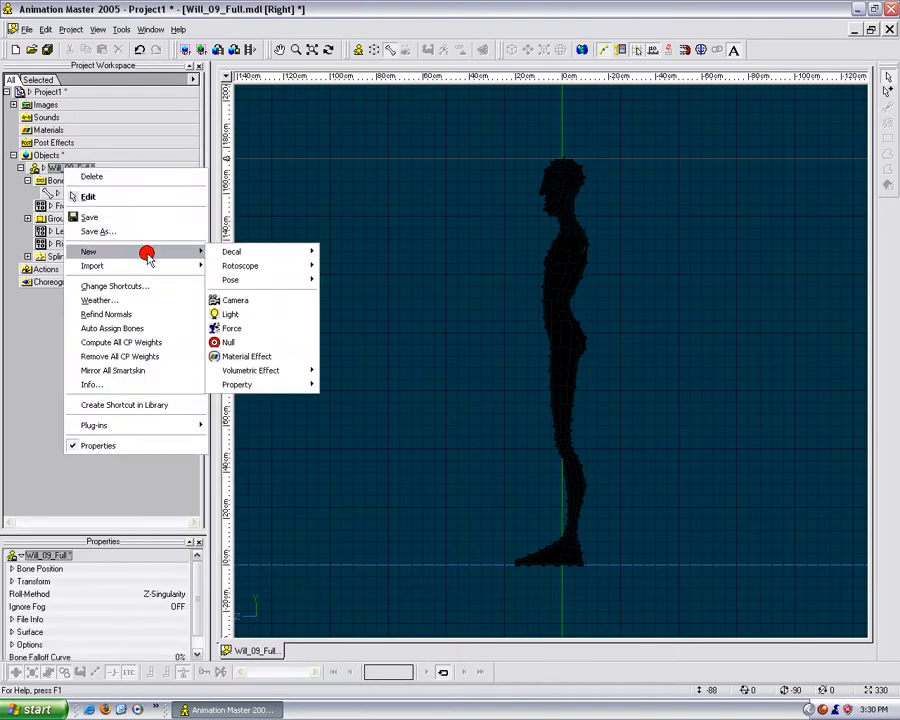
{"action": "left_click", "coordinate": [250, 343]}
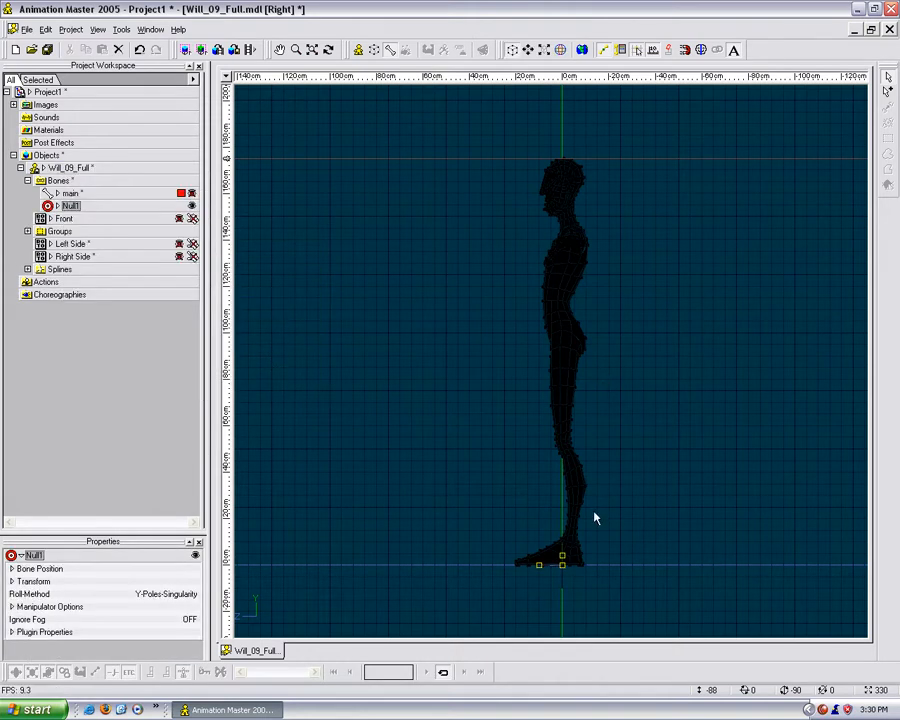
{"action": "left_click", "coordinate": [560, 576]}
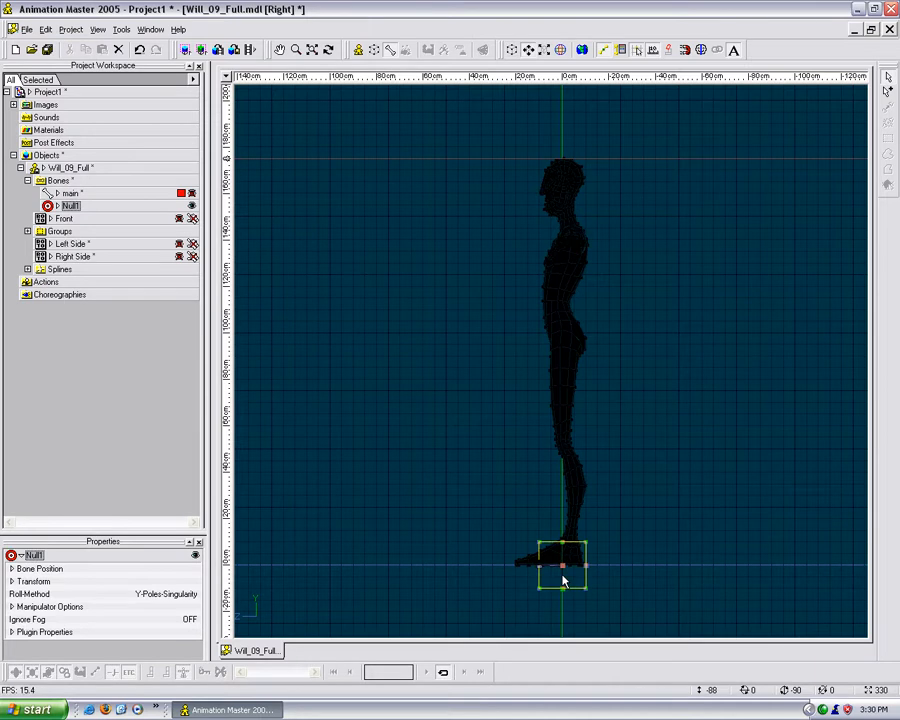
Move the null up to the waist at a height of about 108 cm, slightly in front of the vertical axis.
{"action": "left_click_drag", "start_coordinate": [568, 542], "coordinate": [570, 293]}
{"action": "scroll", "coordinate": [569, 290], "scroll_direction": "up", "scroll_amount": 4}
{"action": "middle_click_drag", "start_coordinate": [604, 290], "coordinate": [581, 402]}
{"action": "scroll", "coordinate": [583, 402], "scroll_direction": "up", "scroll_amount": 4}
{"action": "mouse_move", "coordinate": [548, 206]}
{"action": "left_mouse_down"}
{"action": "mouse_move", "coordinate": [548, 186]}
{"action": "mouse_move", "coordinate": [548, 220]}
{"action": "left_mouse_up"}
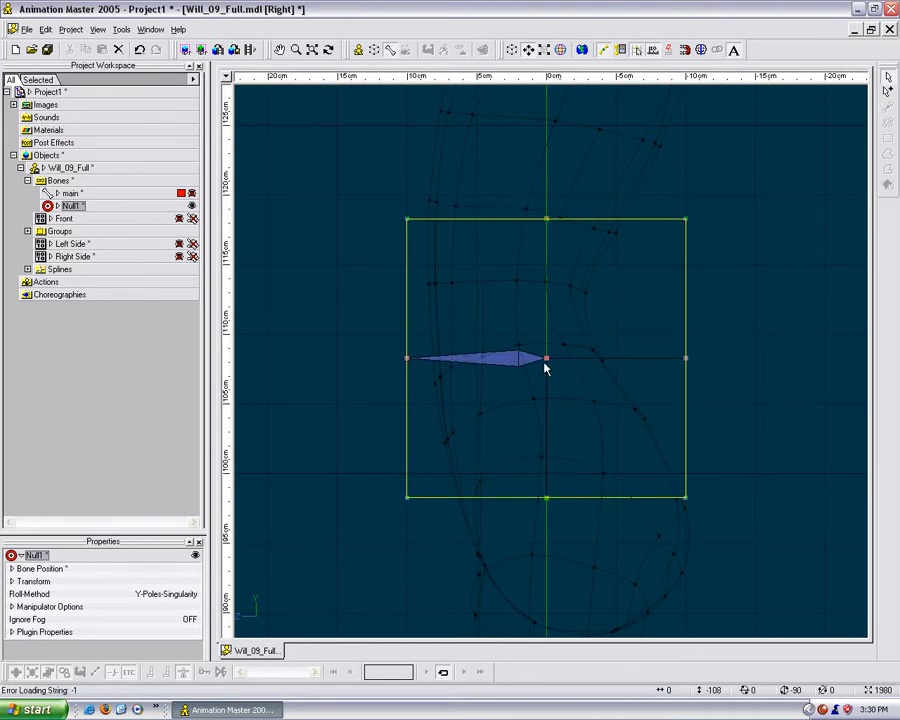
{"action": "left_click_drag", "start_coordinate": [687, 359], "coordinate": [664, 360]}
{"action": "left_click", "coordinate": [745, 328]}
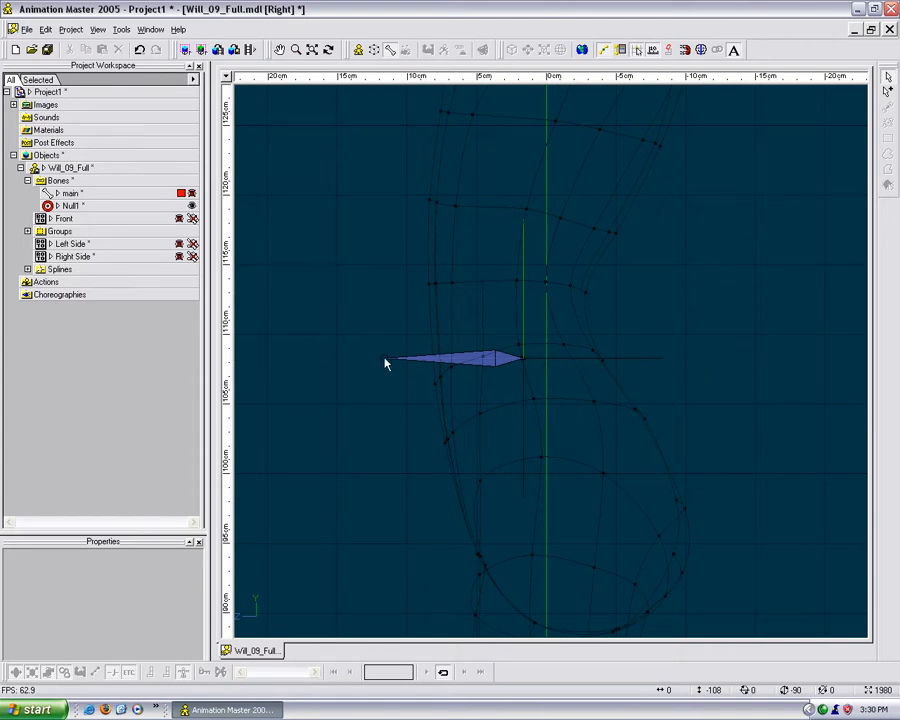
Make the null a child of the main bone and rename it body.
{"action": "left_click", "coordinate": [385, 358]}
{"action": "left_click", "coordinate": [722, 357]}
{"action": "left_click", "coordinate": [566, 366]}
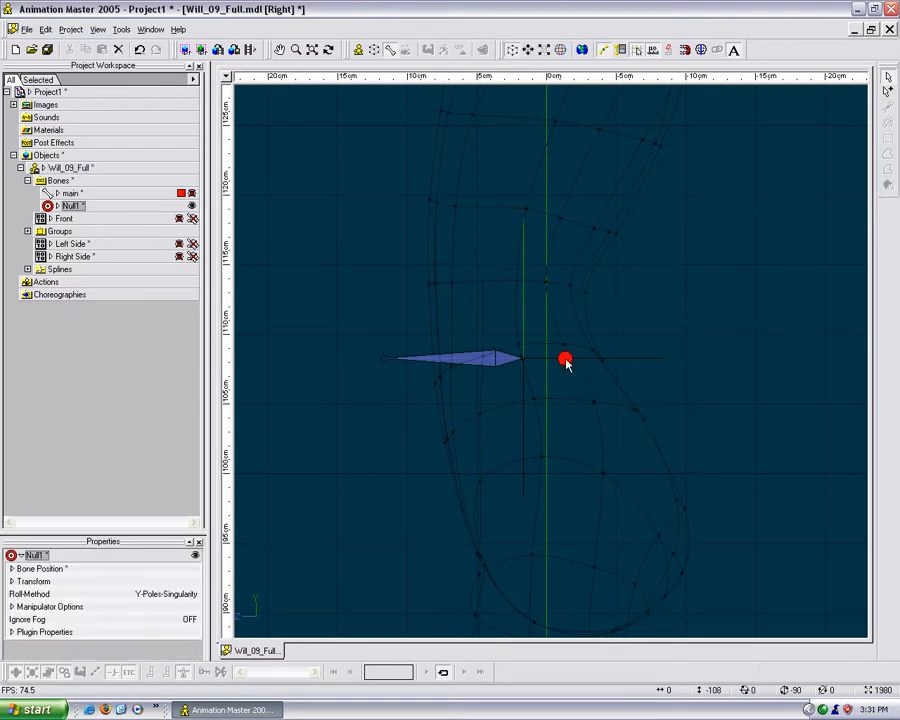
{"action": "left_click", "coordinate": [76, 206]}
{"action": "left_click_drag", "start_coordinate": [78, 208], "coordinate": [74, 194]}
{"action": "left_click", "coordinate": [78, 206]}
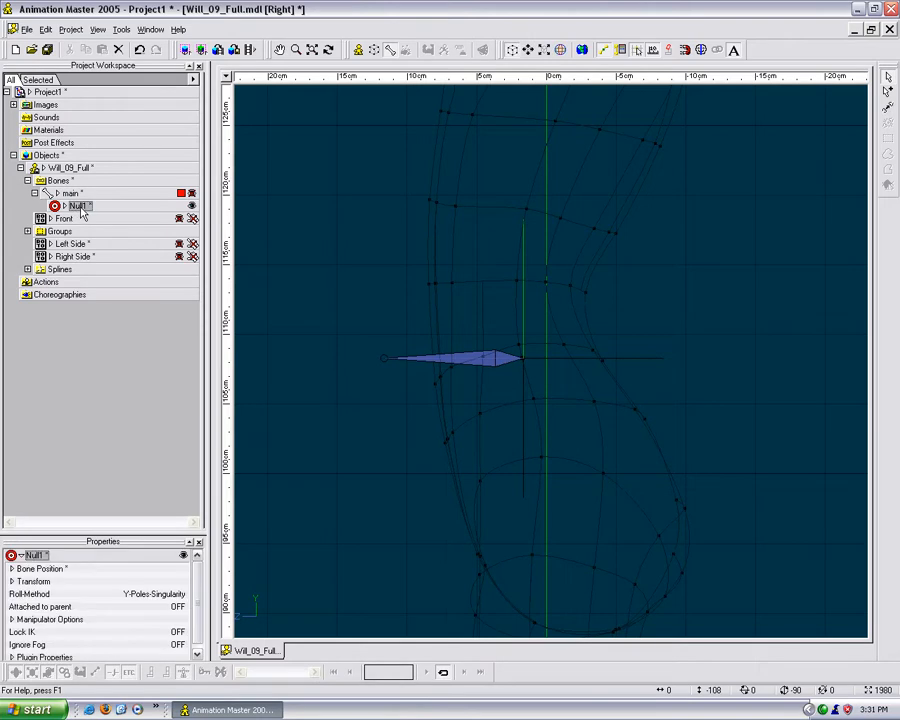
{"action": "left_click", "coordinate": [78, 206]}
{"action": "type", "text": "body"}
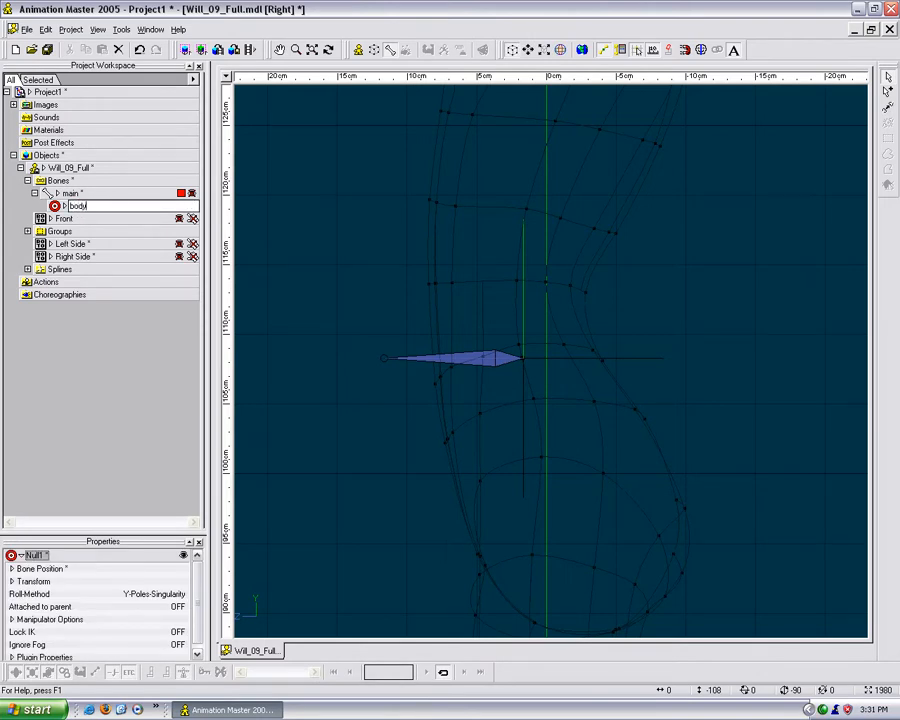
{"action": "key", "text": "Return"}
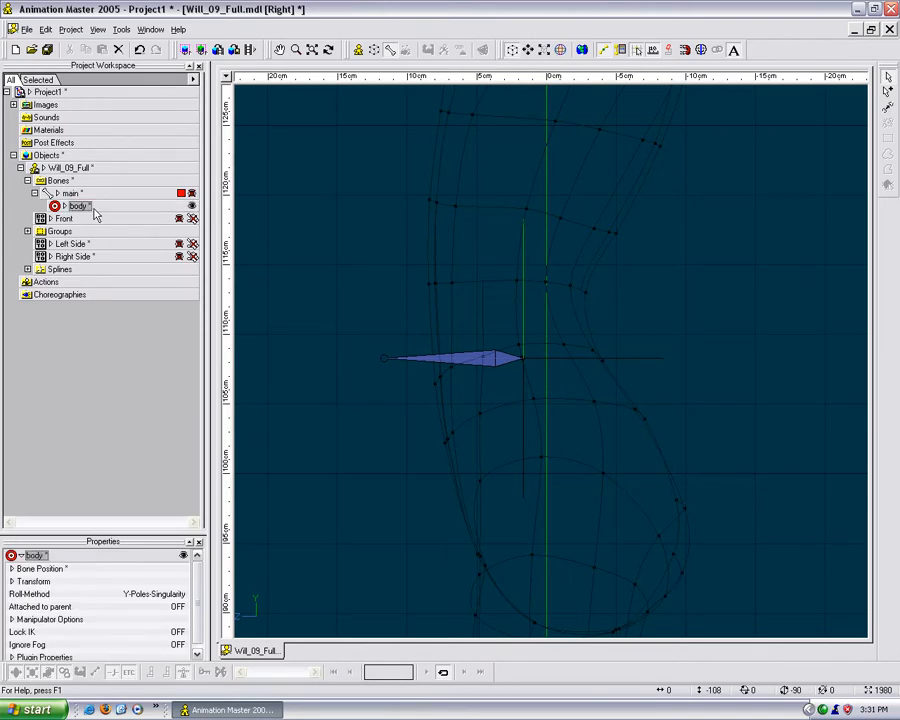
Add a downward bone about 20 cm long as a child of body, running from the waist to the crotch.
{"action": "left_click", "coordinate": [334, 247]}
{"action": "scroll", "coordinate": [334, 247], "scroll_direction": "down", "scroll_amount": 8}
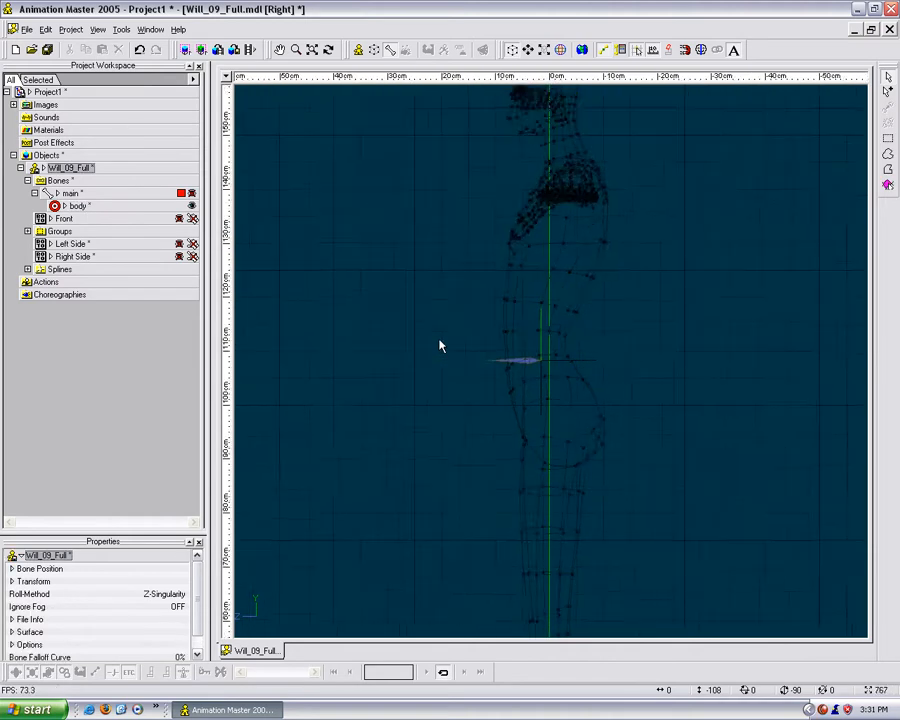
{"action": "scroll", "coordinate": [442, 346], "scroll_direction": "down", "scroll_amount": 3}
{"action": "middle_click_drag", "start_coordinate": [506, 358], "coordinate": [489, 239]}
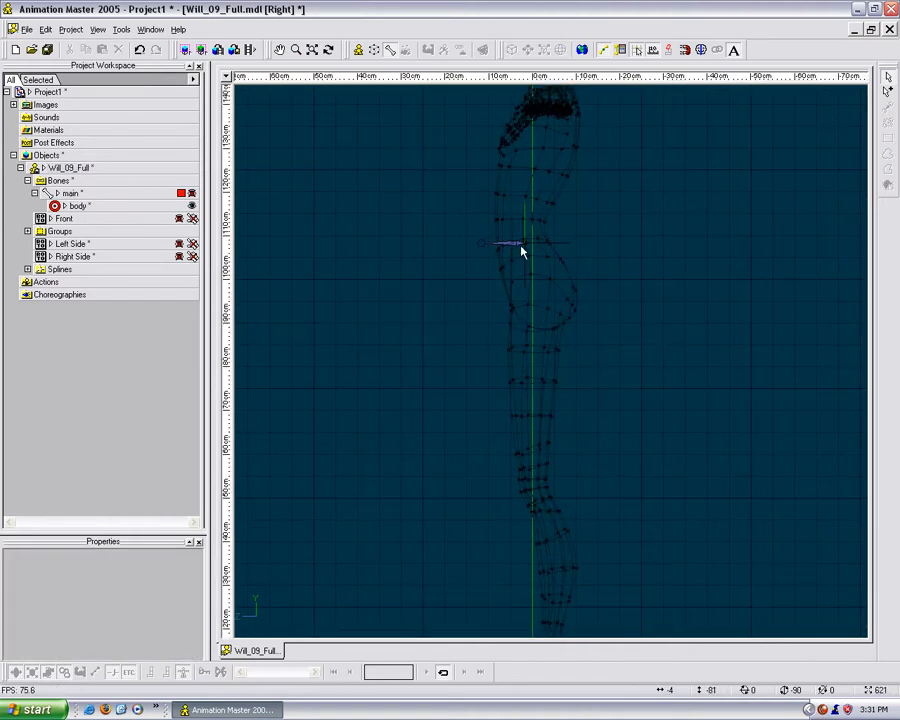
{"action": "scroll", "coordinate": [642, 310], "scroll_direction": "up", "scroll_amount": 2}
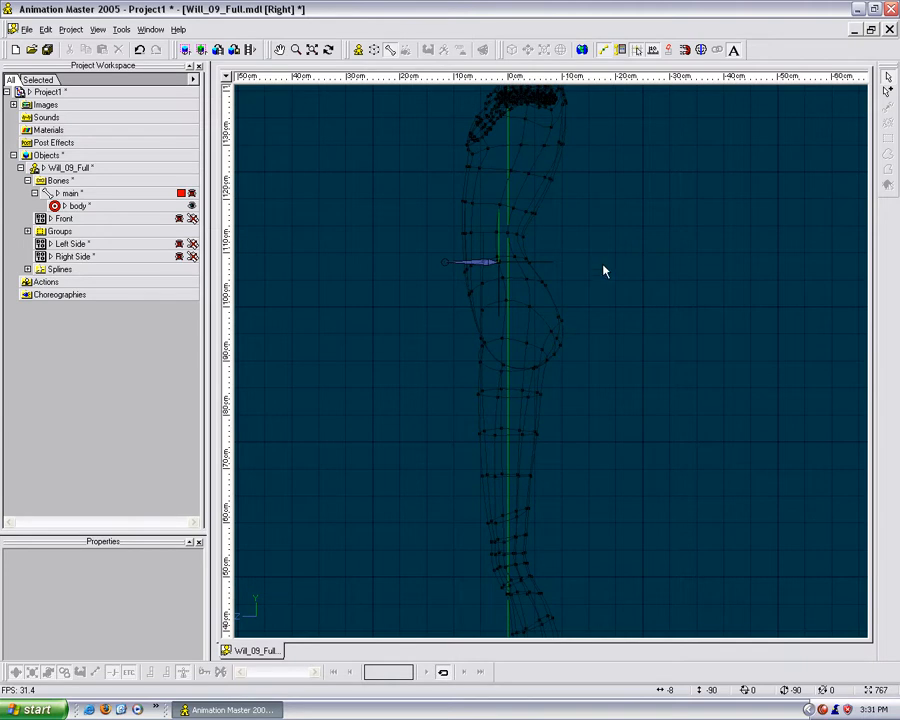
{"action": "left_click", "coordinate": [598, 277]}
{"action": "left_click", "coordinate": [598, 277]}
{"action": "left_click", "coordinate": [492, 264]}
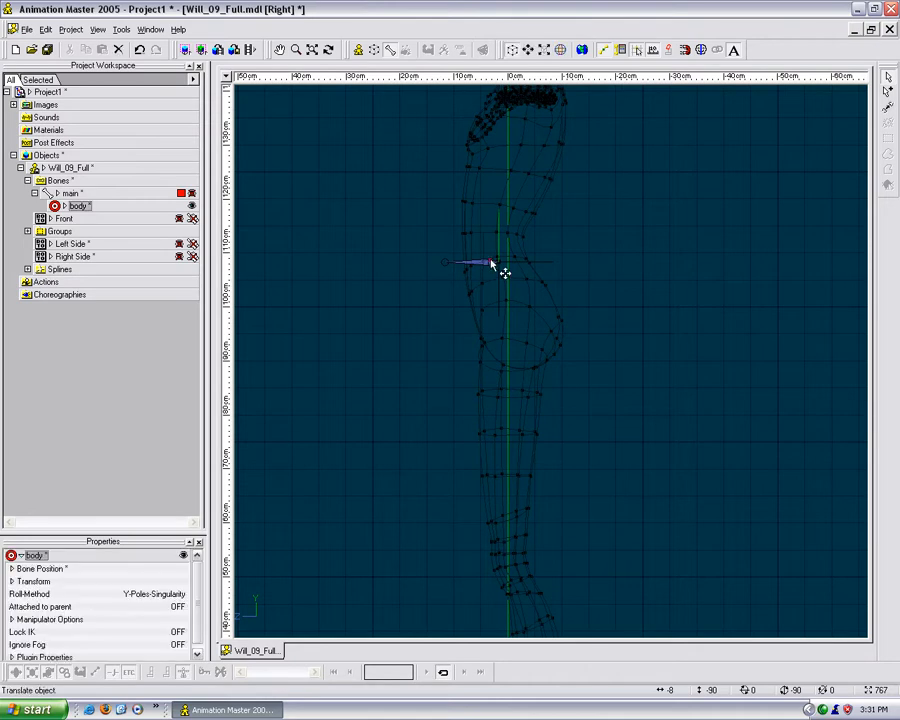
{"action": "left_click", "coordinate": [443, 264]}
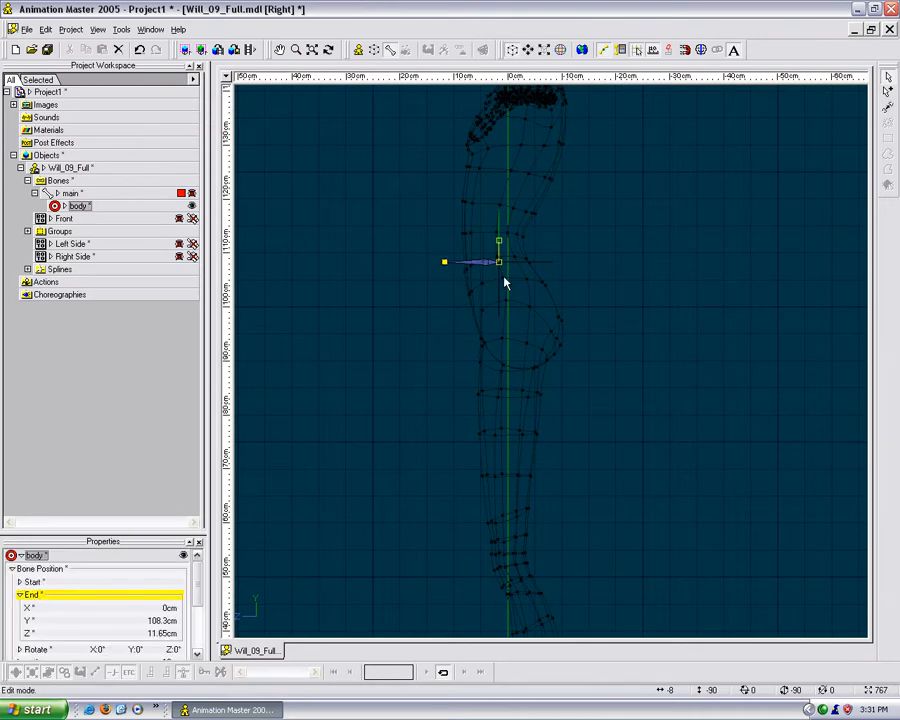
{"action": "key", "text": "shift+a"}
{"action": "left_click_drag", "start_coordinate": [502, 266], "coordinate": [506, 363]}
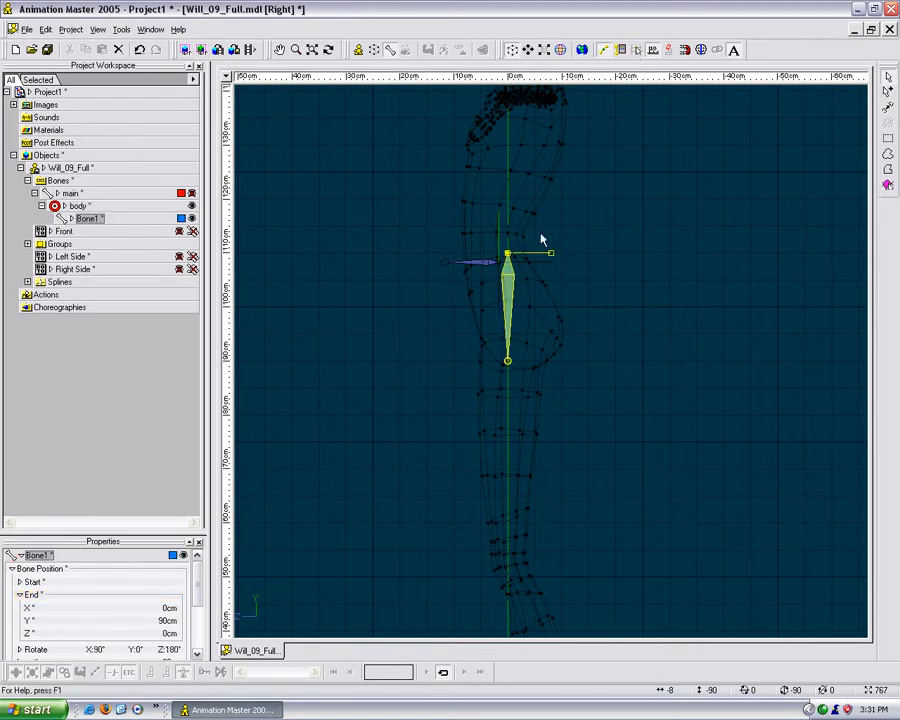
Move the bone's start to about Y 108.18 cm, Z 2.22 cm, and its end to about Y 88.57 cm, Z -0.91 cm.
{"action": "left_click_drag", "start_coordinate": [507, 254], "coordinate": [495, 263]}
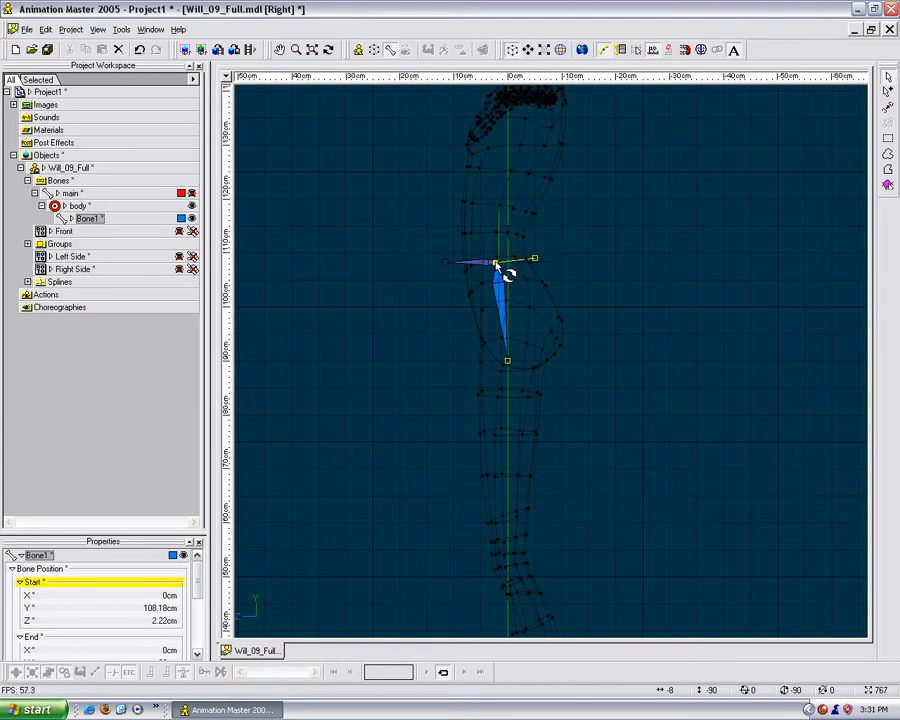
{"action": "left_click_drag", "start_coordinate": [508, 361], "coordinate": [512, 370]}
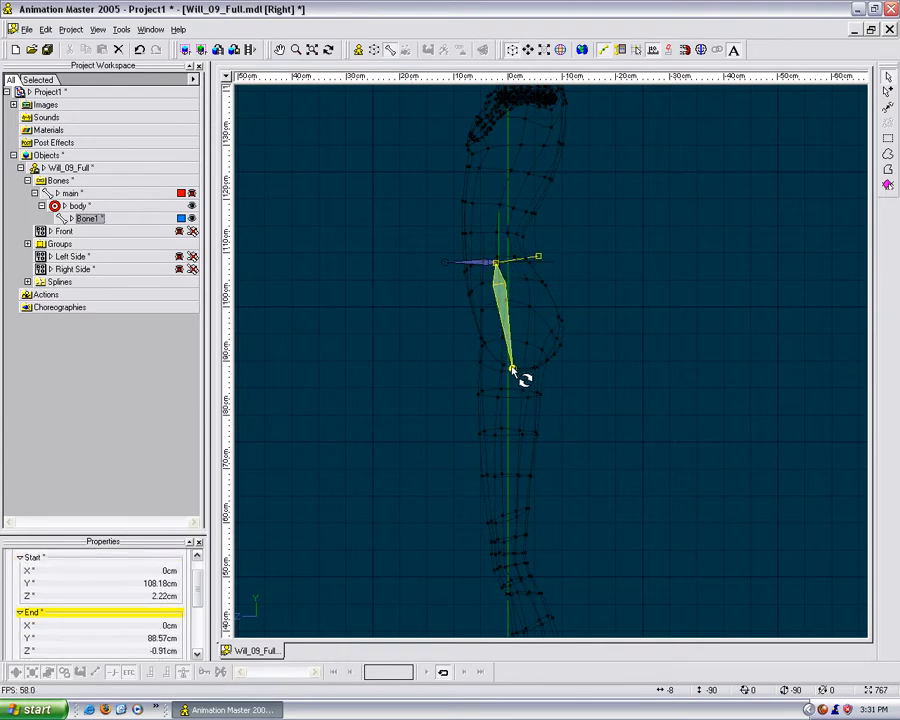
{"action": "left_click", "coordinate": [539, 257]}
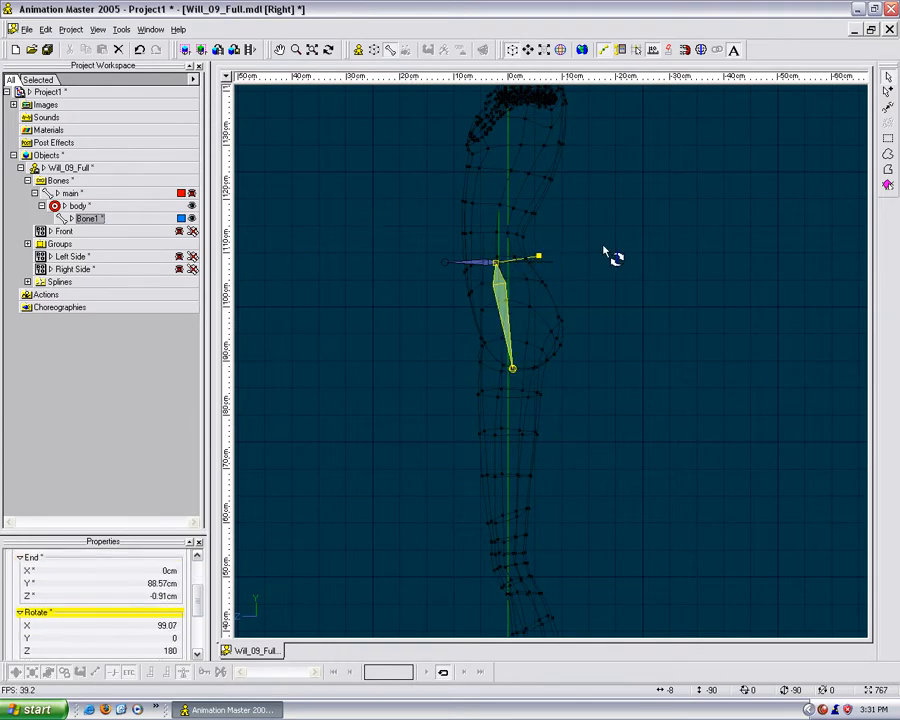
Rename the new child bone of body to pelvis.
{"action": "left_click", "coordinate": [95, 218]}
{"action": "type", "text": "pelvis"}
{"action": "key", "text": "Return"}
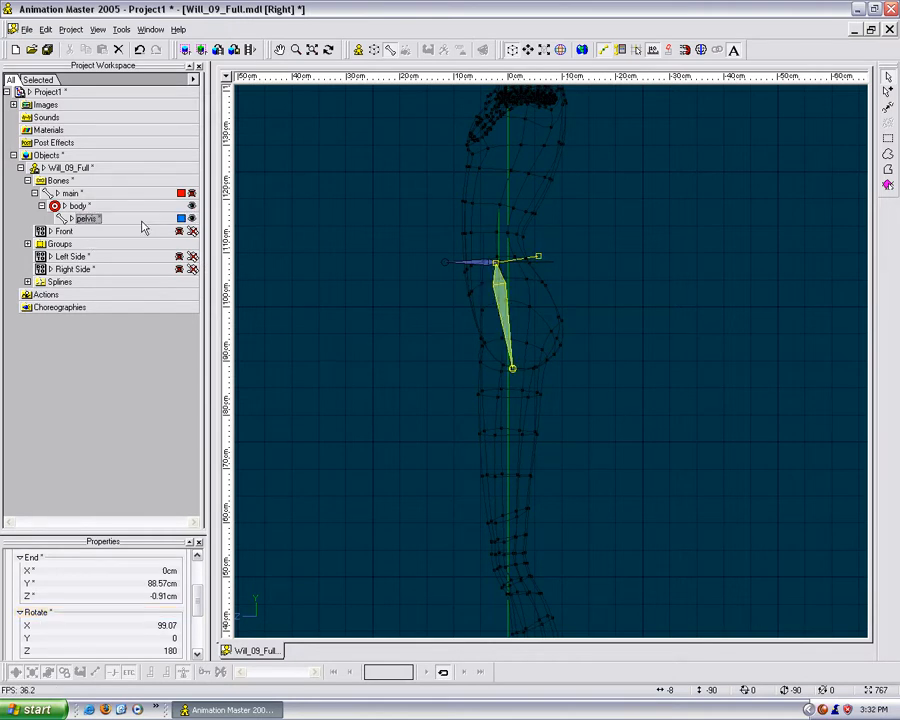
Add a thigh bone under pelvis from the hip to the knee at about Y 51.44 cm, with its roll handle pointing forward.
{"action": "middle_click_drag", "start_coordinate": [597, 354], "coordinate": [605, 206]}
{"action": "scroll", "coordinate": [605, 205], "scroll_direction": "down", "scroll_amount": 1}
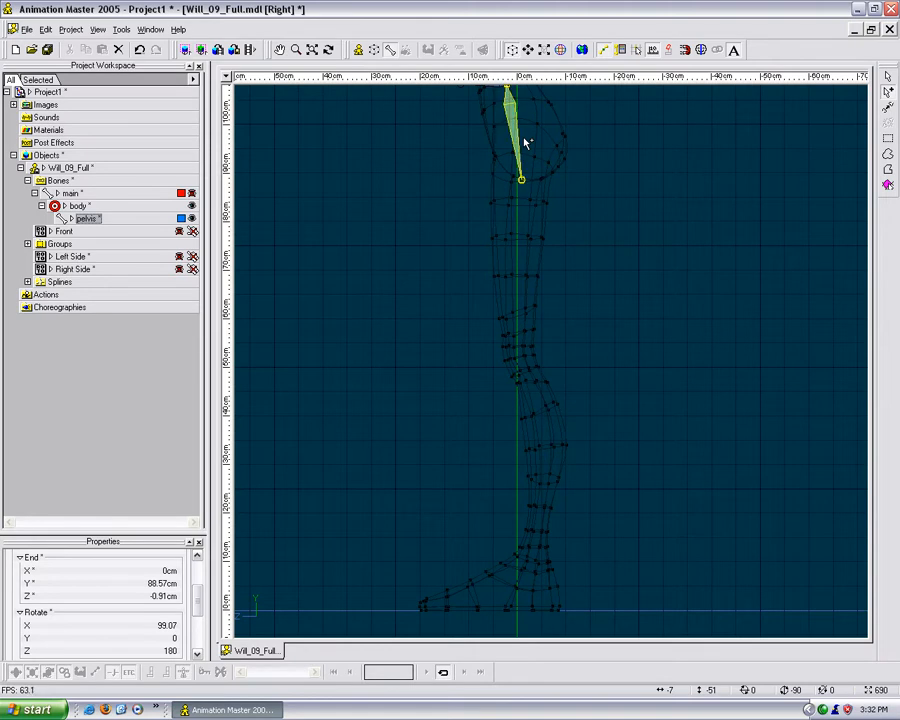
{"action": "left_click_drag", "start_coordinate": [527, 143], "coordinate": [514, 361]}
{"action": "left_click_drag", "start_coordinate": [612, 143], "coordinate": [173, 147]}
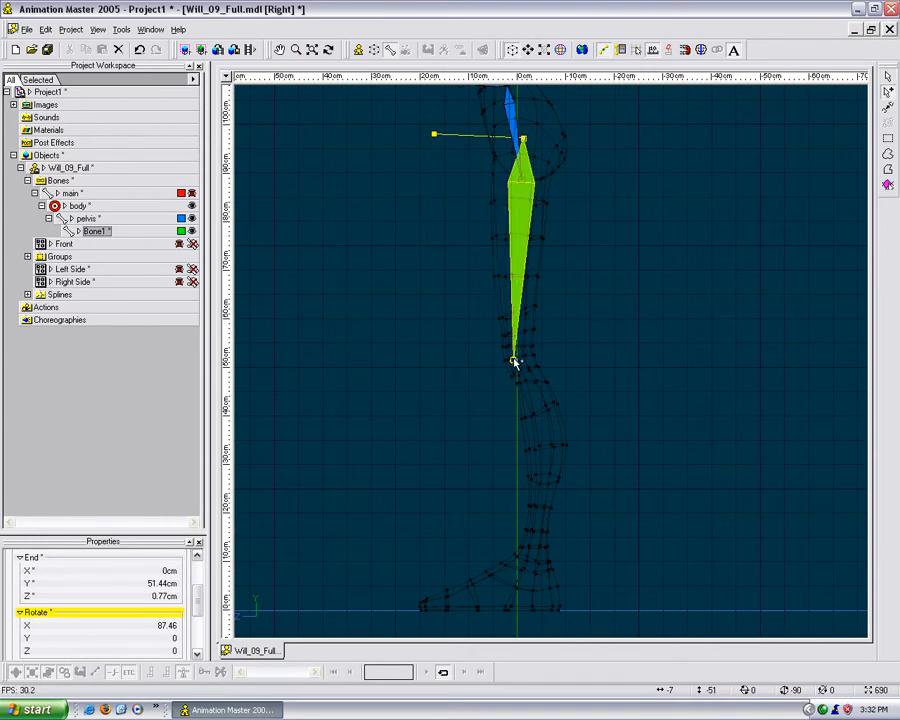
Add a shin bone as a child of the thigh bone, from the knee to the ankle at about Y 9.43 cm, Z -3.72 cm.
{"action": "left_click_drag", "start_coordinate": [513, 362], "coordinate": [535, 475]}
{"action": "left_click_drag", "start_coordinate": [556, 538], "coordinate": [540, 572]}
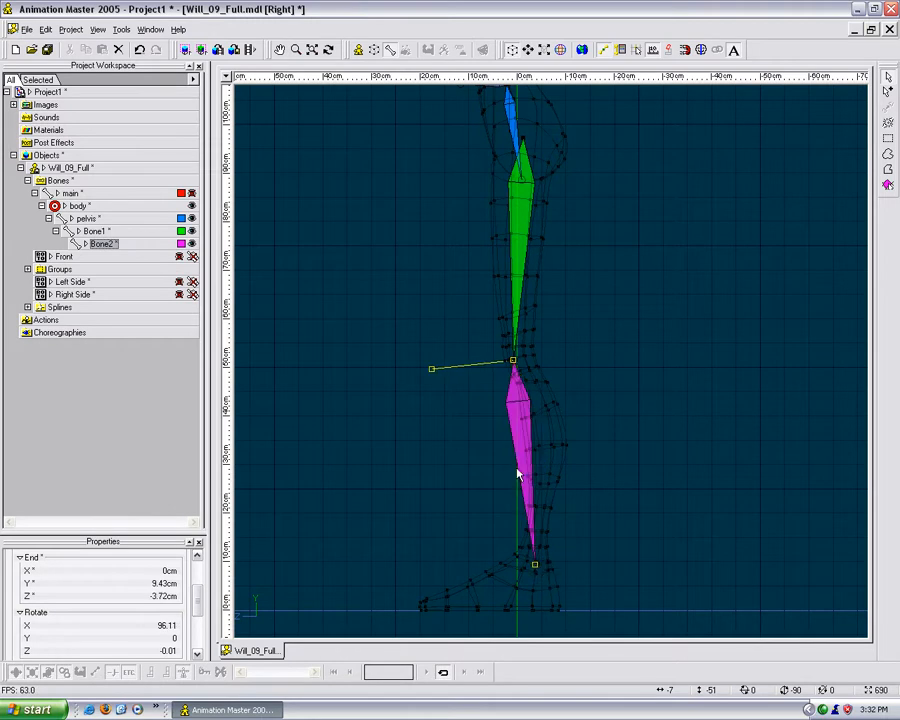
{"action": "left_click", "coordinate": [431, 369]}
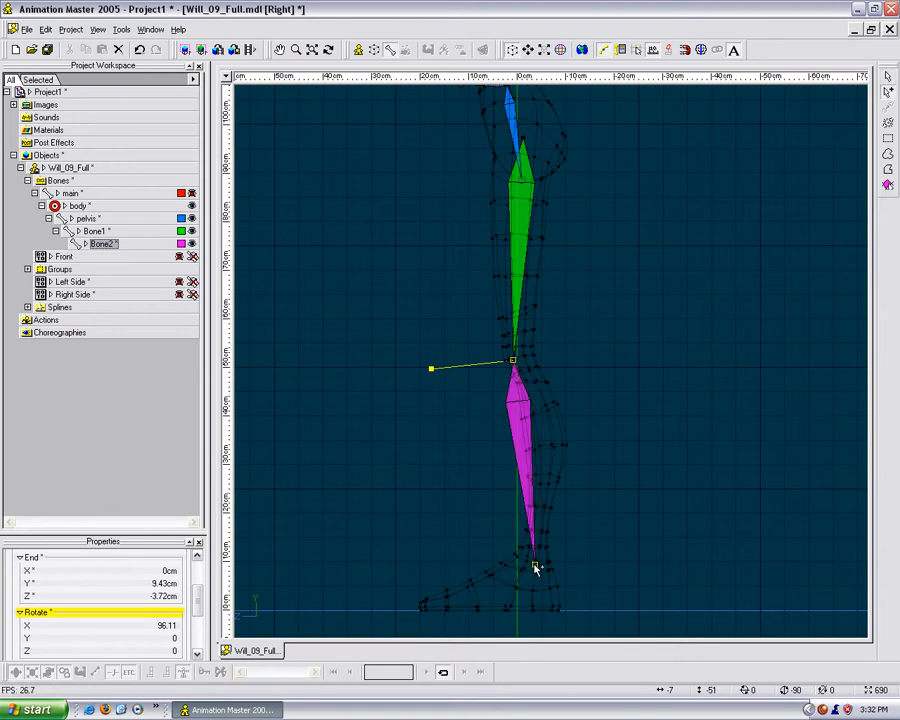
Add a foot bone from the ankle to about Y 3.06 cm, Z 9.17 cm, and a child toe bone with its X rotation set to 0.
{"action": "left_click_drag", "start_coordinate": [536, 568], "coordinate": [473, 596]}
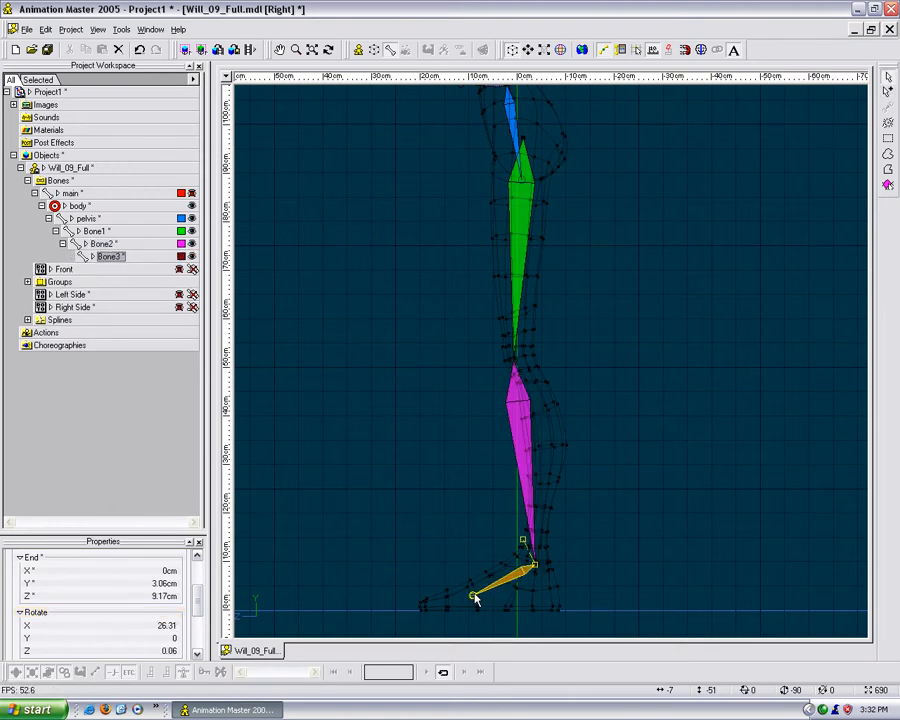
{"action": "left_click_drag", "start_coordinate": [523, 541], "coordinate": [488, 460]}
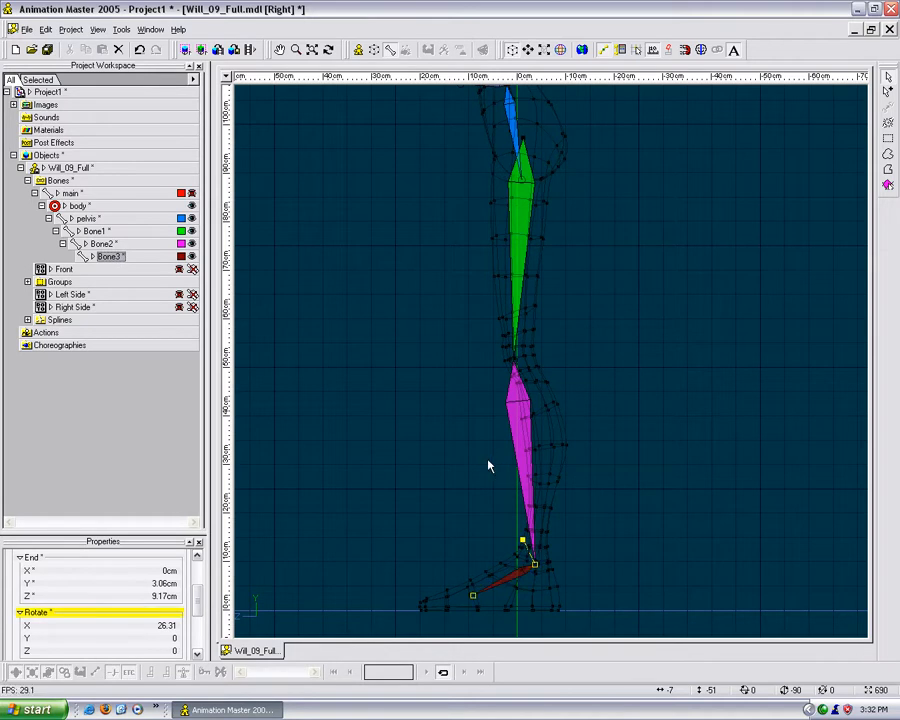
{"action": "key", "text": "a"}
{"action": "left_click_drag", "start_coordinate": [473, 595], "coordinate": [411, 596]}
{"action": "left_click", "coordinate": [176, 626]}
{"action": "type", "text": "0"}
{"action": "key", "text": "Return"}
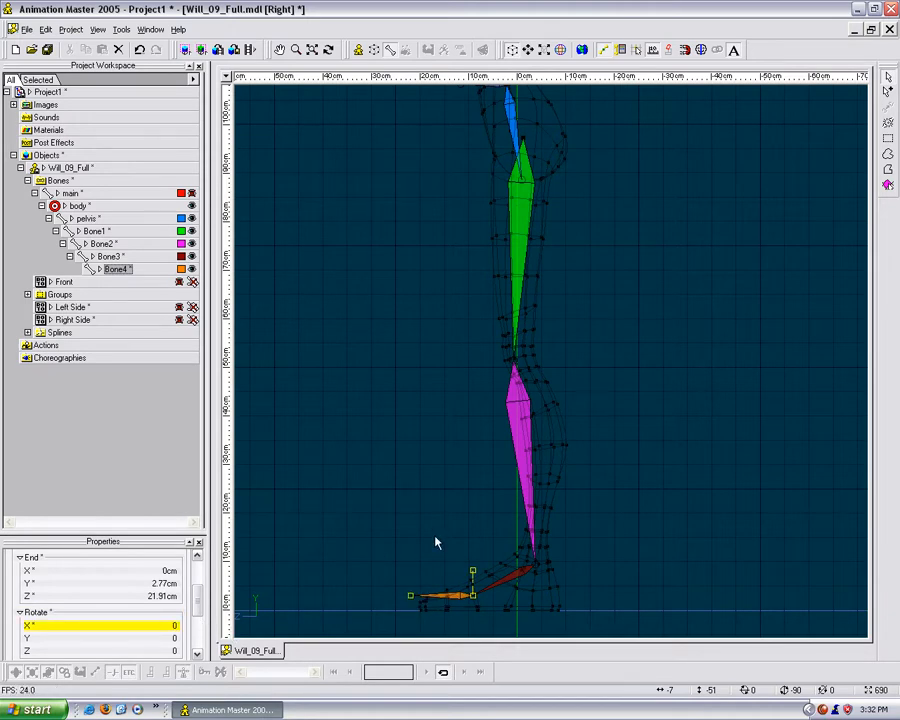
In the front view, move the whole leg bone chain sideways into the character's left leg, to about X 6.39 cm.
{"action": "left_click", "coordinate": [530, 549]}
{"action": "scroll", "coordinate": [569, 320], "scroll_direction": "down", "scroll_amount": 2}
{"action": "middle_click_drag", "start_coordinate": [569, 320], "coordinate": [571, 334]}
{"action": "scroll", "coordinate": [571, 334], "scroll_direction": "down", "scroll_amount": 1}
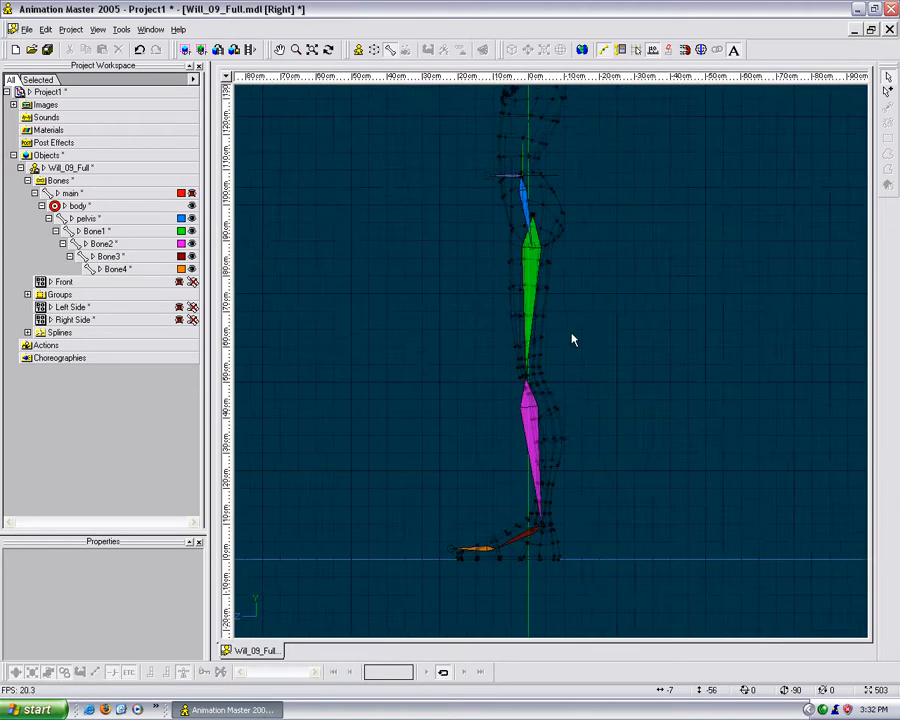
{"action": "key", "text": "KP_2"}
{"action": "middle_click_drag", "start_coordinate": [594, 429], "coordinate": [600, 323]}
{"action": "scroll", "coordinate": [600, 323], "scroll_direction": "up", "scroll_amount": 2}
{"action": "scroll", "coordinate": [601, 328], "scroll_direction": "up", "scroll_amount": 2}
{"action": "left_click", "coordinate": [550, 252]}
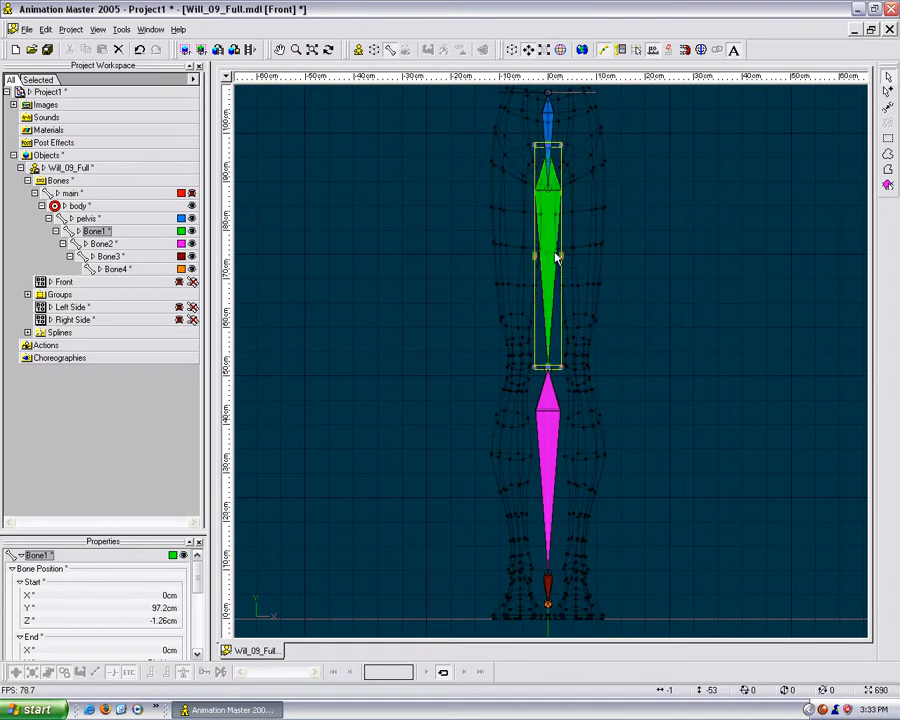
{"action": "left_click_drag", "start_coordinate": [563, 258], "coordinate": [594, 258]}
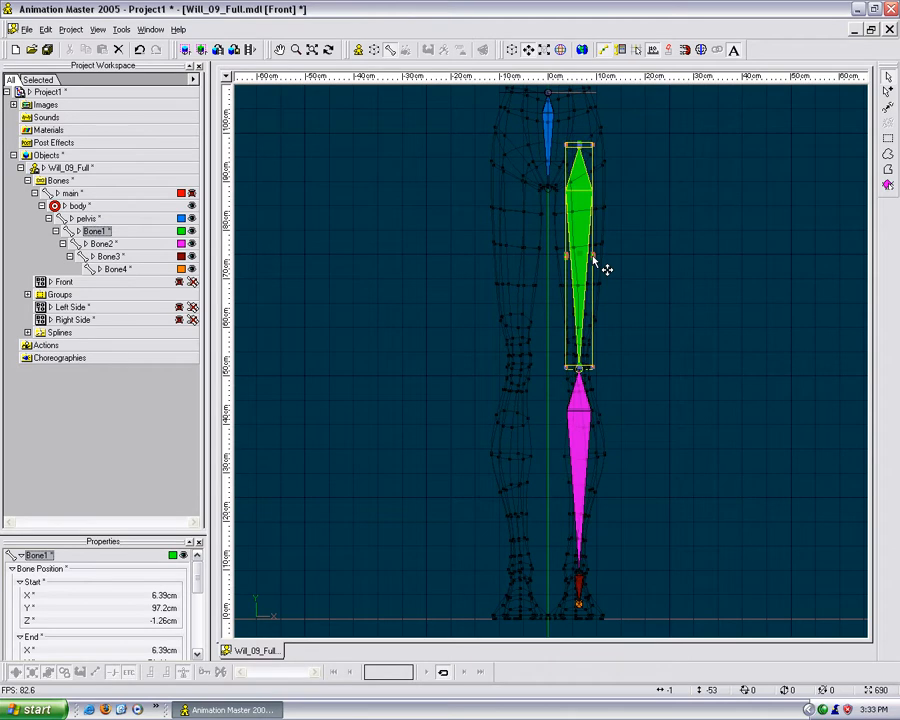
{"action": "left_click", "coordinate": [670, 254]}
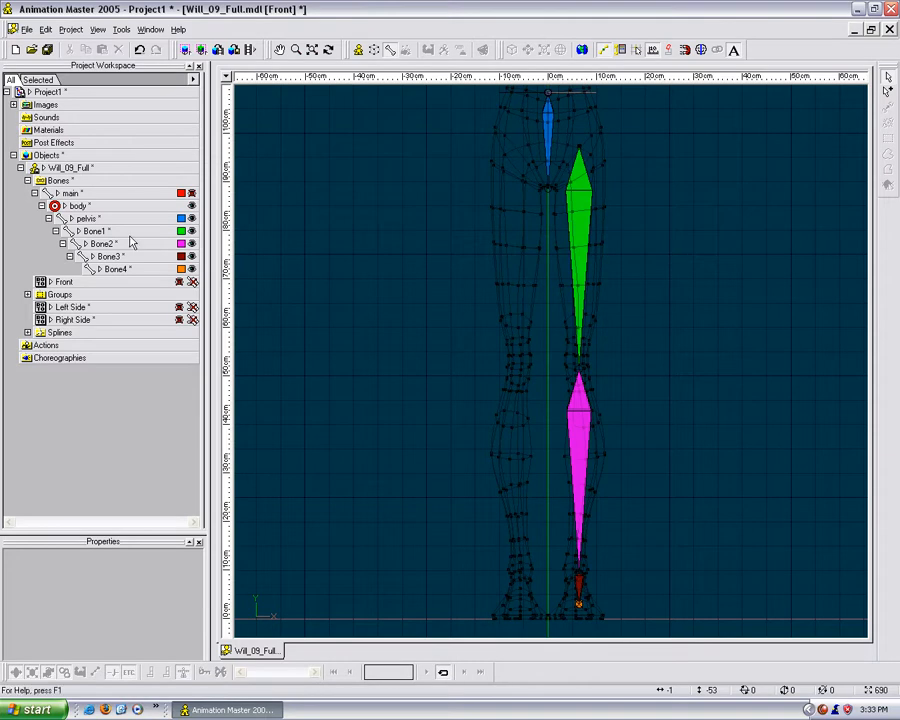
Rename the thigh bone to thigh left.
{"action": "left_click", "coordinate": [95, 231]}
{"action": "left_click", "coordinate": [95, 231]}
{"action": "type", "text": "thigh lef"}
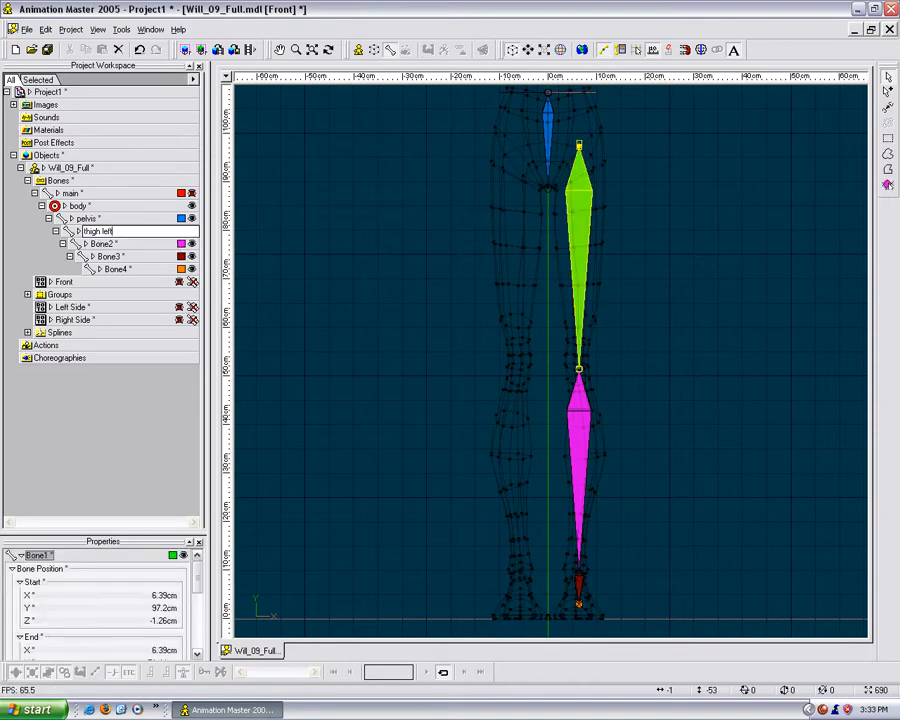
{"action": "type", "text": "t"}
{"action": "key", "text": "Return"}
Rename the shin bone to calf left.
{"action": "left_click", "coordinate": [102, 244]}
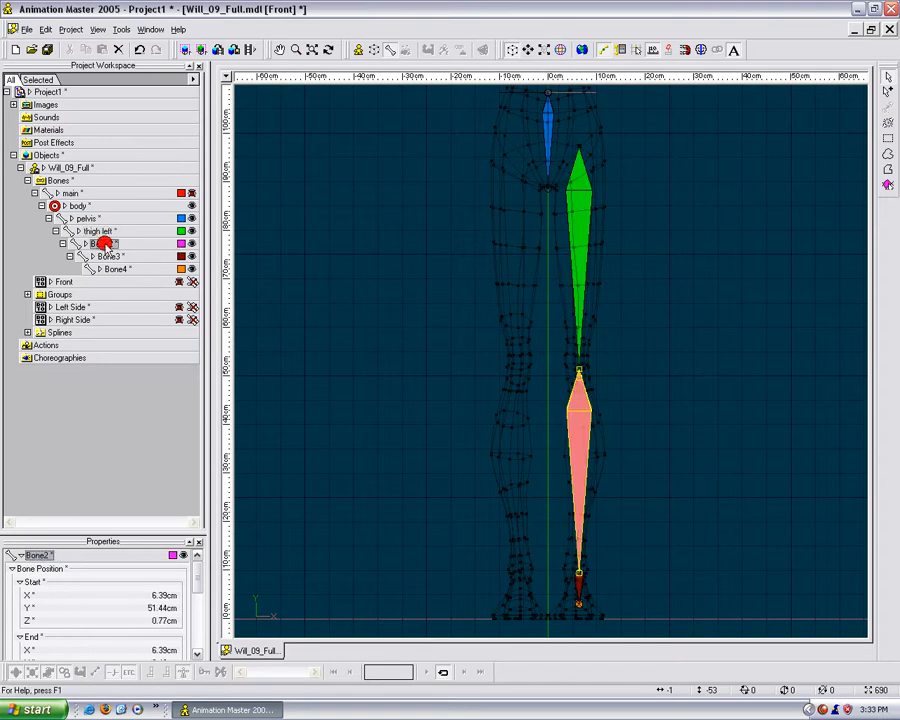
{"action": "left_click", "coordinate": [102, 244]}
{"action": "type", "text": "calve "}
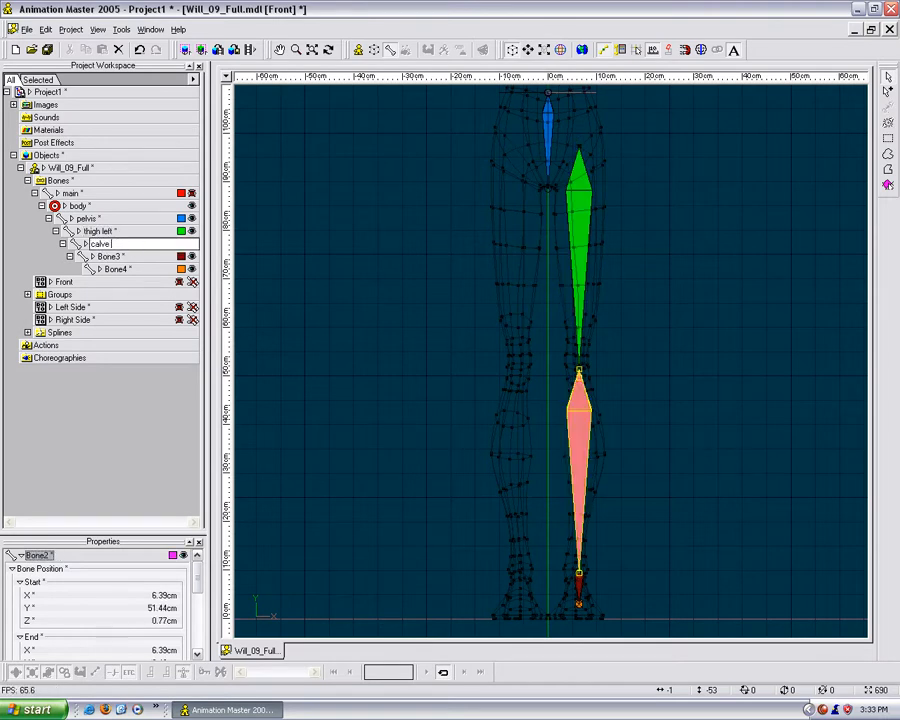
{"action": "type", "text": "left"}
{"action": "key", "text": "Return"}
{"action": "left_click", "coordinate": [110, 257]}
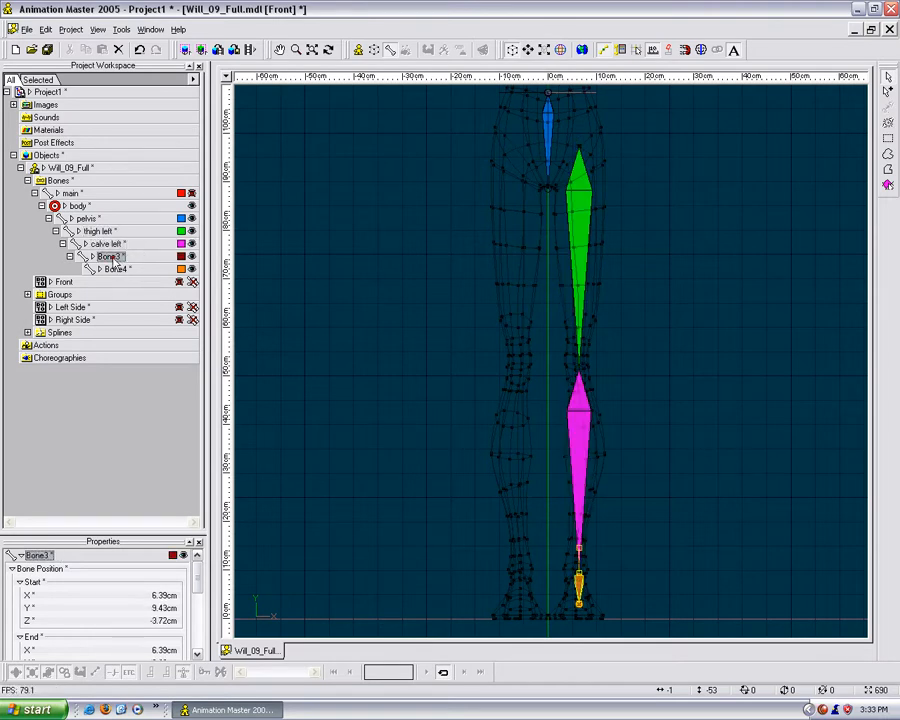
{"action": "left_click", "coordinate": [107, 244]}
{"action": "left_click", "coordinate": [108, 257]}
{"action": "left_click", "coordinate": [110, 245]}
{"action": "left_click", "coordinate": [110, 245]}
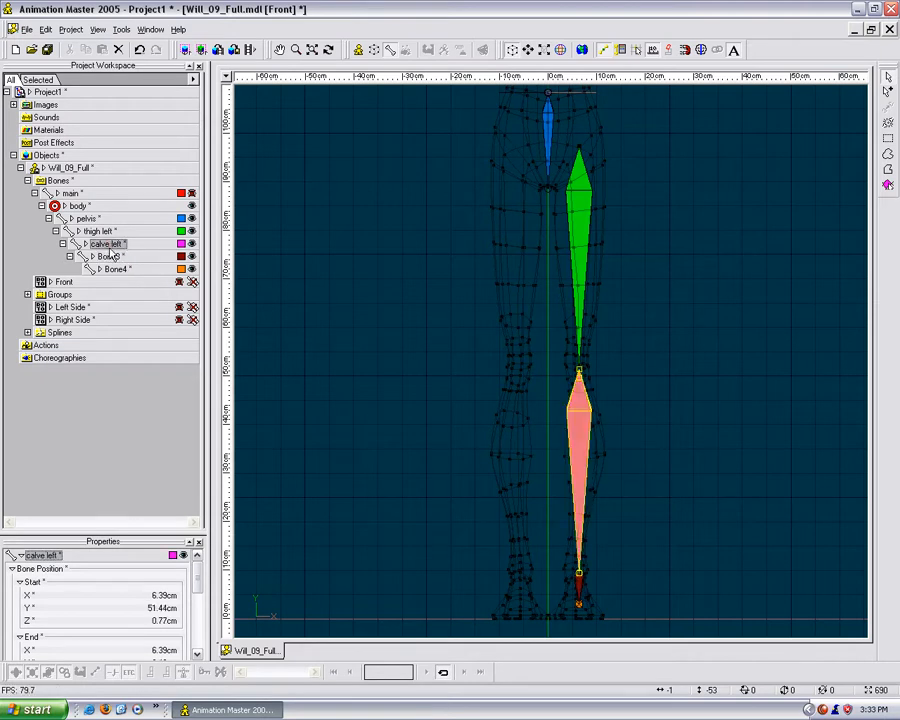
Rename the foot bone to foot left and the toe bone to toes left.
{"action": "left_click", "coordinate": [119, 258]}
{"action": "left_click", "coordinate": [117, 260]}
{"action": "type", "text": "foot left"}
{"action": "key", "text": "Return"}
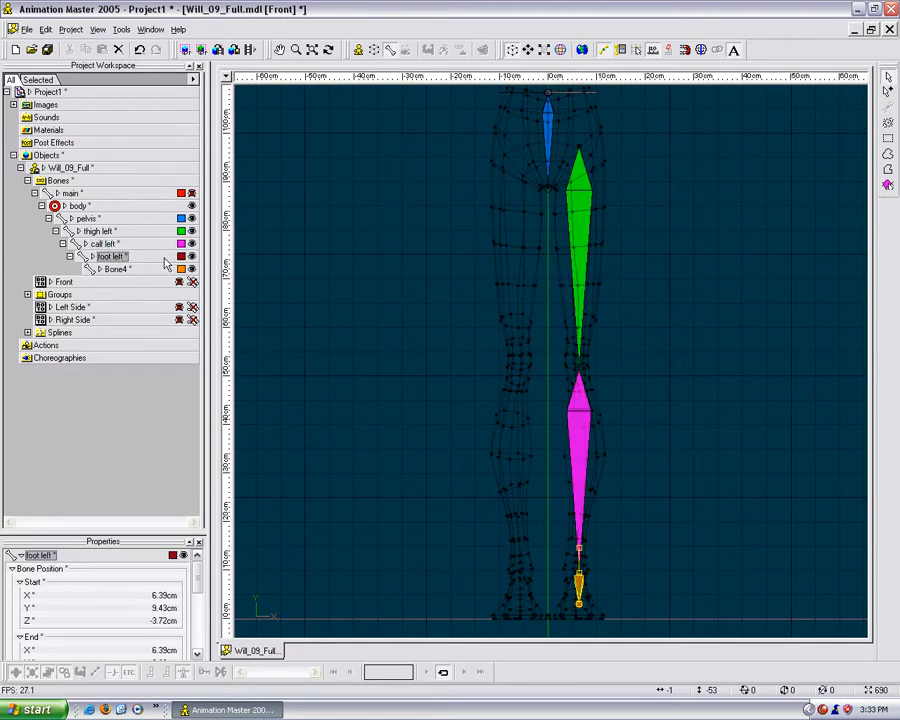
{"action": "left_click", "coordinate": [119, 271]}
{"action": "left_click", "coordinate": [120, 270]}
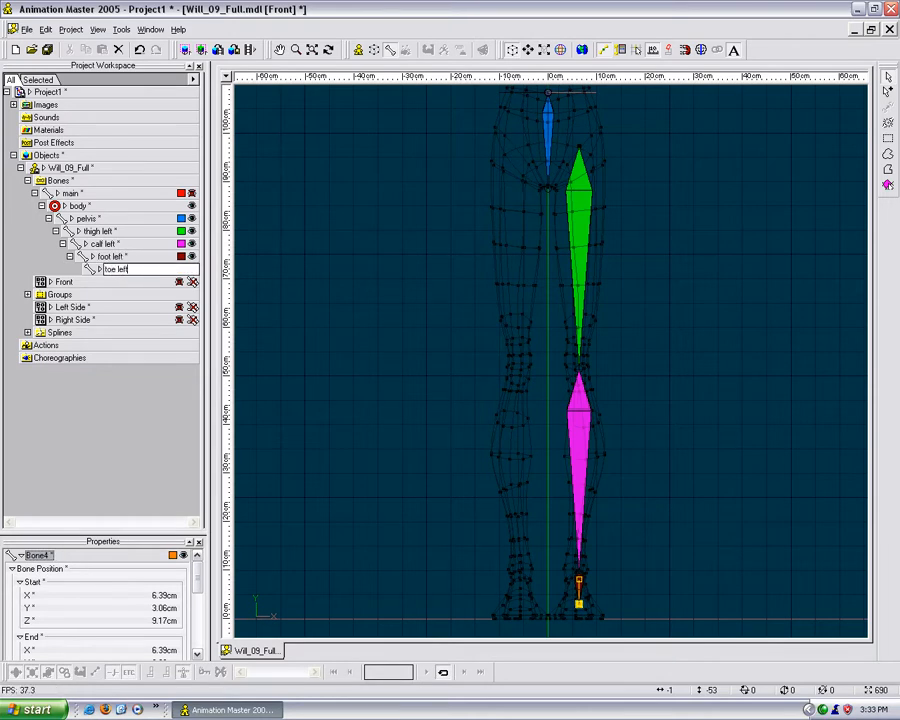
{"action": "type", "text": "toes left"}
{"action": "key", "text": "Return"}
In the side view, move the pelvis bone's start onto the body null's pivot, at about Y 108.26 cm, Z 1.64 cm.
{"action": "middle_click_drag", "start_coordinate": [430, 289], "coordinate": [406, 439]}
{"action": "left_click", "coordinate": [526, 285]}
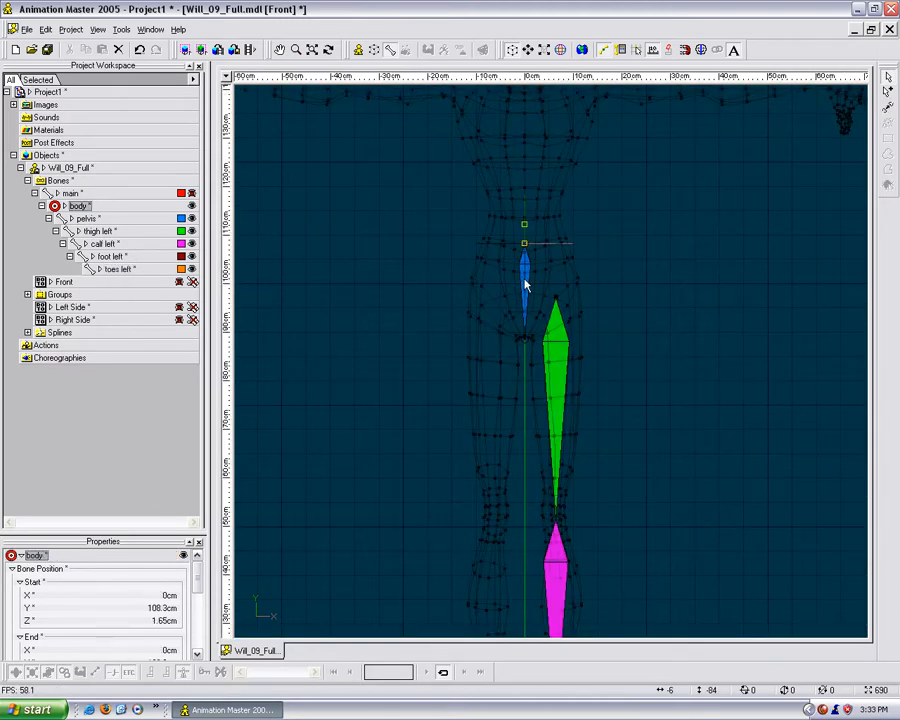
{"action": "left_click", "coordinate": [667, 262]}
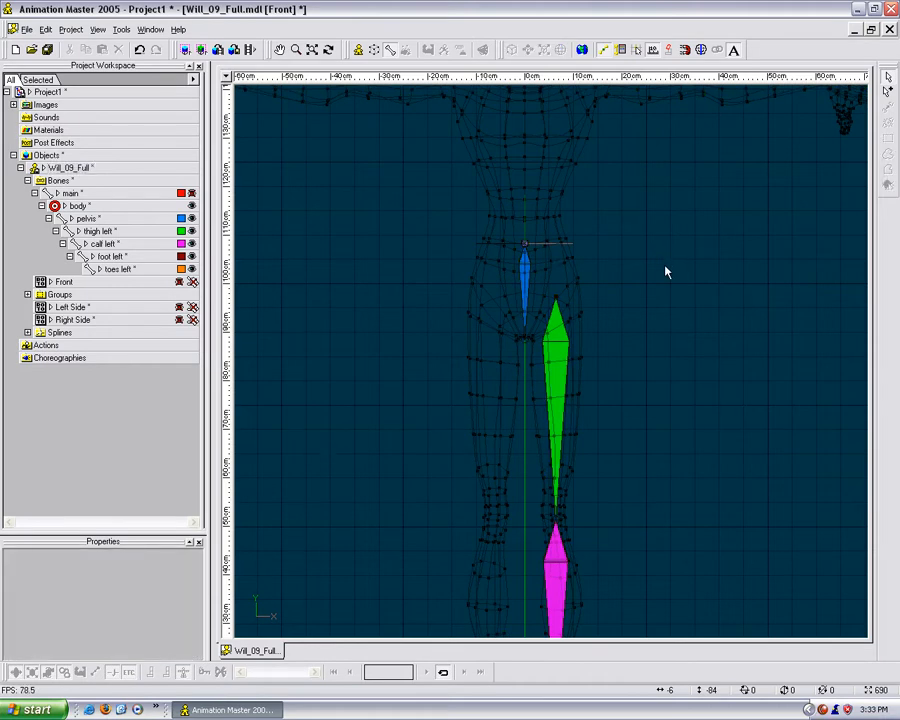
{"action": "key", "text": "4"}
{"action": "middle_click_drag", "start_coordinate": [645, 301], "coordinate": [590, 459]}
{"action": "scroll", "coordinate": [538, 345], "scroll_direction": "up", "scroll_amount": 5}
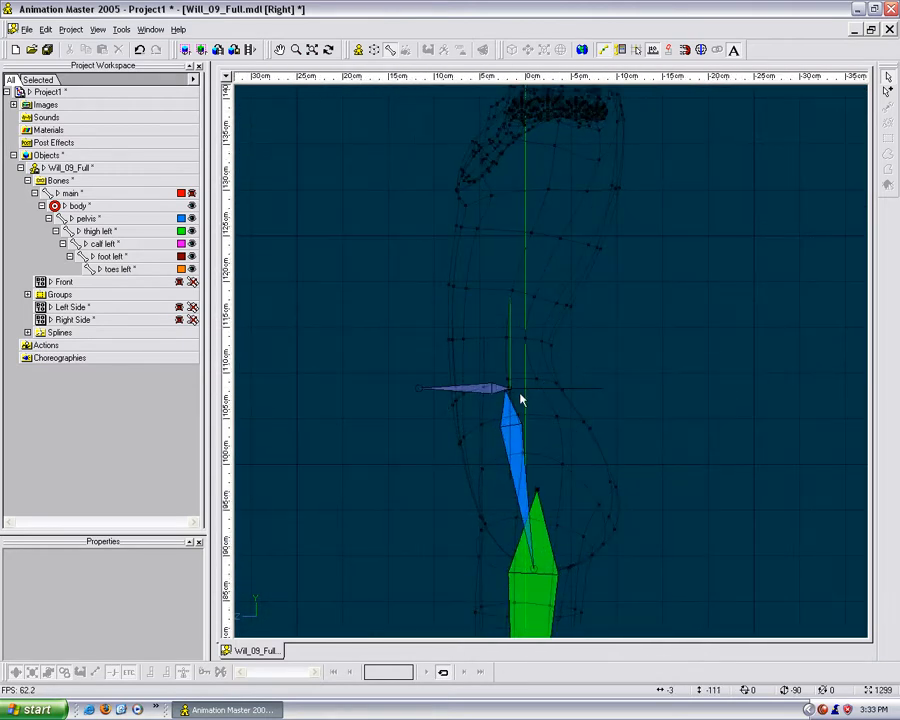
{"action": "left_click", "coordinate": [520, 398]}
{"action": "scroll", "coordinate": [552, 402], "scroll_direction": "up", "scroll_amount": 3}
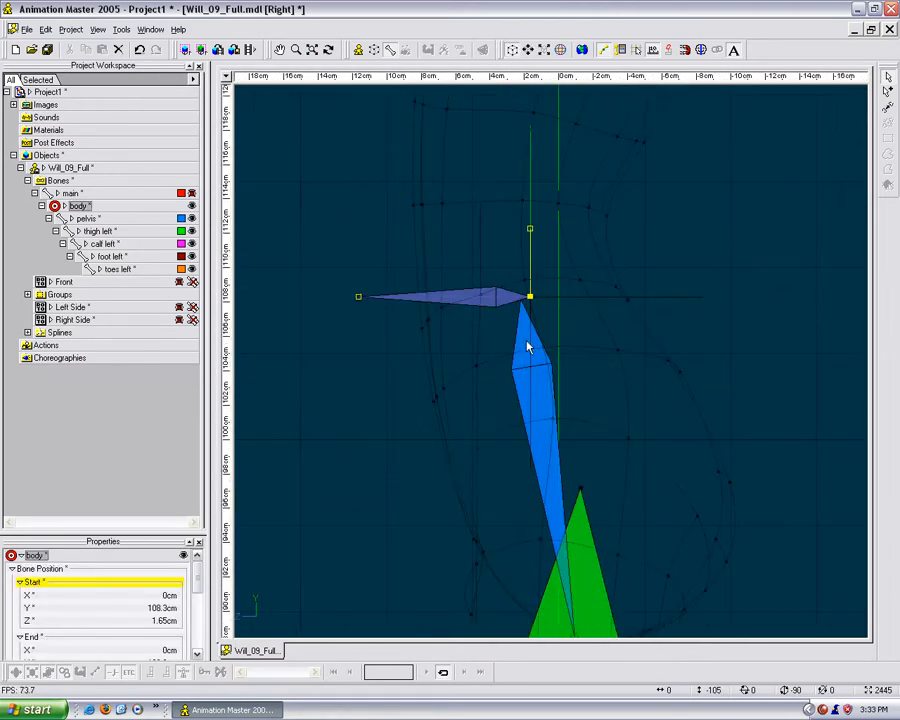
{"action": "left_click", "coordinate": [528, 347]}
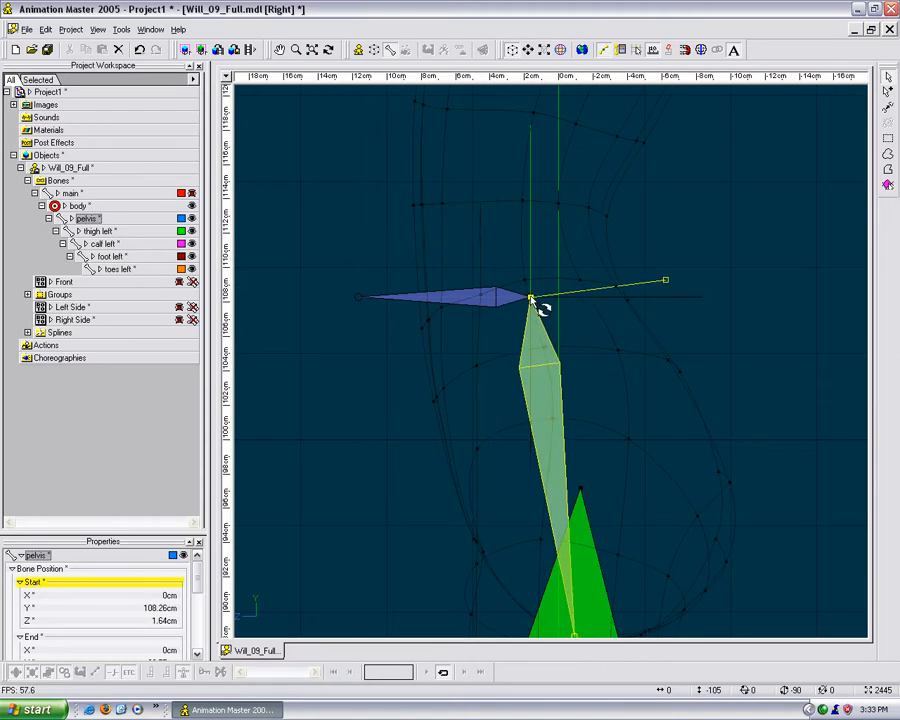
{"action": "left_click", "coordinate": [554, 304]}
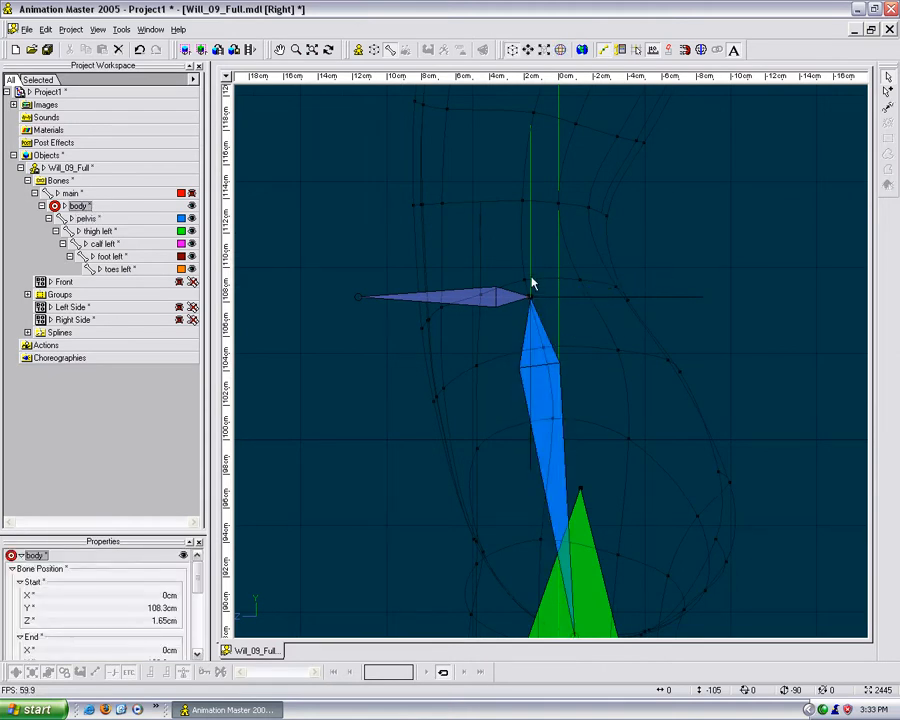
{"action": "left_click", "coordinate": [810, 334]}
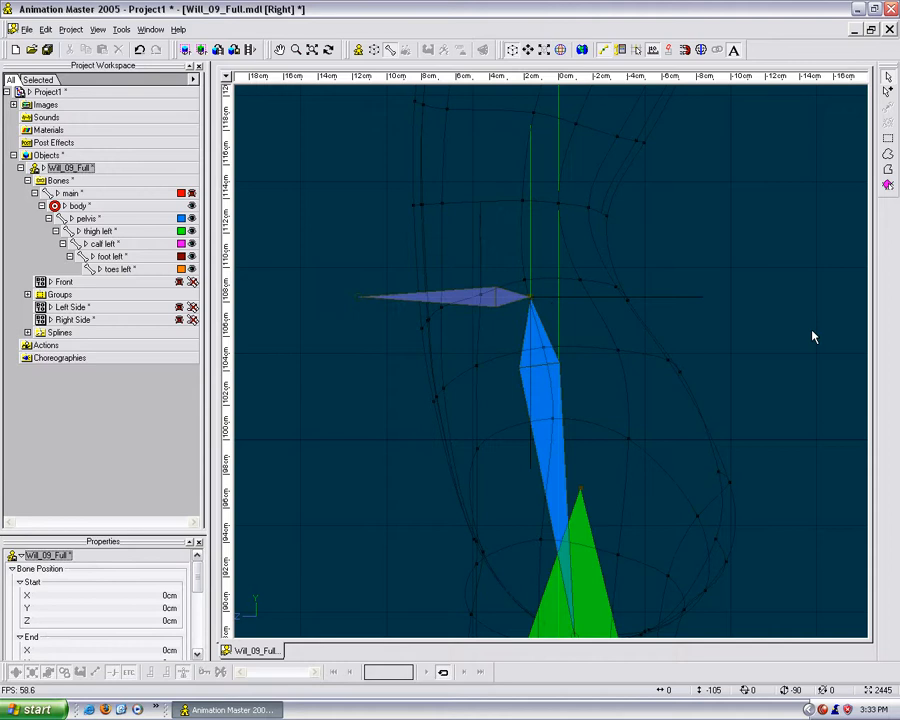
Add two chained spine bones under the body null, starting at about Y 111.6 cm and ending at about Y 120.85 cm, Z 0.91 cm.
{"action": "left_click", "coordinate": [478, 300]}
{"action": "middle_click_drag", "start_coordinate": [570, 270], "coordinate": [498, 437]}
{"action": "middle_click_drag", "start_coordinate": [511, 331], "coordinate": [525, 382]}
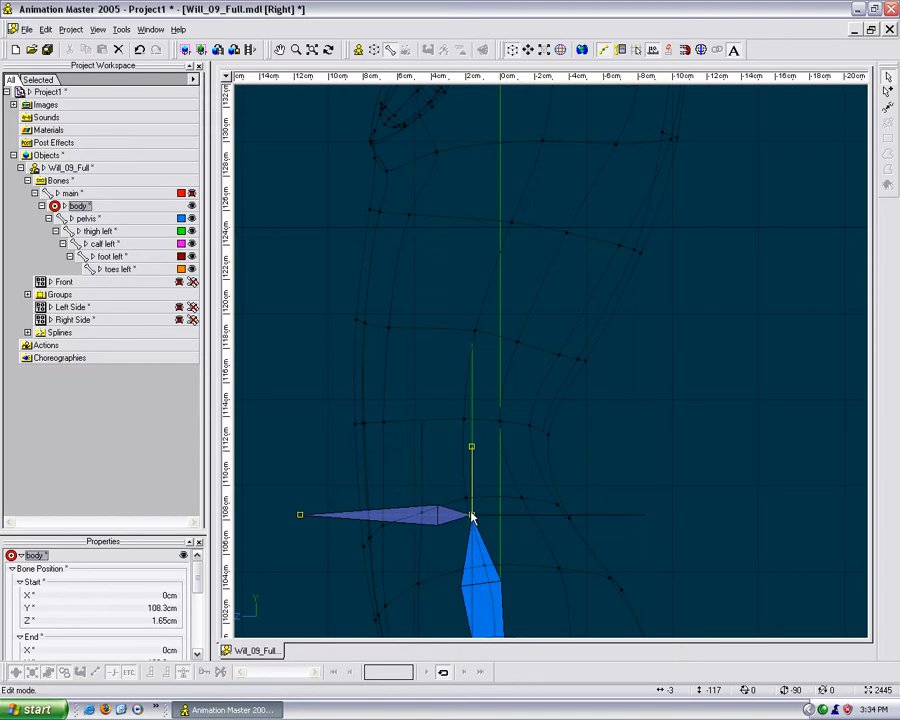
{"action": "key", "text": "a"}
{"action": "mouse_move", "coordinate": [467, 458]}
{"action": "left_mouse_down"}
{"action": "mouse_move", "coordinate": [474, 378]}
{"action": "mouse_move", "coordinate": [470, 385]}
{"action": "left_mouse_up"}
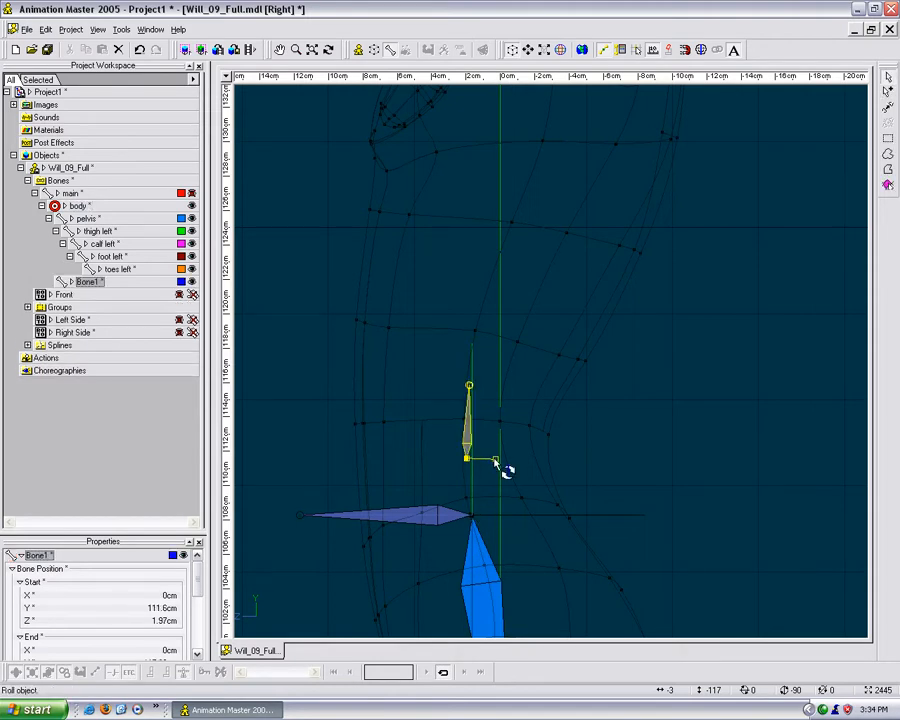
{"action": "left_click_drag", "start_coordinate": [472, 356], "coordinate": [484, 299]}
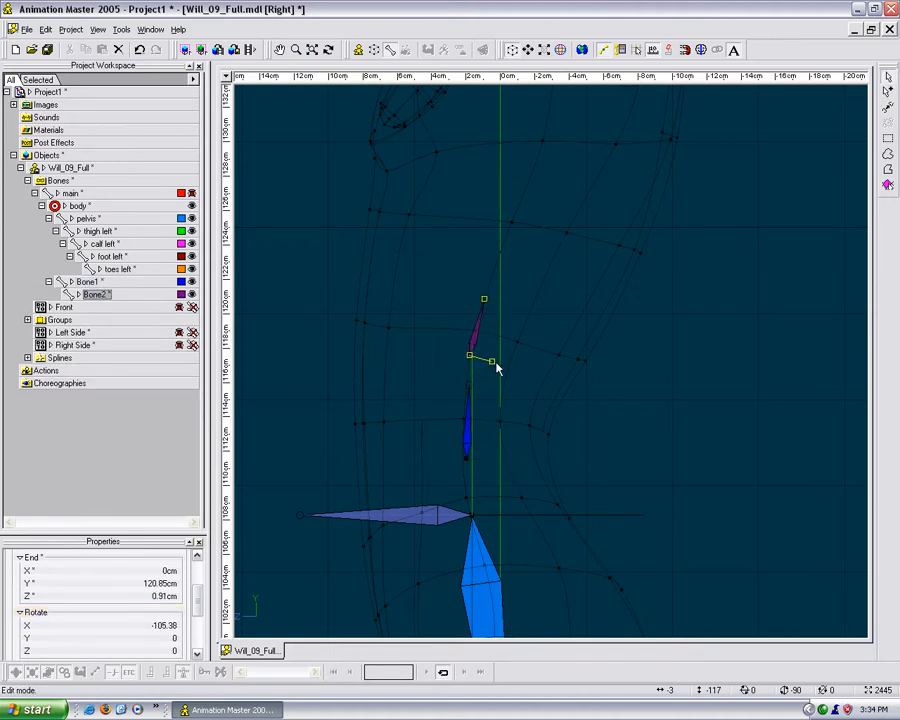
Add a third spine bone with a gap above the second, ending at about Y 127.11 cm, Z -1.42 cm.
{"action": "key", "text": "m"}
{"action": "left_click_drag", "start_coordinate": [535, 354], "coordinate": [538, 456]}
{"action": "key", "text": "a"}
{"action": "left_click_drag", "start_coordinate": [502, 364], "coordinate": [527, 298]}
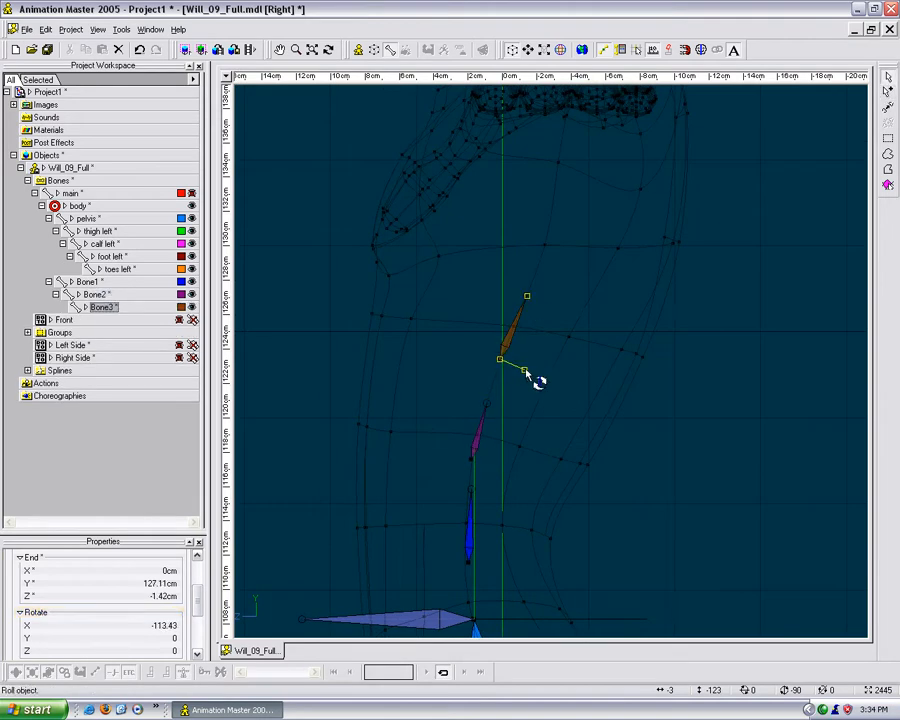
Add a fourth spine bone from about Y 128.46 cm, Z -1.95 cm to about Y 132.18 cm, Z -2.89 cm.
{"action": "key", "text": "m"}
{"action": "key", "text": "a"}
{"action": "left_click_drag", "start_coordinate": [545, 256], "coordinate": [552, 323]}
{"action": "left_click", "coordinate": [563, 395]}
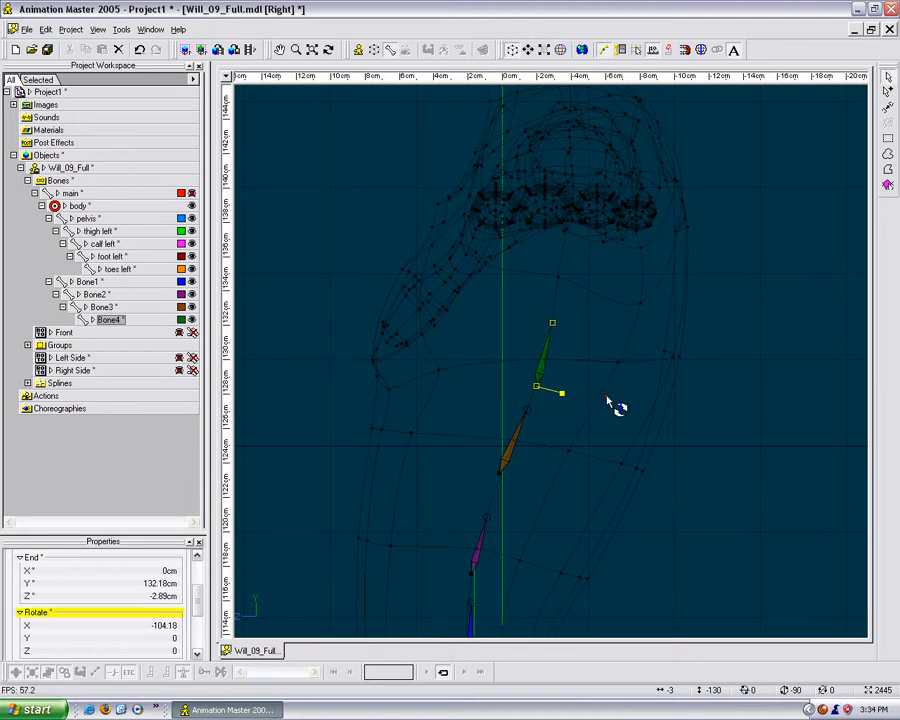
{"action": "left_click_drag", "start_coordinate": [606, 396], "coordinate": [605, 392]}
Add a fifth spine bone above the fourth, ending at about Y 136.31 cm, Z -3.47 cm.
{"action": "key", "text": "m"}
{"action": "left_click_drag", "start_coordinate": [603, 366], "coordinate": [601, 462]}
{"action": "key", "text": "a"}
{"action": "left_click_drag", "start_coordinate": [553, 396], "coordinate": [560, 349]}
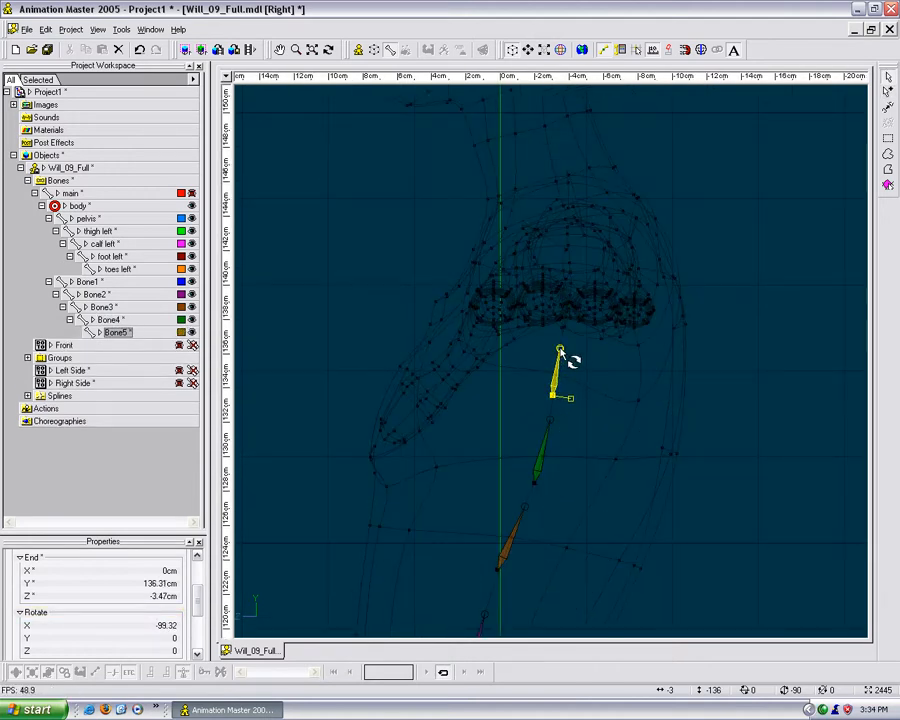
Add a sixth and a seventh spine bone up to the base of the neck, ending at about Y 145.19 cm, Z -3.34 cm.
{"action": "key", "text": "m"}
{"action": "left_click_drag", "start_coordinate": [584, 306], "coordinate": [563, 324]}
{"action": "key", "text": "m"}
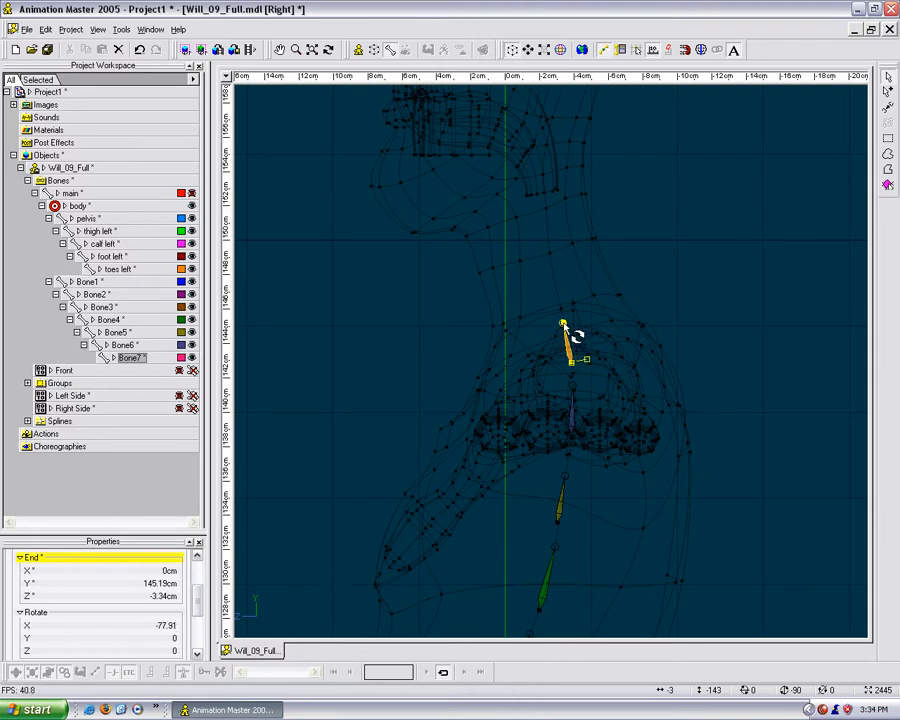
{"action": "left_click", "coordinate": [706, 302]}
Rename the lowest spine bone to spine 1.
{"action": "scroll", "coordinate": [661, 349], "scroll_direction": "down", "scroll_amount": 2}
{"action": "middle_click_drag", "start_coordinate": [609, 388], "coordinate": [622, 294]}
{"action": "left_click", "coordinate": [63, 282]}
{"action": "left_click", "coordinate": [63, 282]}
{"action": "type", "text": "shin"}
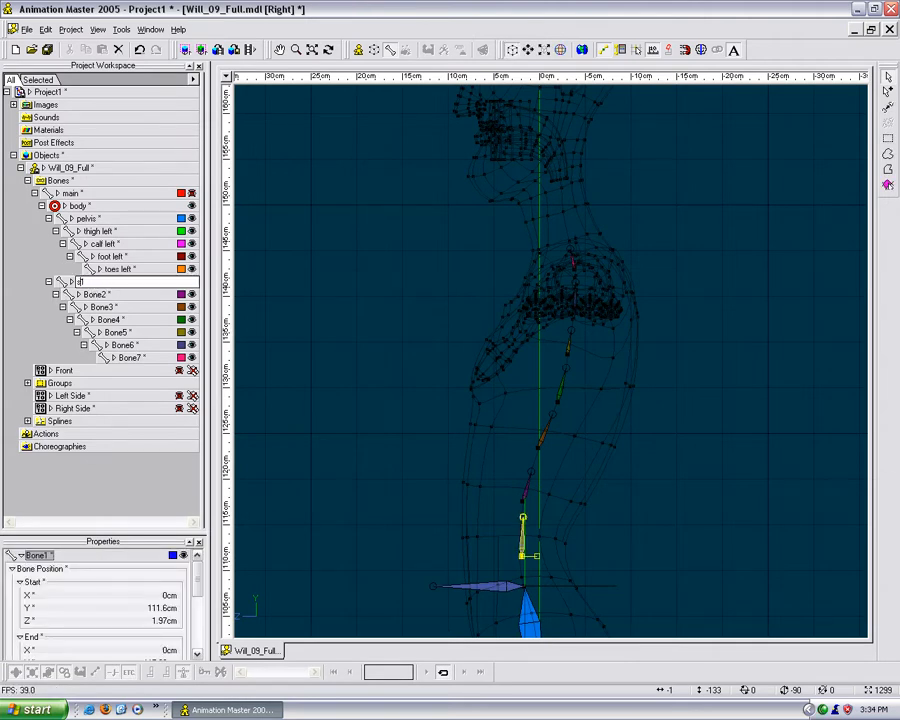
{"action": "type", "text": "e1"}
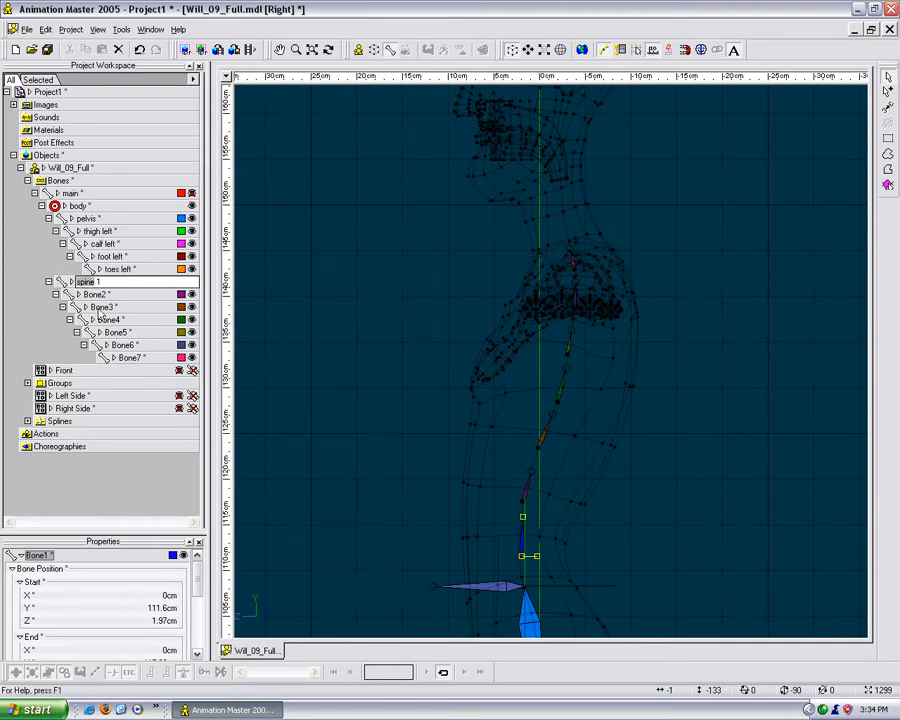
Rename the second spine bone to spine2.
{"action": "left_click", "coordinate": [95, 294]}
{"action": "left_click", "coordinate": [97, 295]}
{"action": "type", "text": "spine2"}
{"action": "key", "text": "Return"}
Insert a space in the second spine bone's name to make it spine 2.
{"action": "left_click", "coordinate": [100, 295]}
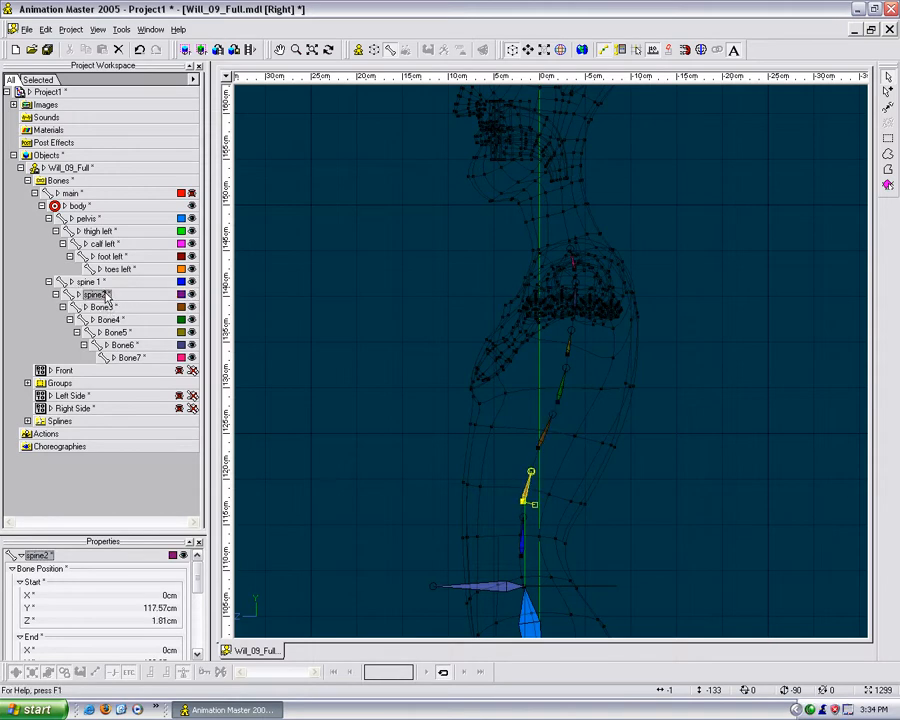
{"action": "left_click", "coordinate": [106, 296]}
{"action": "left_click", "coordinate": [101, 295]}
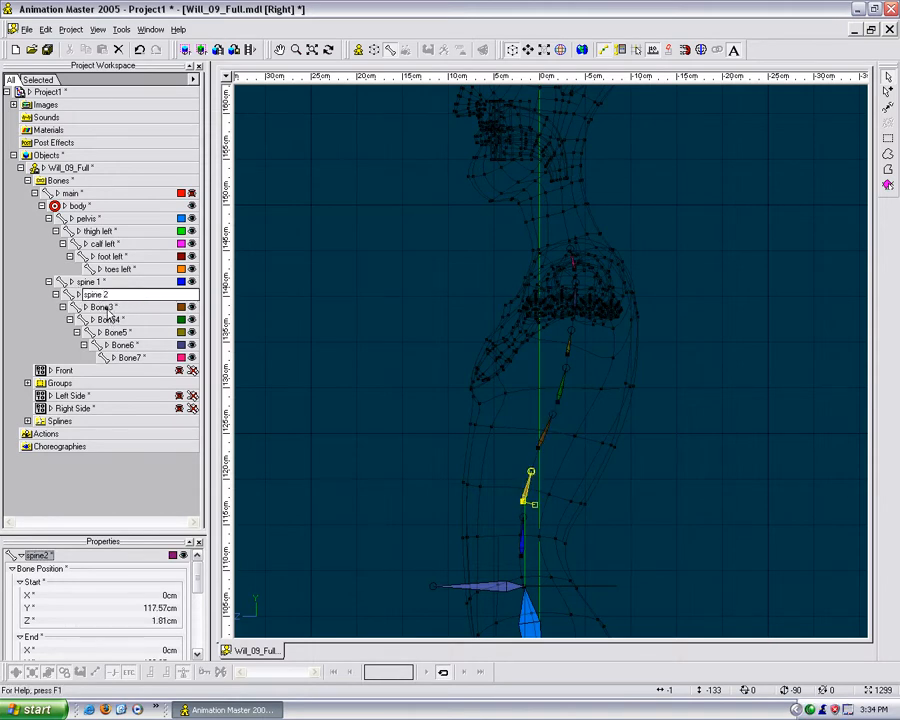
{"action": "left_click", "coordinate": [104, 308]}
Remove the spaces from the first two spine bones' names so they read spine1 and spine2.
{"action": "left_click", "coordinate": [90, 282]}
{"action": "left_click", "coordinate": [95, 282]}
{"action": "left_click", "coordinate": [100, 284]}
{"action": "key", "text": "BackSpace"}
{"action": "left_click", "coordinate": [95, 294]}
{"action": "left_click", "coordinate": [100, 294]}
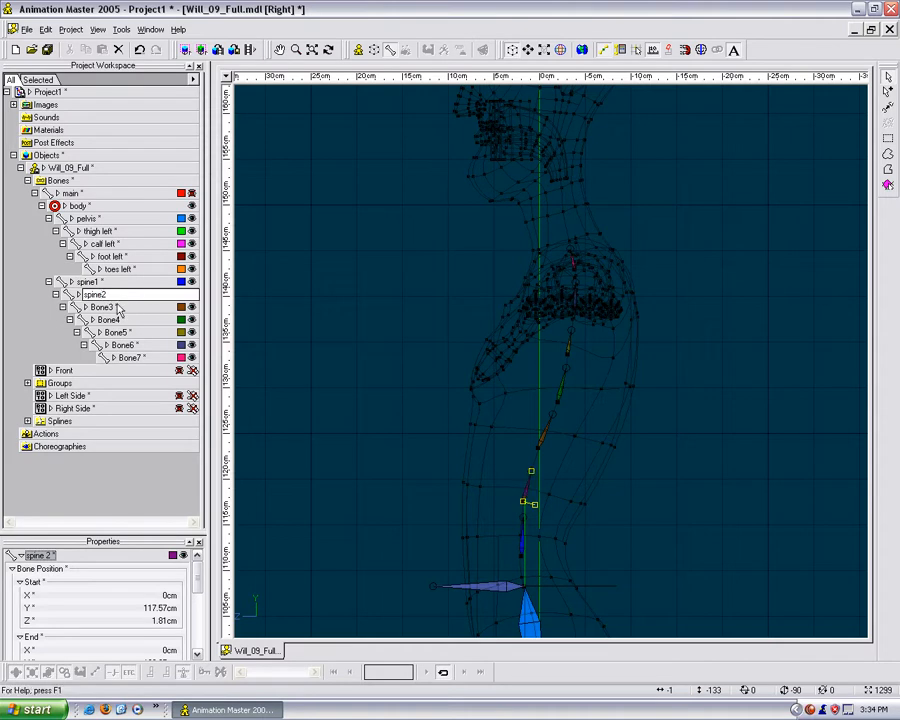
Rename the third, fourth and fifth spine bones as spine3, spine4 and spine5.
{"action": "left_click", "coordinate": [100, 307]}
{"action": "left_click", "coordinate": [102, 307]}
{"action": "type", "text": "spine3"}
{"action": "left_click", "coordinate": [110, 319]}
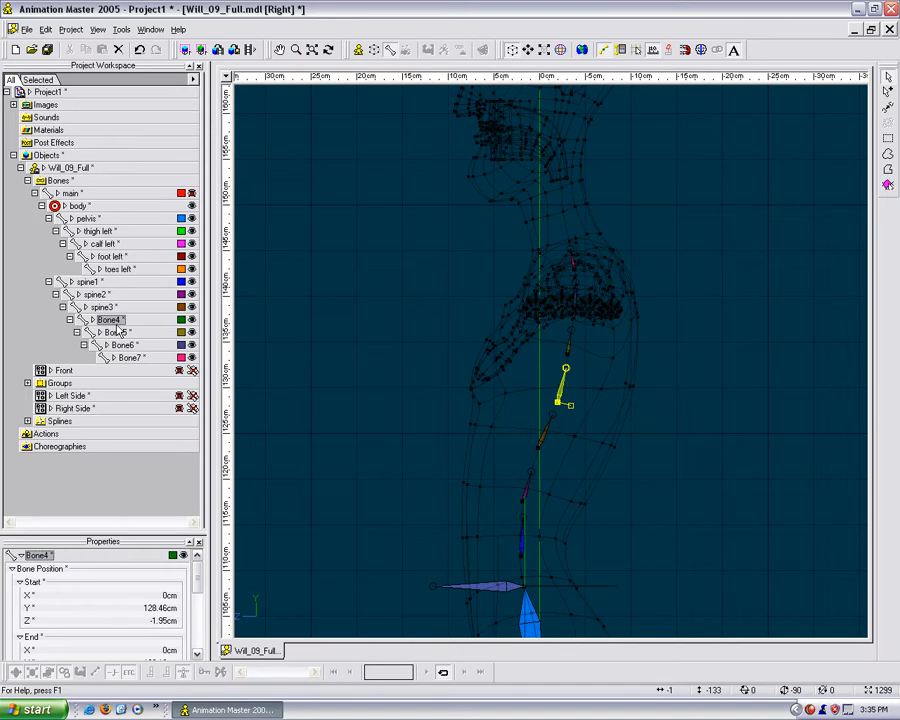
{"action": "left_click", "coordinate": [110, 320]}
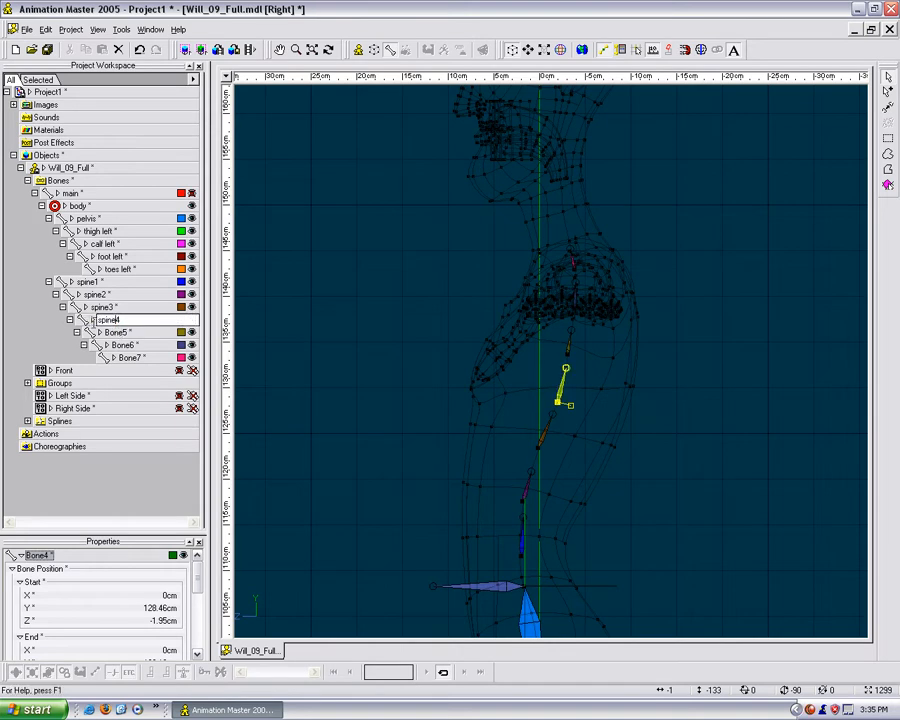
{"action": "type", "text": "spine4"}
{"action": "left_click", "coordinate": [117, 333]}
{"action": "left_click", "coordinate": [117, 333]}
{"action": "type", "text": "spine5"}
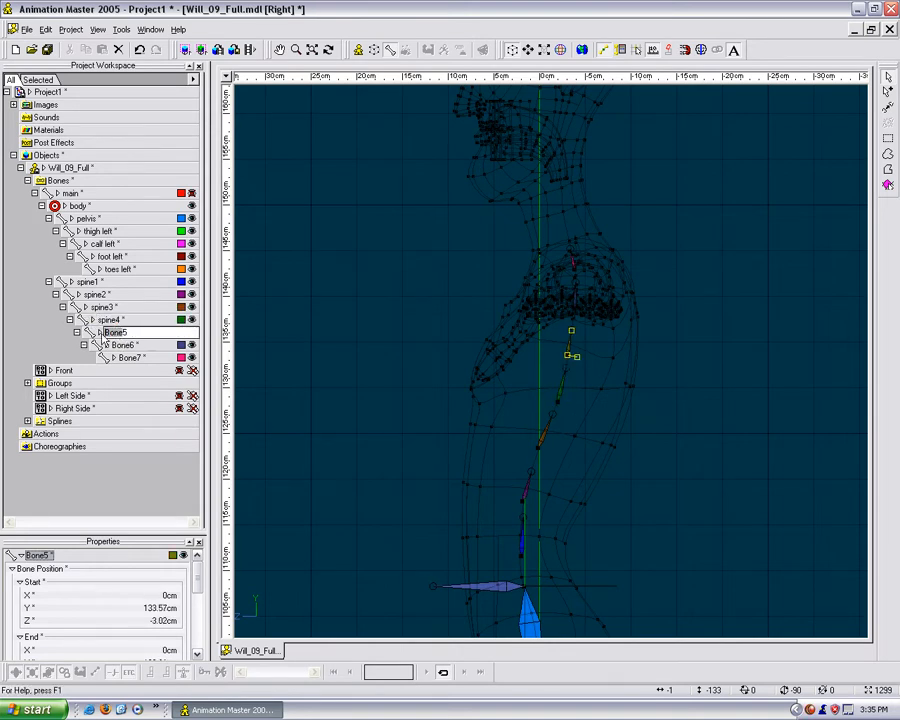
Rename the top two bones of the spine chain as spine6 and spine7.
{"action": "left_click", "coordinate": [125, 346]}
{"action": "left_click", "coordinate": [128, 346]}
{"action": "type", "text": "spine6"}
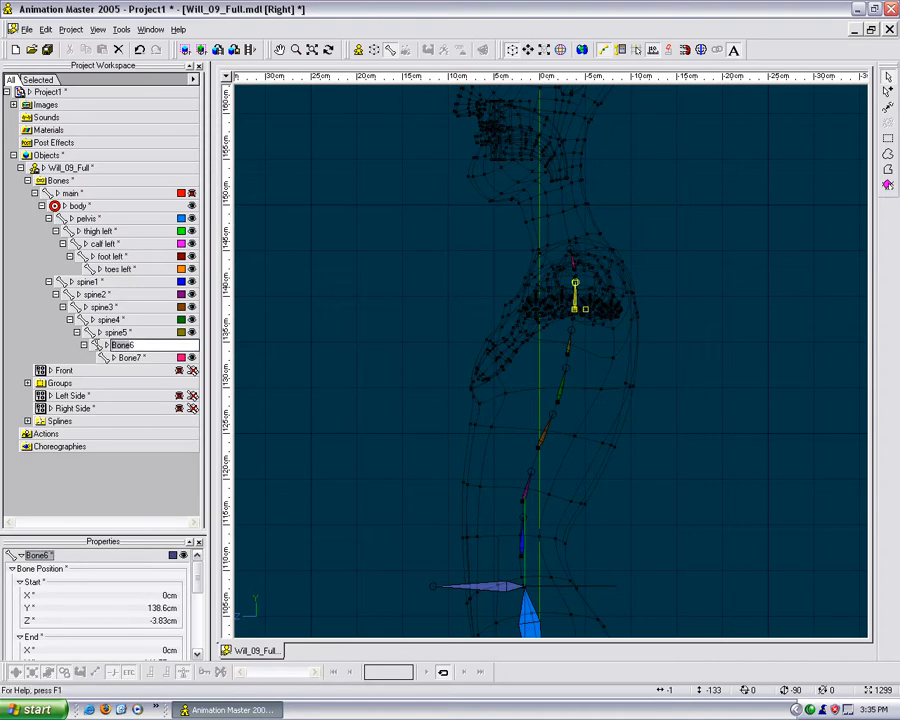
{"action": "left_click", "coordinate": [130, 358]}
{"action": "left_click", "coordinate": [129, 359]}
{"action": "type", "text": "spine7"}
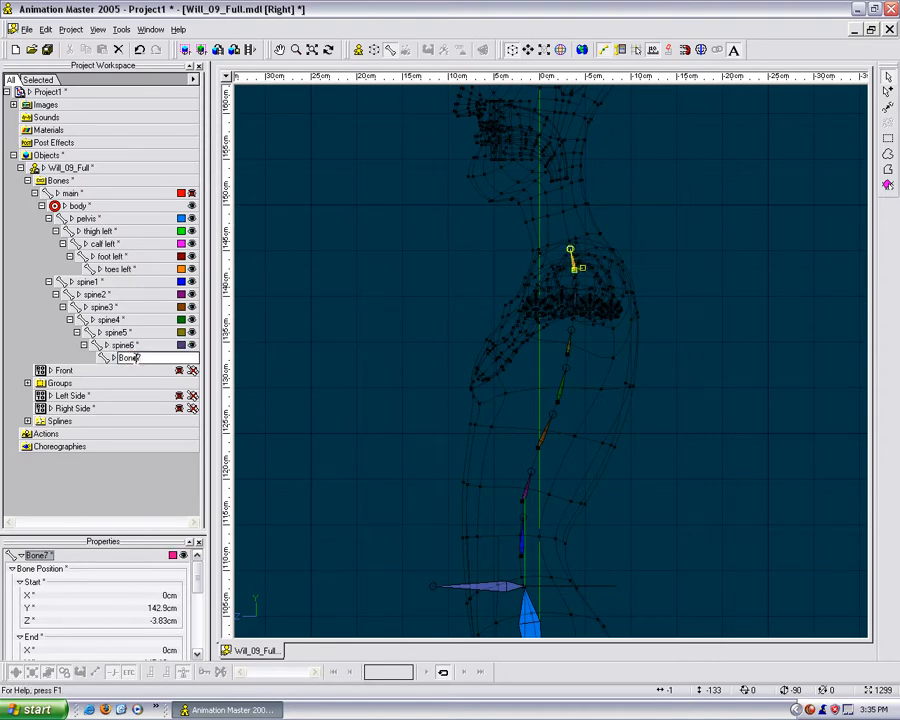
{"action": "left_click", "coordinate": [301, 396]}
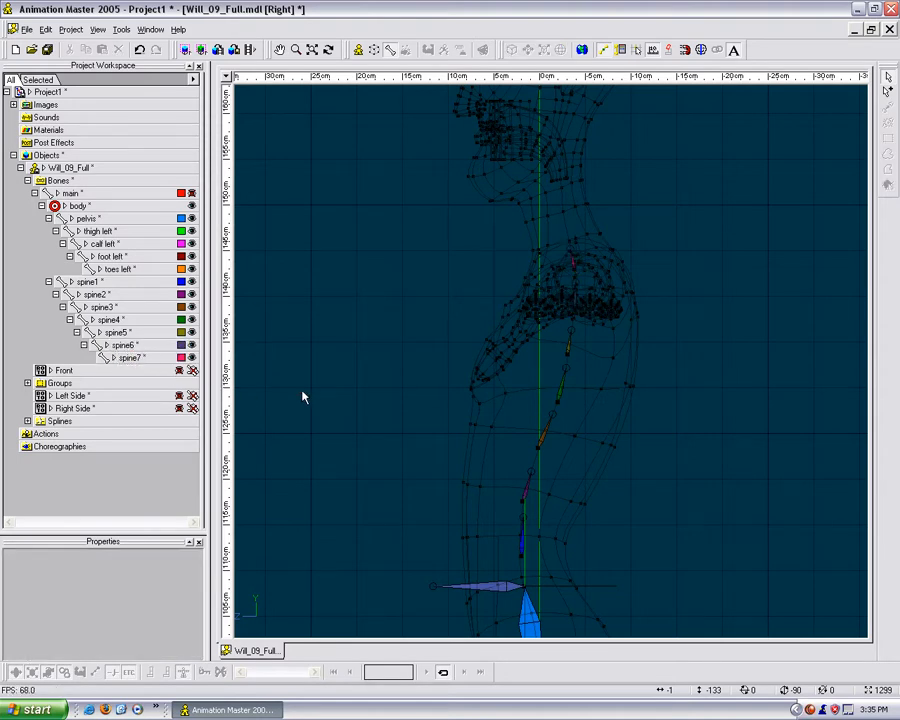
Save the model under the new file name Will_Rig_01.mdl in the Models folder.
{"action": "right_click", "coordinate": [419, 208]}
{"action": "left_click", "coordinate": [450, 264]}
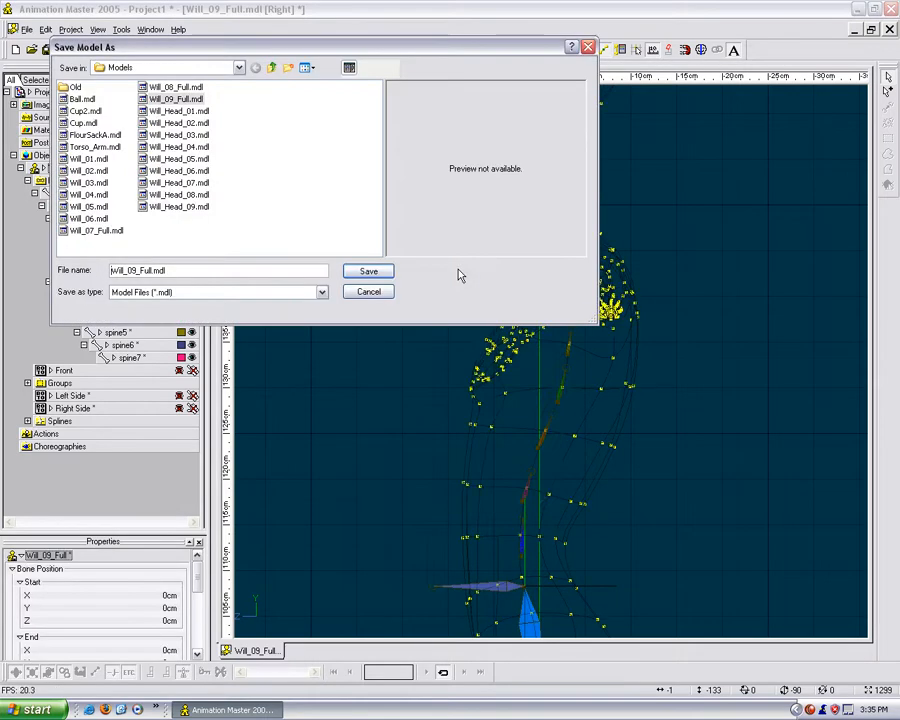
{"action": "left_click", "coordinate": [170, 270]}
{"action": "key", "text": "BackSpace"}
{"action": "key", "text": "BackSpace"}
{"action": "key", "text": "BackSpace"}
{"action": "key", "text": "BackSpace"}
{"action": "key", "text": "BackSpace"}
{"action": "key", "text": "BackSpace"}
{"action": "key", "text": "BackSpace"}
{"action": "type", "text": "Rig"}
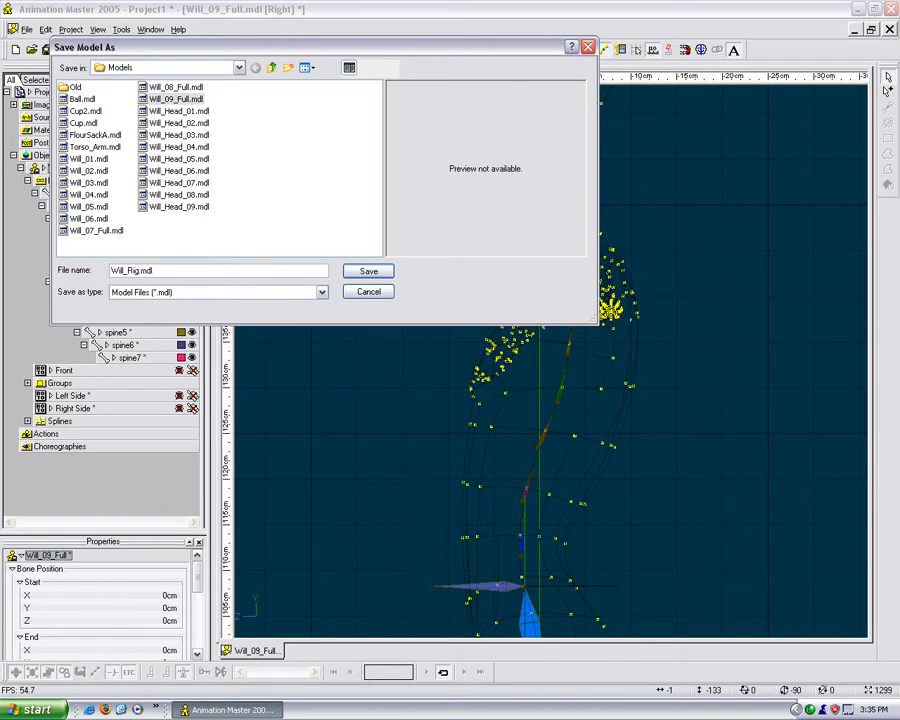
{"action": "type", "text": "_01"}
{"action": "key", "text": "Return"}
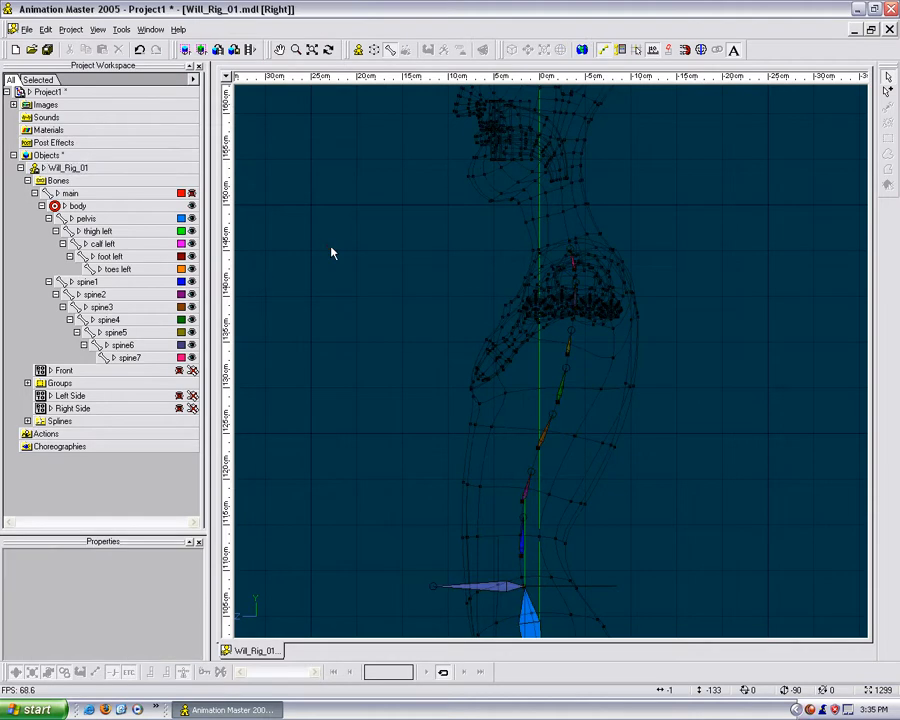
Add a child bone from the tip of spine7 up through the neck to the skull base, ending at about Y 153.39 cm.
{"action": "middle_click_drag", "start_coordinate": [516, 336], "coordinate": [516, 269]}
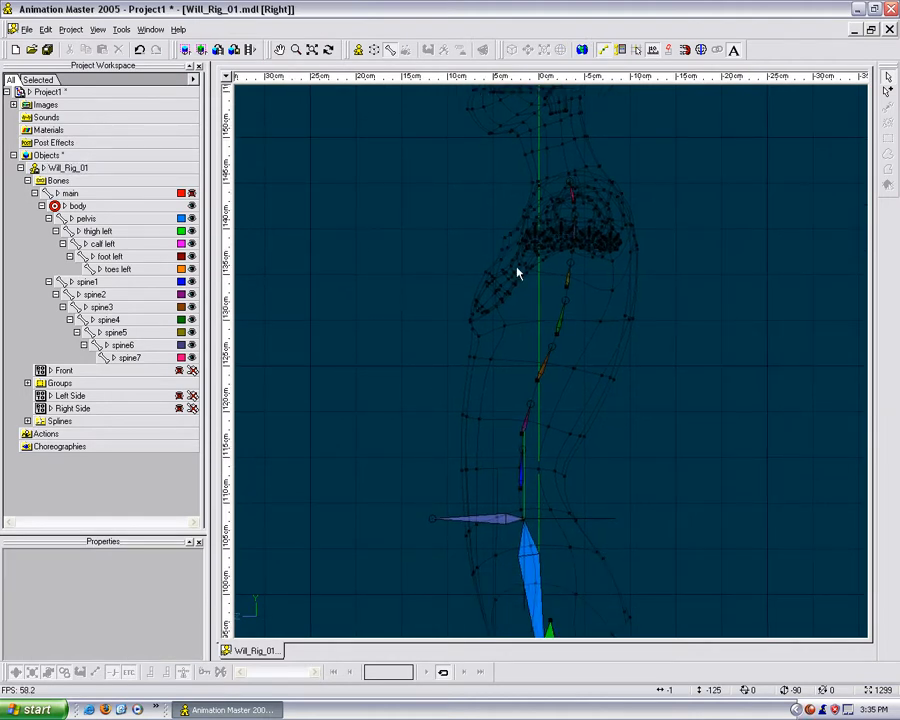
{"action": "scroll", "coordinate": [570, 224], "scroll_direction": "up", "scroll_amount": 2}
{"action": "middle_click_drag", "start_coordinate": [570, 224], "coordinate": [525, 399]}
{"action": "scroll", "coordinate": [543, 278], "scroll_direction": "up", "scroll_amount": 1}
{"action": "middle_click_drag", "start_coordinate": [547, 268], "coordinate": [560, 323]}
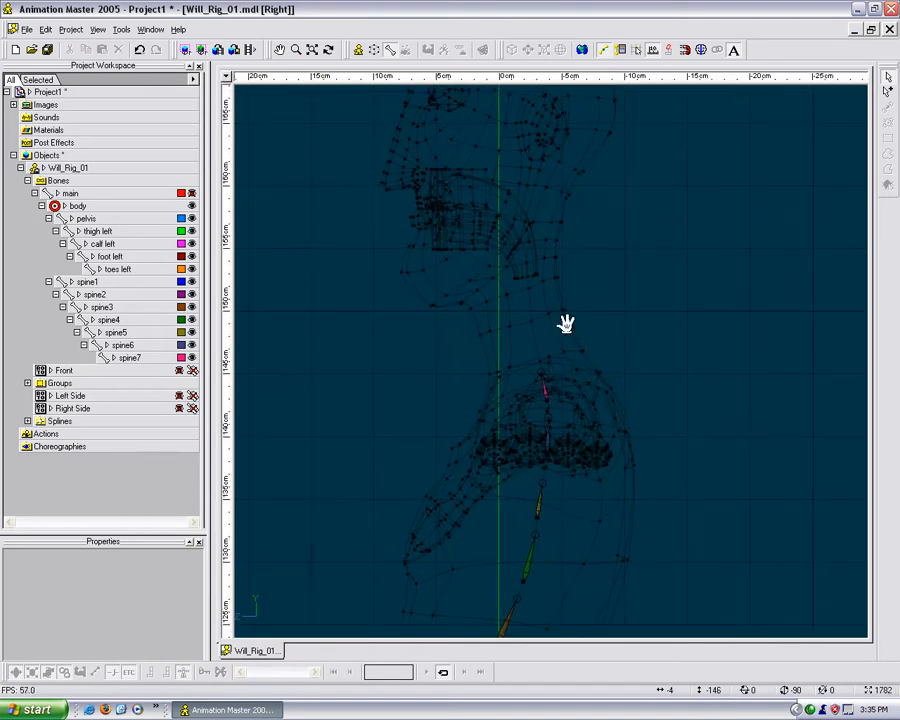
{"action": "left_click", "coordinate": [541, 378]}
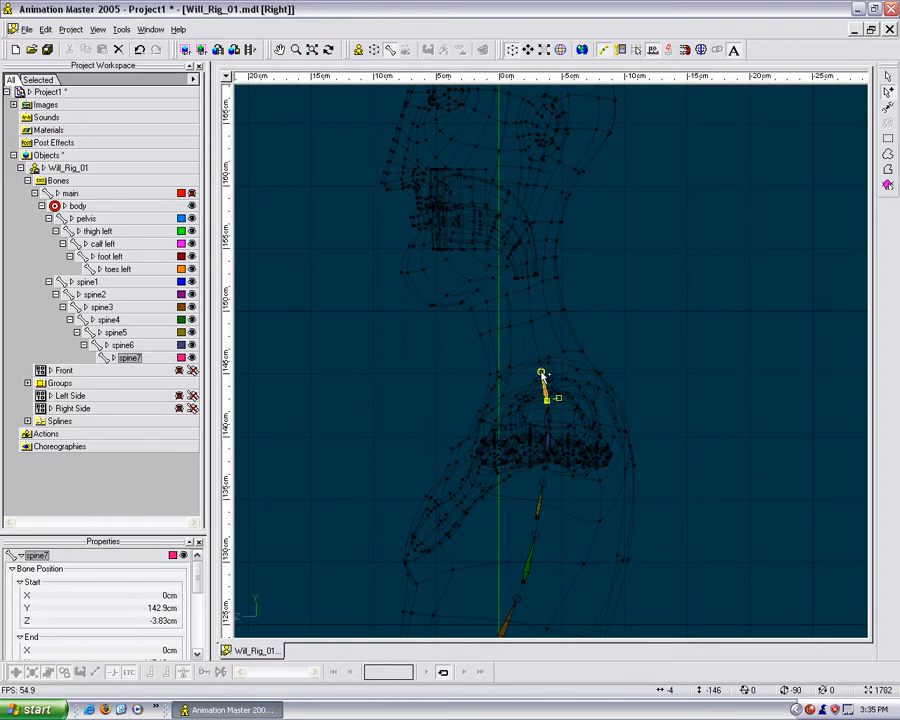
{"action": "left_click_drag", "start_coordinate": [541, 376], "coordinate": [512, 272]}
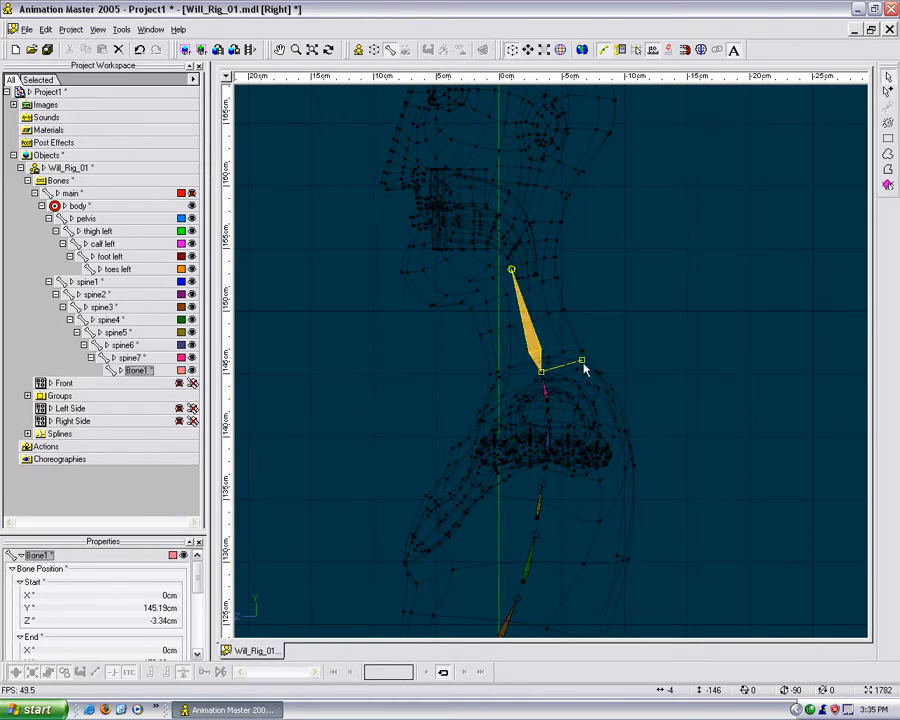
{"action": "left_click_drag", "start_coordinate": [583, 361], "coordinate": [613, 349]}
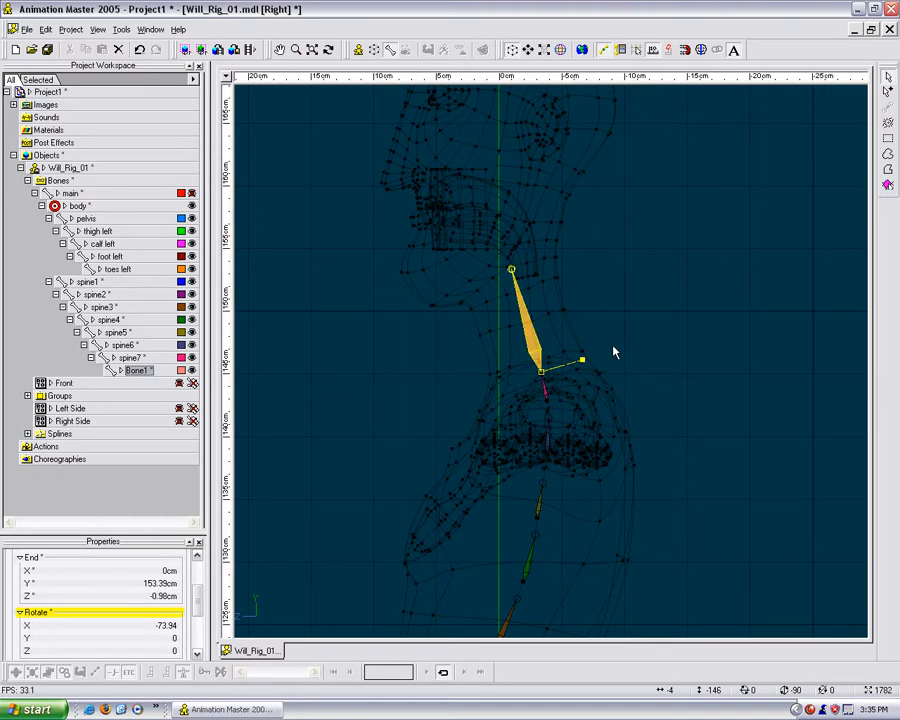
Add a bone from the neck bone's tip straight up past the crown to about Y 176.62 cm and set its X rotation to -90.
{"action": "middle_click_drag", "start_coordinate": [576, 261], "coordinate": [579, 380]}
{"action": "key", "text": "a"}
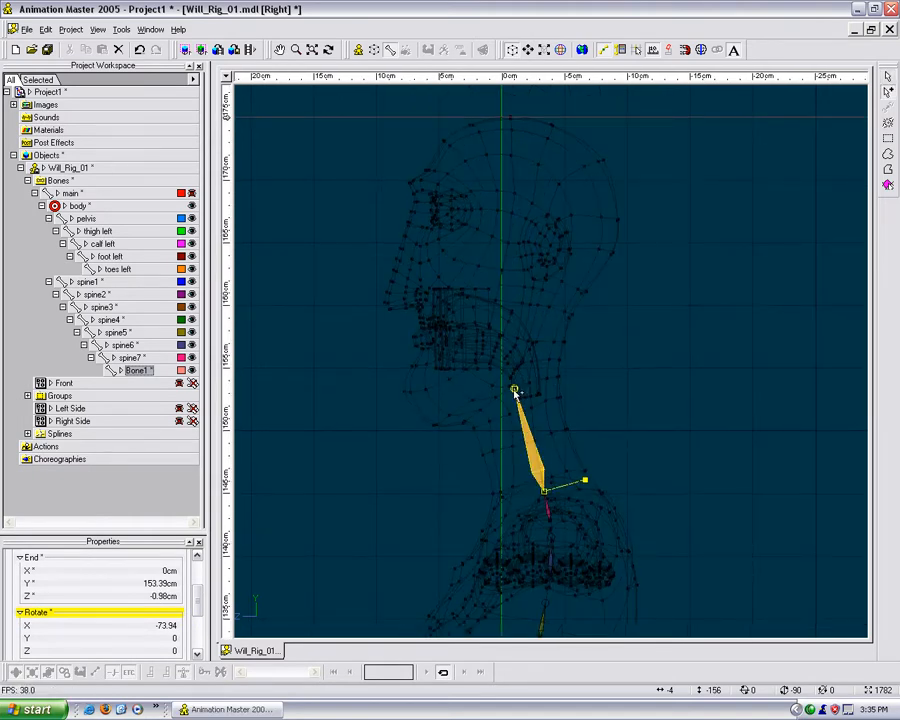
{"action": "left_click_drag", "start_coordinate": [514, 390], "coordinate": [514, 97]}
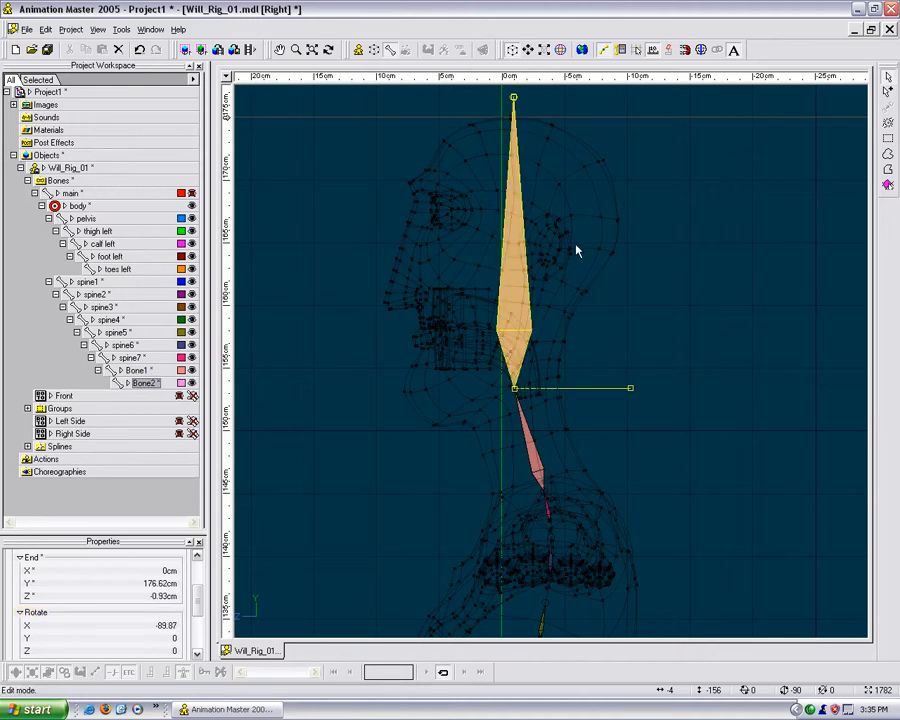
{"action": "left_click", "coordinate": [171, 627]}
{"action": "type", "text": "-90"}
{"action": "key", "text": "Return"}
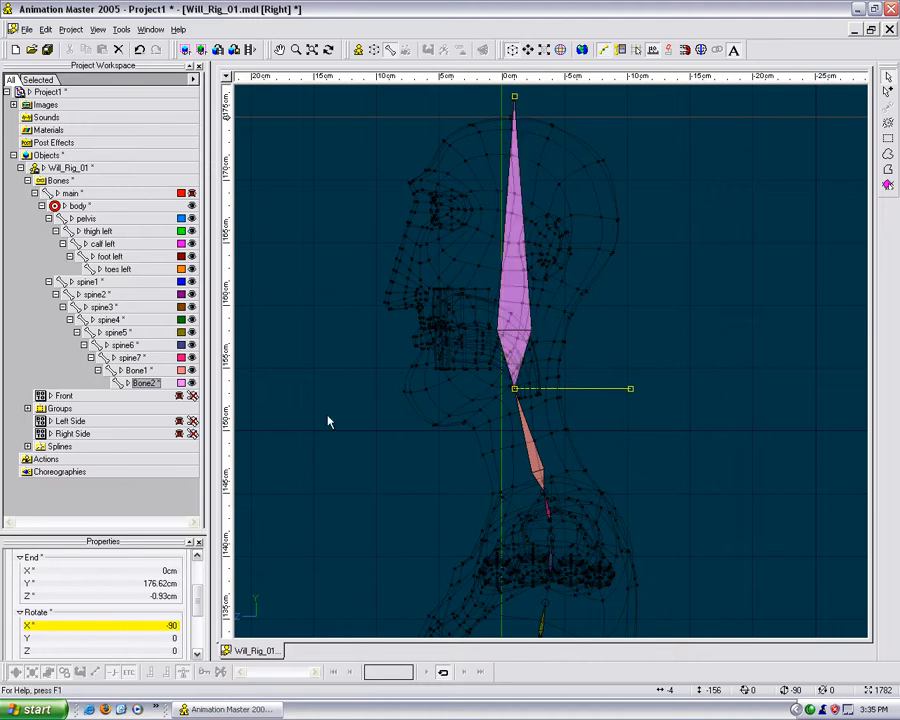
{"action": "left_click", "coordinate": [609, 356]}
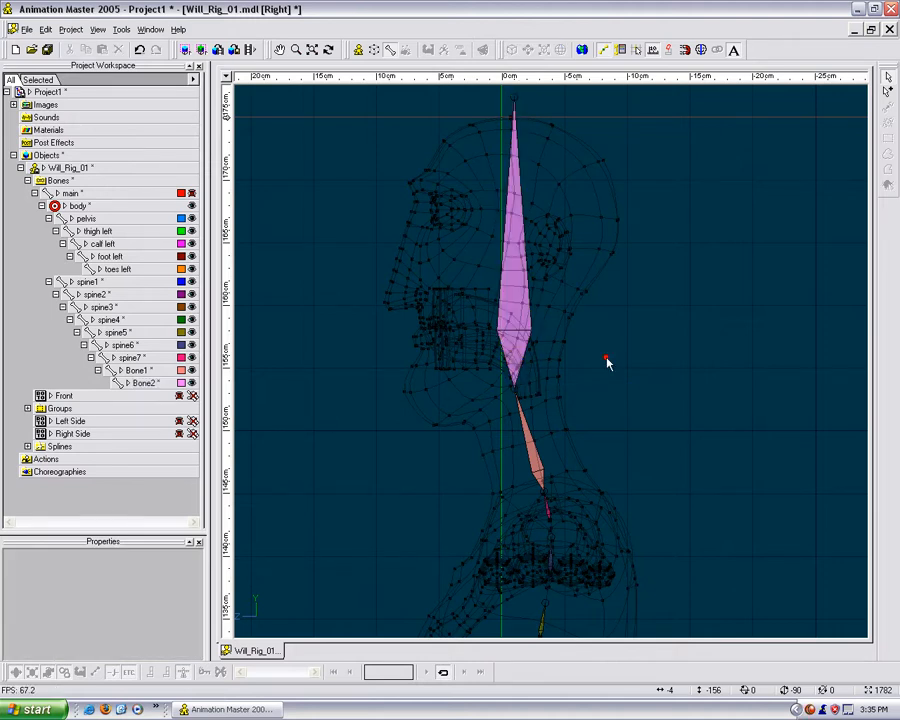
Rename the bone in the neck as neck and the bone through the skull as head.
{"action": "left_click", "coordinate": [146, 370]}
{"action": "left_click", "coordinate": [146, 370]}
{"action": "type", "text": "neck"}
{"action": "key", "text": "Return"}
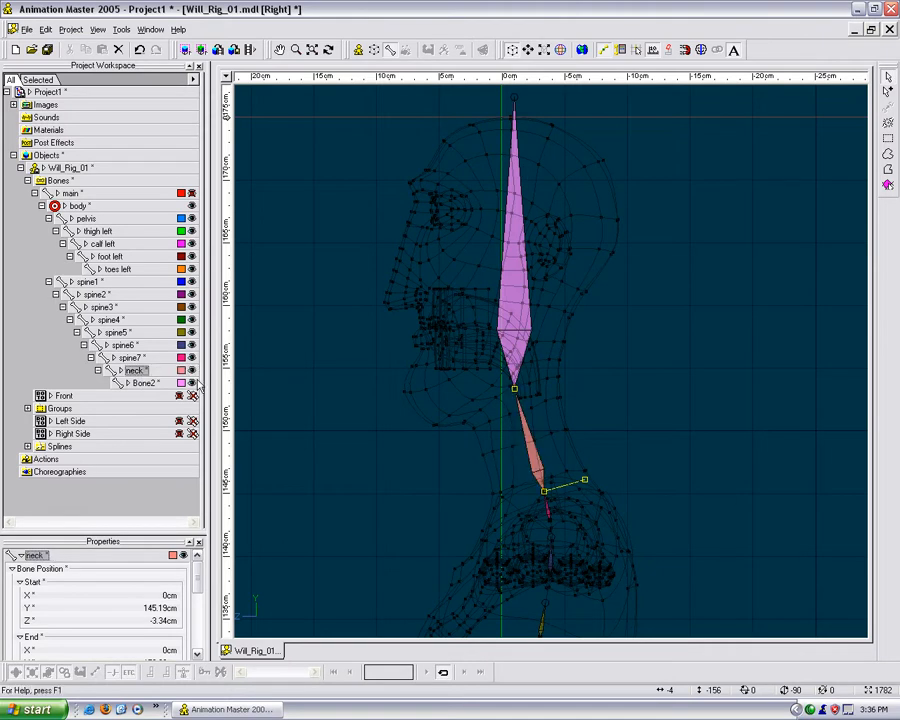
{"action": "left_click", "coordinate": [146, 382]}
{"action": "left_click", "coordinate": [146, 382]}
{"action": "type", "text": "head"}
{"action": "key", "text": "Return"}
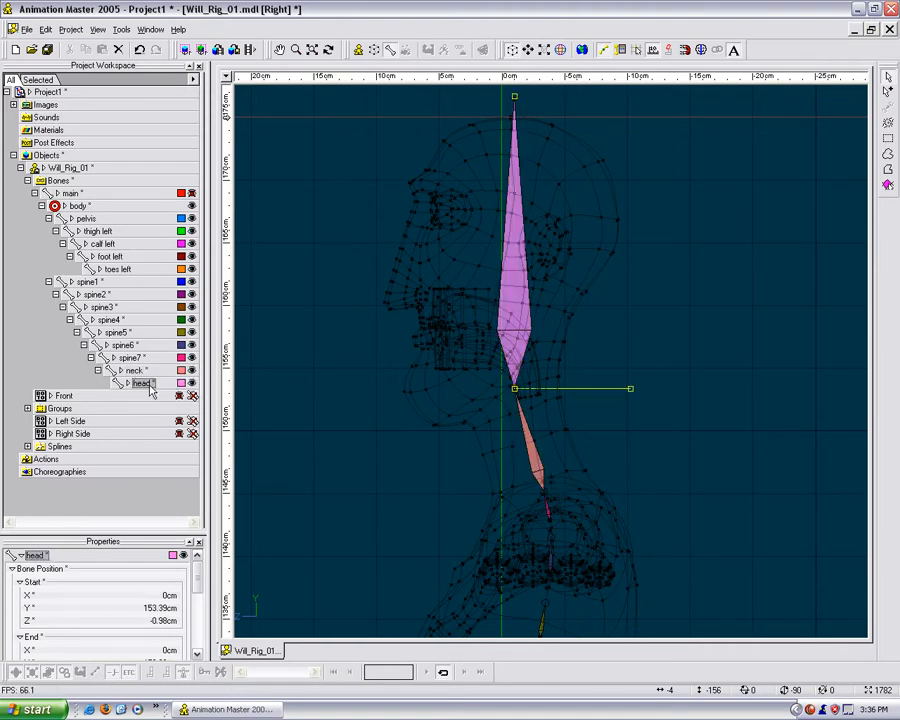
Add a child bone of the head running from the jaw hinge at about Y 159.08 cm down and forward past the chin.
{"action": "left_click_drag", "start_coordinate": [542, 298], "coordinate": [630, 341]}
{"action": "scroll", "coordinate": [630, 341], "scroll_direction": "up", "scroll_amount": 3}
{"action": "scroll", "coordinate": [632, 372], "scroll_direction": "down", "scroll_amount": 3}
{"action": "scroll", "coordinate": [632, 372], "scroll_direction": "up", "scroll_amount": 3}
{"action": "scroll", "coordinate": [632, 372], "scroll_direction": "down", "scroll_amount": 2}
{"action": "middle_click_drag", "start_coordinate": [633, 376], "coordinate": [636, 358]}
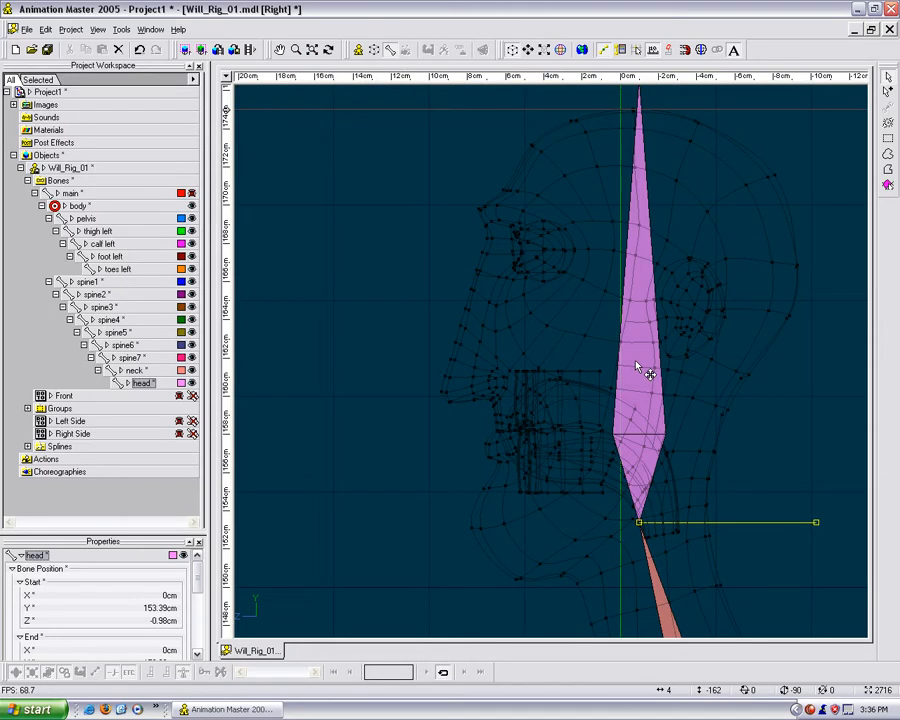
{"action": "left_click_drag", "start_coordinate": [637, 393], "coordinate": [443, 561]}
{"action": "mouse_move", "coordinate": [607, 450]}
{"action": "left_mouse_down"}
{"action": "mouse_move", "coordinate": [623, 482]}
{"action": "mouse_move", "coordinate": [613, 472]}
{"action": "left_mouse_up"}
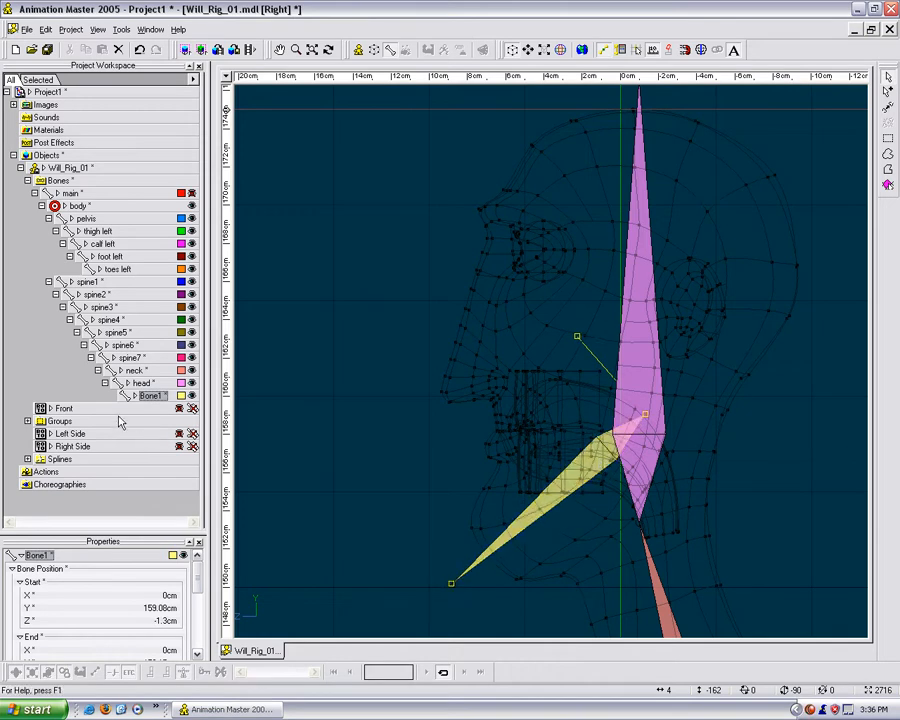
Rename the new chin bone as jaw.
{"action": "left_click", "coordinate": [152, 398]}
{"action": "type", "text": "jaw"}
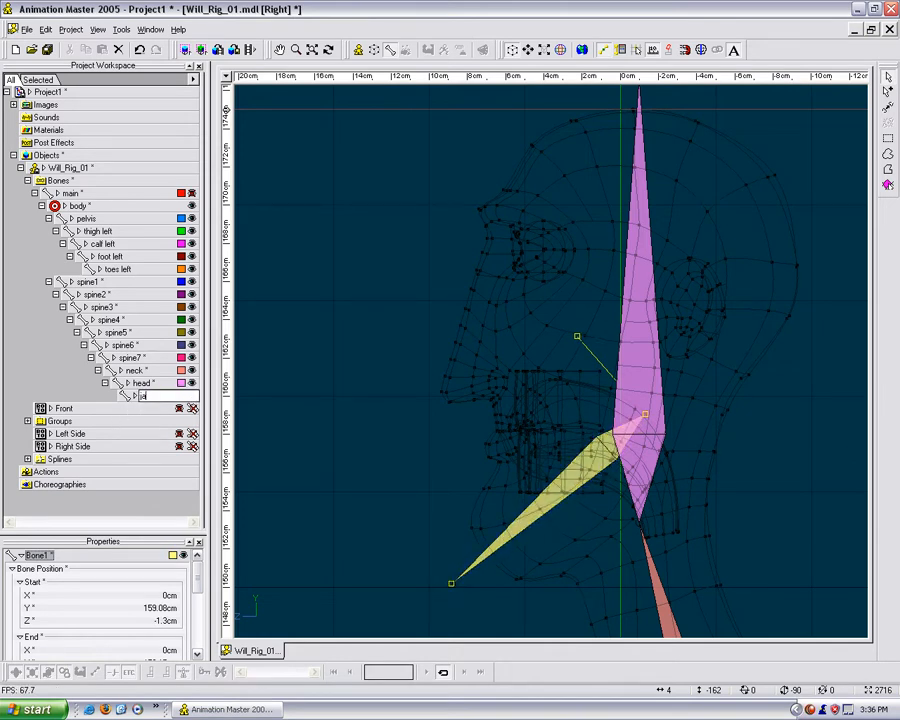
{"action": "key", "text": "Return"}
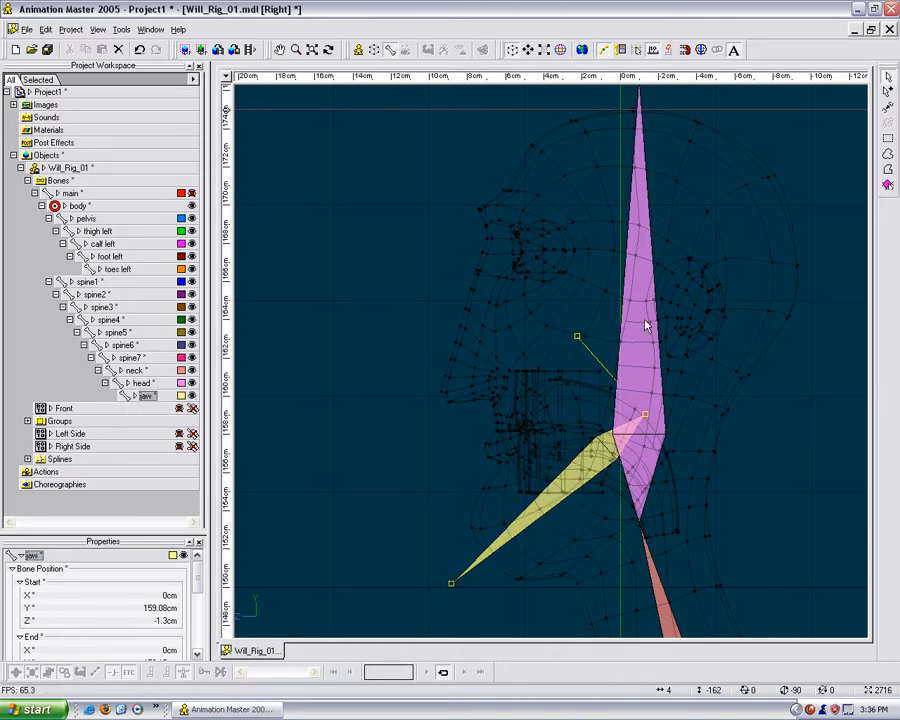
Add a head child bone about 2.41 cm long from the eyeball's centre straight forward, with its X rotation set to 0.
{"action": "left_click", "coordinate": [645, 325]}
{"action": "scroll", "coordinate": [552, 255], "scroll_direction": "up", "scroll_amount": 2}
{"action": "scroll", "coordinate": [545, 438], "scroll_direction": "up", "scroll_amount": 3}
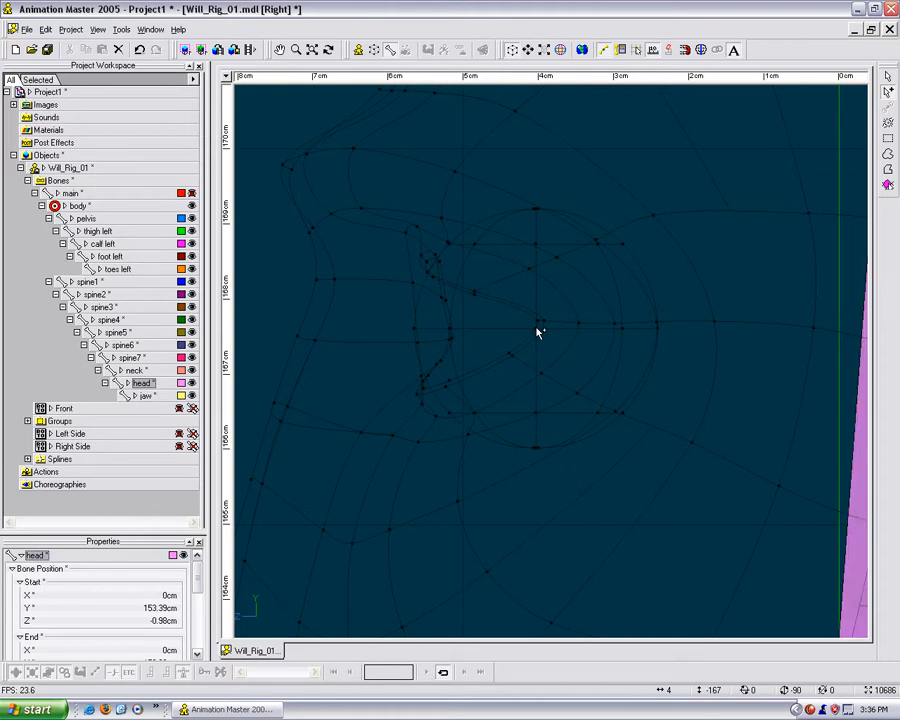
{"action": "left_click_drag", "start_coordinate": [538, 330], "coordinate": [356, 330]}
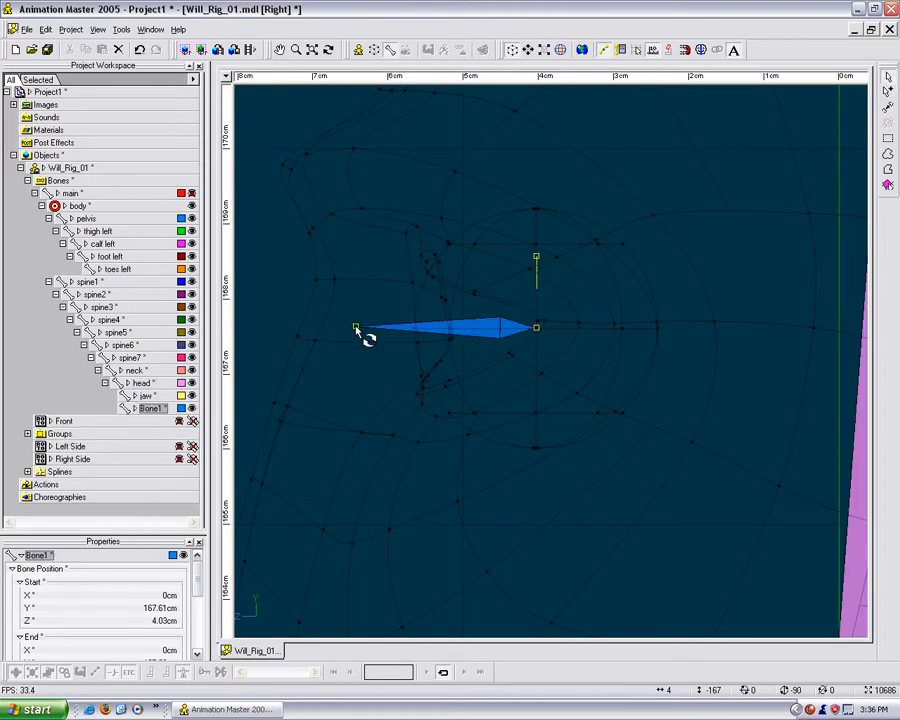
{"action": "scroll", "coordinate": [196, 608], "scroll_direction": "down", "scroll_amount": 3}
{"action": "left_click", "coordinate": [175, 590]}
{"action": "type", "text": "0"}
{"action": "key", "text": "Return"}
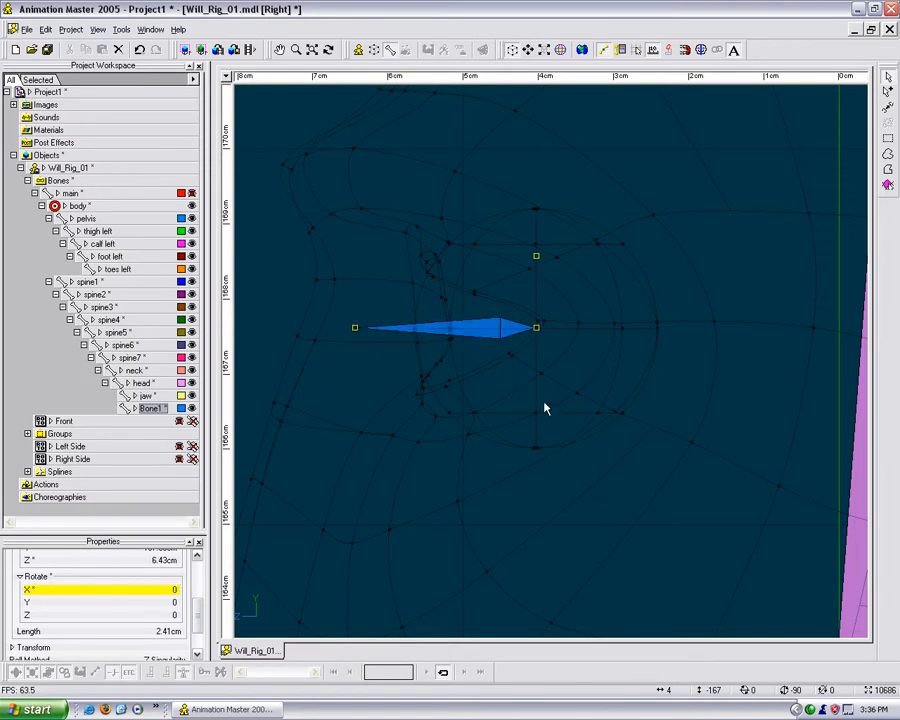
Rename the eye bone as eye parent left and widen the project tree so the full name shows.
{"action": "left_click", "coordinate": [154, 409]}
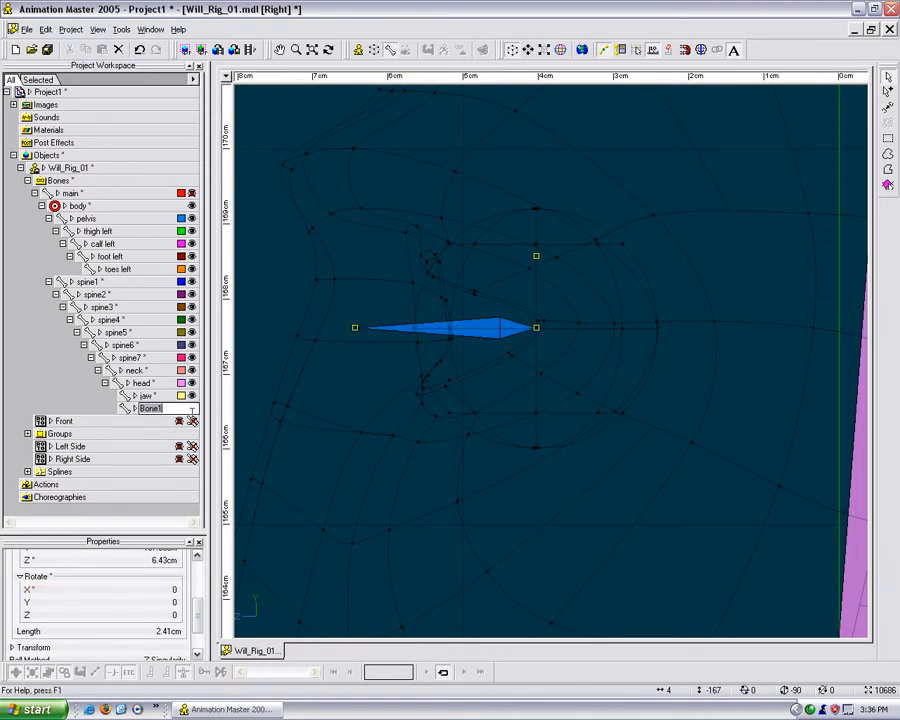
{"action": "type", "text": "eye parent left"}
{"action": "key", "text": "Return"}
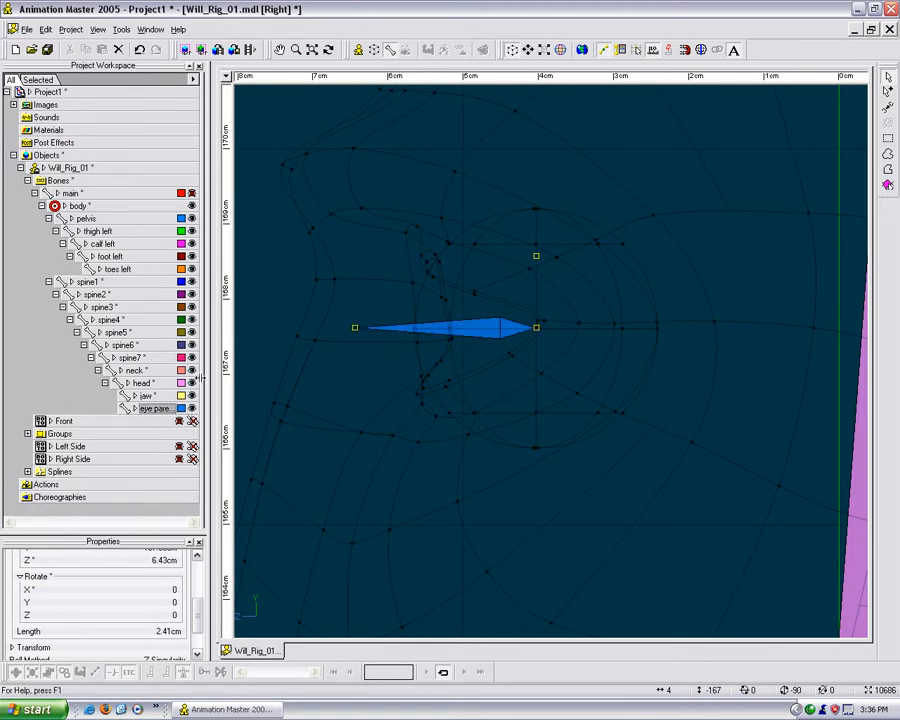
{"action": "left_click_drag", "start_coordinate": [205, 372], "coordinate": [285, 385]}
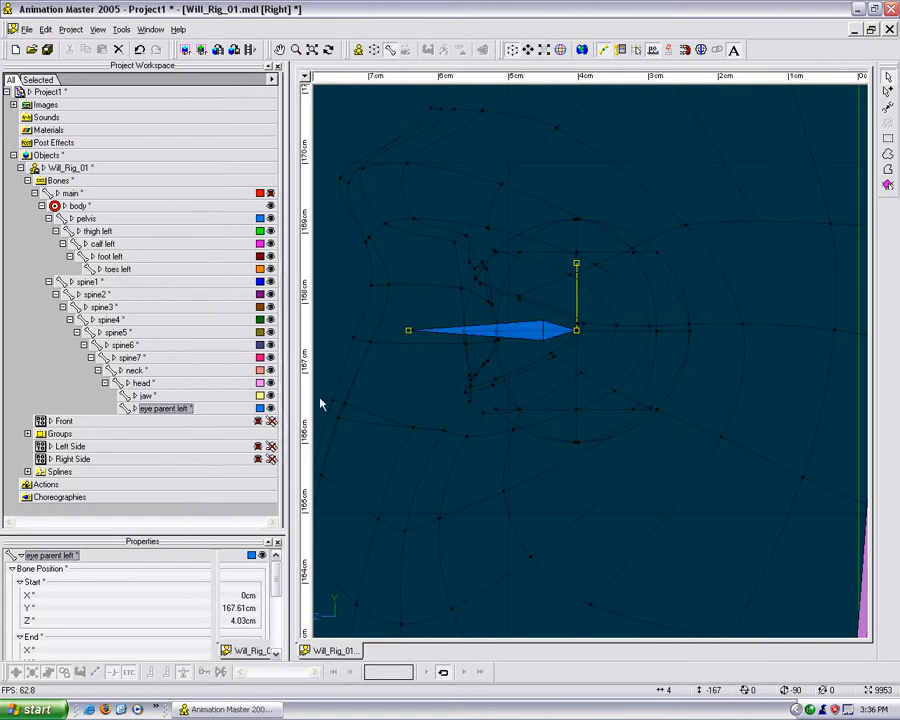
In the front view, move the eye parent left bone sideways onto the left eyeball's centre, at about X 2.91 cm.
{"action": "right_click_drag", "start_coordinate": [458, 418], "coordinate": [522, 380]}
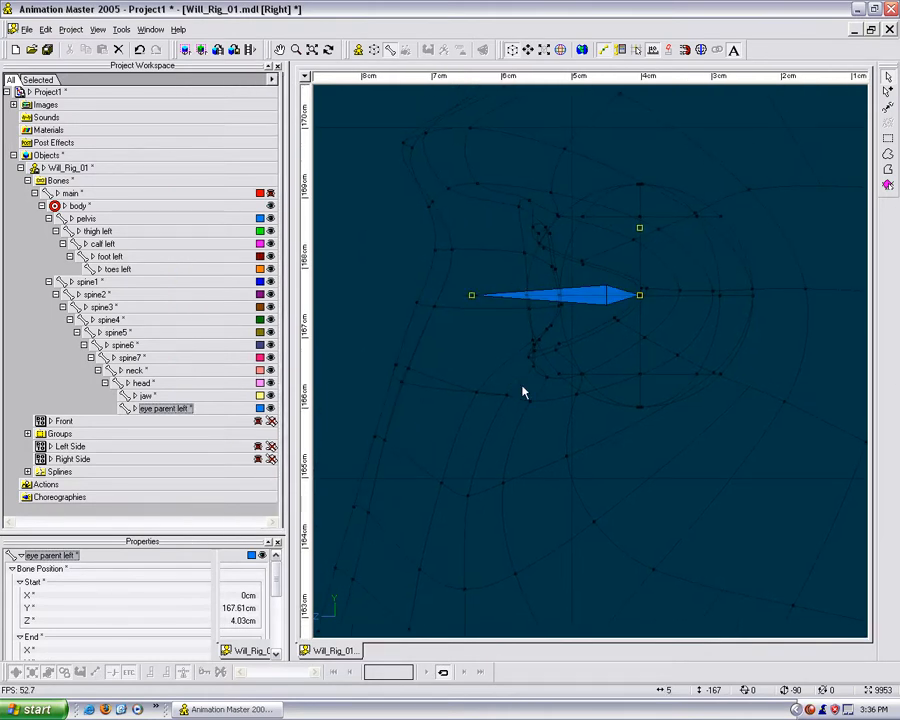
{"action": "key", "text": "1"}
{"action": "middle_click_drag", "start_coordinate": [595, 250], "coordinate": [579, 510]}
{"action": "scroll", "coordinate": [579, 226], "scroll_direction": "up", "scroll_amount": 4}
{"action": "scroll", "coordinate": [579, 226], "scroll_direction": "up", "scroll_amount": 4}
{"action": "middle_click_drag", "start_coordinate": [579, 226], "coordinate": [588, 443]}
{"action": "scroll", "coordinate": [546, 309], "scroll_direction": "up", "scroll_amount": 4}
{"action": "middle_click_drag", "start_coordinate": [546, 309], "coordinate": [620, 478]}
{"action": "scroll", "coordinate": [598, 445], "scroll_direction": "up", "scroll_amount": 4}
{"action": "middle_click_drag", "start_coordinate": [576, 409], "coordinate": [583, 425]}
{"action": "scroll", "coordinate": [584, 427], "scroll_direction": "up", "scroll_amount": 2}
{"action": "key", "text": "n"}
{"action": "left_click_drag", "start_coordinate": [518, 442], "coordinate": [601, 452]}
{"action": "scroll", "coordinate": [601, 452], "scroll_direction": "up", "scroll_amount": 4}
{"action": "scroll", "coordinate": [642, 554], "scroll_direction": "up", "scroll_amount": 2}
{"action": "middle_click_drag", "start_coordinate": [642, 554], "coordinate": [625, 420]}
{"action": "scroll", "coordinate": [610, 230], "scroll_direction": "up", "scroll_amount": 4}
{"action": "scroll", "coordinate": [625, 426], "scroll_direction": "up", "scroll_amount": 2}
{"action": "left_click_drag", "start_coordinate": [551, 264], "coordinate": [607, 270]}
{"action": "left_click", "coordinate": [685, 268]}
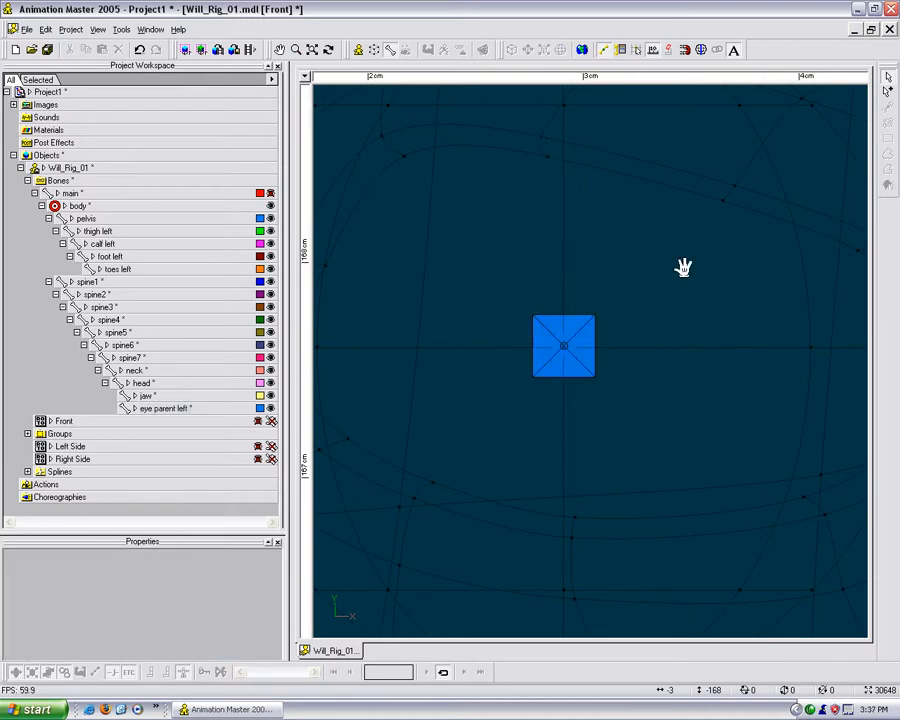
Duplicate the eye parent left bone within the head bone's hierarchy.
{"action": "scroll", "coordinate": [685, 268], "scroll_direction": "down", "scroll_amount": 8}
{"action": "scroll", "coordinate": [685, 270], "scroll_direction": "up", "scroll_amount": 1}
{"action": "scroll", "coordinate": [685, 270], "scroll_direction": "down", "scroll_amount": 6}
{"action": "middle_click_drag", "start_coordinate": [666, 324], "coordinate": [672, 288]}
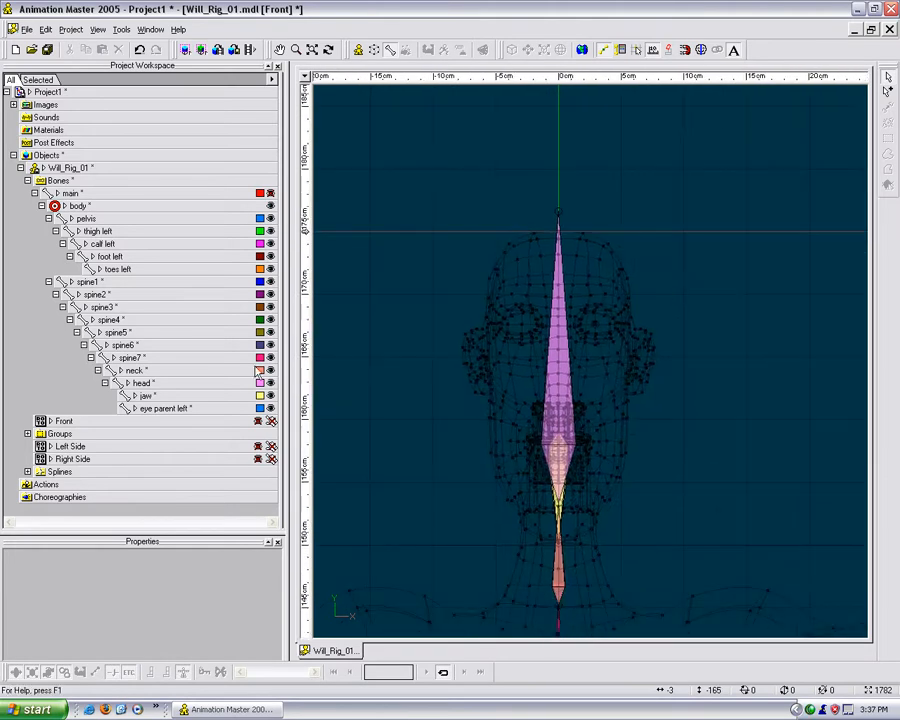
{"action": "left_click", "coordinate": [163, 409]}
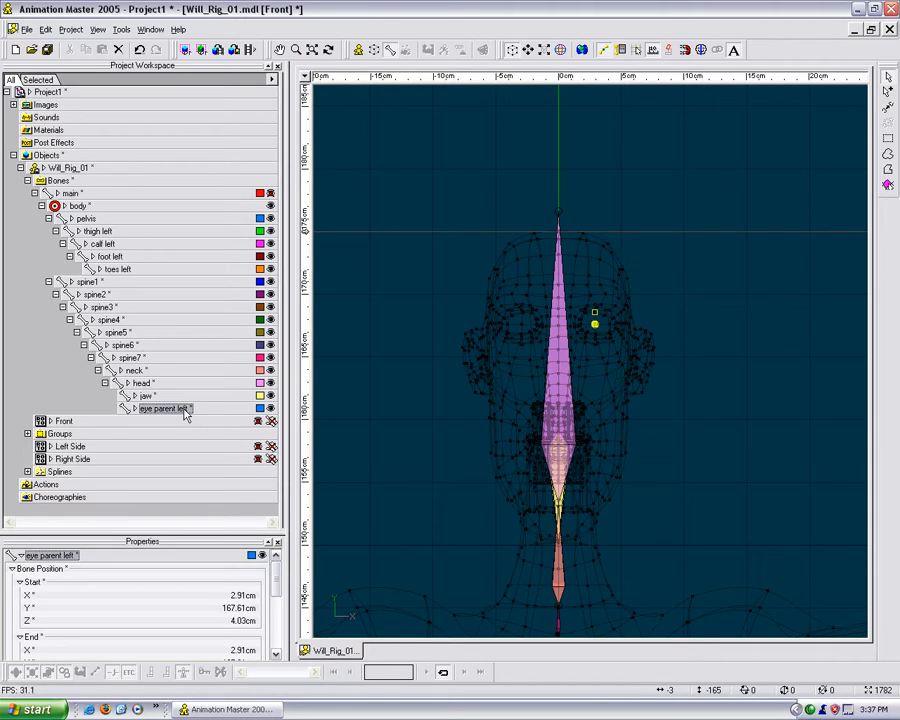
{"action": "left_click", "coordinate": [184, 410]}
{"action": "left_click_drag", "start_coordinate": [185, 414], "coordinate": [184, 421]}
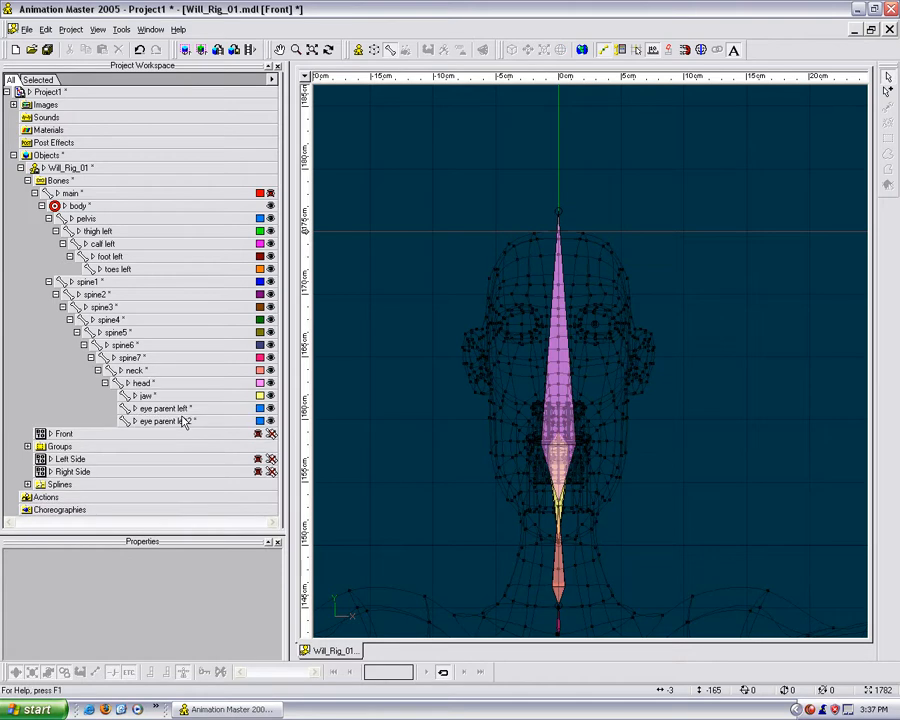
Nest the duplicated eye bone under eye parent left in the bone hierarchy and rename it as eye left.
{"action": "left_click", "coordinate": [183, 422]}
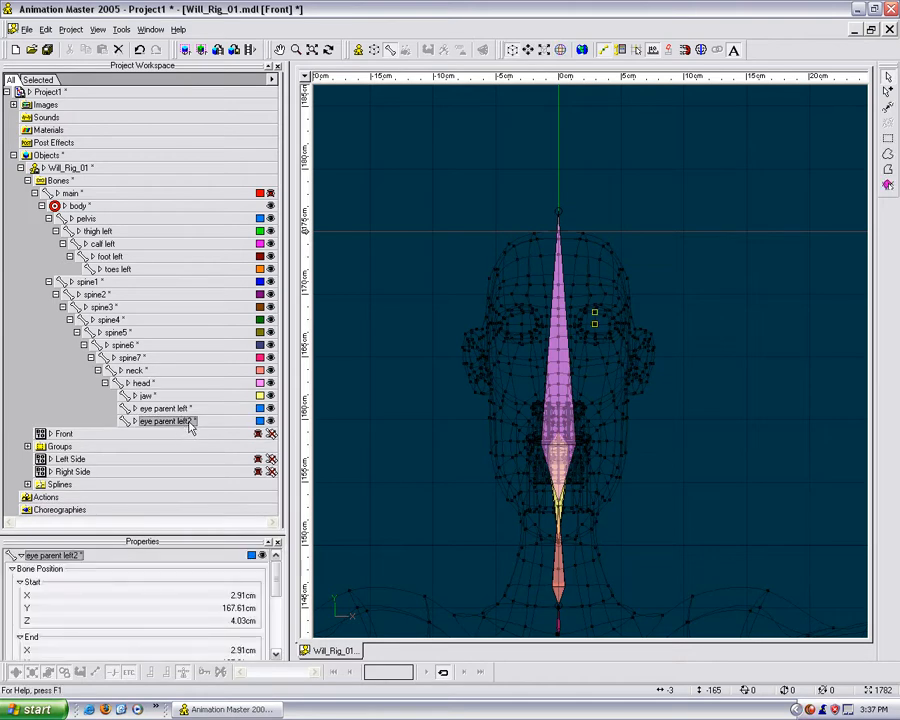
{"action": "left_click_drag", "start_coordinate": [183, 427], "coordinate": [186, 409]}
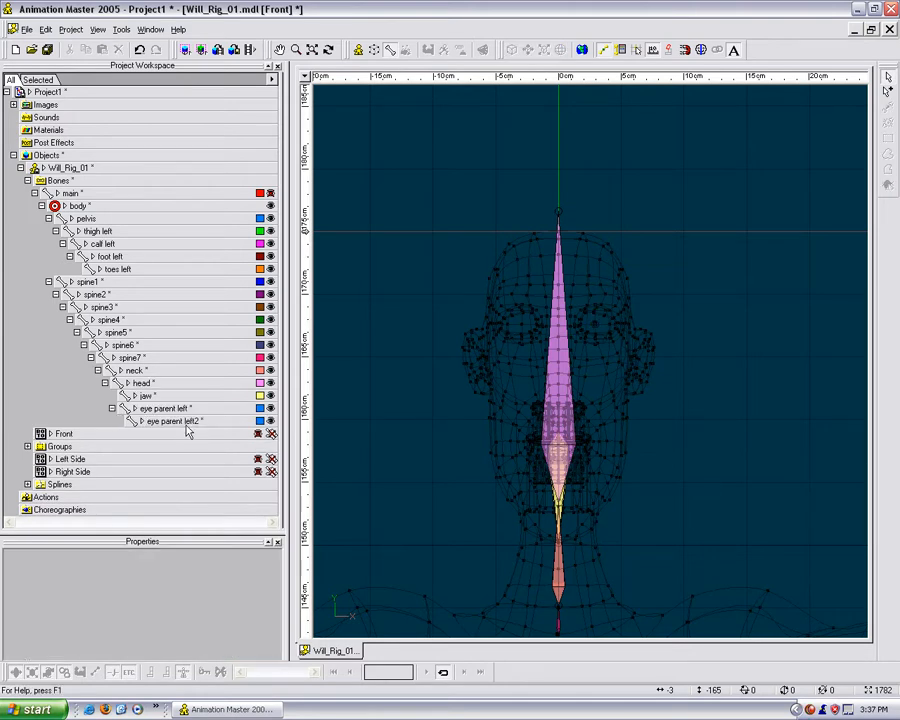
{"action": "left_click", "coordinate": [187, 425]}
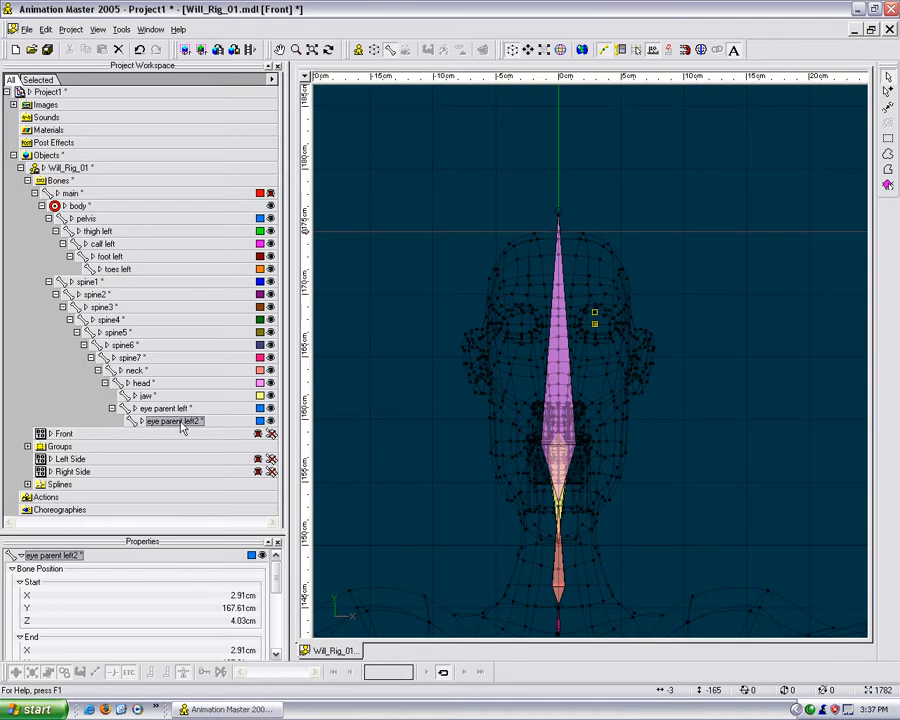
{"action": "left_click", "coordinate": [196, 425]}
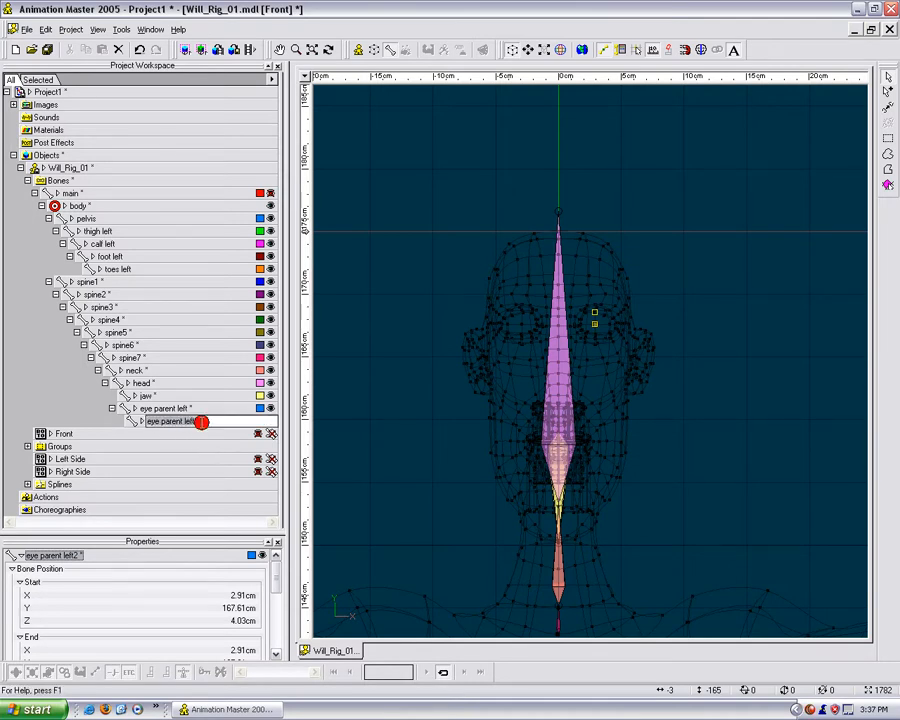
{"action": "type", "text": "eye"}
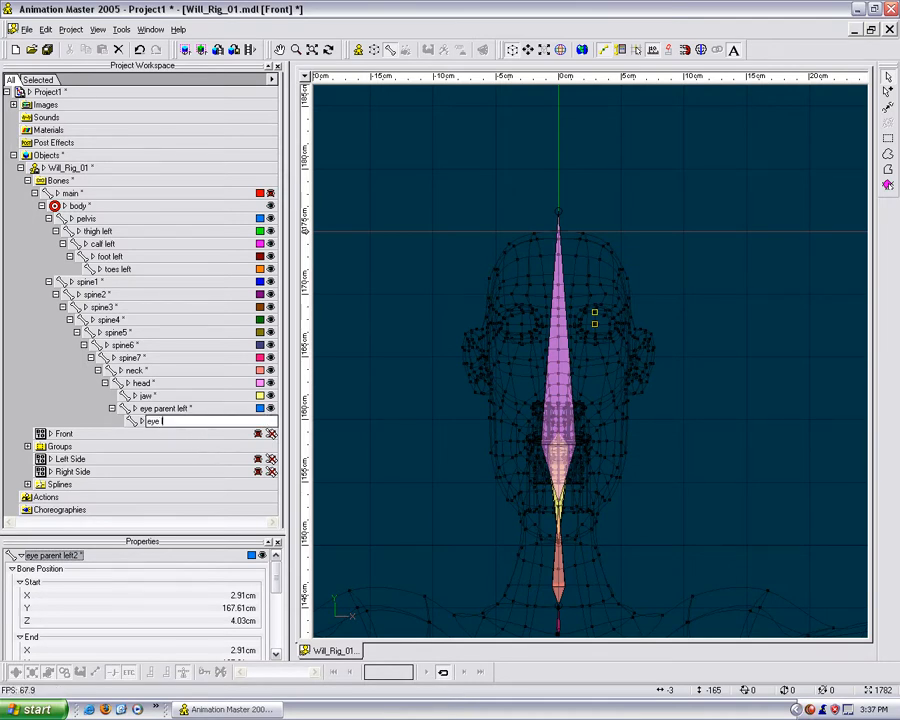
{"action": "key", "text": "Return"}
Change the eye left bone's colour to cyan.
{"action": "left_click", "coordinate": [262, 421]}
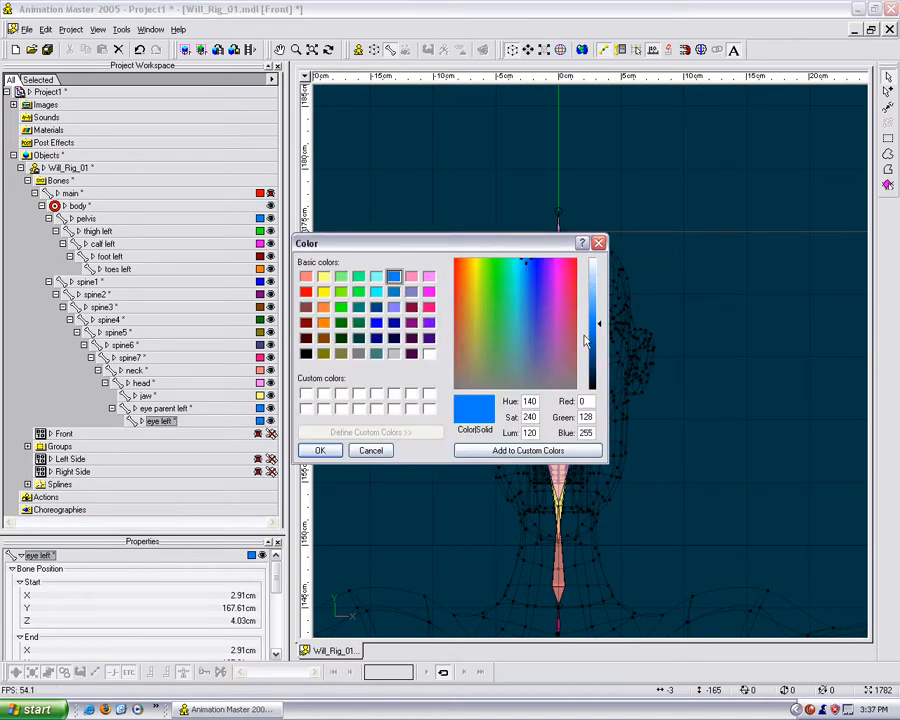
{"action": "left_click", "coordinate": [600, 287]}
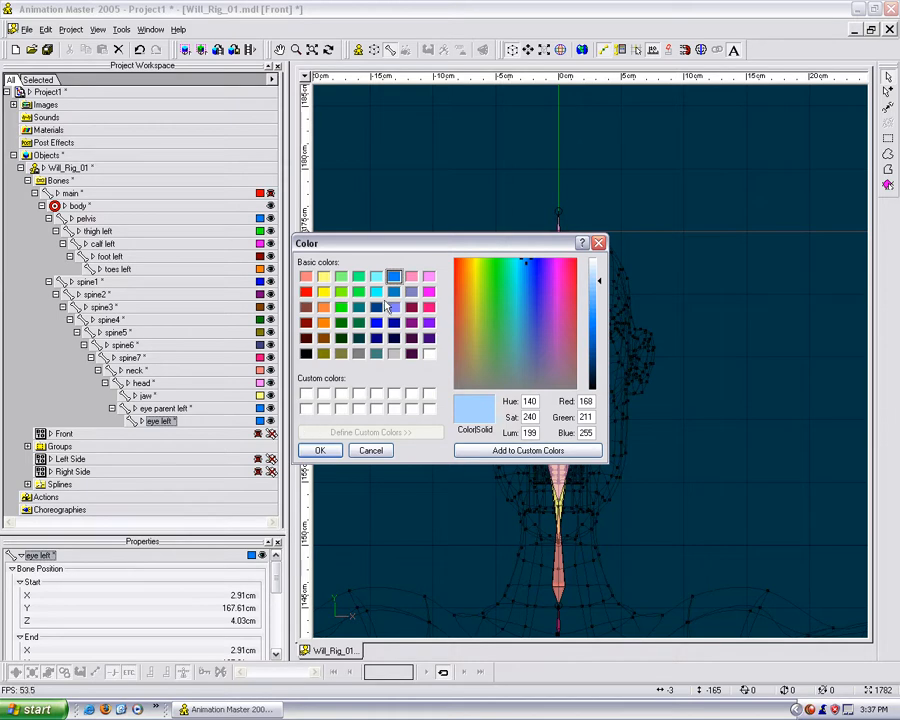
{"action": "left_click", "coordinate": [377, 291]}
{"action": "left_click", "coordinate": [320, 450]}
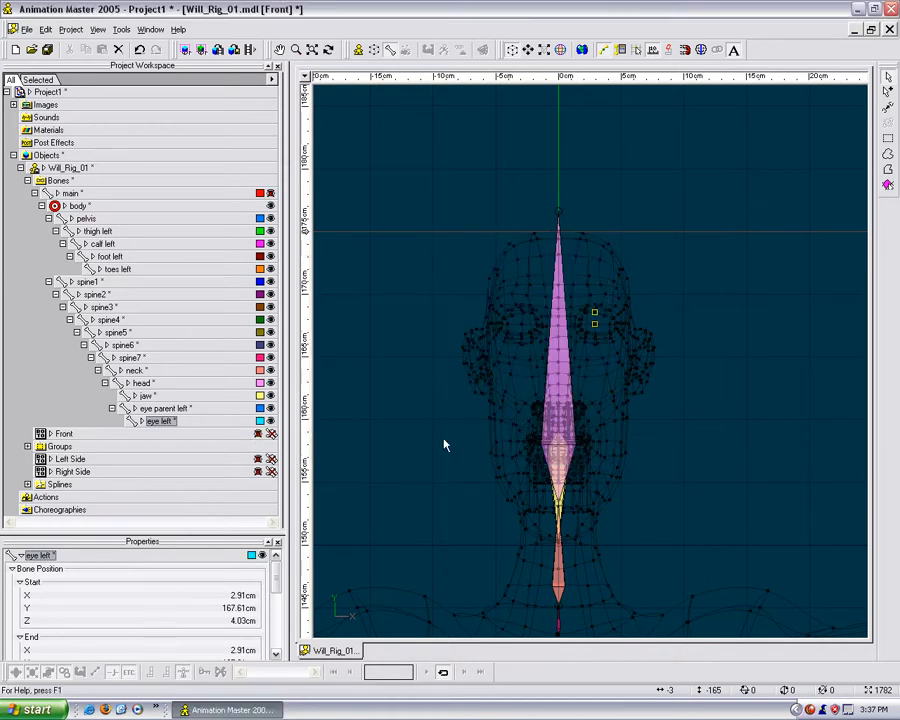
Lengthen the eye left bone forward from the eyeball's centre to about twice the length of its parent bone.
{"action": "key", "text": "KP_7"}
{"action": "scroll", "coordinate": [576, 356], "scroll_direction": "up", "scroll_amount": 5}
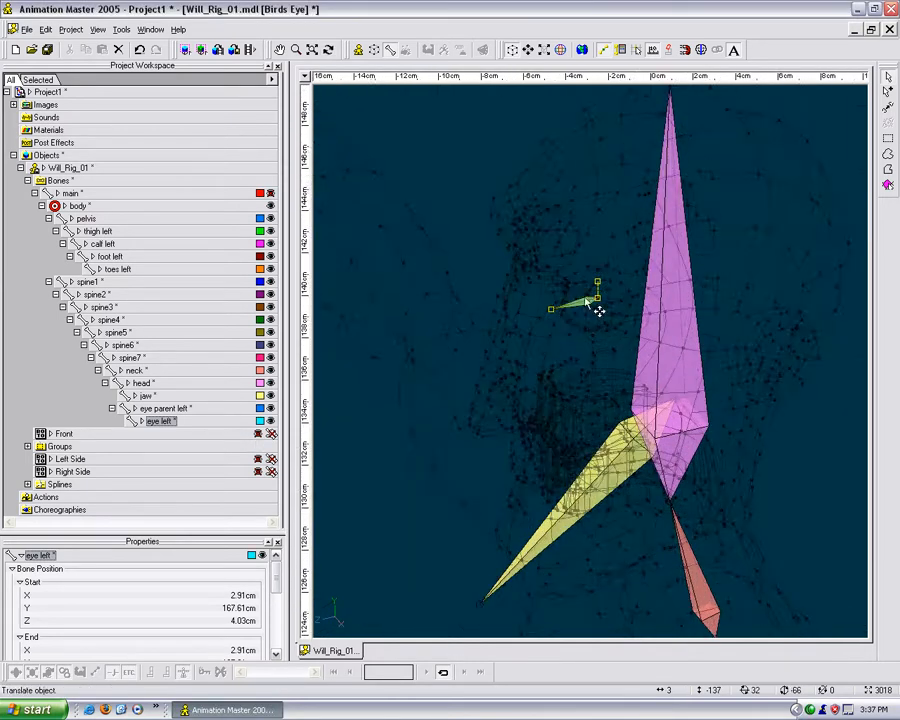
{"action": "middle_click_drag", "start_coordinate": [583, 328], "coordinate": [587, 394]}
{"action": "scroll", "coordinate": [587, 394], "scroll_direction": "up", "scroll_amount": 4}
{"action": "scroll", "coordinate": [587, 396], "scroll_direction": "up", "scroll_amount": 1}
{"action": "key", "text": "s"}
{"action": "left_click_drag", "start_coordinate": [526, 380], "coordinate": [452, 398]}
{"action": "left_click", "coordinate": [454, 344]}
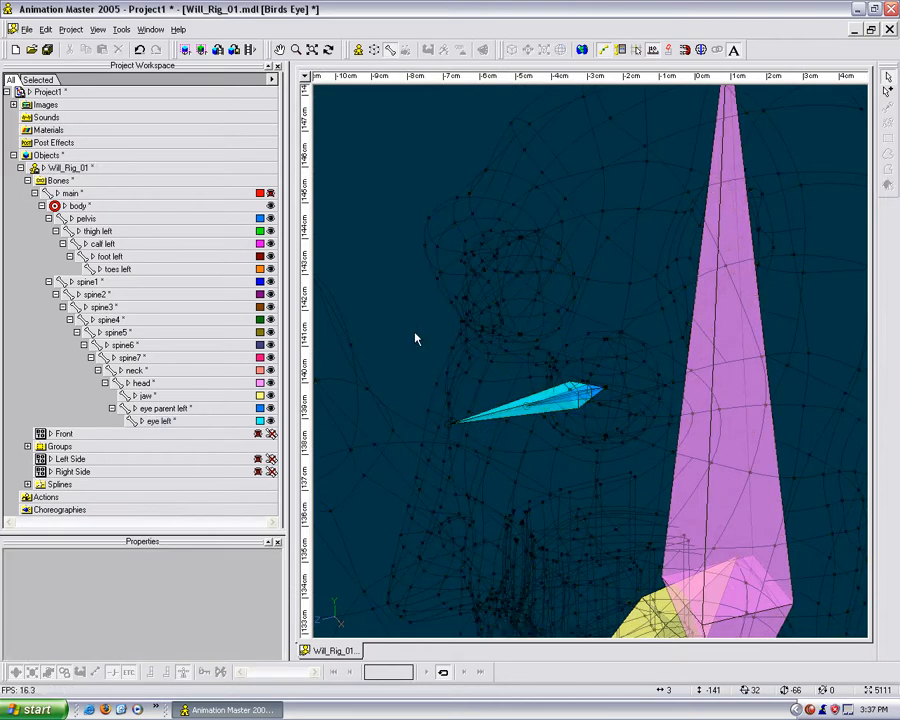
Examine the nested left eye bones at an angle and the whole bone chain from the right side.
{"action": "left_click", "coordinate": [540, 416]}
{"action": "key", "text": "t"}
{"action": "left_click_drag", "start_coordinate": [528, 410], "coordinate": [546, 385]}
{"action": "key", "text": "t"}
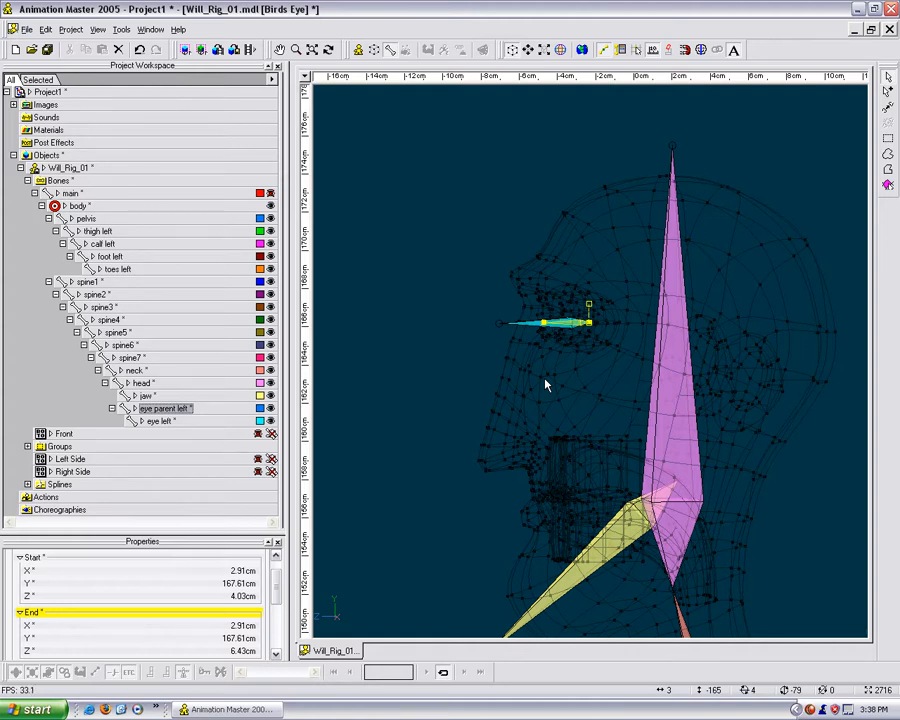
{"action": "left_click", "coordinate": [458, 358]}
{"action": "key", "text": "6"}
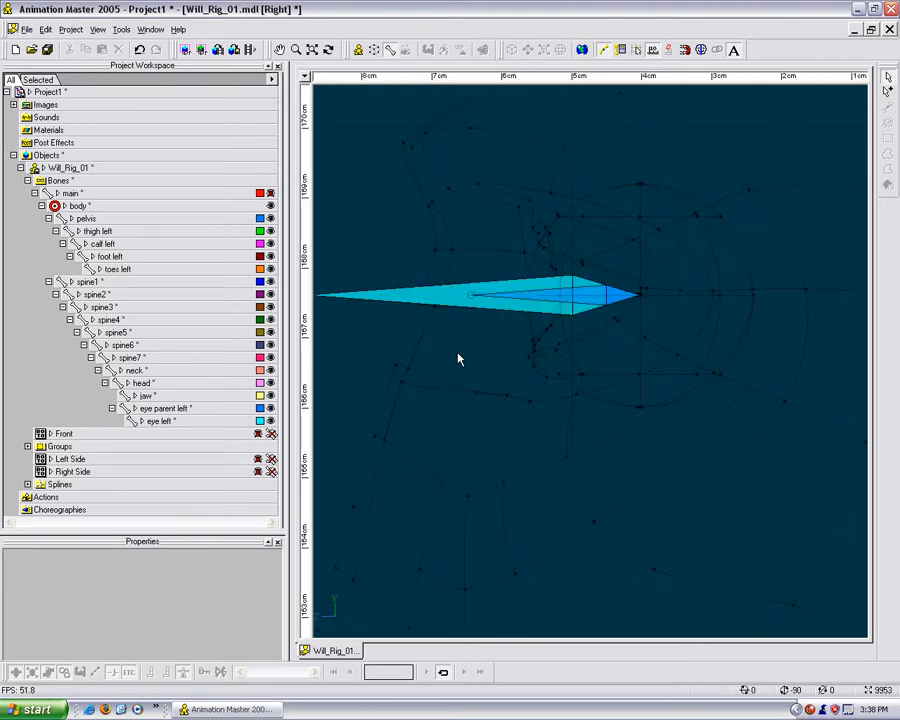
{"action": "scroll", "coordinate": [467, 366], "scroll_direction": "down", "scroll_amount": 3}
{"action": "middle_click_drag", "start_coordinate": [512, 528], "coordinate": [498, 251]}
{"action": "scroll", "coordinate": [498, 251], "scroll_direction": "down", "scroll_amount": 1}
{"action": "scroll", "coordinate": [498, 251], "scroll_direction": "down", "scroll_amount": 1}
{"action": "middle_click_drag", "start_coordinate": [552, 478], "coordinate": [537, 312]}
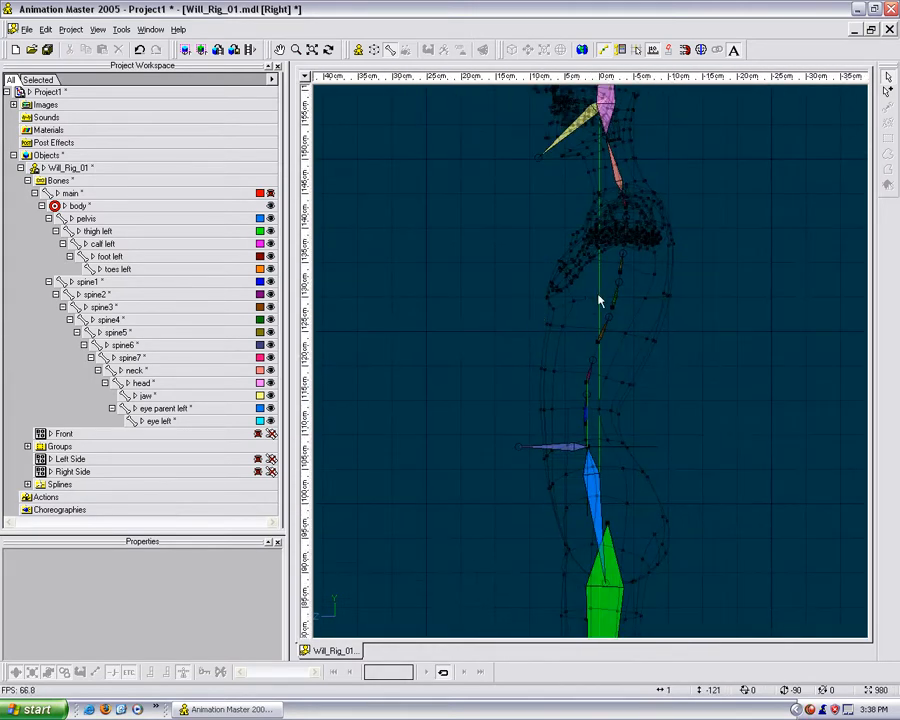
{"action": "middle_click_drag", "start_coordinate": [595, 290], "coordinate": [597, 325]}
{"action": "scroll", "coordinate": [597, 328], "scroll_direction": "down", "scroll_amount": 2}
{"action": "middle_click_drag", "start_coordinate": [622, 430], "coordinate": [659, 433]}
{"action": "scroll", "coordinate": [661, 464], "scroll_direction": "up", "scroll_amount": 1}
{"action": "middle_click_drag", "start_coordinate": [672, 338], "coordinate": [664, 448]}
{"action": "scroll", "coordinate": [666, 438], "scroll_direction": "up", "scroll_amount": 1}
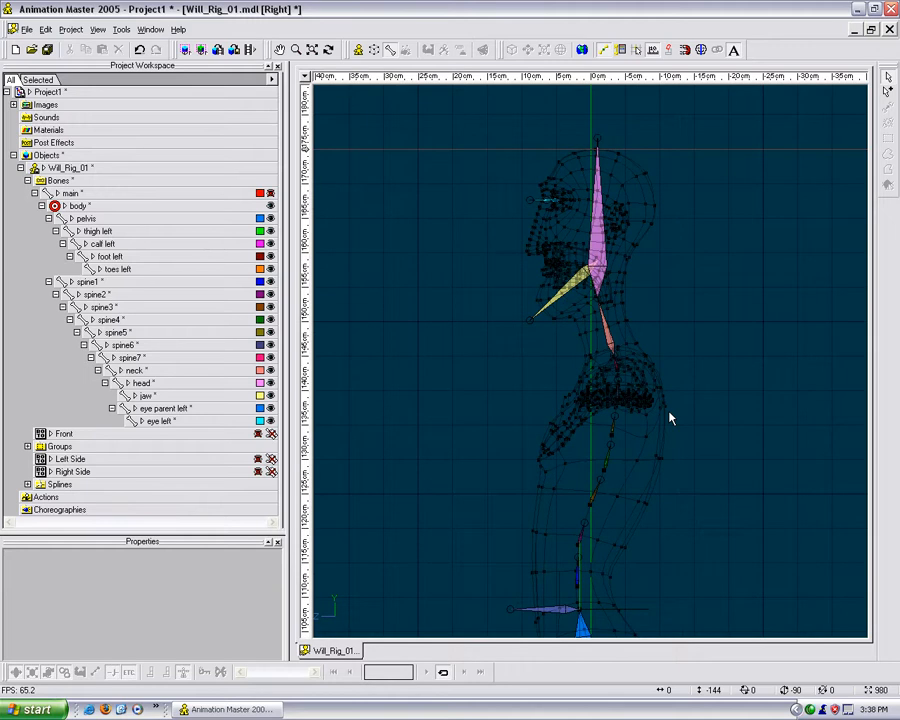
In the front view, add a spine6 child bone about 3.52 cm long, running horizontally from the spine toward the character's left.
{"action": "key", "text": "KP_2"}
{"action": "scroll", "coordinate": [677, 490], "scroll_direction": "down", "scroll_amount": 1}
{"action": "middle_click_drag", "start_coordinate": [681, 531], "coordinate": [684, 398]}
{"action": "scroll", "coordinate": [684, 404], "scroll_direction": "up", "scroll_amount": 1}
{"action": "middle_click_drag", "start_coordinate": [661, 495], "coordinate": [697, 388]}
{"action": "scroll", "coordinate": [676, 444], "scroll_direction": "up", "scroll_amount": 1}
{"action": "scroll", "coordinate": [697, 387], "scroll_direction": "up", "scroll_amount": 1}
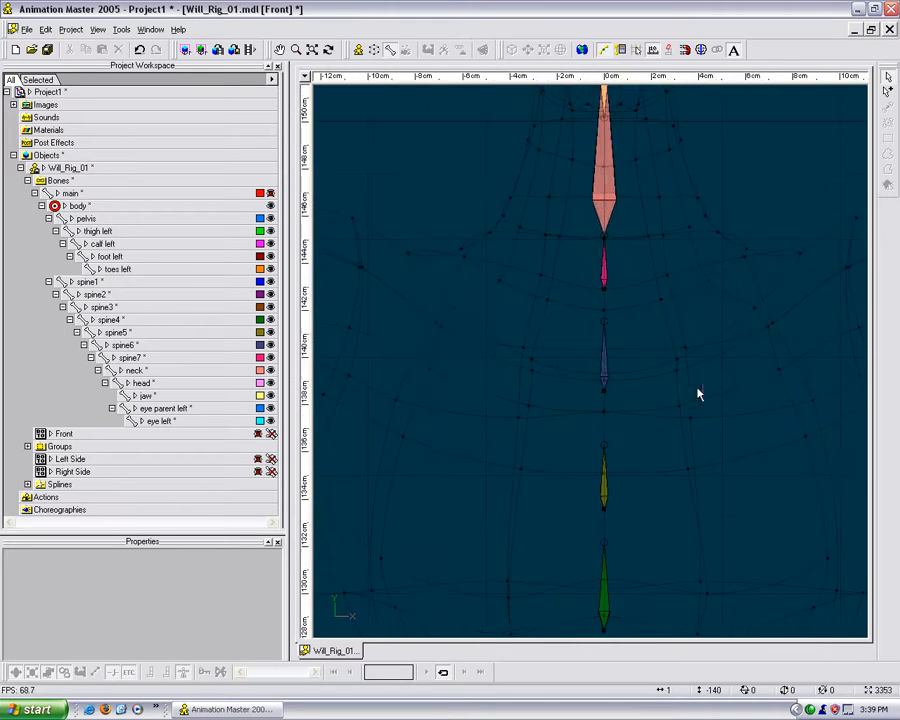
{"action": "left_click", "coordinate": [599, 367]}
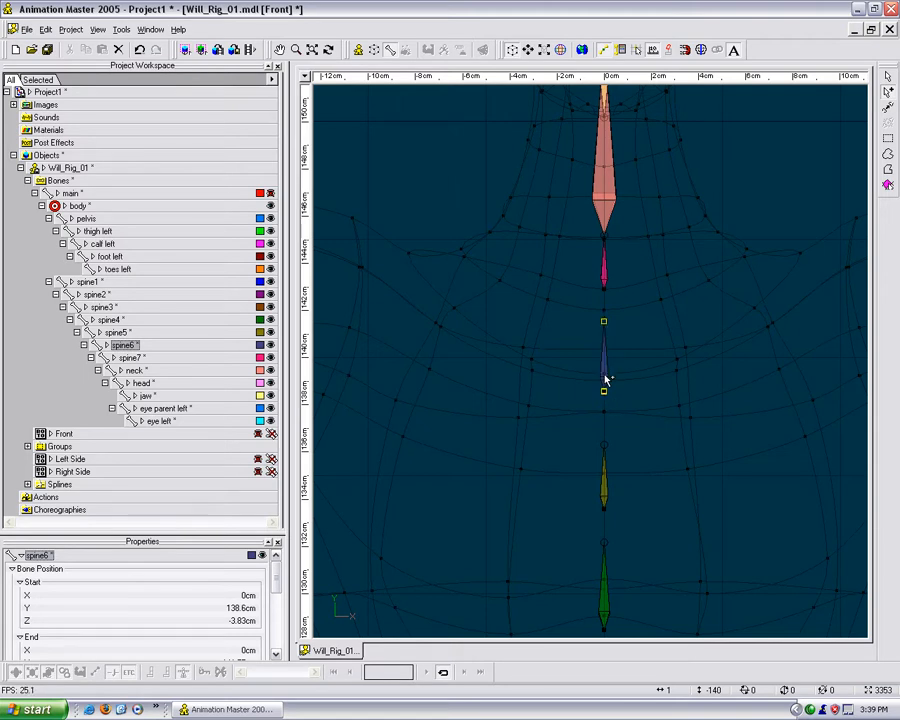
{"action": "left_click_drag", "start_coordinate": [605, 377], "coordinate": [688, 375]}
Set the new spine6 child bone's X rotation to 0 and its Z rotation to -90.
{"action": "left_click_drag", "start_coordinate": [275, 575], "coordinate": [274, 609]}
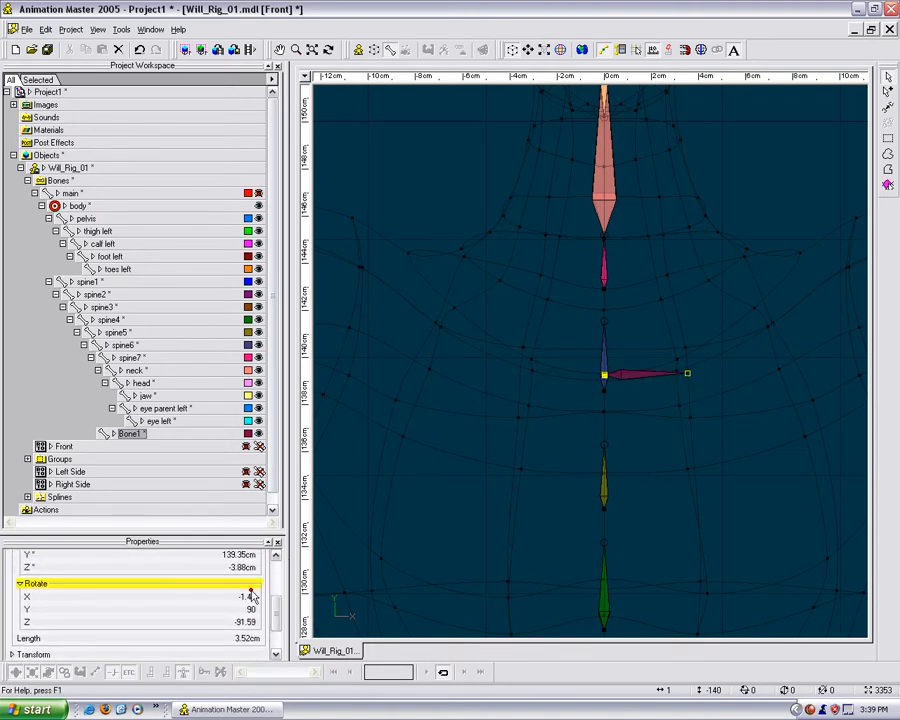
{"action": "left_click", "coordinate": [245, 596]}
{"action": "type", "text": "0"}
{"action": "key", "text": "Return"}
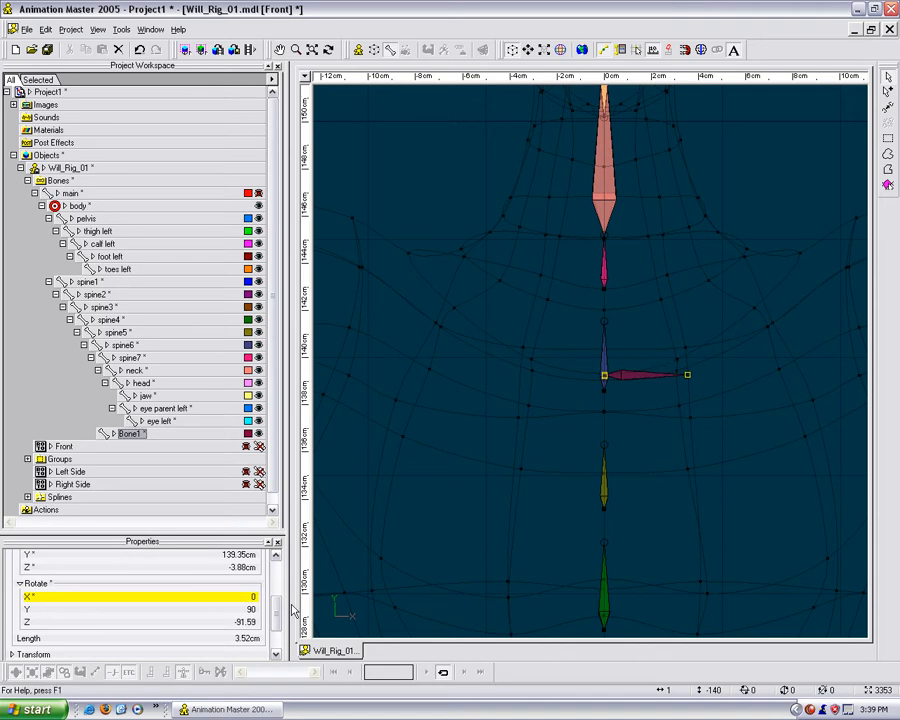
{"action": "left_click", "coordinate": [248, 622]}
{"action": "type", "text": "90"}
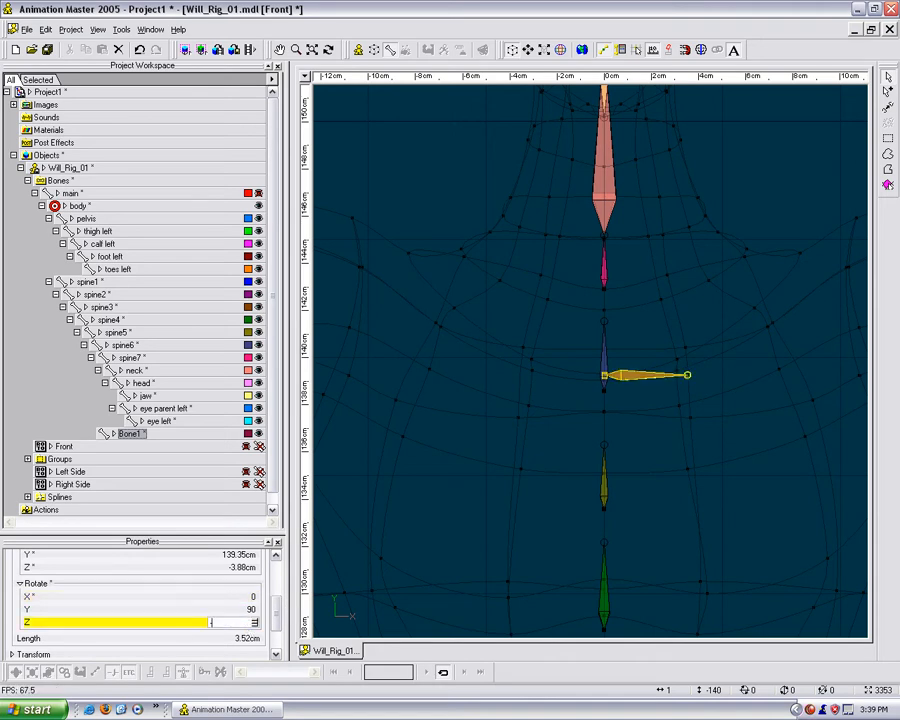
{"action": "key", "text": "Return"}
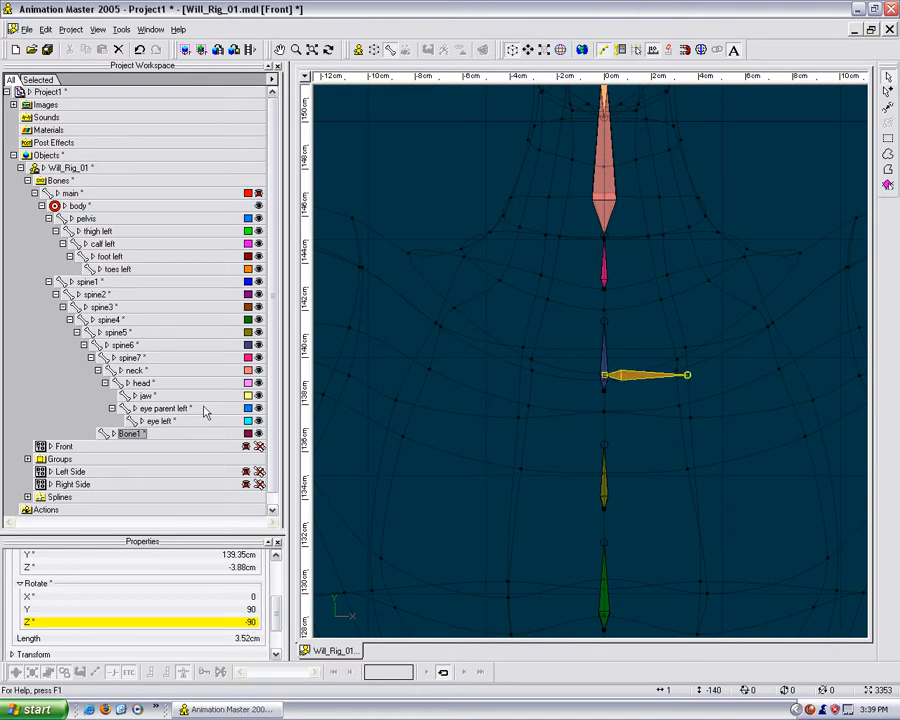
Rename the new horizontal spine6 child bone as sternum left.
{"action": "left_click", "coordinate": [129, 434]}
{"action": "type", "text": "sternum left"}
{"action": "key", "text": "Return"}
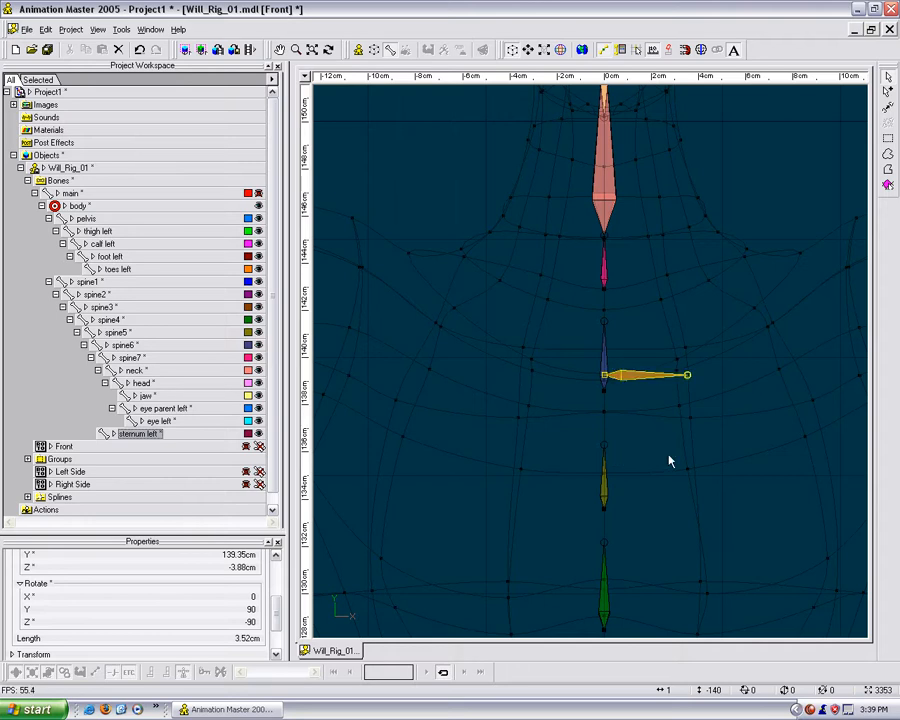
Duplicate the sternum left bone within spine6's hierarchy and rename the copy as clavicle left.
{"action": "middle_click_drag", "start_coordinate": [713, 454], "coordinate": [657, 442]}
{"action": "scroll", "coordinate": [659, 449], "scroll_direction": "down", "scroll_amount": 3}
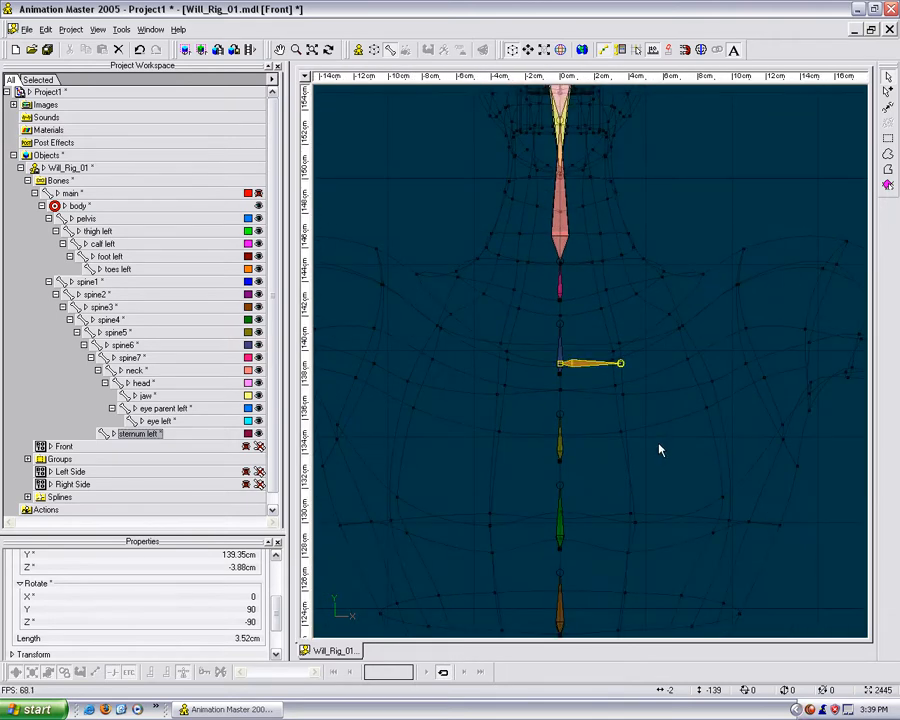
{"action": "scroll", "coordinate": [660, 450], "scroll_direction": "up", "scroll_amount": 1}
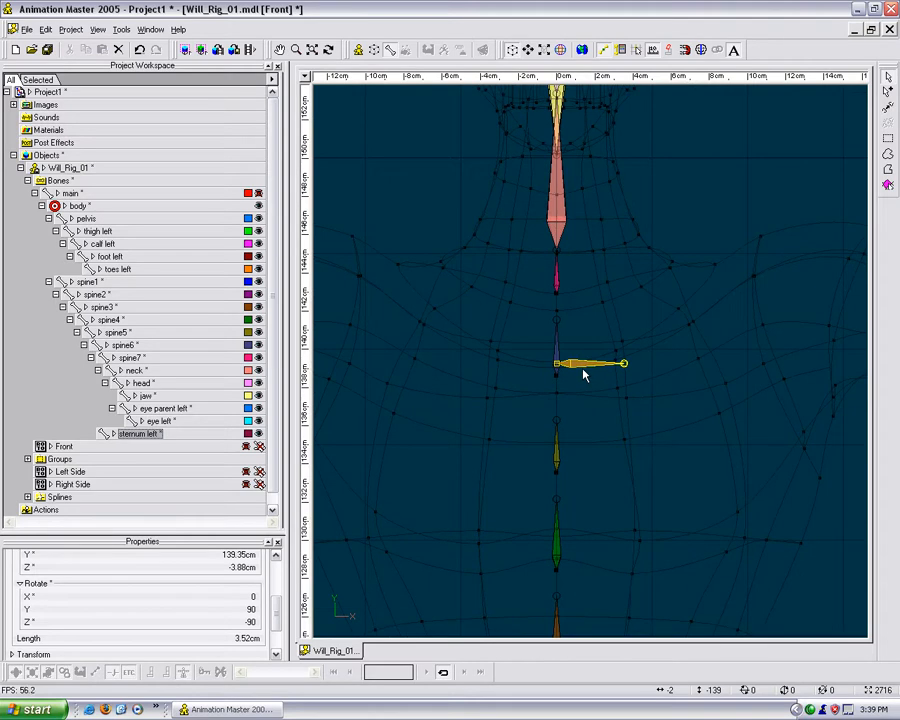
{"action": "key", "text": "Escape"}
{"action": "left_click_drag", "start_coordinate": [153, 438], "coordinate": [154, 445], "text": "ctrl"}
{"action": "double_click", "coordinate": [161, 447]}
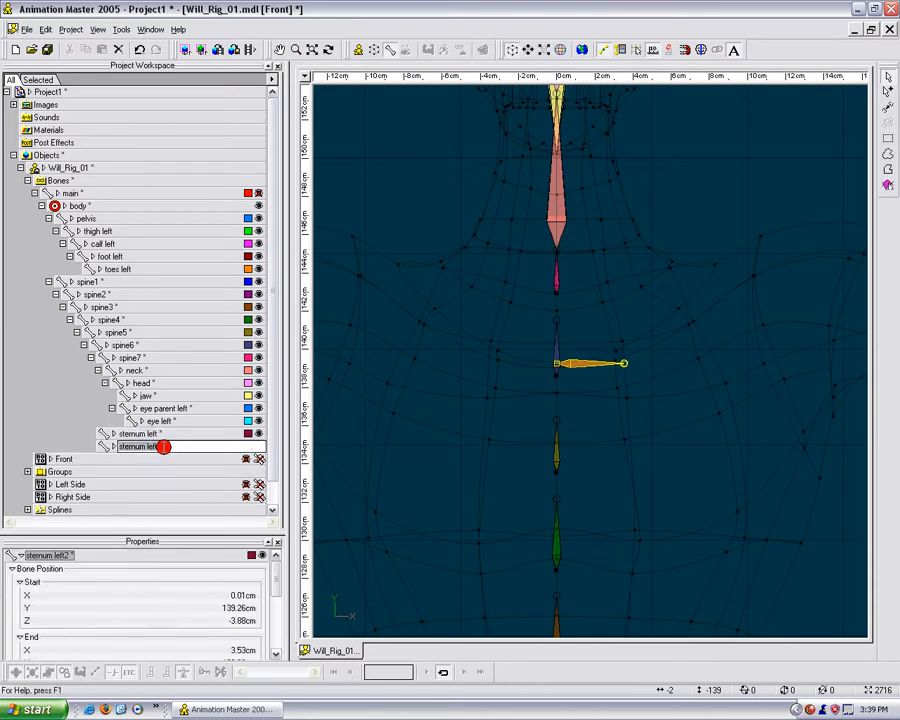
{"action": "type", "text": "cla"}
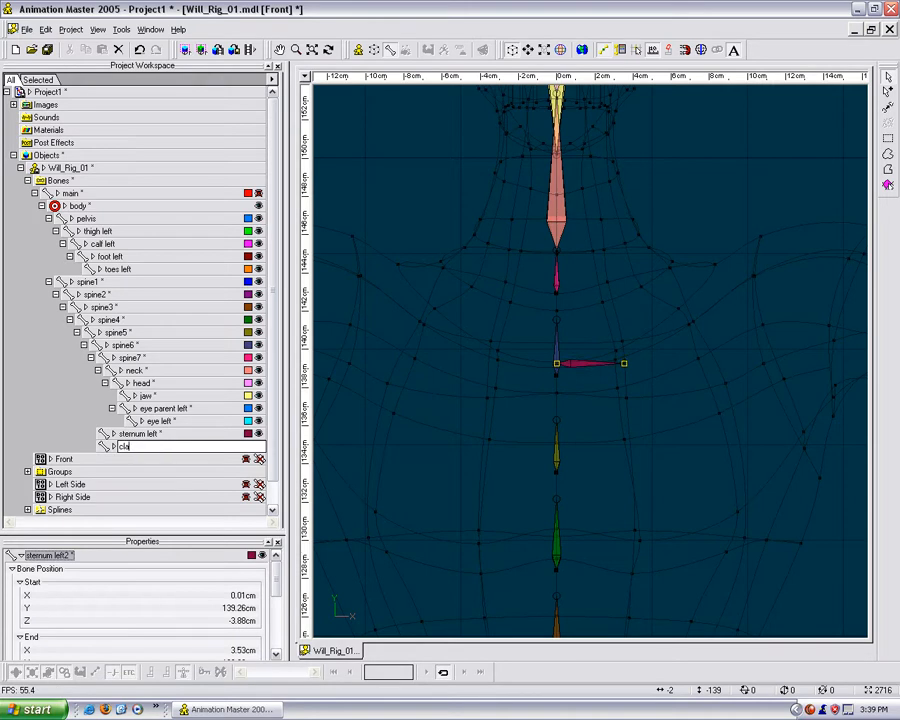
{"action": "type", "text": "vicle left"}
{"action": "key", "text": "Return"}
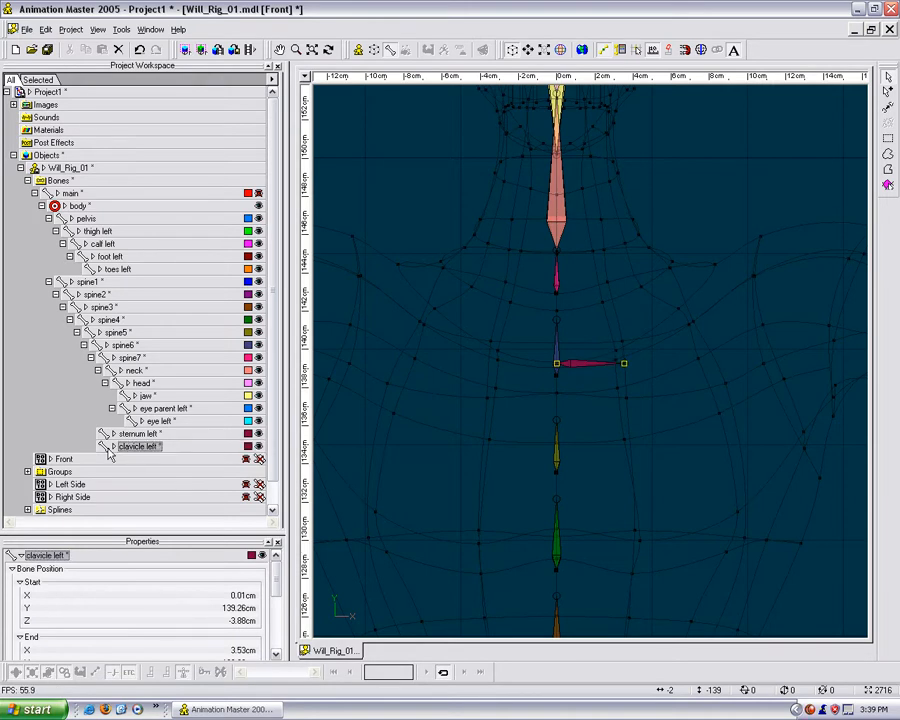
Change the clavicle left bone's colour to bright pink.
{"action": "left_click", "coordinate": [246, 446]}
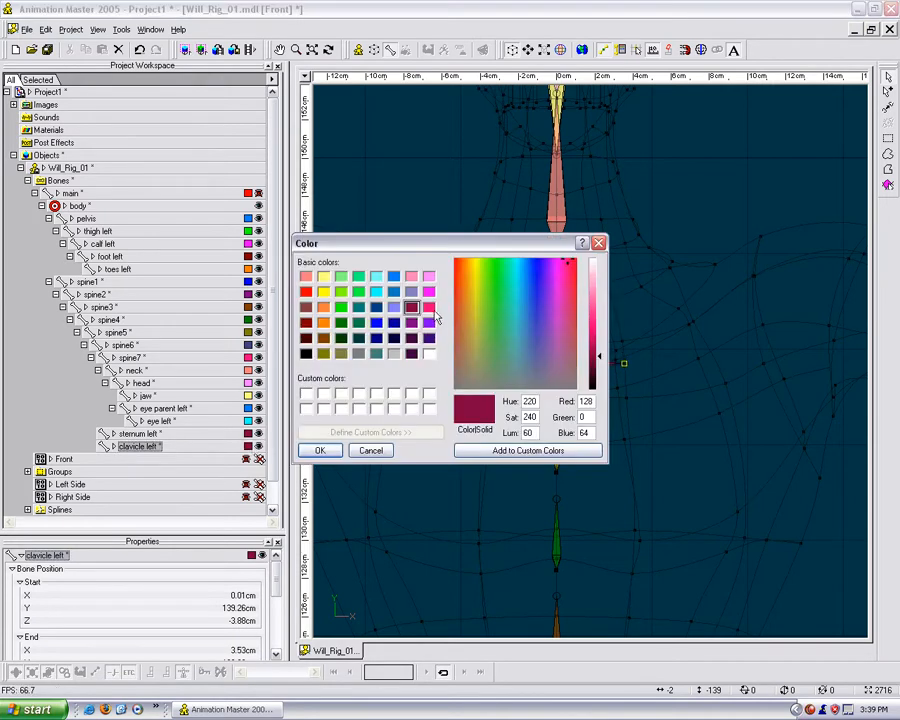
{"action": "left_click", "coordinate": [430, 308]}
{"action": "left_click", "coordinate": [320, 450]}
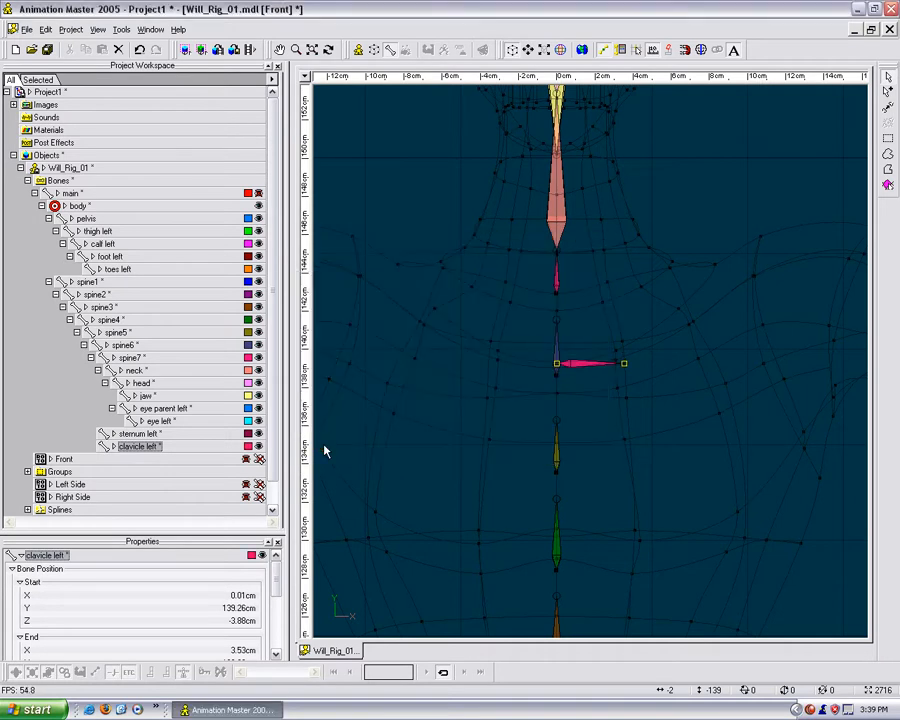
Scale the clavicle left bone lengthwise toward the left shoulder to about 11.4 cm long.
{"action": "left_click_drag", "start_coordinate": [636, 368], "coordinate": [774, 327]}
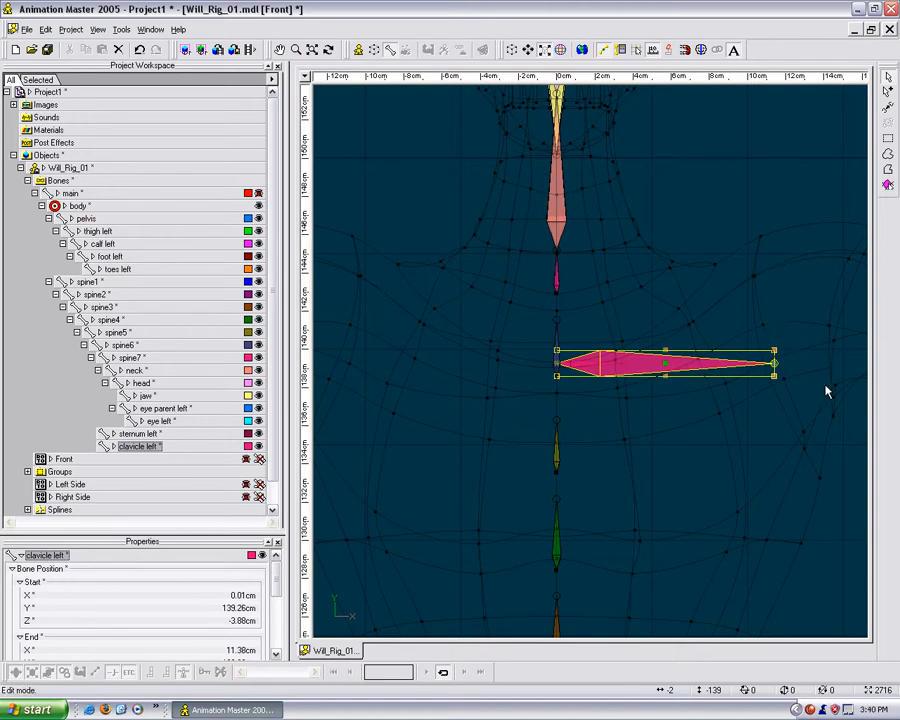
{"action": "left_click_drag", "start_coordinate": [826, 391], "coordinate": [720, 332]}
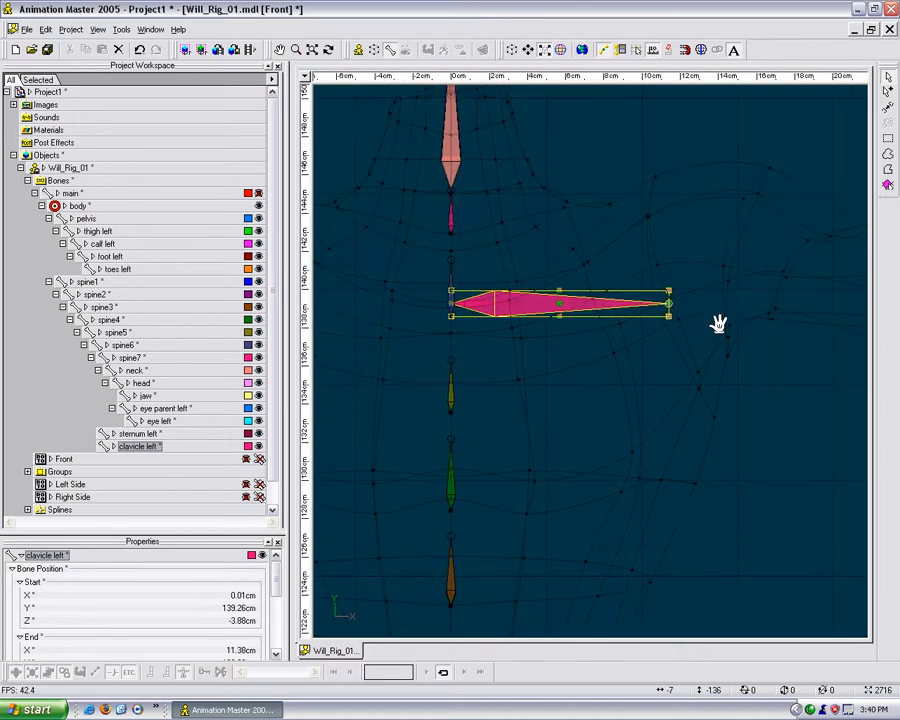
{"action": "left_click", "coordinate": [659, 365]}
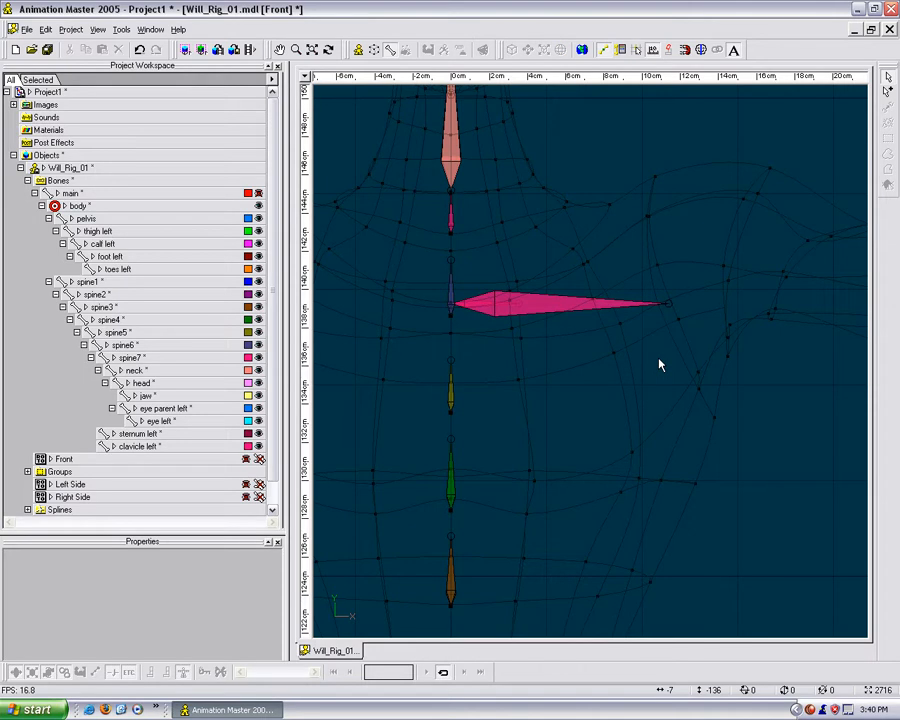
Move the clavicle left bone forward, away from the spine, to about Z -0.58 cm.
{"action": "left_click", "coordinate": [568, 312]}
{"action": "left_click_drag", "start_coordinate": [571, 315], "coordinate": [507, 354]}
{"action": "key", "text": "Escape"}
{"action": "key", "text": "n"}
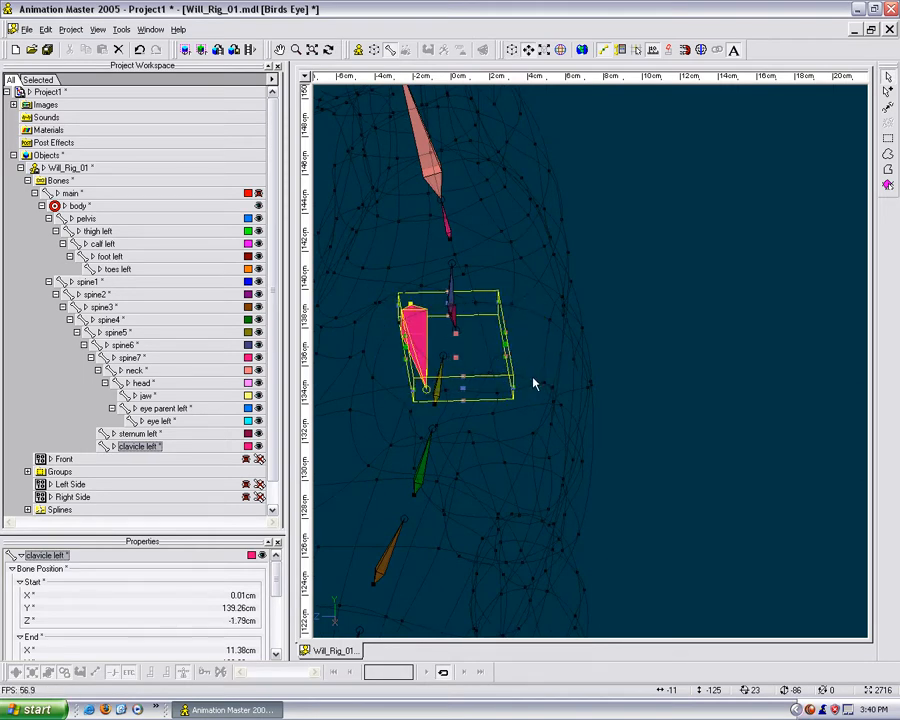
{"action": "left_click_drag", "start_coordinate": [518, 358], "coordinate": [483, 343]}
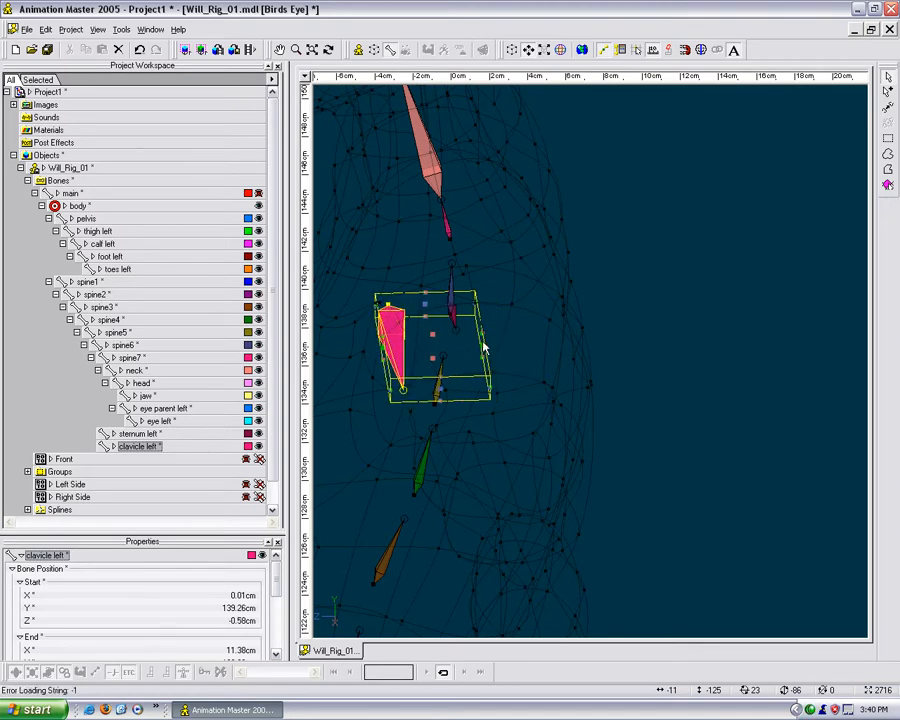
{"action": "middle_click_drag", "start_coordinate": [483, 343], "coordinate": [603, 344]}
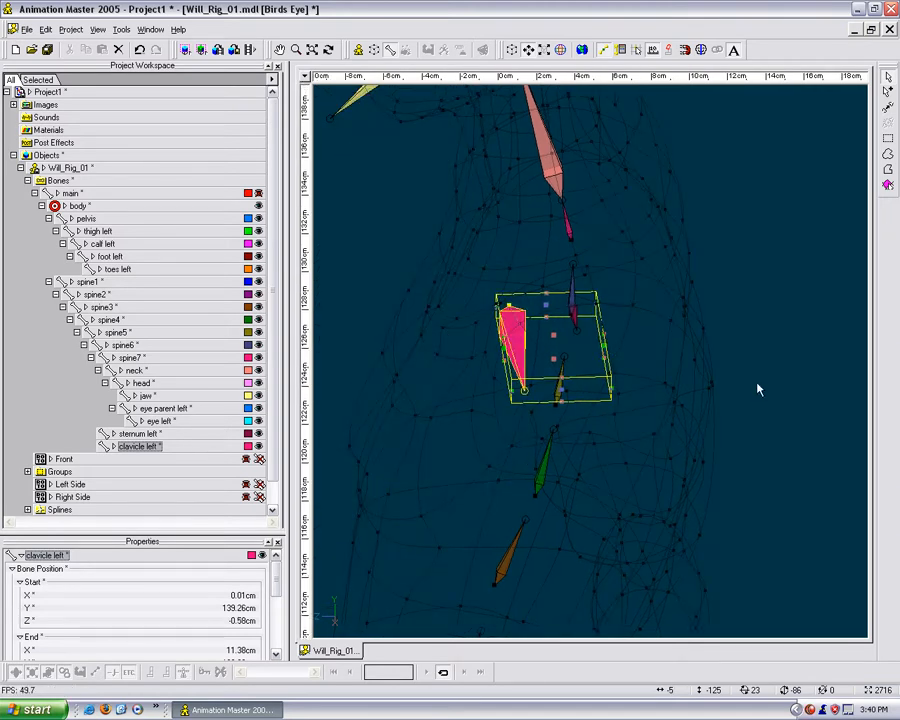
{"action": "left_click_drag", "start_coordinate": [606, 353], "coordinate": [647, 366]}
{"action": "key", "text": "t"}
{"action": "left_click", "coordinate": [706, 250]}
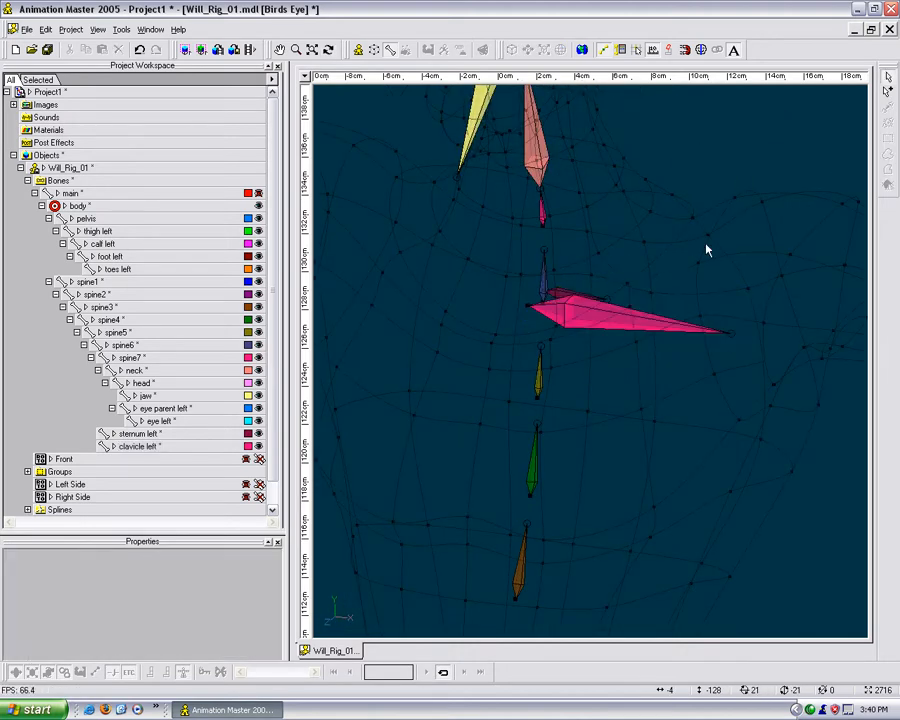
Examine the left arm from the front, from shoulder through elbow and wrist to the fingers, to plan its bones.
{"action": "key", "text": "KP_2"}
{"action": "middle_click_drag", "start_coordinate": [804, 333], "coordinate": [610, 338]}
{"action": "scroll", "coordinate": [645, 333], "scroll_direction": "down", "scroll_amount": 4}
{"action": "scroll", "coordinate": [645, 333], "scroll_direction": "down", "scroll_amount": 3}
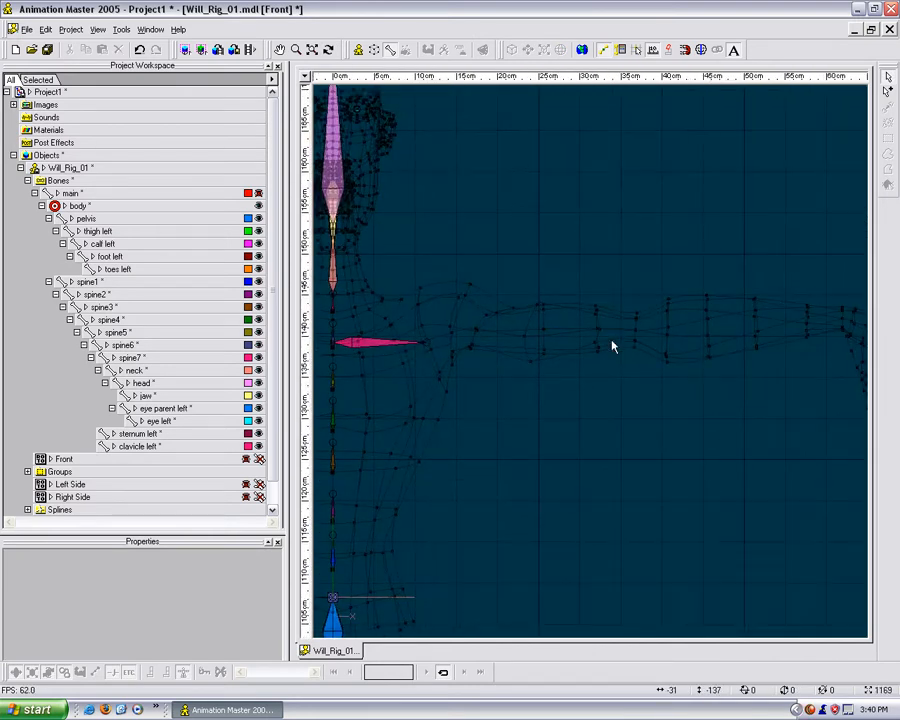
{"action": "middle_click_drag", "start_coordinate": [675, 341], "coordinate": [608, 332]}
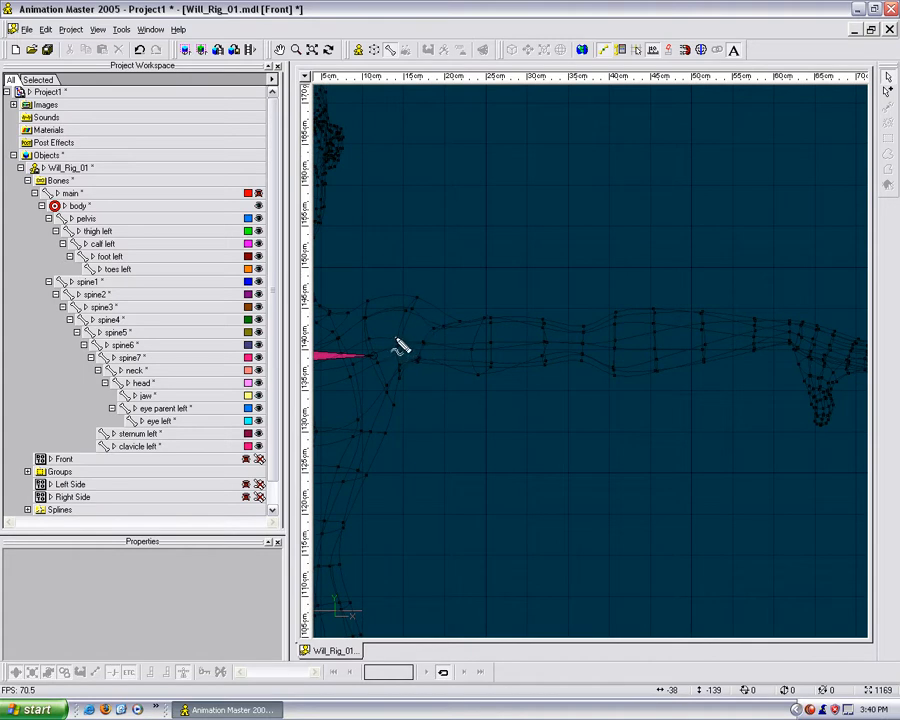
{"action": "left_click_drag", "start_coordinate": [398, 340], "coordinate": [795, 350]}
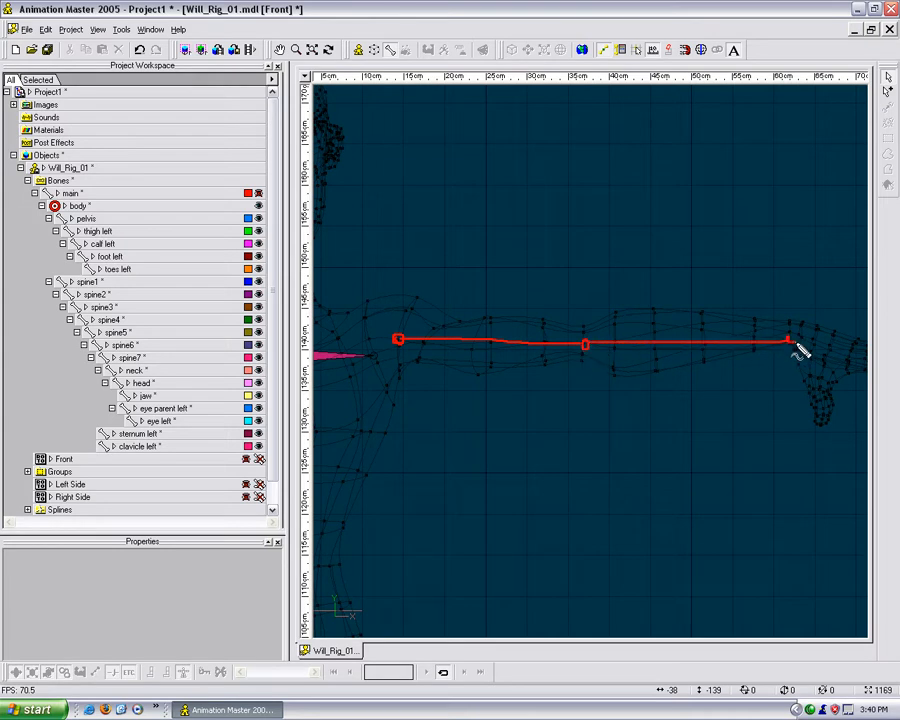
{"action": "left_click_drag", "start_coordinate": [795, 343], "coordinate": [870, 358]}
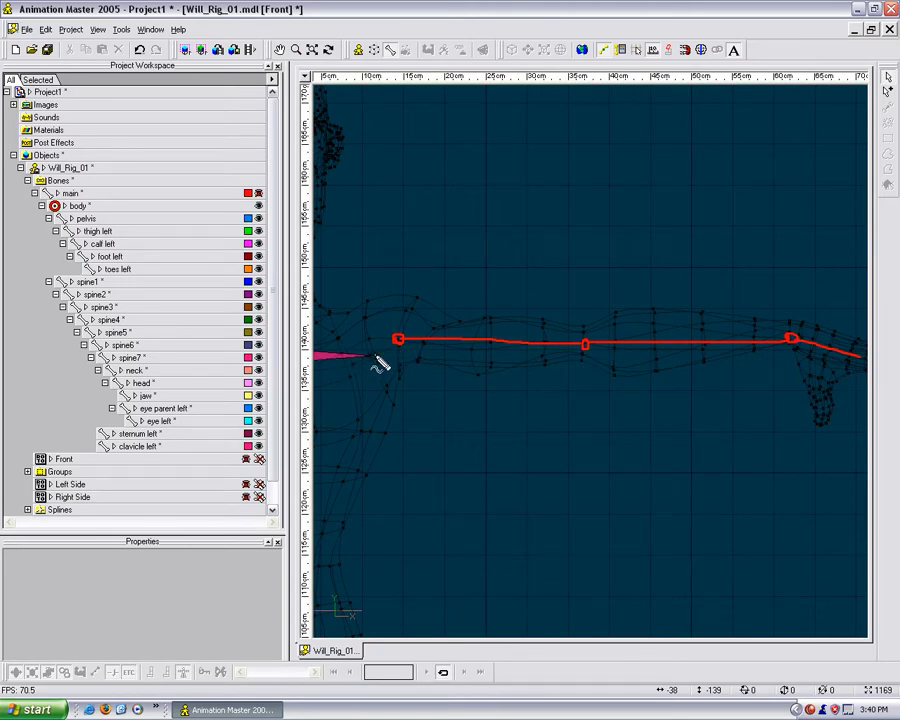
{"action": "key", "text": "Escape"}
Draw three chained bones under clavicle left in the front view: shoulder to elbow, elbow to wrist, and wrist to fingertips.
{"action": "left_click", "coordinate": [381, 363]}
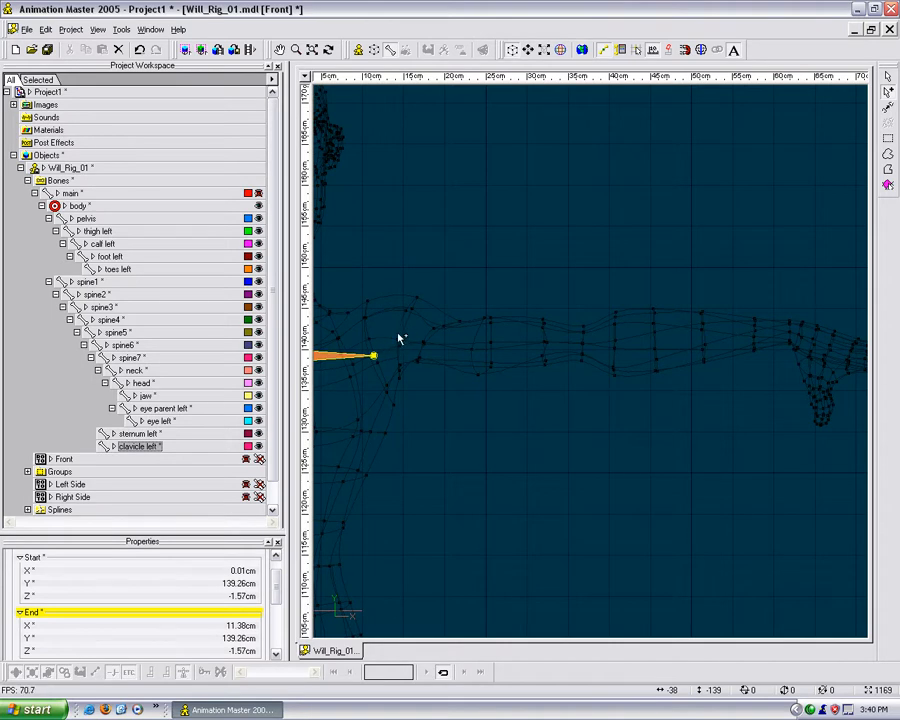
{"action": "left_click_drag", "start_coordinate": [390, 341], "coordinate": [584, 345]}
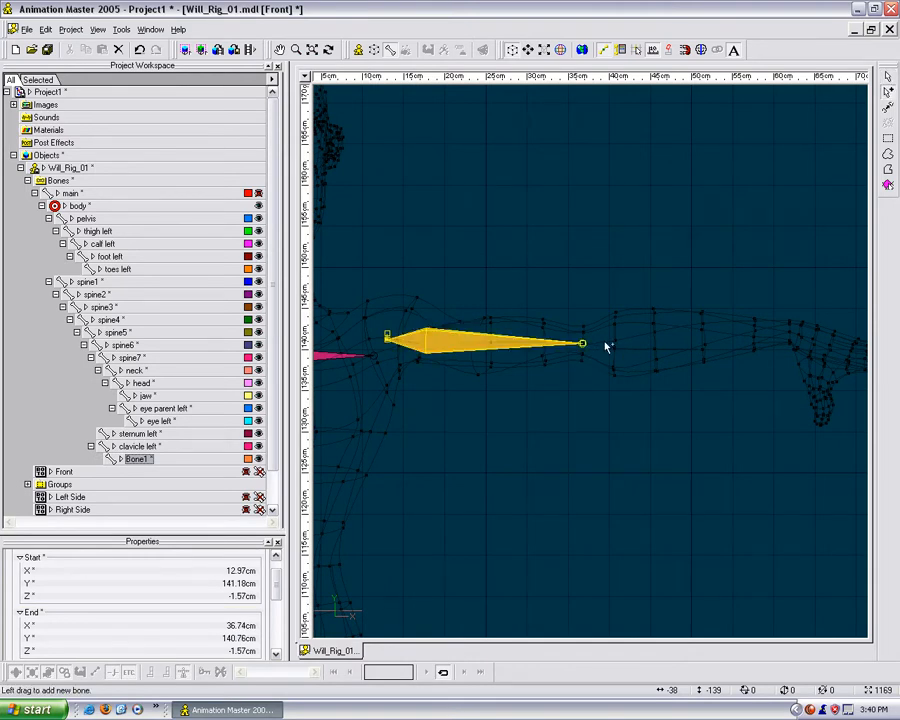
{"action": "left_click_drag", "start_coordinate": [584, 345], "coordinate": [790, 337]}
{"action": "middle_click_drag", "start_coordinate": [681, 366], "coordinate": [391, 370]}
{"action": "left_click_drag", "start_coordinate": [502, 335], "coordinate": [688, 337]}
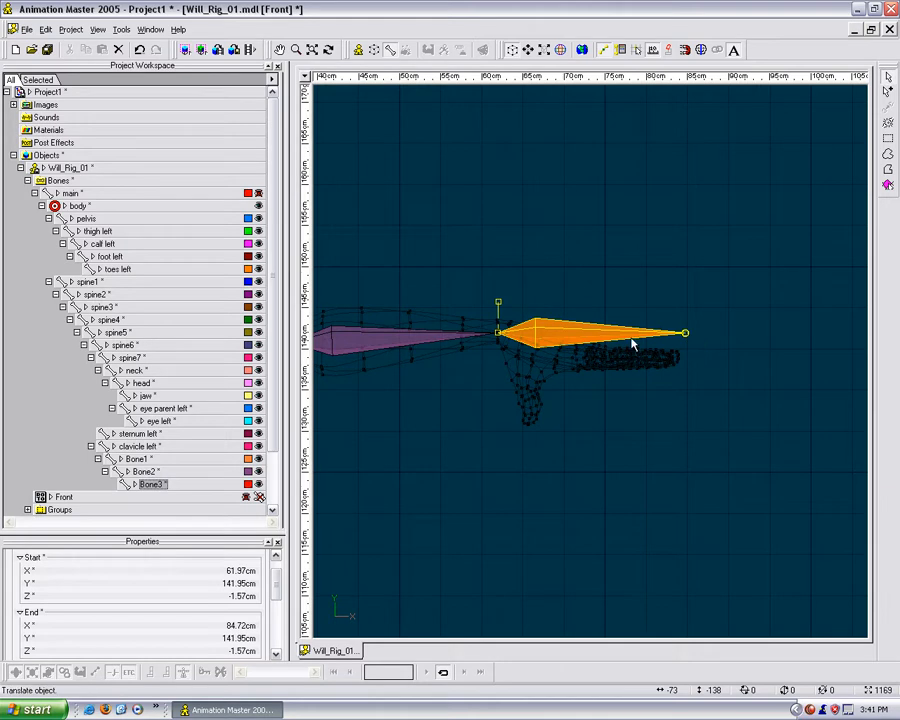
Align Bone1 with the upper arm in the top view, its start at about Z -3.91 cm and its end at Z -6 cm.
{"action": "key", "text": "5"}
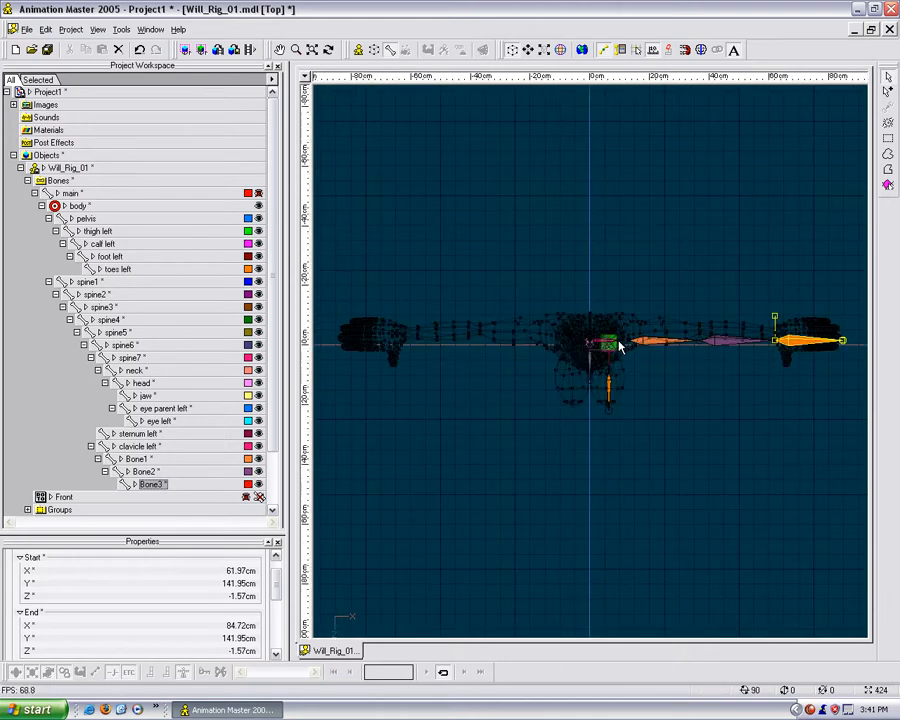
{"action": "scroll", "coordinate": [633, 443], "scroll_direction": "up", "scroll_amount": 8}
{"action": "middle_click_drag", "start_coordinate": [716, 412], "coordinate": [608, 479]}
{"action": "scroll", "coordinate": [571, 401], "scroll_direction": "up", "scroll_amount": 4}
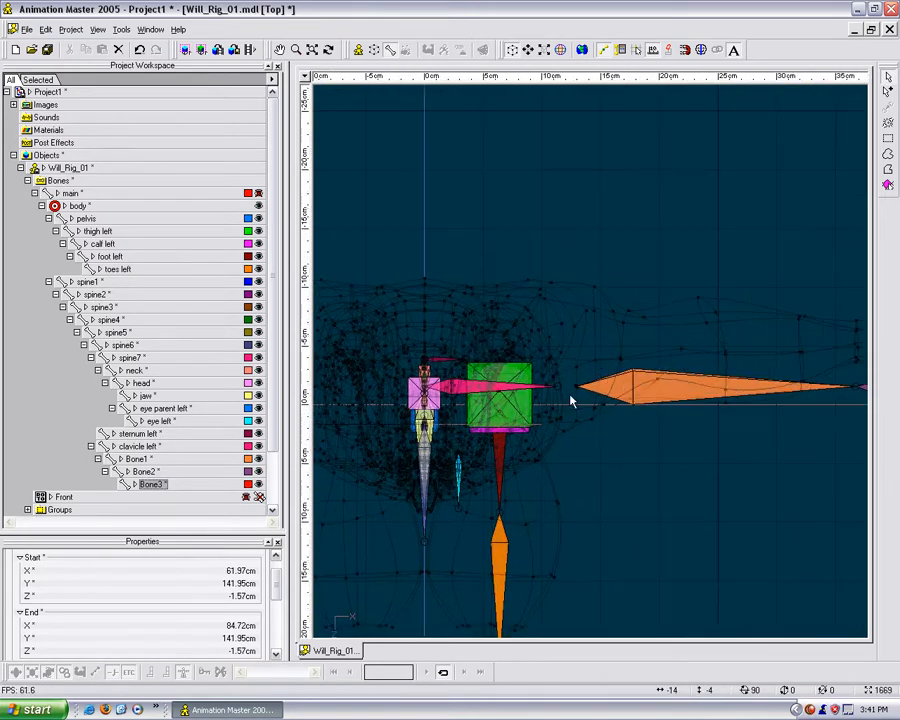
{"action": "left_click_drag", "start_coordinate": [577, 395], "coordinate": [577, 358]}
{"action": "middle_click_drag", "start_coordinate": [860, 405], "coordinate": [722, 431]}
{"action": "left_click_drag", "start_coordinate": [670, 411], "coordinate": [673, 361]}
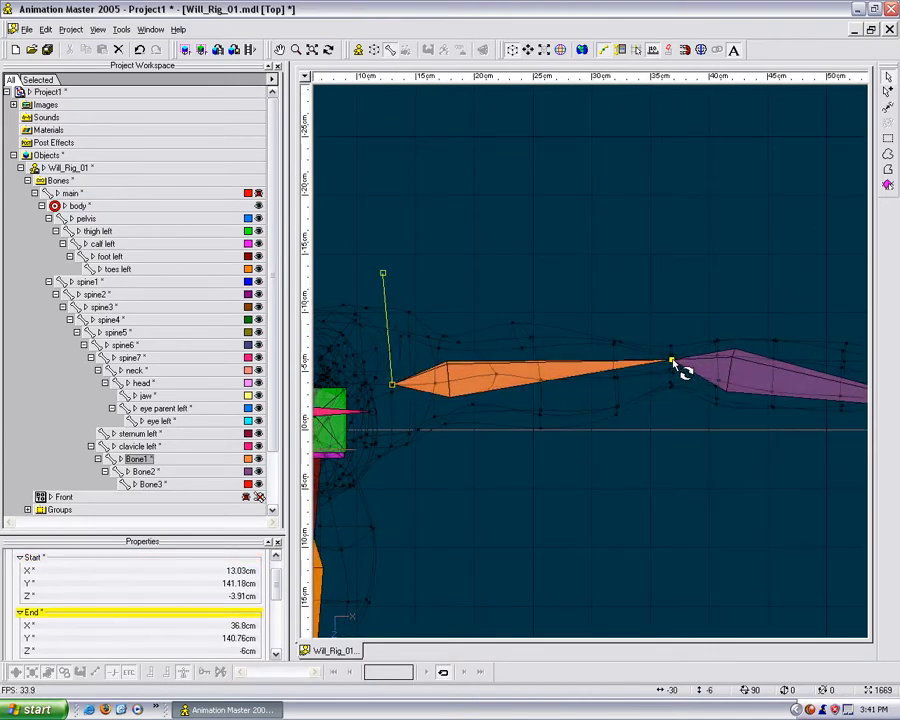
Align Bone2's end with the wrist at about Z -4.09 cm and Bone3's end with the hand at about Z -4.32 cm.
{"action": "middle_click_drag", "start_coordinate": [751, 388], "coordinate": [448, 392]}
{"action": "left_click", "coordinate": [672, 418]}
{"action": "middle_click_drag", "start_coordinate": [852, 433], "coordinate": [632, 433]}
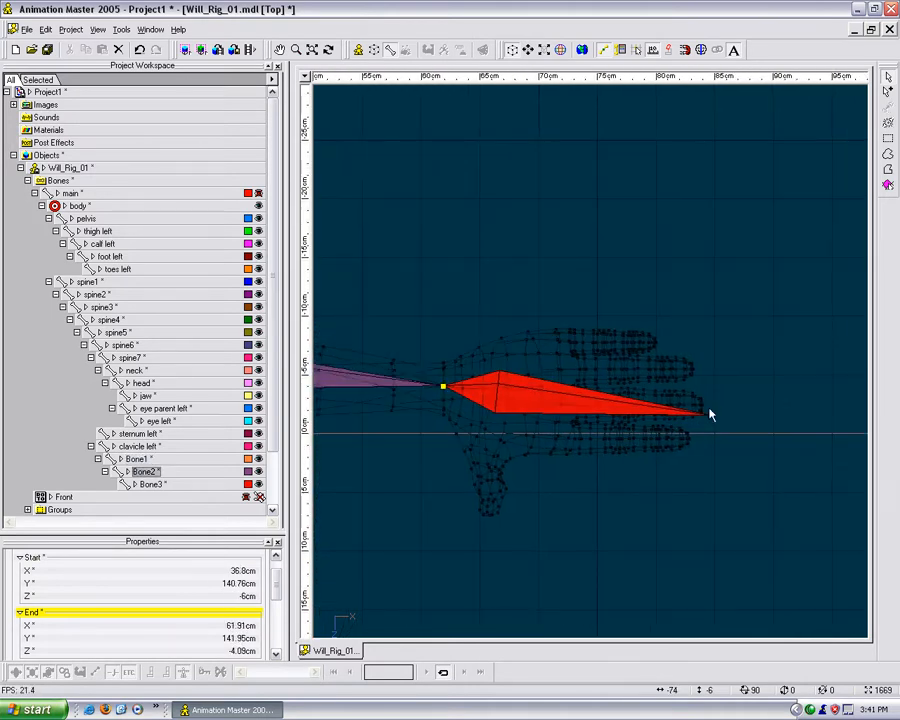
{"action": "left_click_drag", "start_coordinate": [713, 423], "coordinate": [716, 387]}
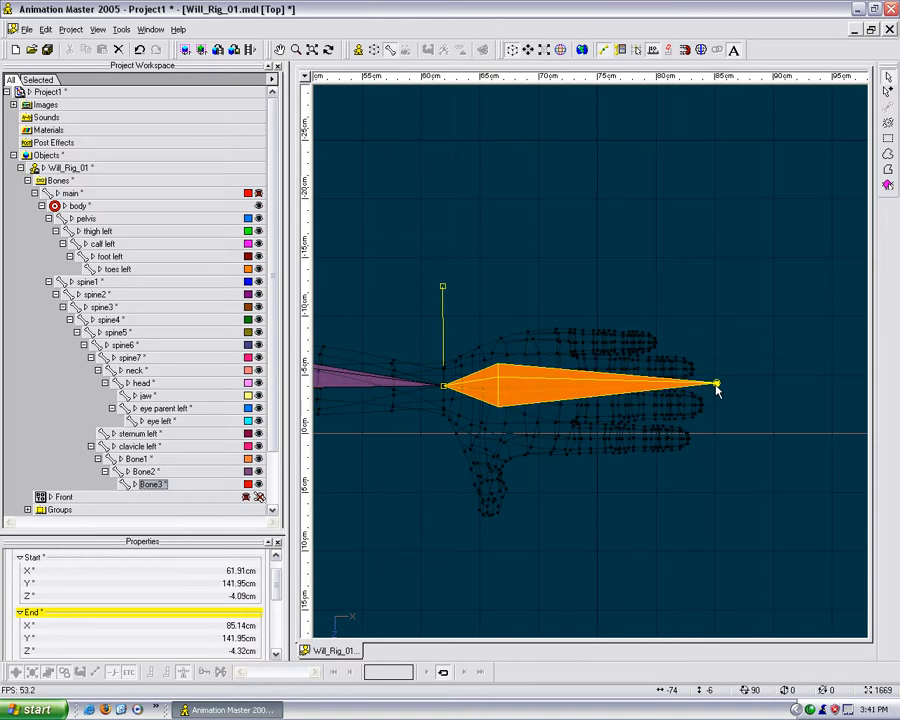
Roll Bone3, Bone2 and Bone1 in the top view so their roll handles point straight backward, with Z rotation at -90.
{"action": "middle_click_drag", "start_coordinate": [582, 435], "coordinate": [730, 427]}
{"action": "scroll", "coordinate": [725, 426], "scroll_direction": "down", "scroll_amount": 3}
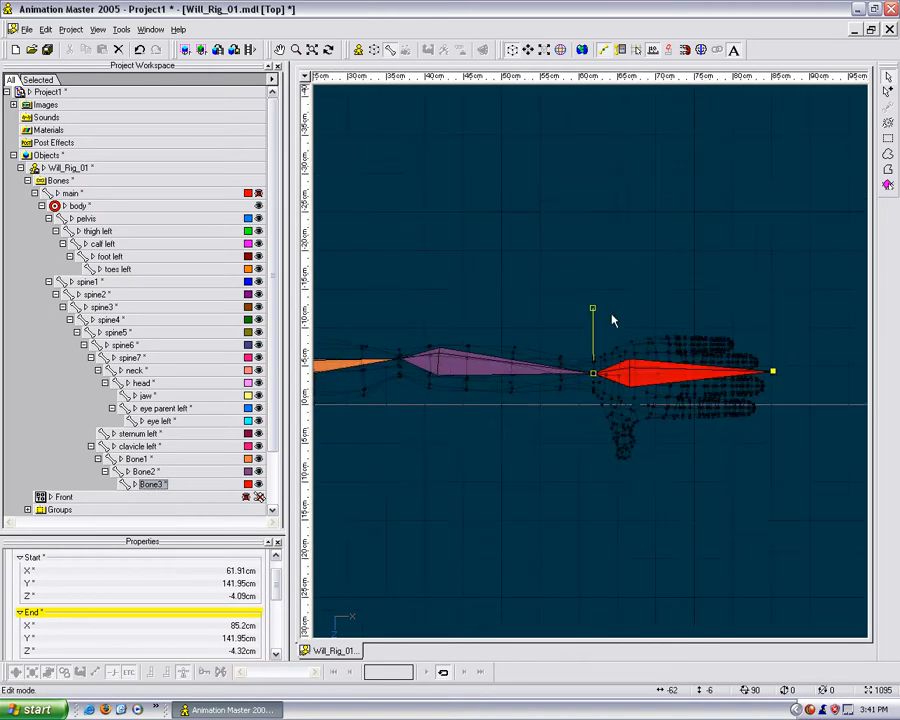
{"action": "left_click_drag", "start_coordinate": [593, 307], "coordinate": [587, 168]}
{"action": "middle_click_drag", "start_coordinate": [392, 324], "coordinate": [589, 325]}
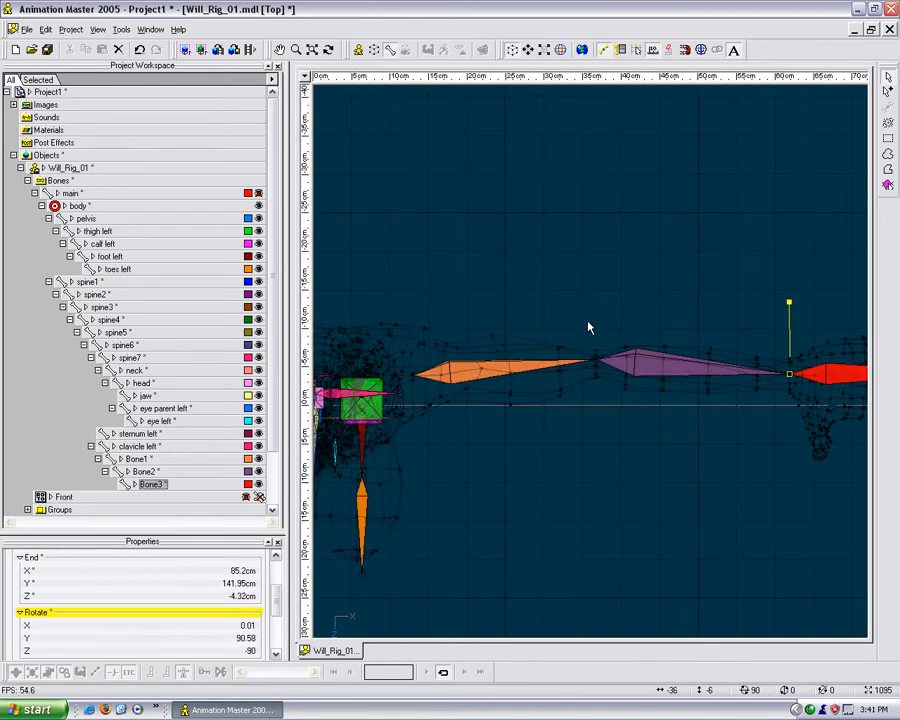
{"action": "left_click", "coordinate": [645, 371]}
{"action": "left_click_drag", "start_coordinate": [602, 286], "coordinate": [608, 258]}
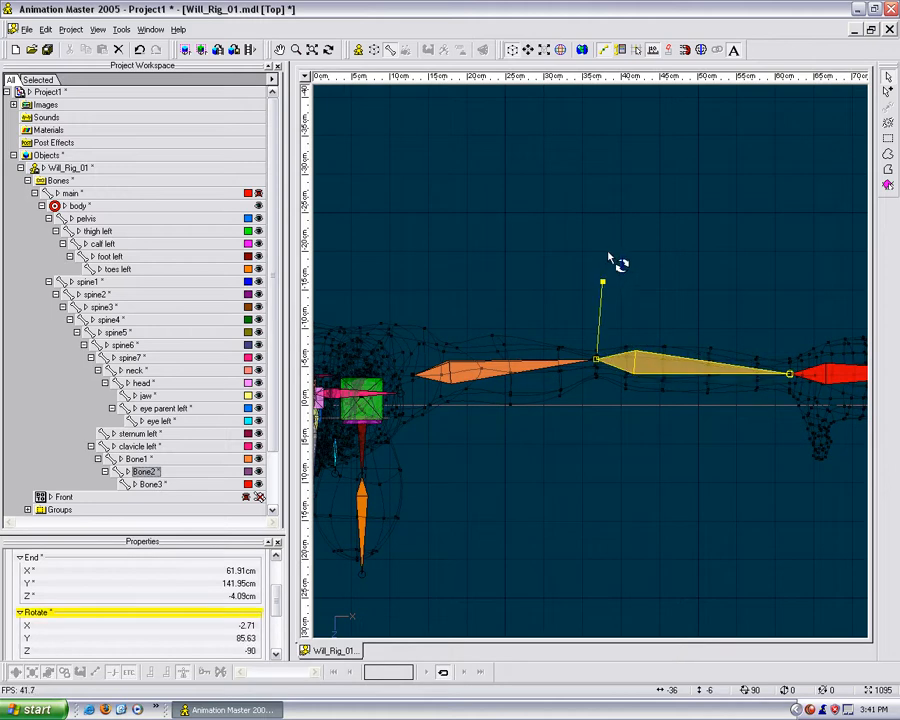
{"action": "left_click", "coordinate": [490, 368]}
{"action": "mouse_move", "coordinate": [410, 301]}
{"action": "left_mouse_down"}
{"action": "mouse_move", "coordinate": [414, 308]}
{"action": "mouse_move", "coordinate": [406, 302]}
{"action": "left_mouse_up"}
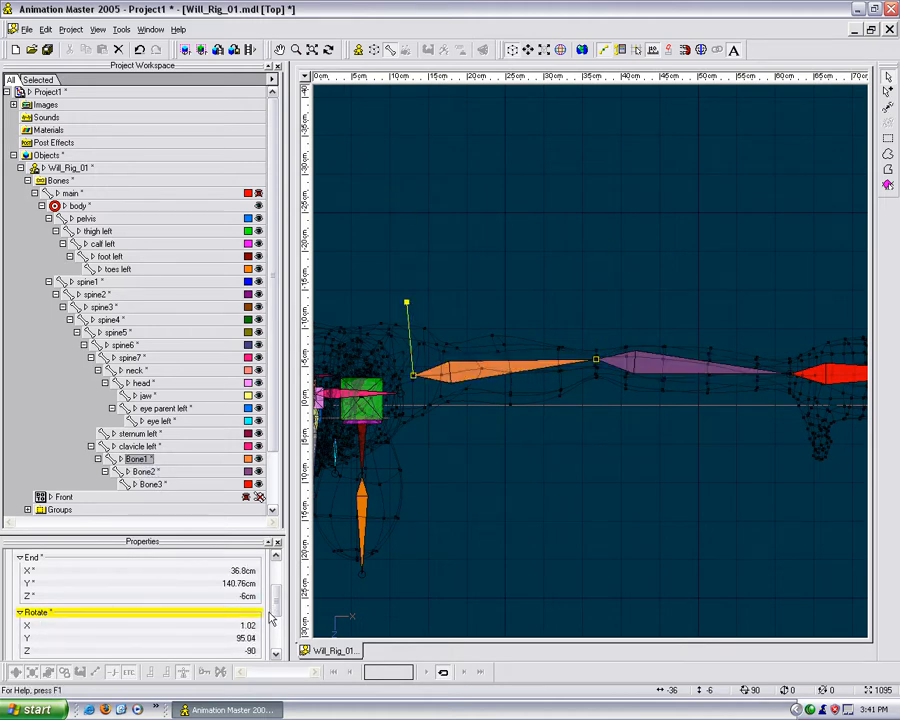
Set Bone1's X rotation to 2.
{"action": "scroll", "coordinate": [270, 617], "scroll_direction": "down", "scroll_amount": 2}
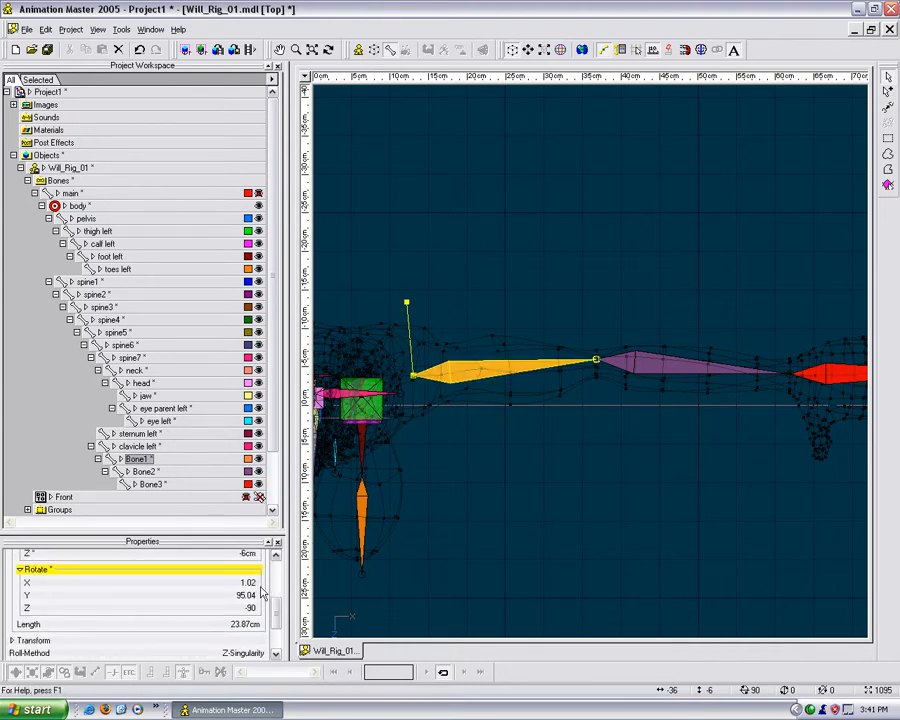
{"action": "left_click", "coordinate": [245, 582]}
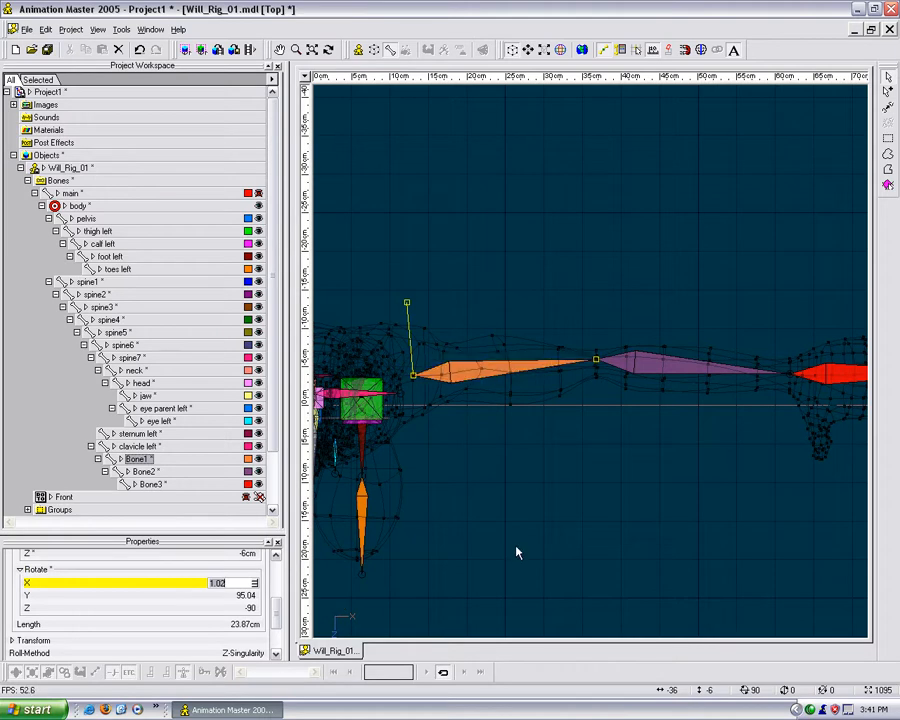
{"action": "type", "text": "2"}
{"action": "key", "text": "Return"}
Adjust Bone1's roll slightly in the front view, to a Z rotation of about -90.21.
{"action": "key", "text": "1"}
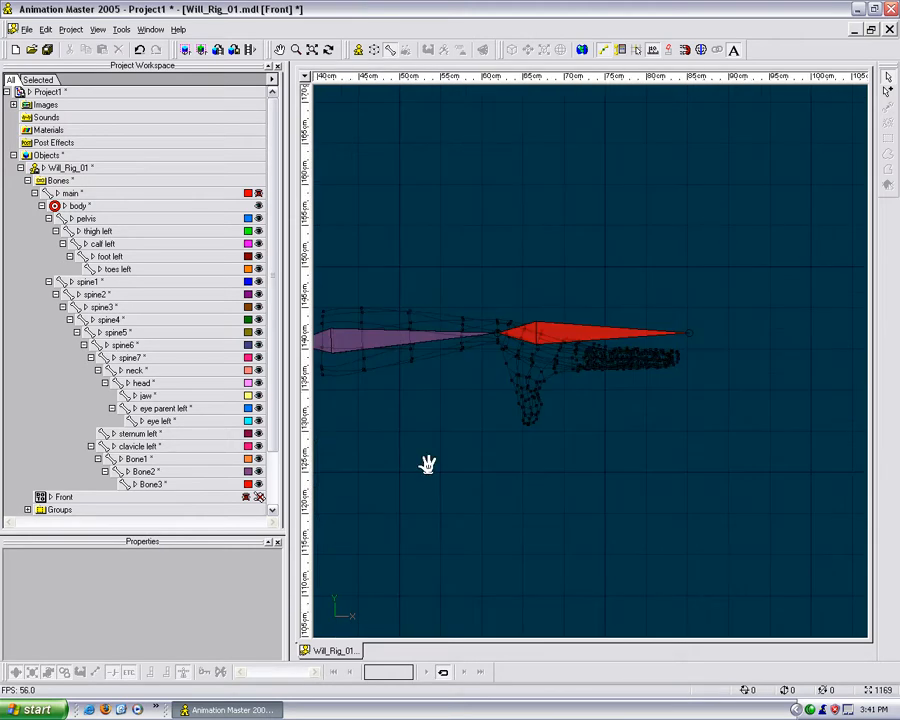
{"action": "middle_click_drag", "start_coordinate": [450, 473], "coordinate": [810, 485]}
{"action": "scroll", "coordinate": [856, 488], "scroll_direction": "up", "scroll_amount": 5}
{"action": "left_click", "coordinate": [381, 345]}
{"action": "middle_click_drag", "start_coordinate": [337, 340], "coordinate": [574, 371]}
{"action": "left_click_drag", "start_coordinate": [462, 370], "coordinate": [462, 371]}
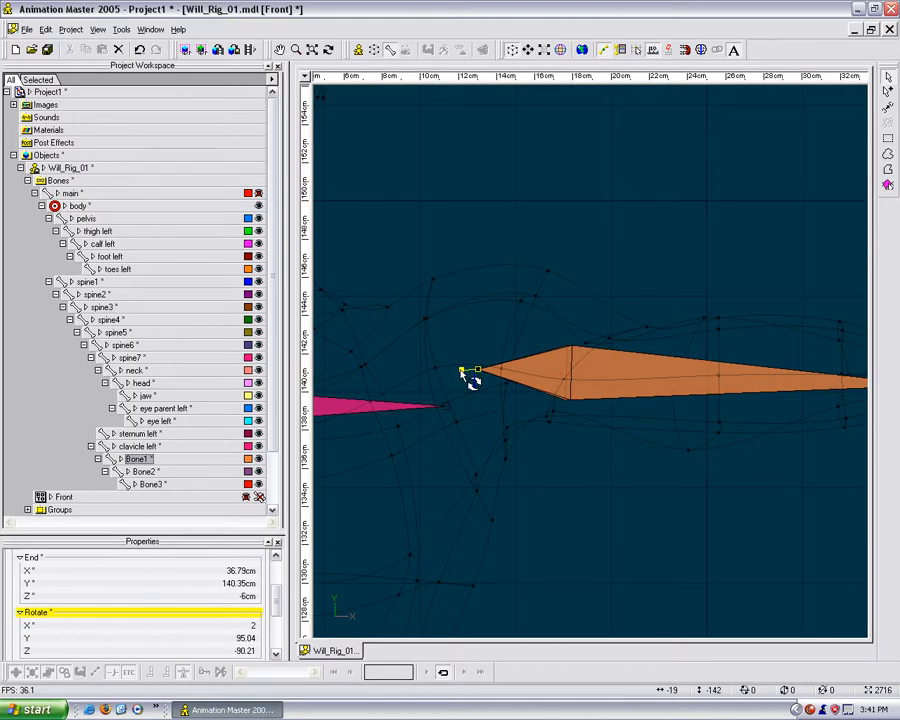
Turn on Attached to parent for Bone2 so it joins the end of Bone1 at the elbow.
{"action": "middle_click_drag", "start_coordinate": [820, 400], "coordinate": [614, 397]}
{"action": "left_click", "coordinate": [572, 382]}
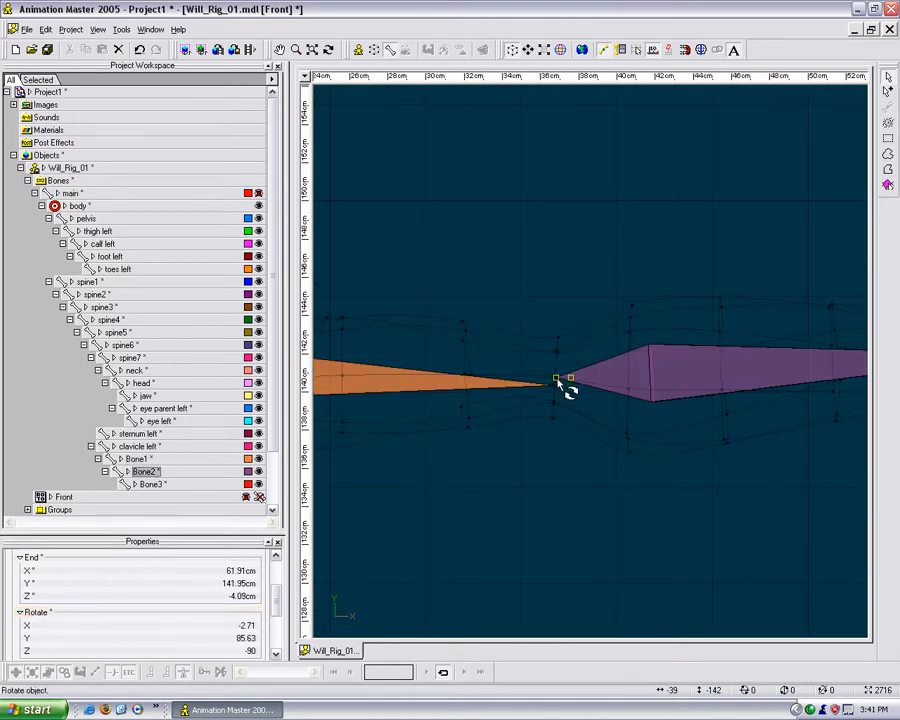
{"action": "left_click_drag", "start_coordinate": [276, 572], "coordinate": [275, 631]}
{"action": "double_click", "coordinate": [258, 622]}
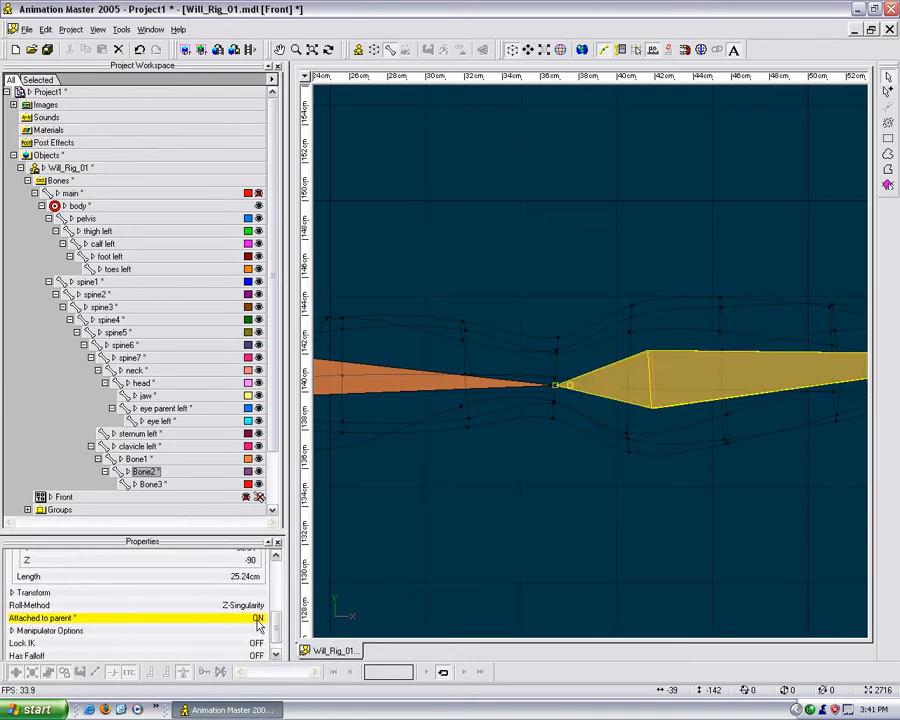
Fine-tune Bone2's roll handle at the elbow in the front view and check Bone3's alignment at the wrist.
{"action": "left_click", "coordinate": [613, 505]}
{"action": "scroll", "coordinate": [681, 400], "scroll_direction": "down", "scroll_amount": 2}
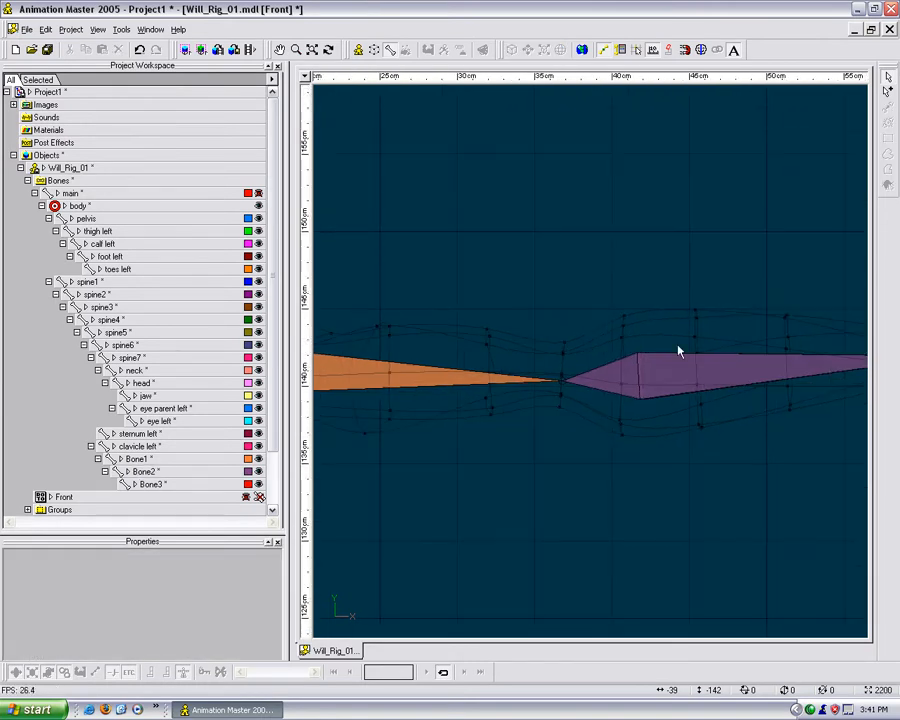
{"action": "left_click", "coordinate": [618, 383]}
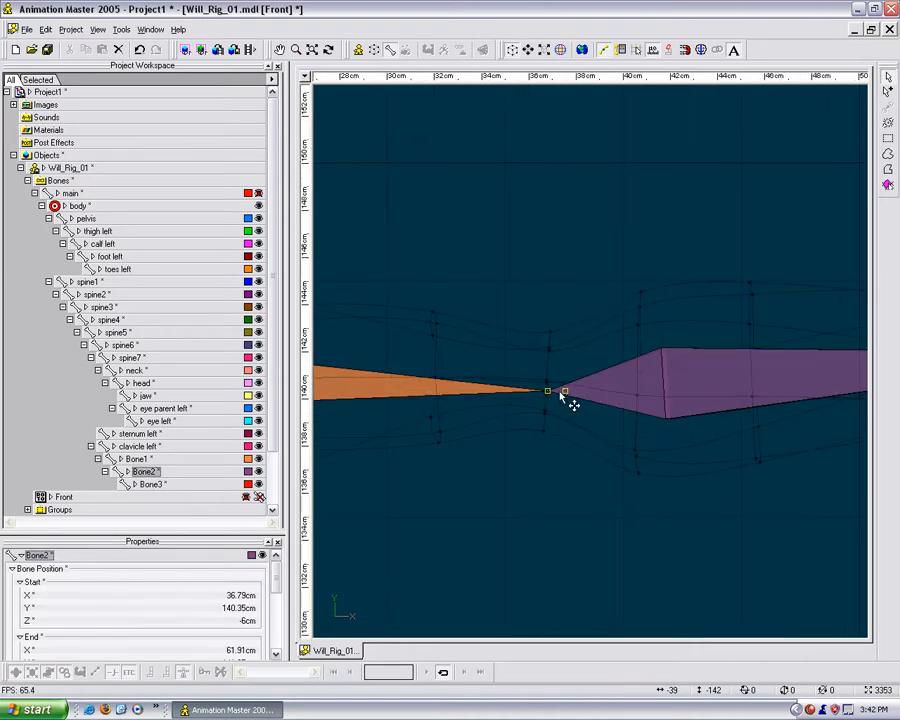
{"action": "scroll", "coordinate": [574, 402], "scroll_direction": "up", "scroll_amount": 2}
{"action": "left_click_drag", "start_coordinate": [567, 391], "coordinate": [565, 389]}
{"action": "middle_click_drag", "start_coordinate": [638, 428], "coordinate": [109, 467]}
{"action": "left_click", "coordinate": [709, 392]}
{"action": "scroll", "coordinate": [603, 396], "scroll_direction": "down", "scroll_amount": 7}
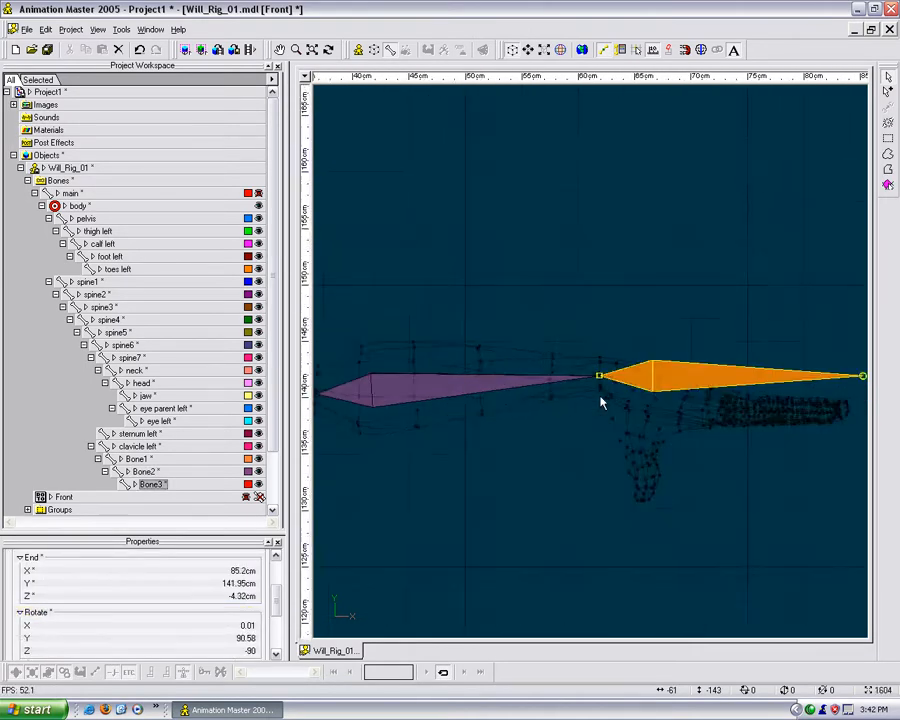
{"action": "left_click", "coordinate": [584, 413]}
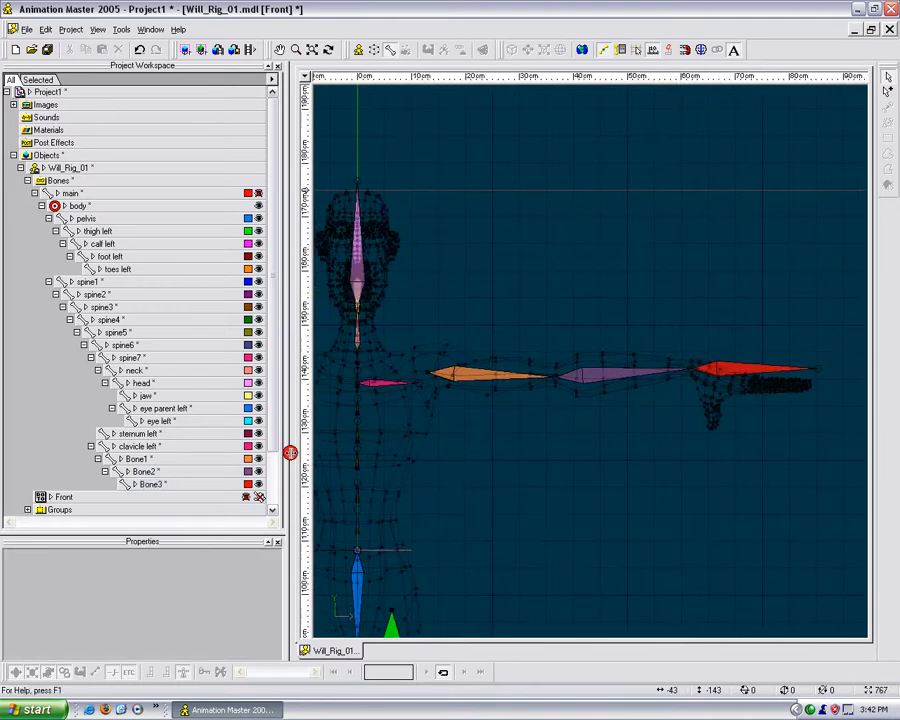
Rename Bone1 as bicep left.
{"action": "left_click", "coordinate": [148, 461]}
{"action": "left_click", "coordinate": [140, 458]}
{"action": "type", "text": "bicel left"}
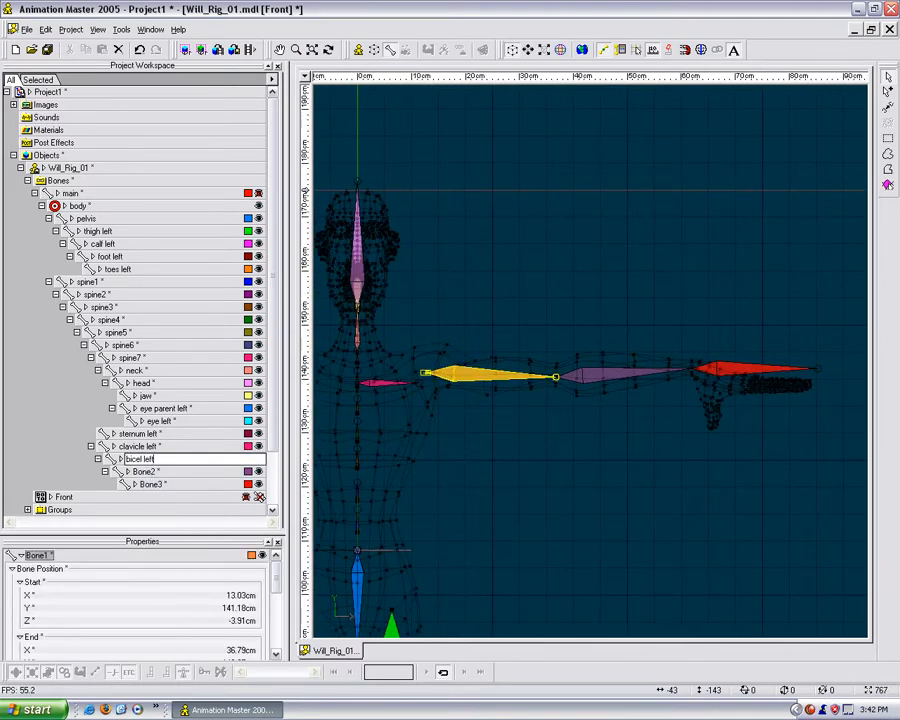
{"action": "key", "text": "Return"}
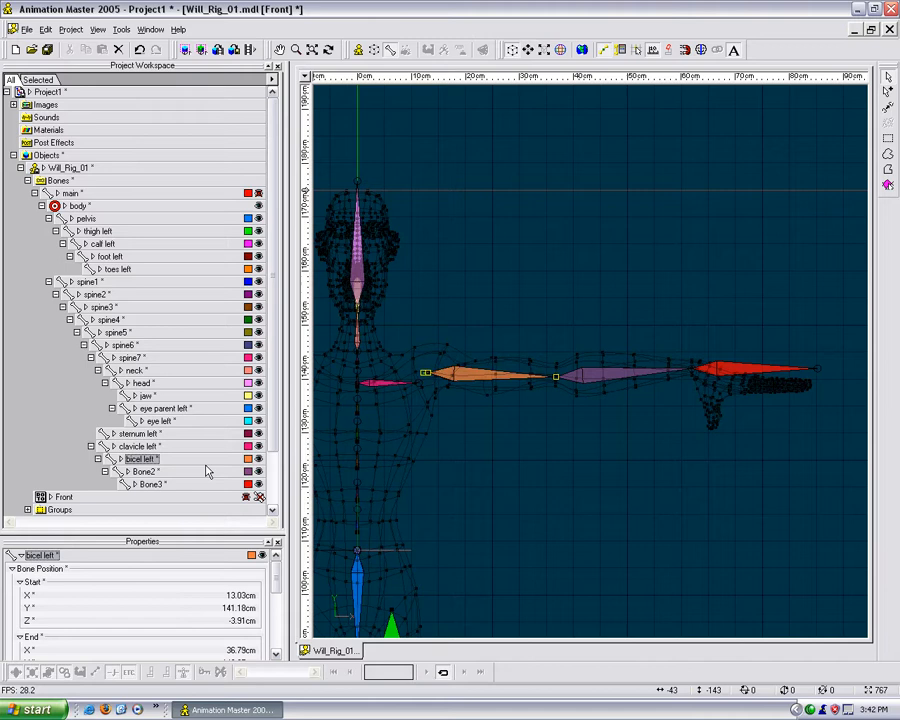
{"action": "left_click", "coordinate": [140, 461]}
{"action": "left_click", "coordinate": [221, 457]}
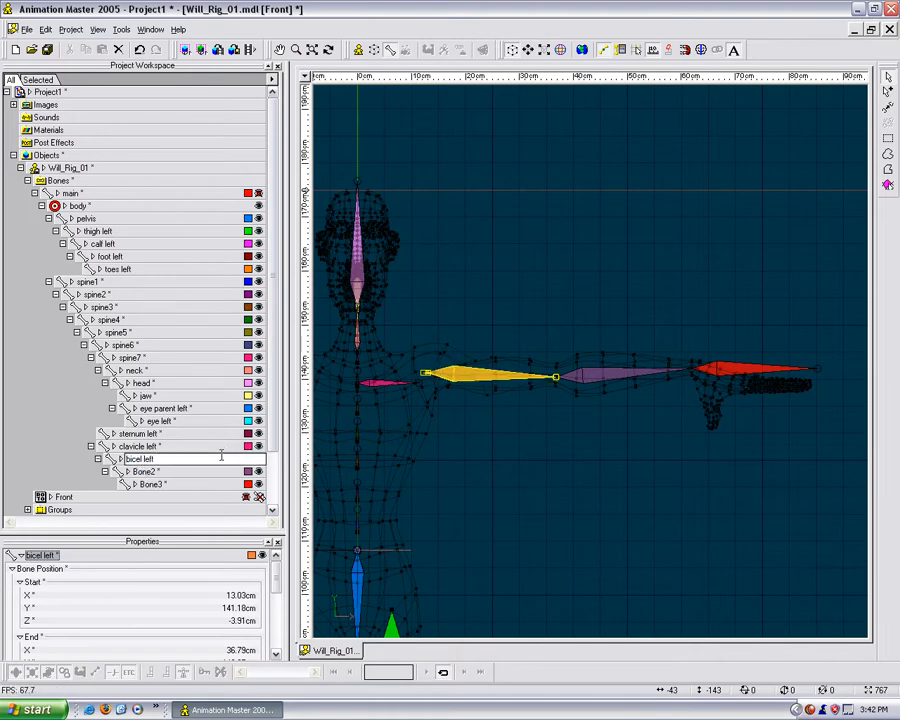
{"action": "key", "text": "BackSpace"}
{"action": "type", "text": "p"}
{"action": "key", "text": "Return"}
Rename Bone2 as forearm left.
{"action": "left_click", "coordinate": [148, 471]}
{"action": "left_click", "coordinate": [148, 471]}
{"action": "type", "text": "forearm"}
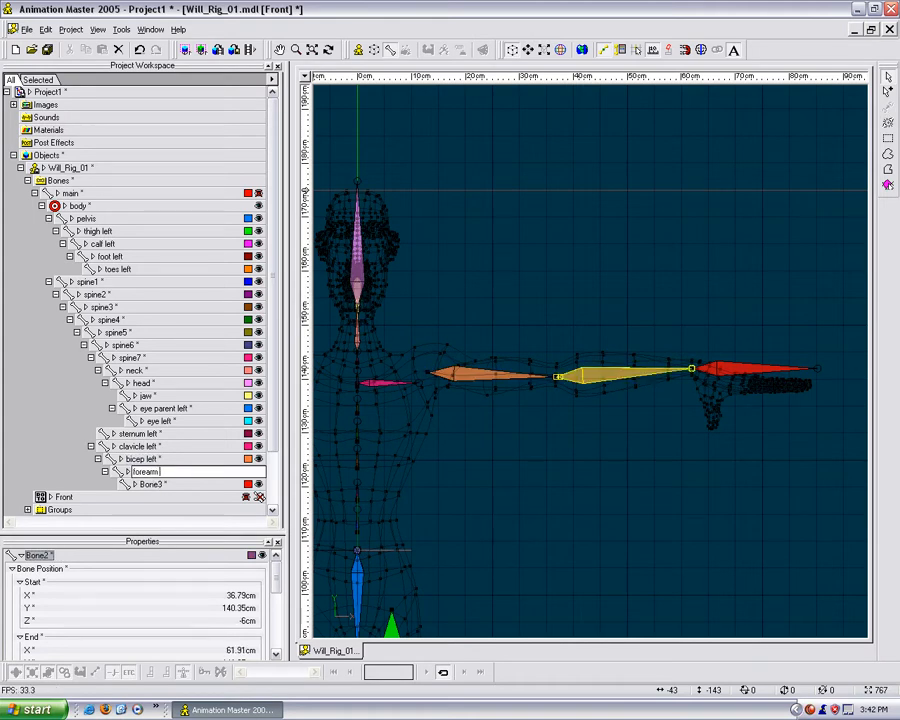
{"action": "type", "text": " left"}
{"action": "key", "text": "Return"}
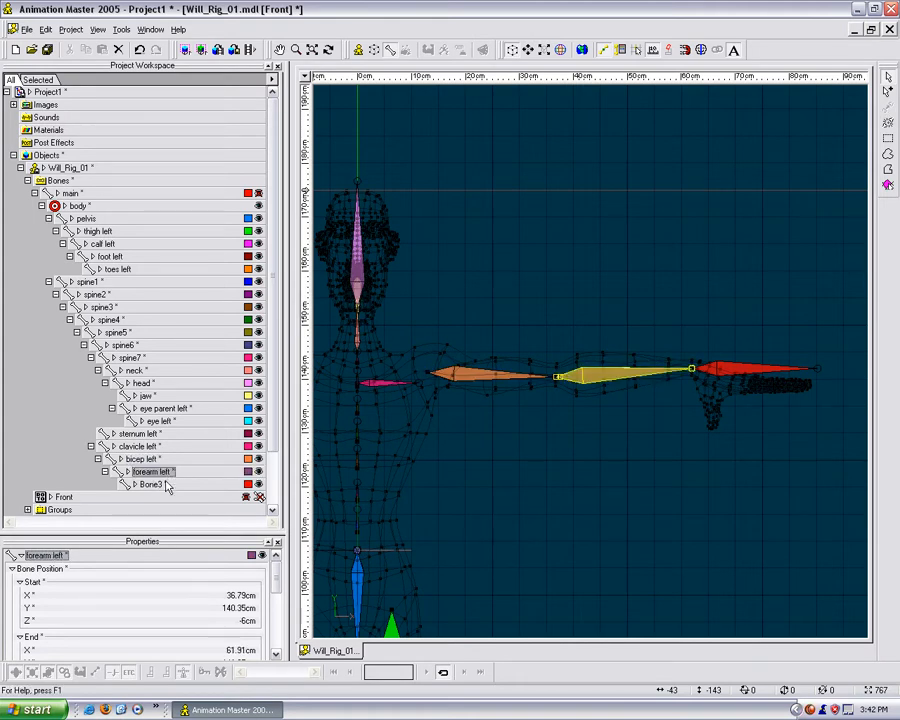
Rename Bone3 as hand left.
{"action": "left_click", "coordinate": [168, 484]}
{"action": "left_click", "coordinate": [174, 486]}
{"action": "type", "text": "hand"}
{"action": "type", "text": "d"}
{"action": "key", "text": "Return"}
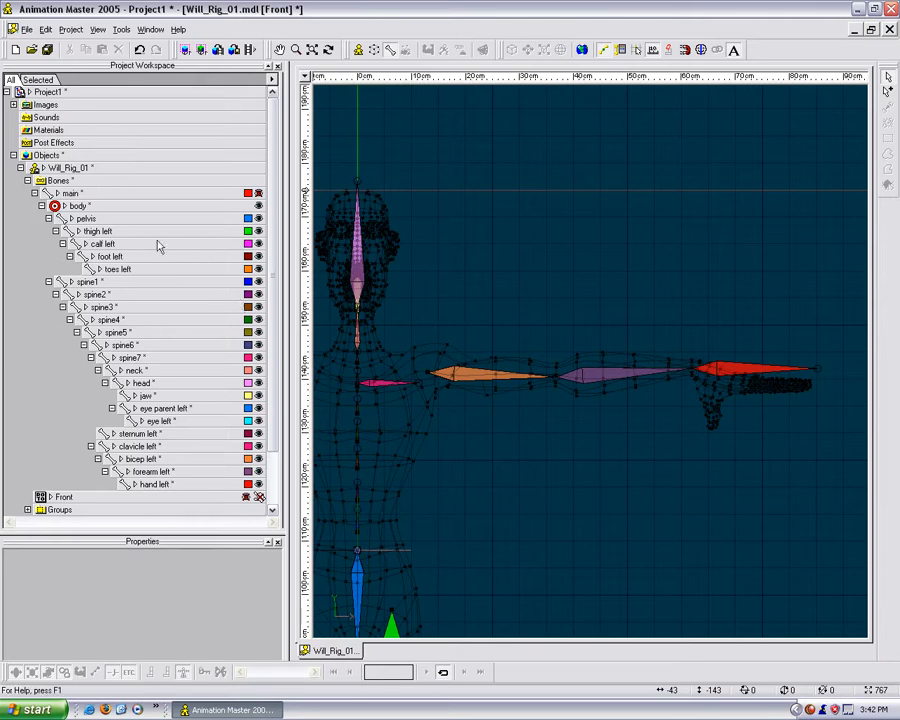
Save the Will_Rig_01 model with the new left arm bones.
{"action": "right_click", "coordinate": [85, 172]}
{"action": "left_click", "coordinate": [105, 195]}
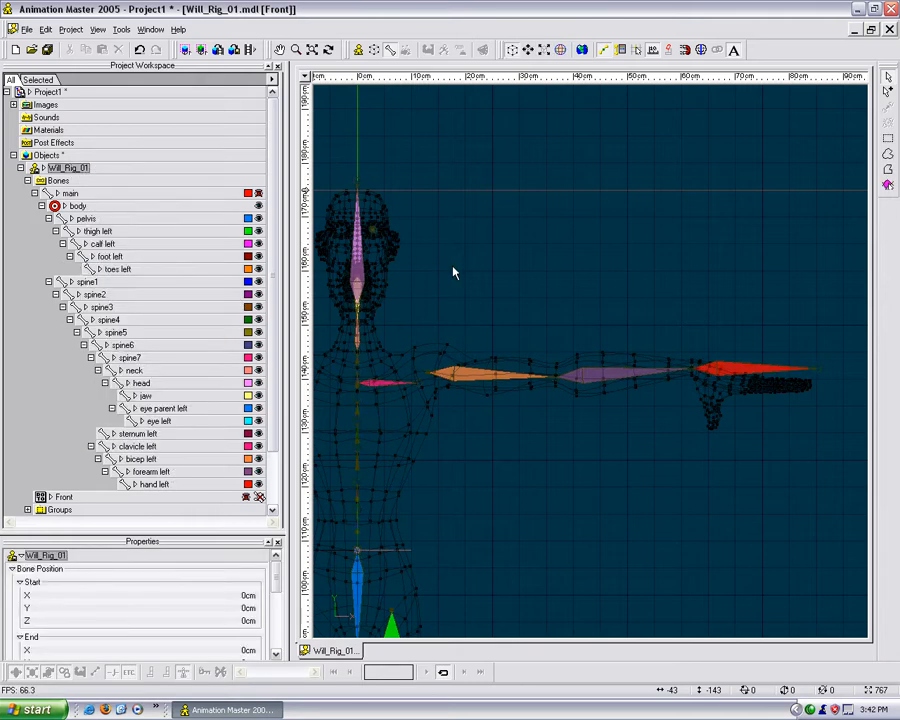
{"action": "left_click", "coordinate": [487, 288]}
{"action": "middle_click_drag", "start_coordinate": [578, 456], "coordinate": [606, 394]}
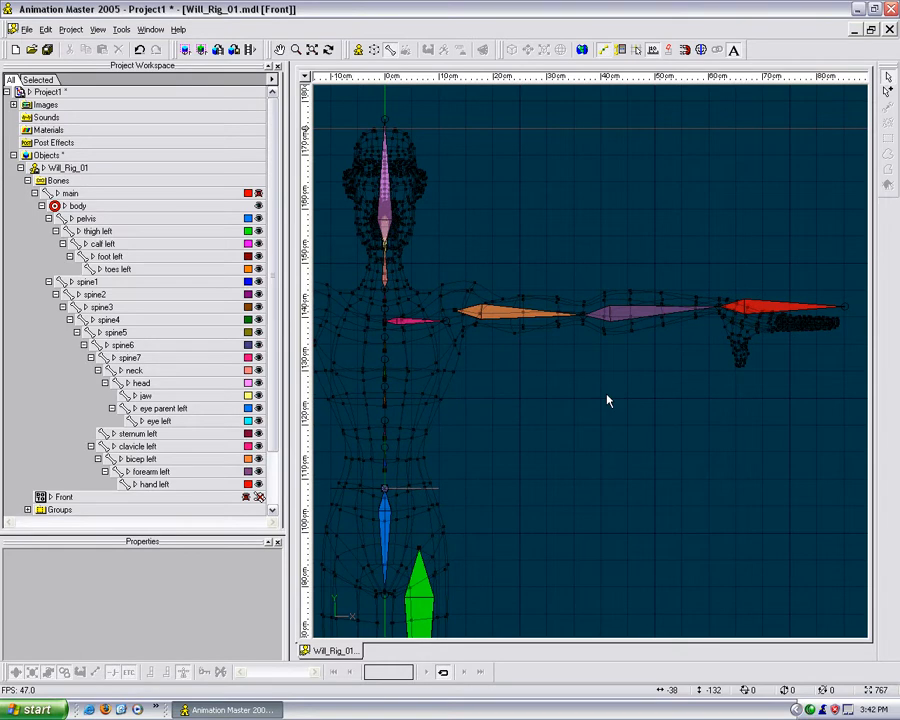
{"action": "key", "text": "5"}
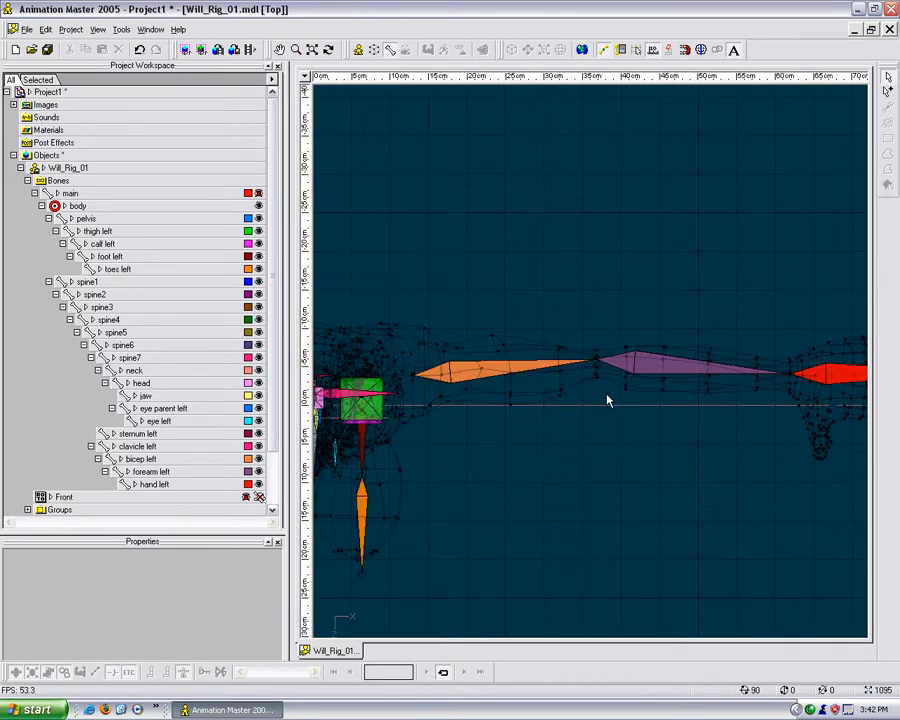
Select the hand left bone as the parent for the finger bones, working at the left pinky finger.
{"action": "middle_click_drag", "start_coordinate": [775, 381], "coordinate": [558, 364]}
{"action": "scroll", "coordinate": [397, 359], "scroll_direction": "up", "scroll_amount": 4}
{"action": "scroll", "coordinate": [642, 354], "scroll_direction": "up", "scroll_amount": 2}
{"action": "middle_click_drag", "start_coordinate": [645, 352], "coordinate": [595, 360]}
{"action": "left_click", "coordinate": [539, 365]}
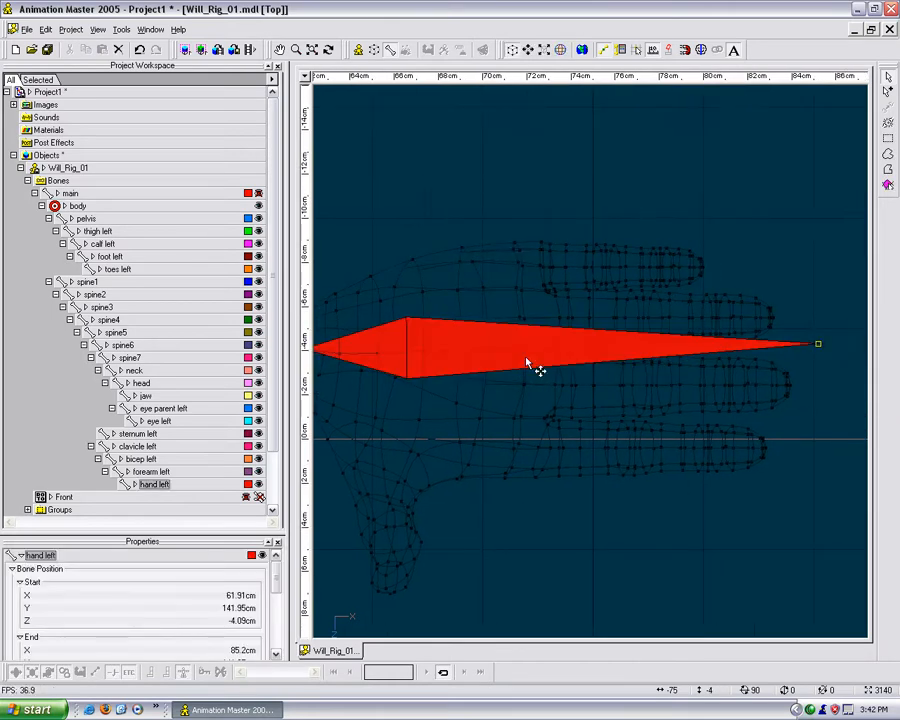
{"action": "scroll", "coordinate": [558, 380], "scroll_direction": "up", "scroll_amount": 2}
{"action": "middle_click_drag", "start_coordinate": [558, 402], "coordinate": [612, 426]}
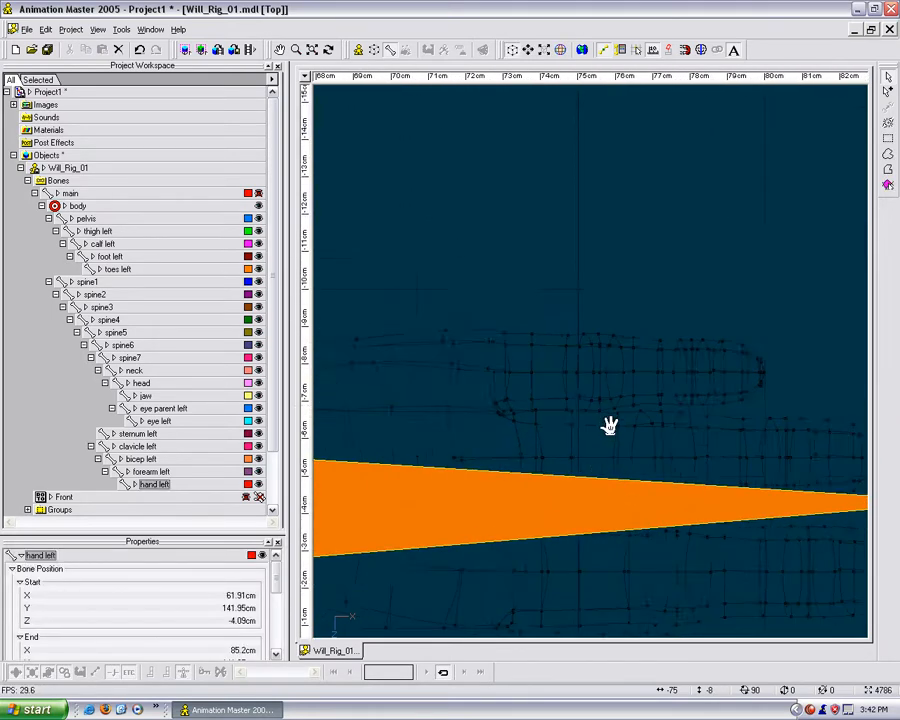
{"action": "scroll", "coordinate": [538, 400], "scroll_direction": "up", "scroll_amount": 1}
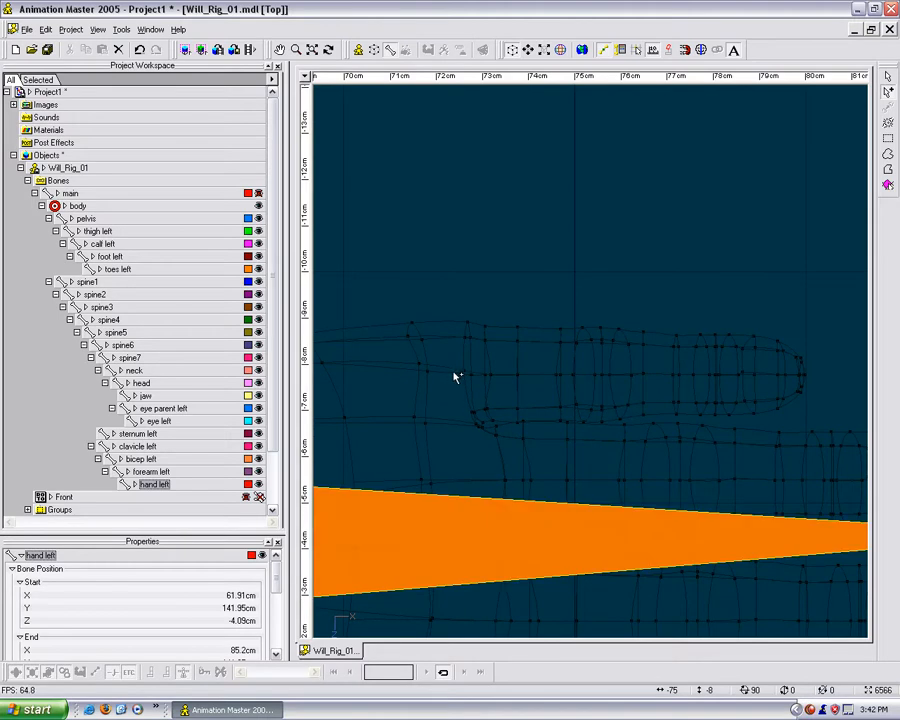
{"action": "left_click", "coordinate": [444, 374]}
{"action": "key", "text": "Escape"}
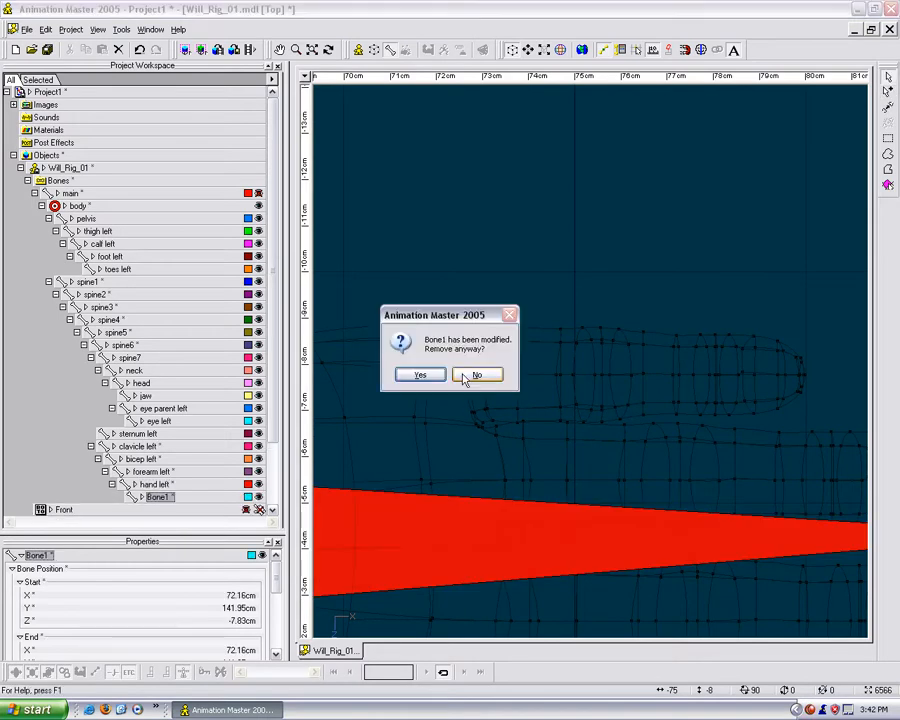
{"action": "key", "text": "Return"}
Draw a chain of three child bones of hand left along the pinky finger, about 3.2, 2.5 and 2 cm long.
{"action": "left_click", "coordinate": [408, 536]}
{"action": "scroll", "coordinate": [444, 468], "scroll_direction": "up", "scroll_amount": 1}
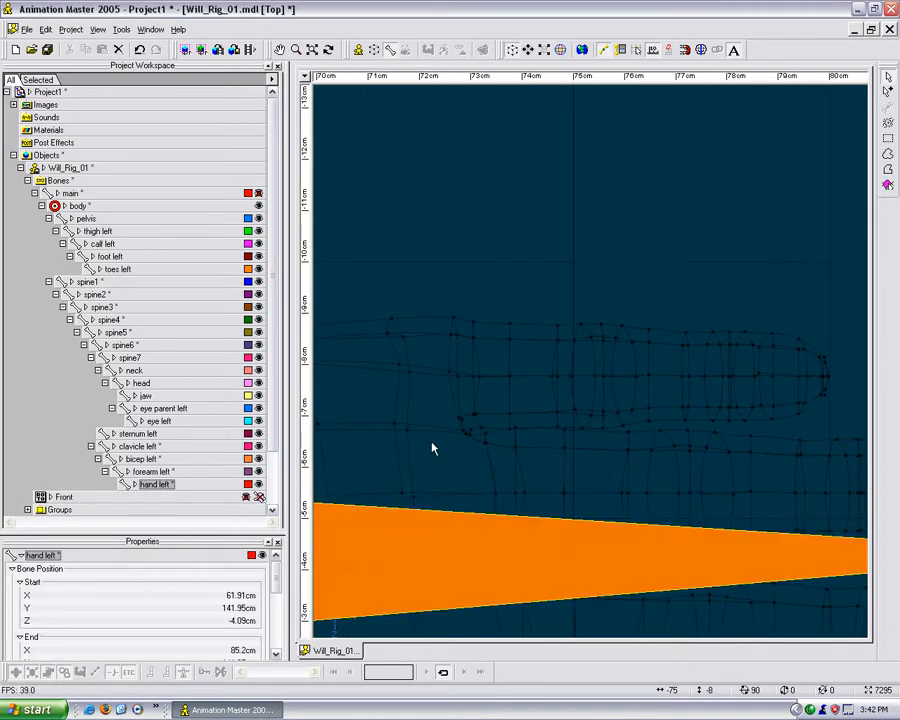
{"action": "key", "text": "a"}
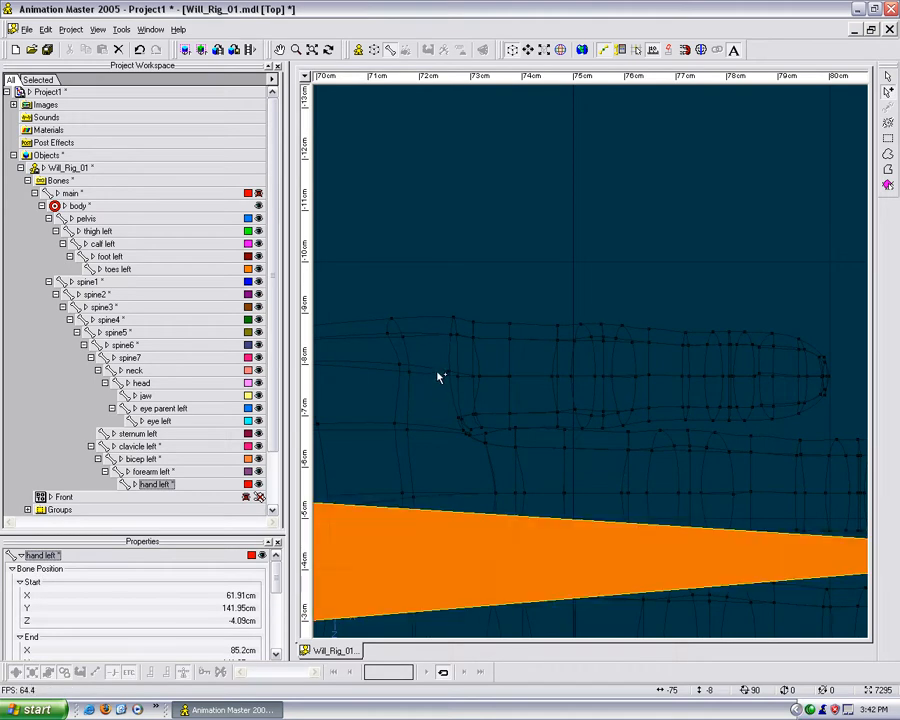
{"action": "left_click_drag", "start_coordinate": [437, 373], "coordinate": [605, 378]}
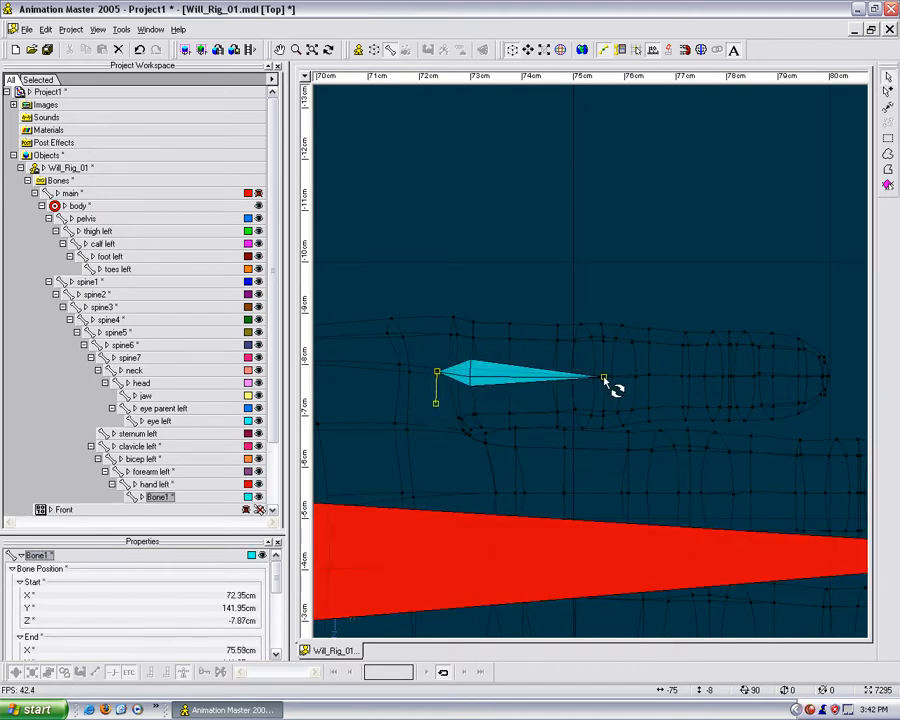
{"action": "left_click_drag", "start_coordinate": [437, 373], "coordinate": [440, 379]}
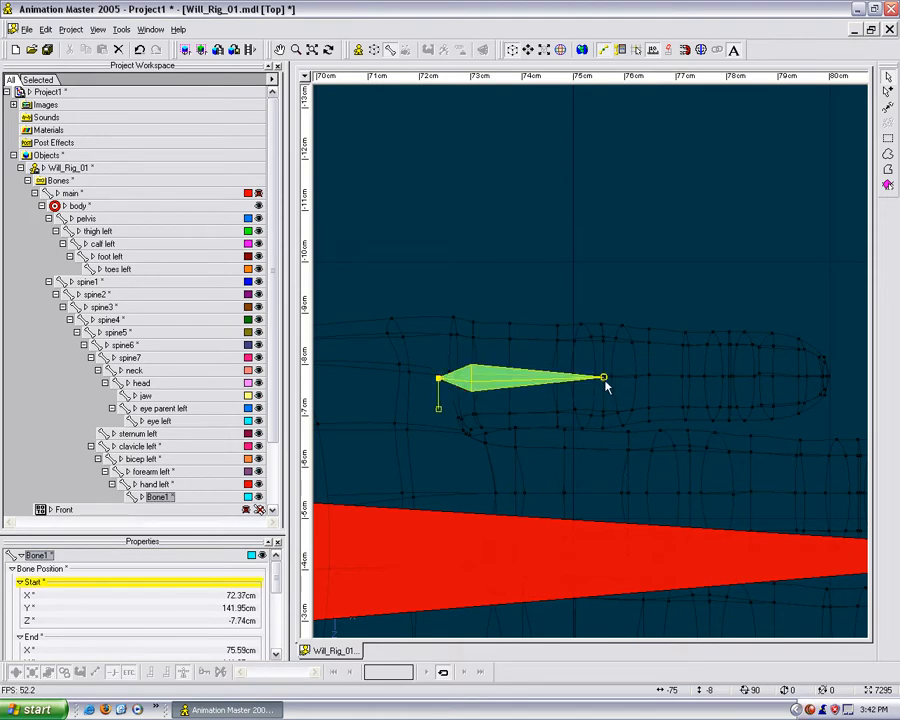
{"action": "left_click_drag", "start_coordinate": [604, 377], "coordinate": [729, 378]}
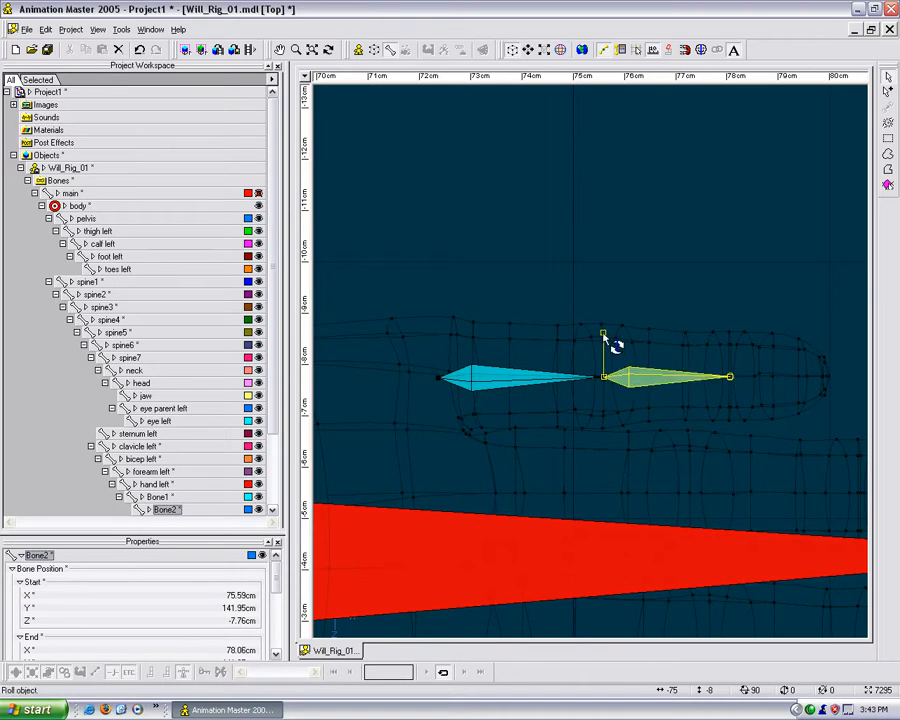
{"action": "left_click_drag", "start_coordinate": [729, 377], "coordinate": [834, 378]}
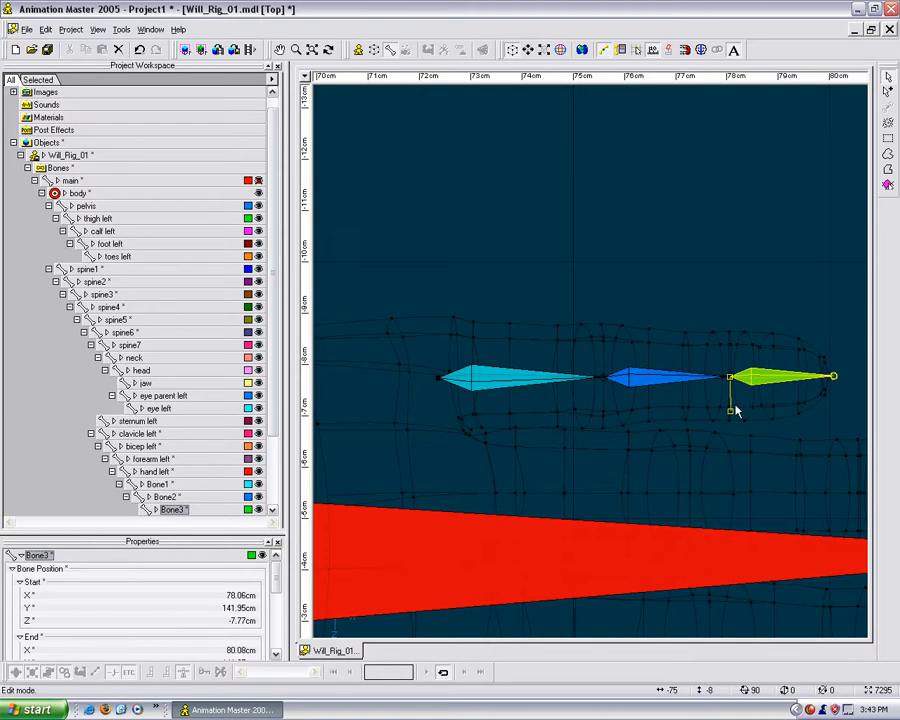
Roll the three pinky bones so their roll handles point toward negative Z, giving Bone2 and Bone1 a Z rotation of -90.
{"action": "left_click_drag", "start_coordinate": [731, 411], "coordinate": [730, 306]}
{"action": "left_click", "coordinate": [657, 381]}
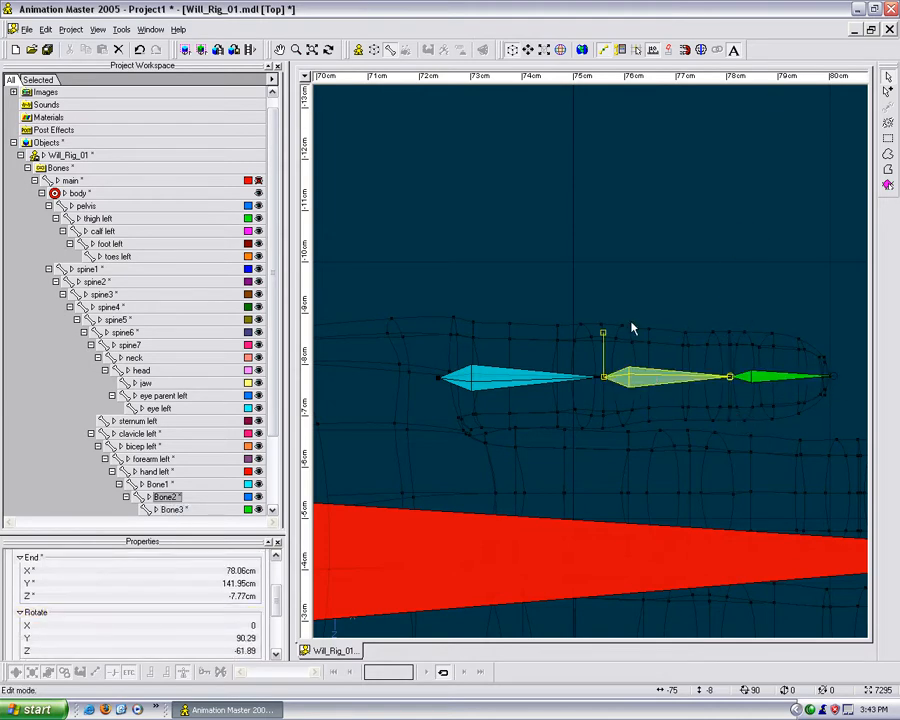
{"action": "left_click_drag", "start_coordinate": [603, 338], "coordinate": [617, 149]}
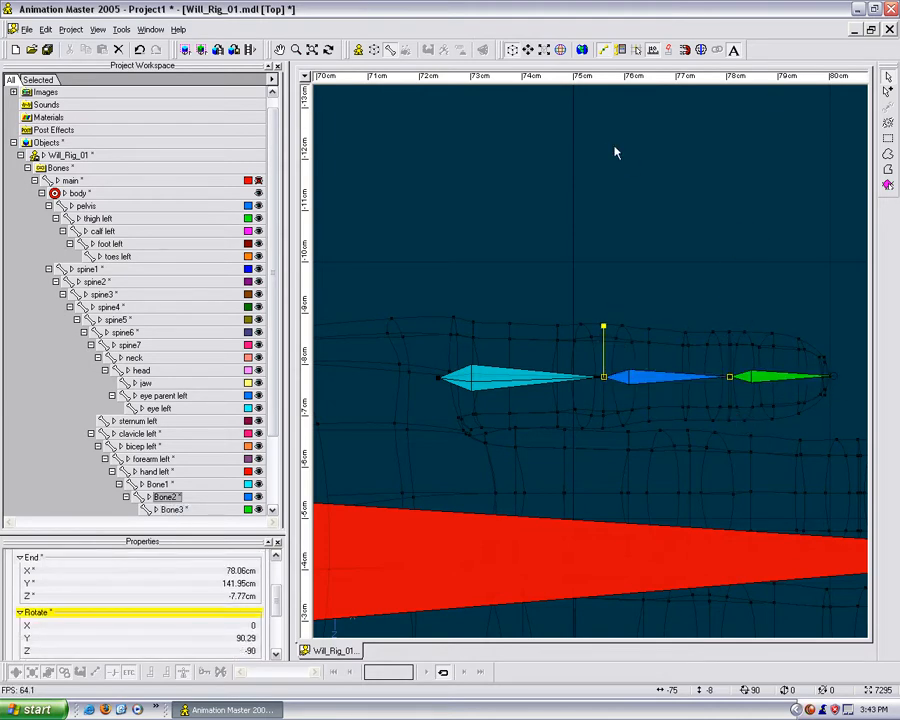
{"action": "left_click", "coordinate": [506, 370]}
{"action": "left_click_drag", "start_coordinate": [440, 408], "coordinate": [478, 133]}
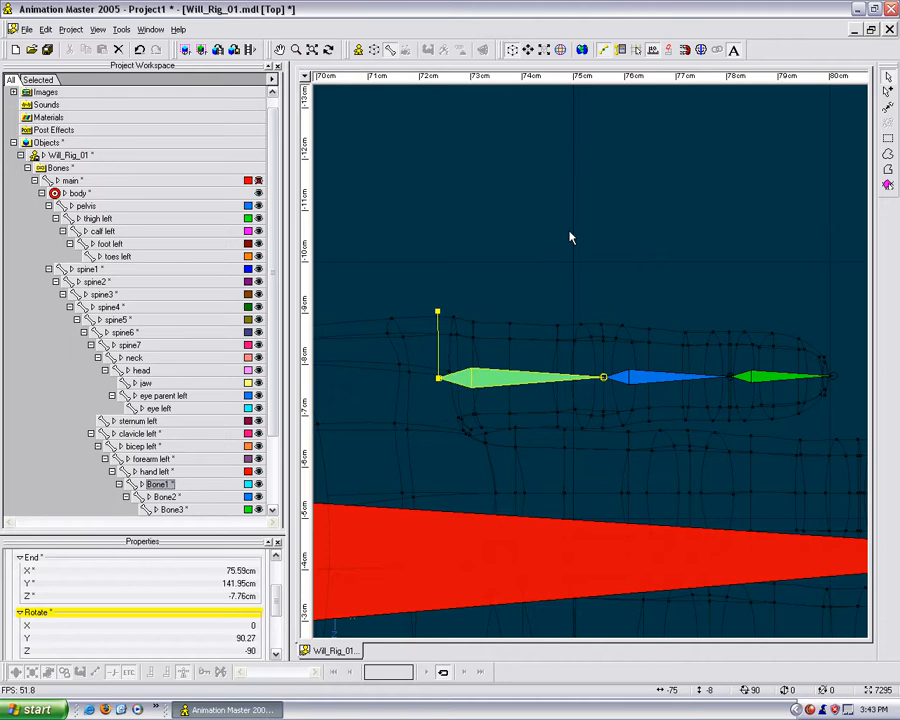
Lower the pinky bone chain into the finger mesh, to a Y position of 138.4 cm.
{"action": "key", "text": "t"}
{"action": "left_click_drag", "start_coordinate": [572, 303], "coordinate": [552, 243]}
{"action": "key", "text": "m"}
{"action": "left_click_drag", "start_coordinate": [578, 330], "coordinate": [619, 284]}
{"action": "scroll", "coordinate": [619, 284], "scroll_direction": "down", "scroll_amount": 2}
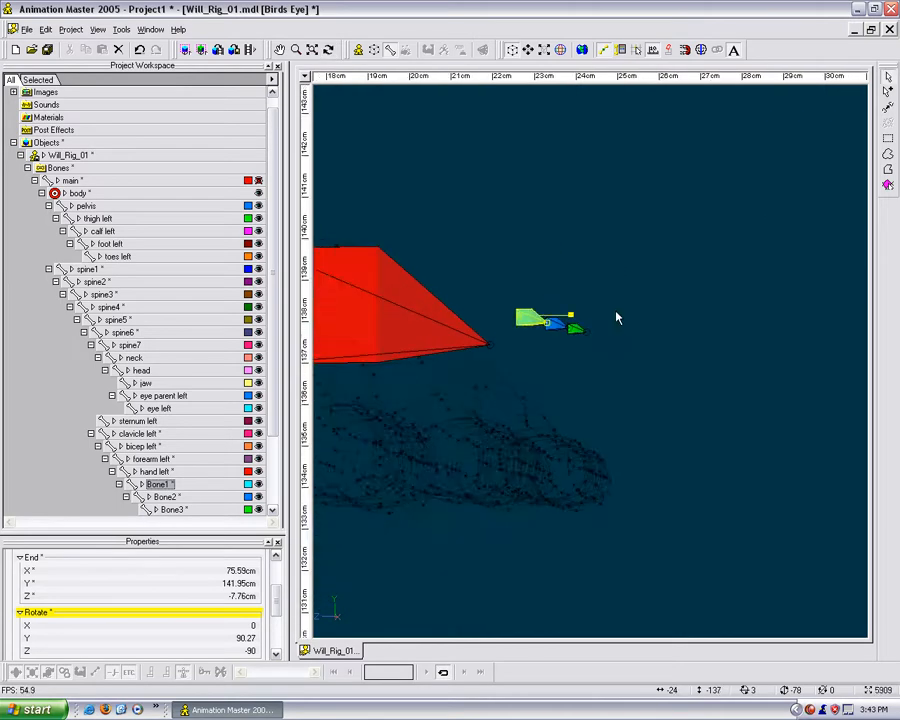
{"action": "scroll", "coordinate": [619, 284], "scroll_direction": "up", "scroll_amount": 3}
{"action": "key", "text": "t"}
{"action": "left_click_drag", "start_coordinate": [538, 342], "coordinate": [541, 492]}
{"action": "left_click", "coordinate": [532, 307]}
{"action": "left_click_drag", "start_coordinate": [565, 453], "coordinate": [679, 346]}
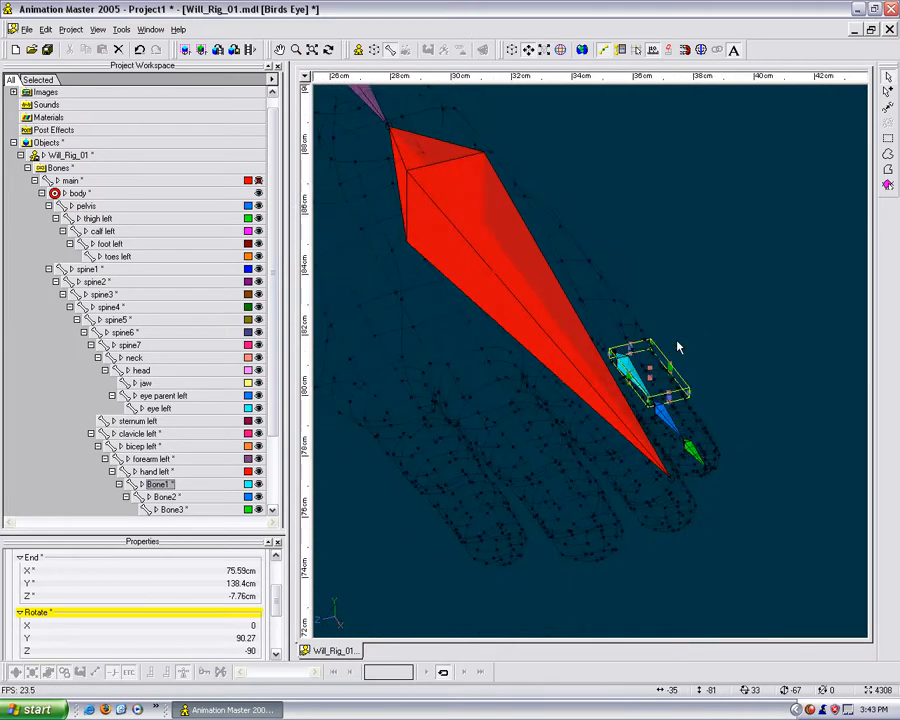
Hide the hand left bone so it does not cover the fingers.
{"action": "left_click", "coordinate": [496, 273]}
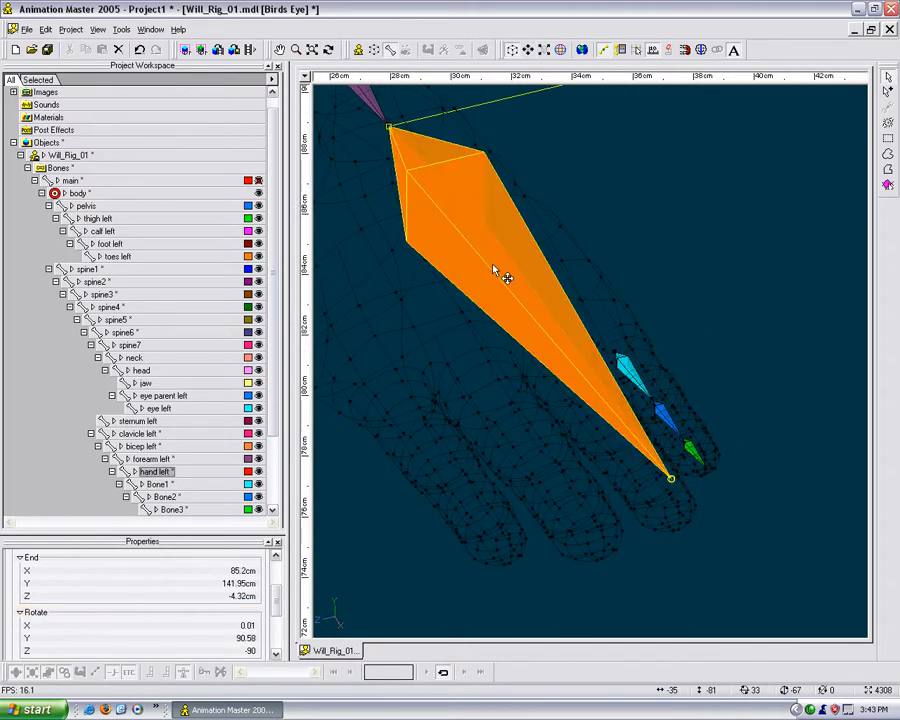
{"action": "key", "text": "h"}
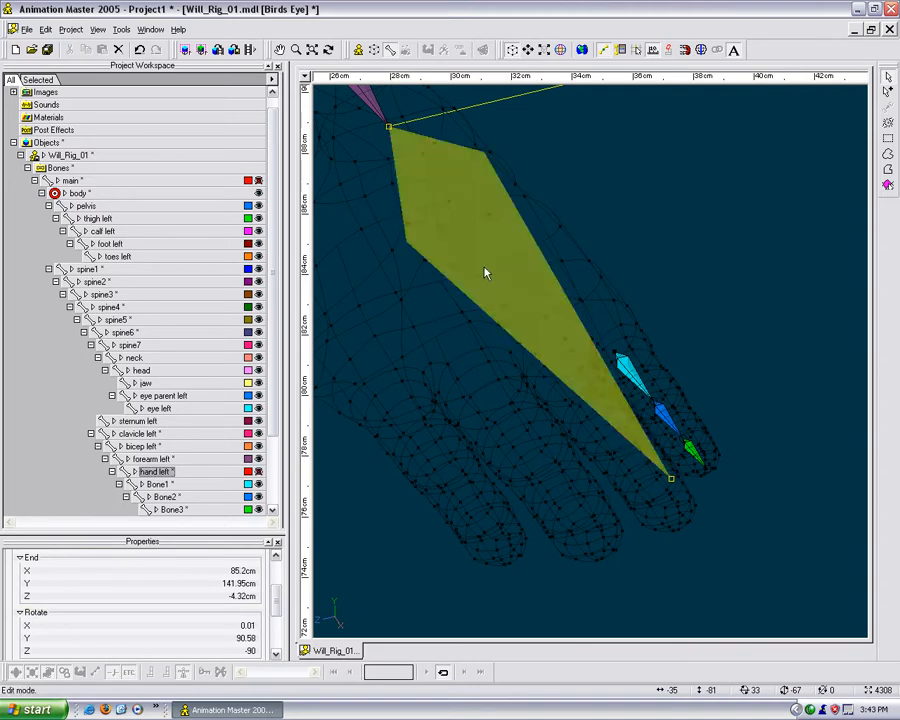
{"action": "scroll", "coordinate": [275, 447], "scroll_direction": "down", "scroll_amount": 1}
{"action": "scroll", "coordinate": [275, 447], "scroll_direction": "down", "scroll_amount": 2}
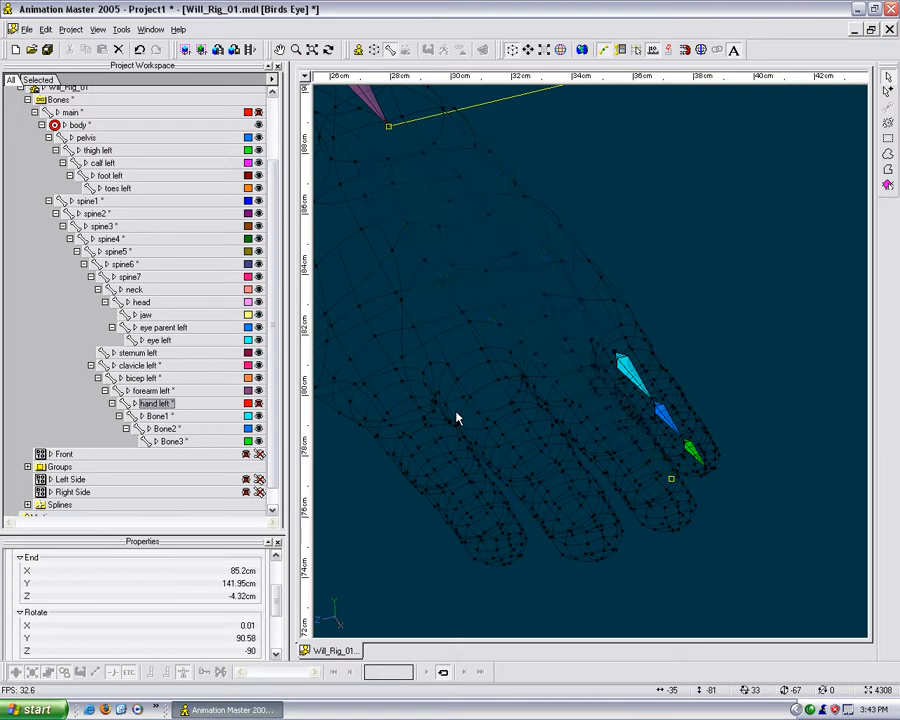
Rename Bone1 as pinky 1 left, working in the top view.
{"action": "key", "text": "5"}
{"action": "left_click", "coordinate": [613, 179]}
{"action": "scroll", "coordinate": [583, 318], "scroll_direction": "down", "scroll_amount": 2}
{"action": "middle_click_drag", "start_coordinate": [583, 318], "coordinate": [596, 249]}
{"action": "scroll", "coordinate": [571, 257], "scroll_direction": "down", "scroll_amount": 2}
{"action": "left_click", "coordinate": [175, 417]}
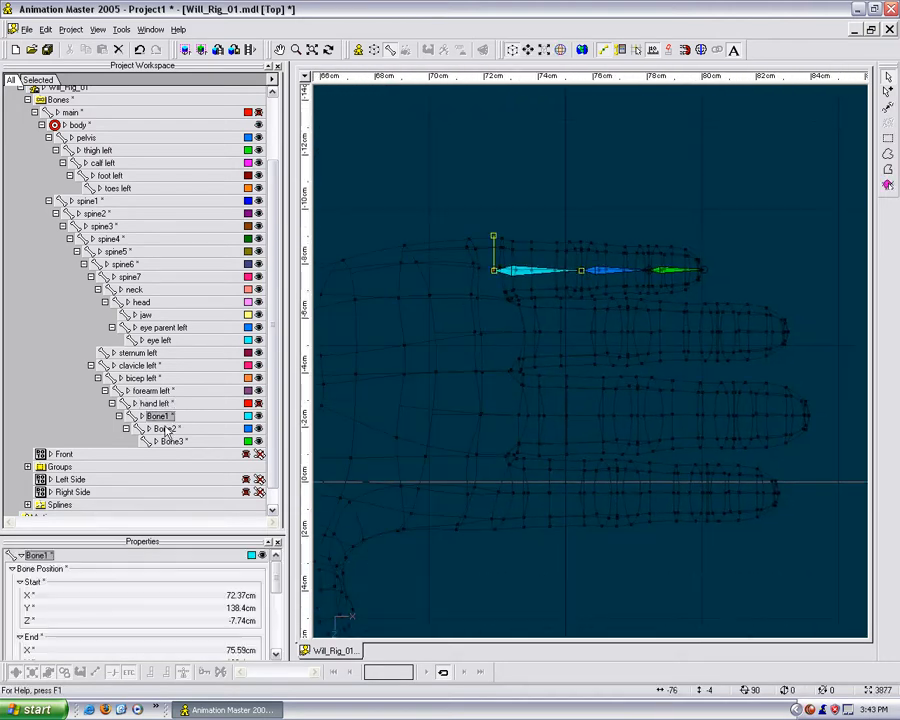
{"action": "left_click", "coordinate": [175, 417]}
{"action": "type", "text": "pinky"}
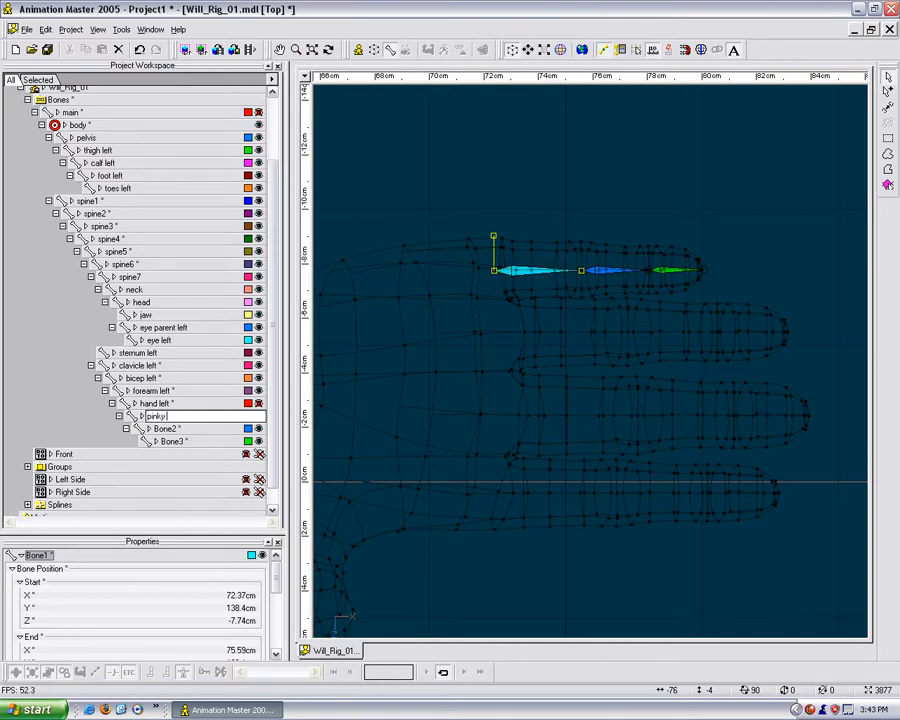
{"action": "type", "text": " 1 left"}
{"action": "key", "text": "Return"}
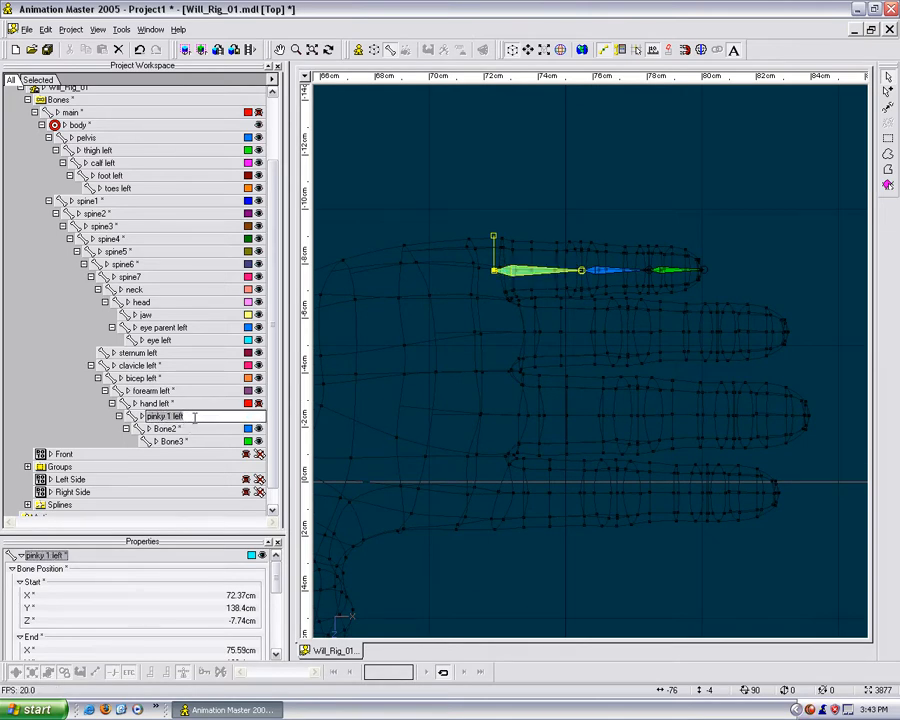
Rename Bone2 as pinky 2 left.
{"action": "left_click", "coordinate": [180, 429]}
{"action": "left_click", "coordinate": [189, 430]}
{"action": "type", "text": "pinky 1 left"}
{"action": "left_click", "coordinate": [211, 427]}
{"action": "key", "text": "BackSpace"}
{"action": "type", "text": "2"}
{"action": "key", "text": "Return"}
Rename Bone3 as pinky 3 left.
{"action": "left_click", "coordinate": [172, 442]}
{"action": "left_click", "coordinate": [173, 444]}
{"action": "type", "text": "pinky 1 left"}
{"action": "key", "text": "BackSpace"}
{"action": "type", "text": "3"}
{"action": "key", "text": "Return"}
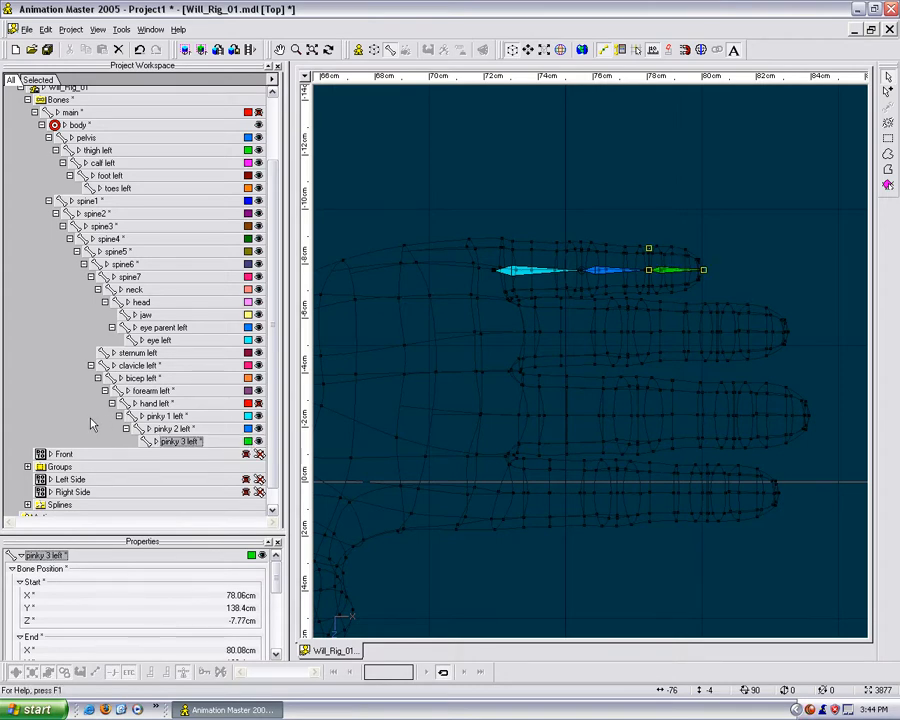
Duplicate the pinky 1 left bone chain under the hand left bone.
{"action": "left_click", "coordinate": [90, 424]}
{"action": "left_click", "coordinate": [166, 416]}
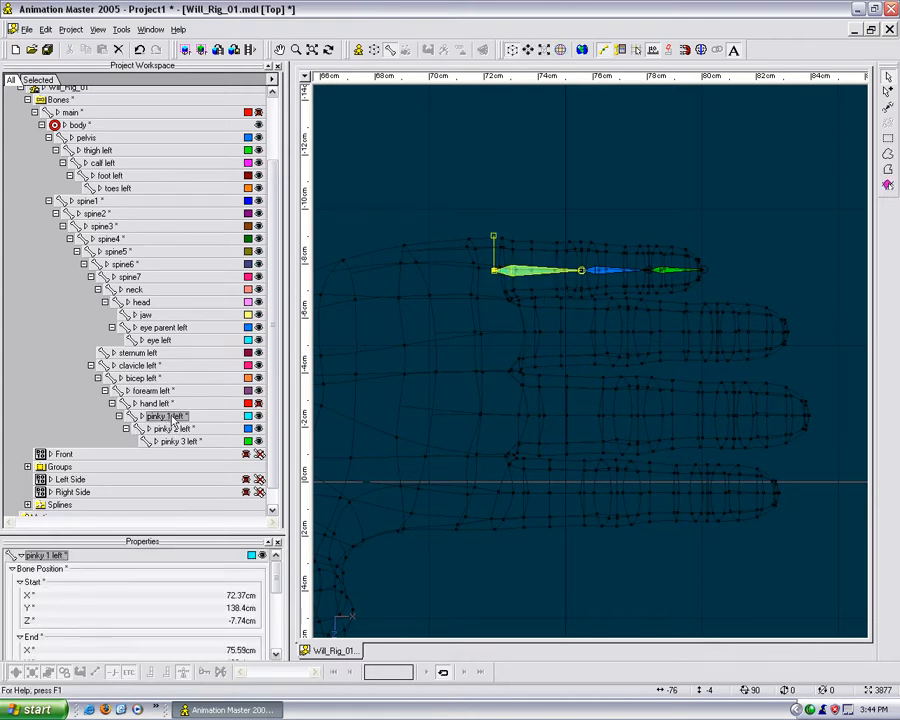
{"action": "left_click_drag", "start_coordinate": [172, 416], "coordinate": [163, 399], "text": "ctrl"}
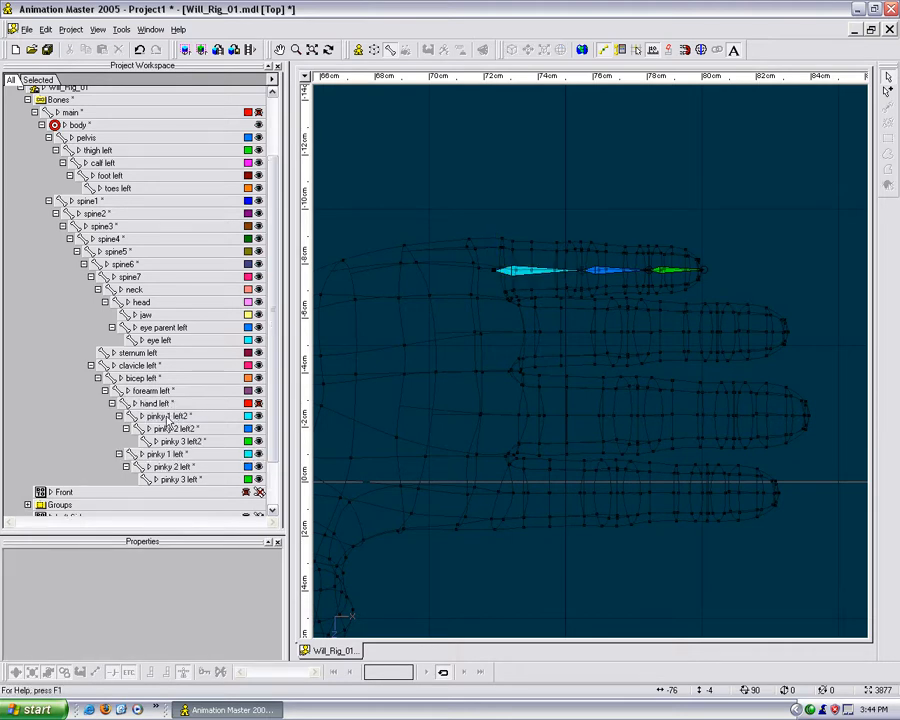
Rename the first bone of the duplicated chain as ring 1 left.
{"action": "left_click", "coordinate": [168, 417]}
{"action": "left_click", "coordinate": [168, 417]}
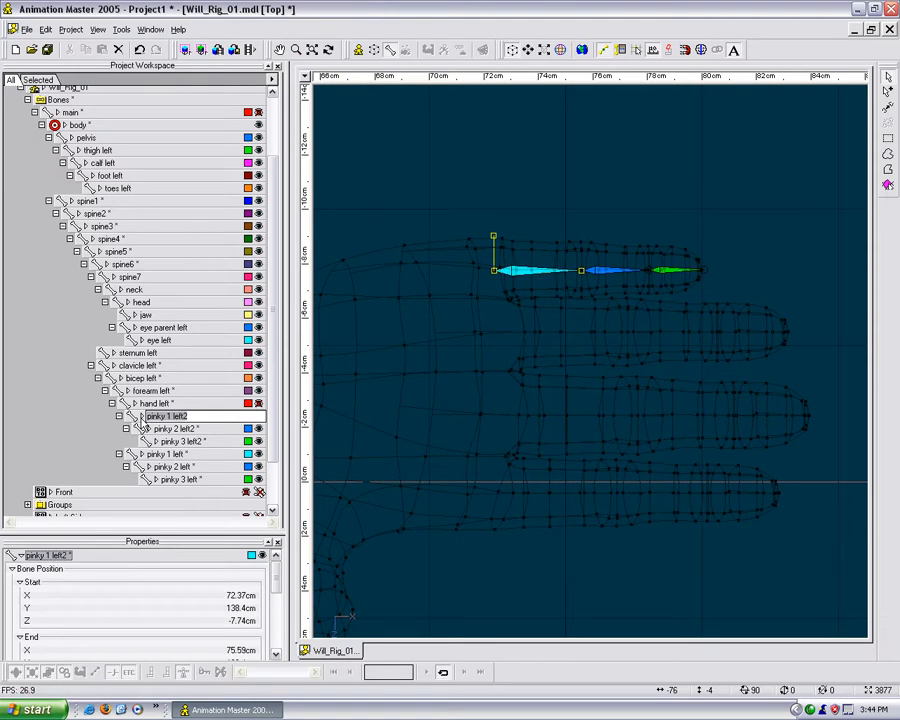
{"action": "type", "text": "ring 1 left"}
{"action": "key", "text": "Return"}
Rename the second bone of the duplicated chain as ring 2 left.
{"action": "left_click", "coordinate": [197, 432]}
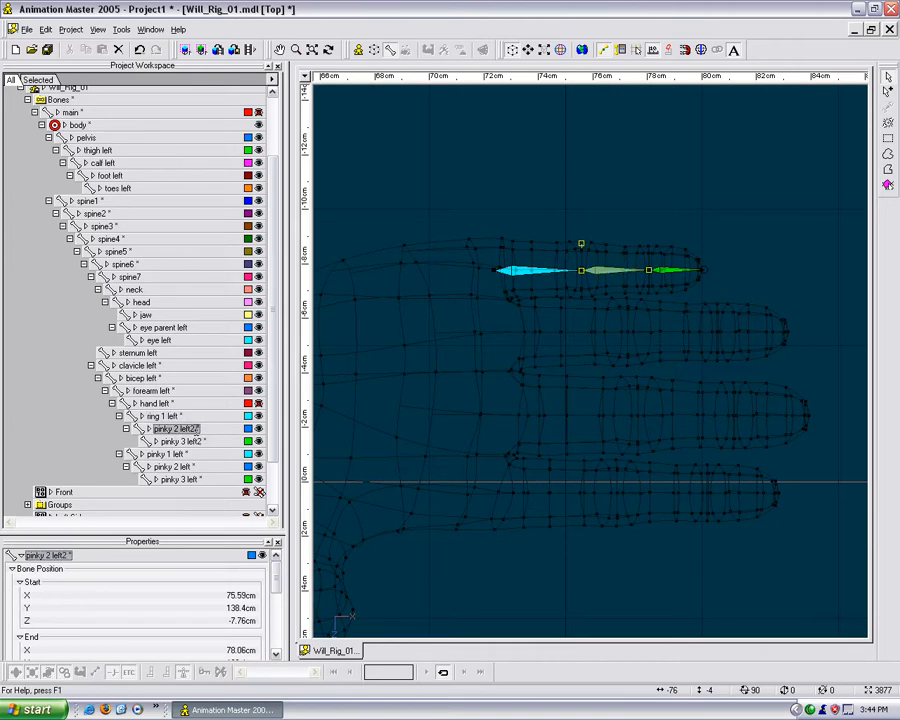
{"action": "left_click", "coordinate": [197, 432]}
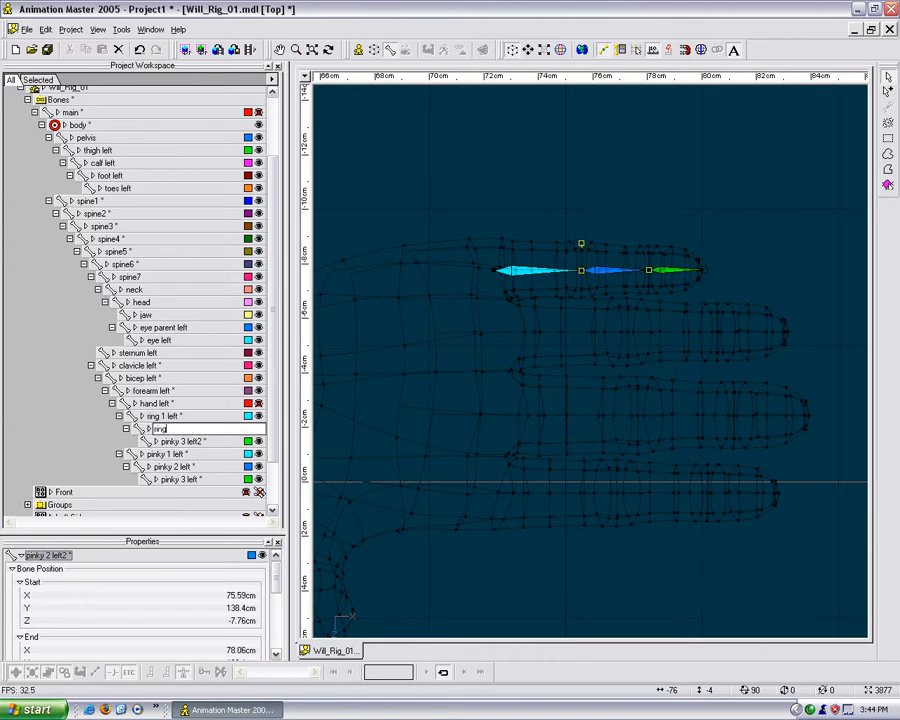
{"action": "type", "text": "ring 2 left"}
{"action": "key", "text": "Return"}
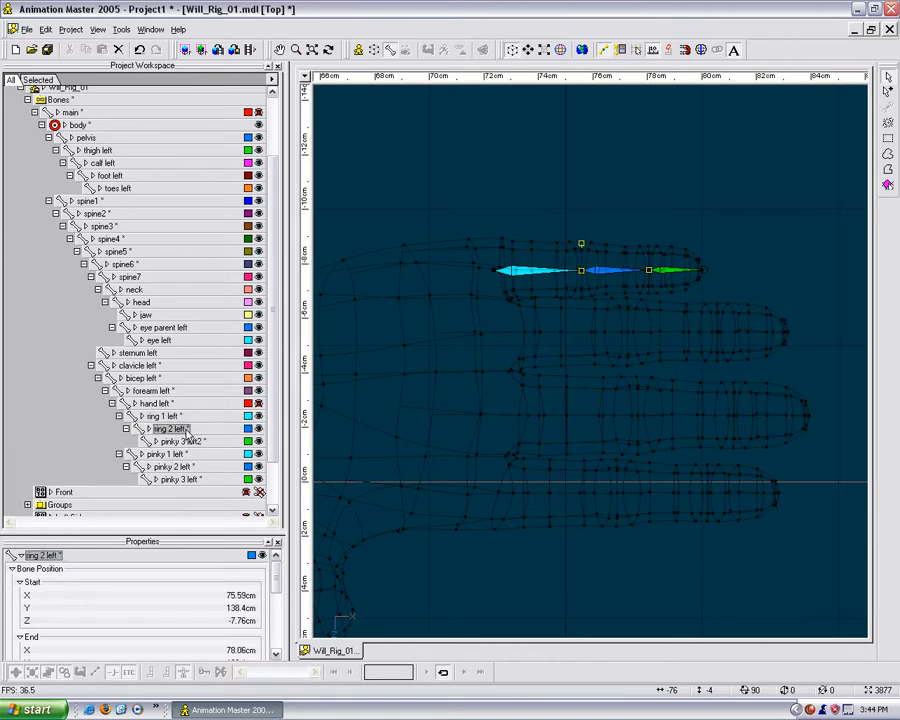
Rename the third bone of the duplicated chain as ring 3 left.
{"action": "left_click", "coordinate": [185, 441]}
{"action": "left_click", "coordinate": [235, 444]}
{"action": "type", "text": "ring 3 "}
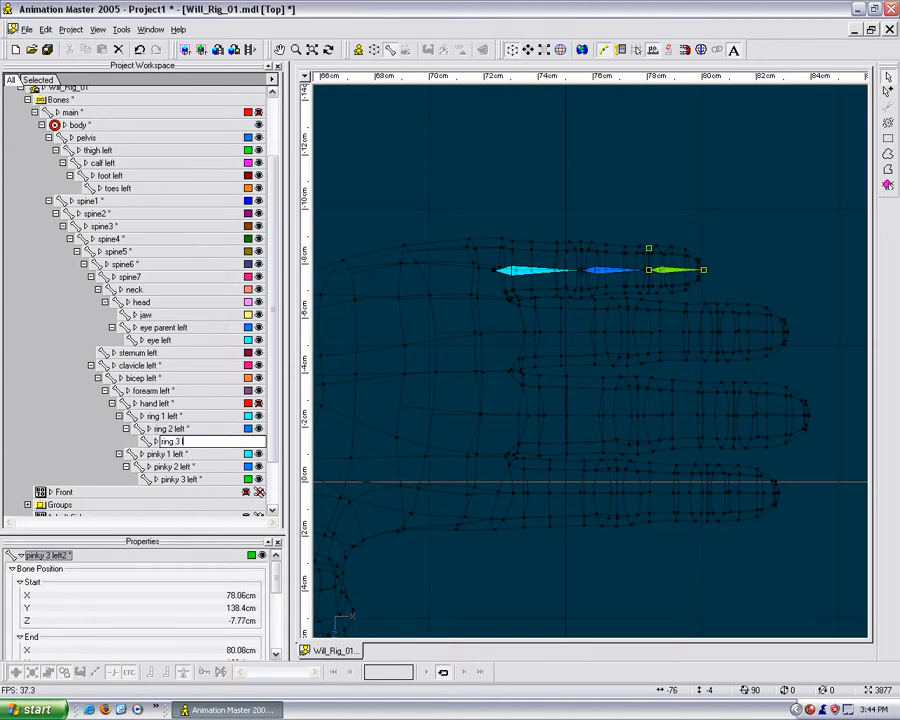
{"action": "type", "text": "left"}
{"action": "key", "text": "Return"}
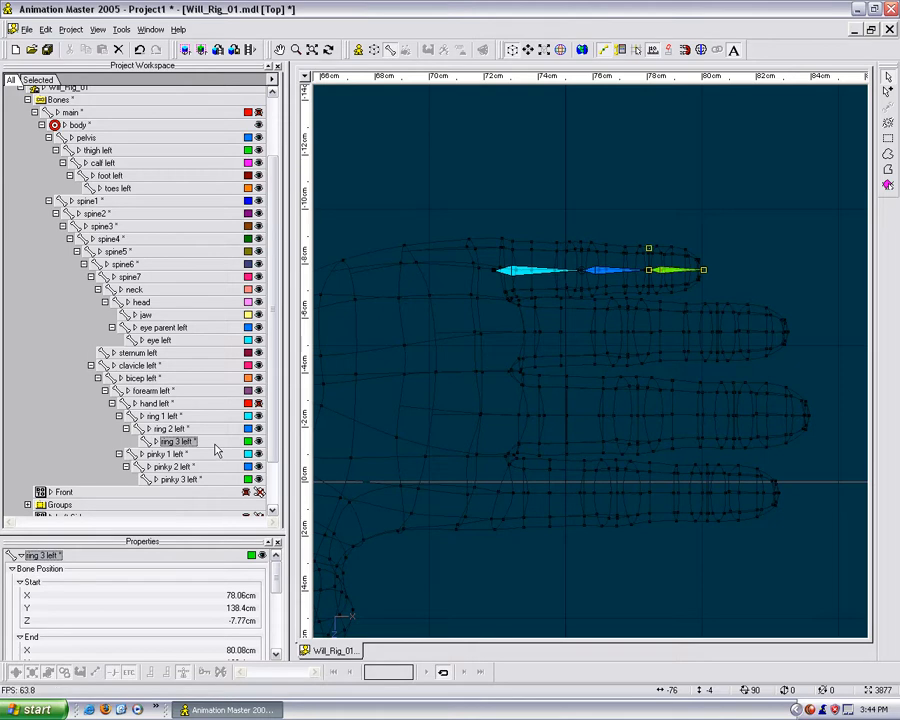
Move the ring 1 left bone chain onto the ring finger, starting at about X 72.8 cm and Z -5.5 cm.
{"action": "left_click", "coordinate": [165, 416]}
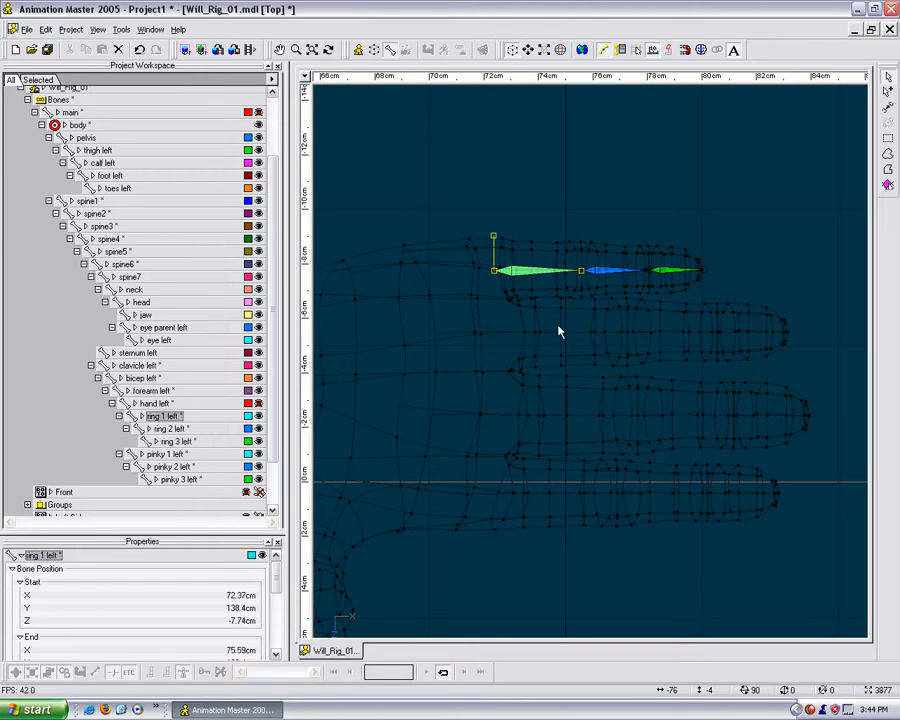
{"action": "key", "text": "n"}
{"action": "left_click_drag", "start_coordinate": [539, 281], "coordinate": [498, 346]}
{"action": "left_click_drag", "start_coordinate": [595, 330], "coordinate": [607, 328]}
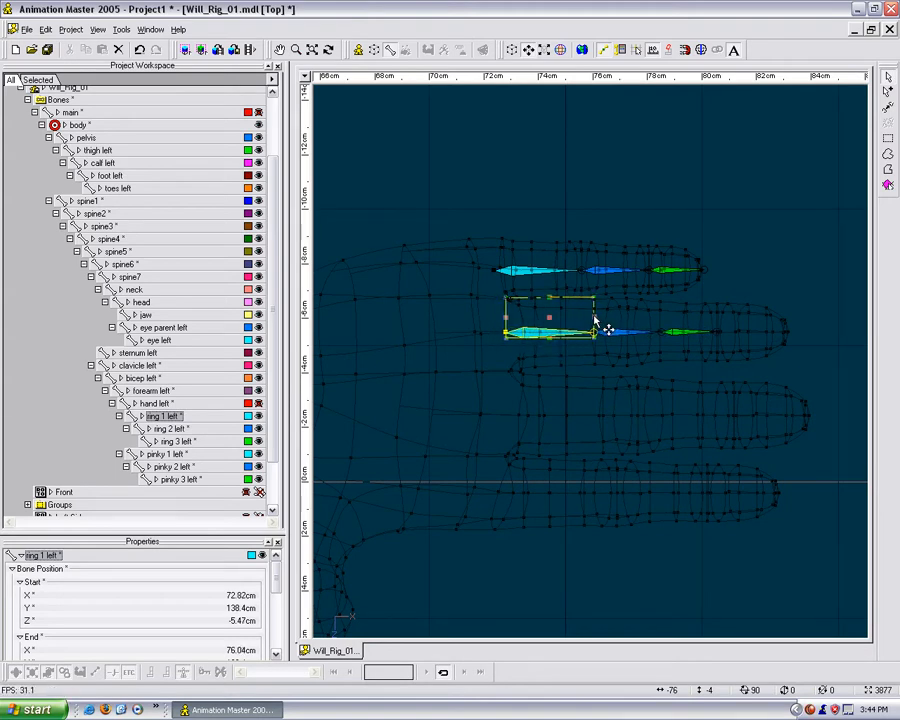
Scale up the ring 1 left bone with its children until its tip reaches the finger's first joint at about X 77.3 cm.
{"action": "scroll", "coordinate": [620, 348], "scroll_direction": "up", "scroll_amount": 2}
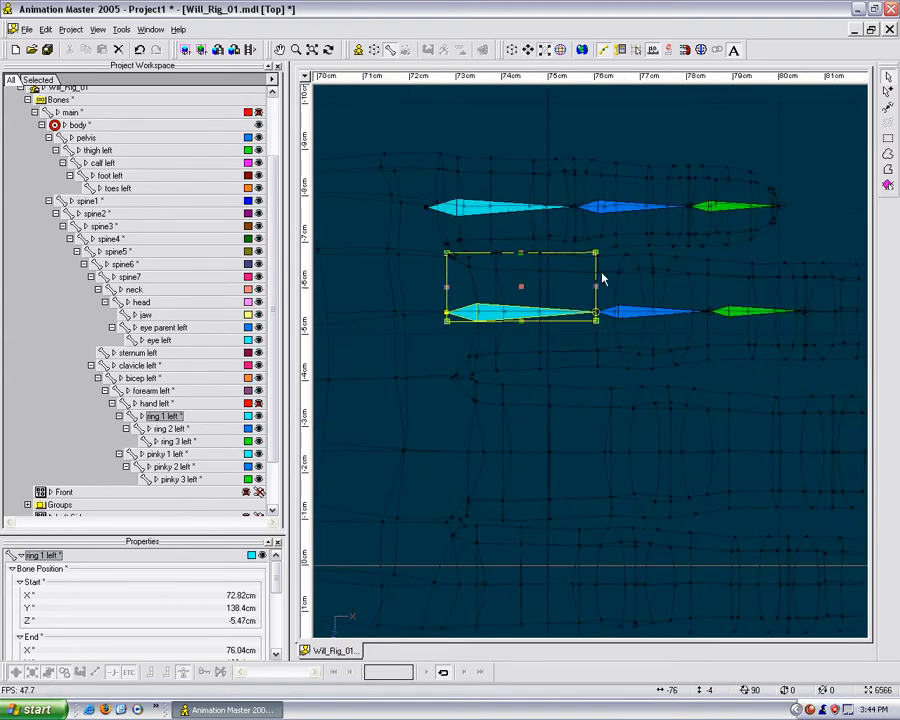
{"action": "left_click", "coordinate": [598, 249]}
{"action": "left_click", "coordinate": [597, 271]}
{"action": "left_click", "coordinate": [550, 314]}
{"action": "left_click", "coordinate": [566, 318]}
{"action": "left_click_drag", "start_coordinate": [609, 254], "coordinate": [662, 253]}
Scale the ring 2 left bone down slightly so it ends at the finger's last joint at about X 80.6 cm.
{"action": "middle_click_drag", "start_coordinate": [704, 318], "coordinate": [542, 325]}
{"action": "left_click", "coordinate": [553, 325]}
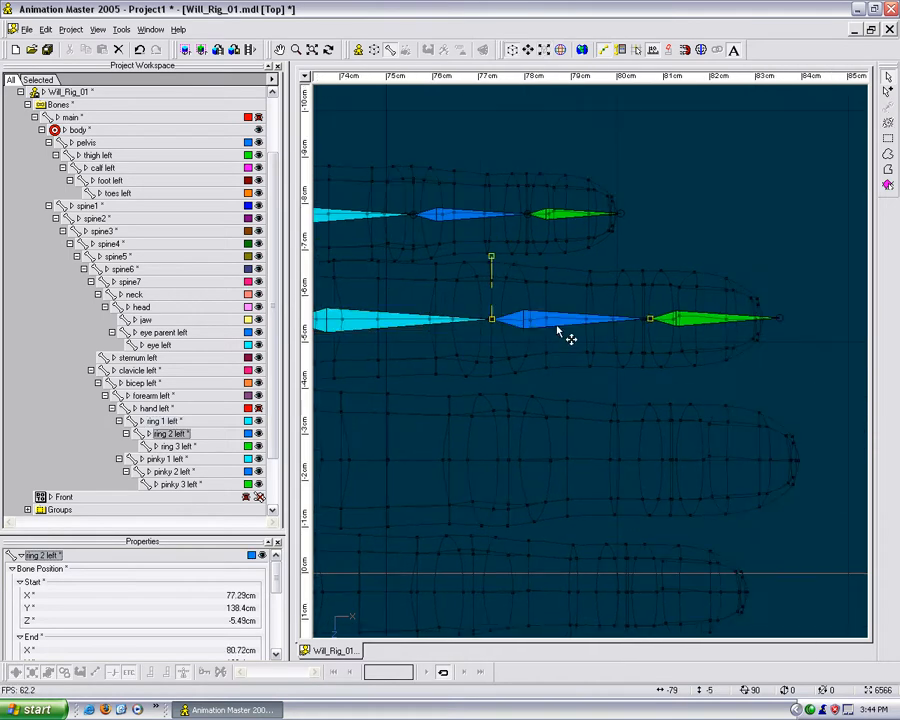
{"action": "left_click", "coordinate": [558, 330]}
{"action": "left_click_drag", "start_coordinate": [648, 257], "coordinate": [644, 258]}
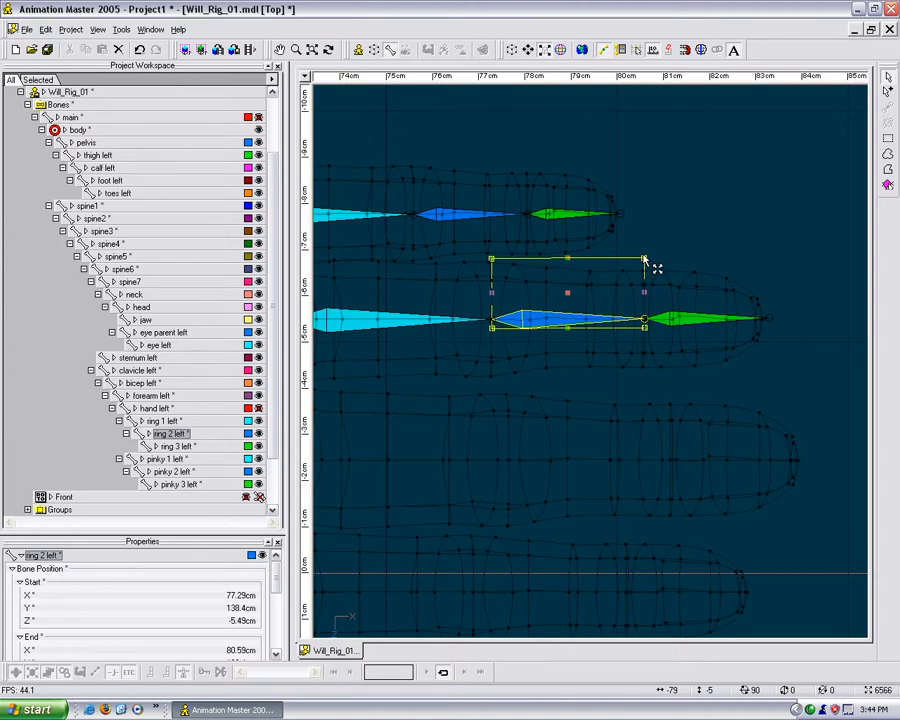
Duplicate the ring 1 left bone with its children under the hand left bone.
{"action": "left_click", "coordinate": [660, 230]}
{"action": "scroll", "coordinate": [657, 240], "scroll_direction": "down", "scroll_amount": 2}
{"action": "middle_click_drag", "start_coordinate": [597, 346], "coordinate": [623, 298]}
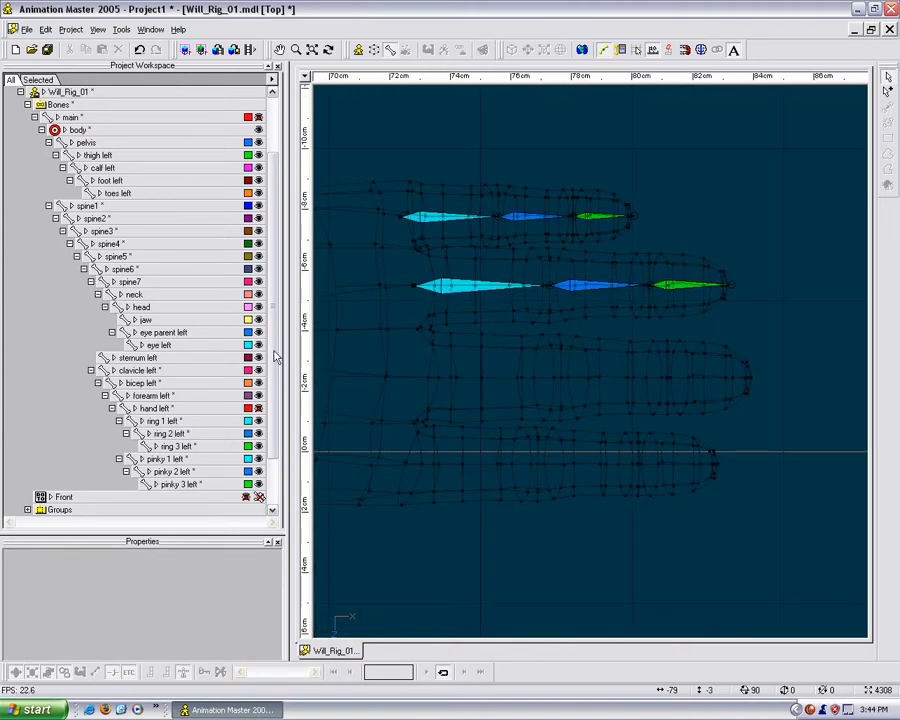
{"action": "scroll", "coordinate": [219, 438], "scroll_direction": "down", "scroll_amount": 2}
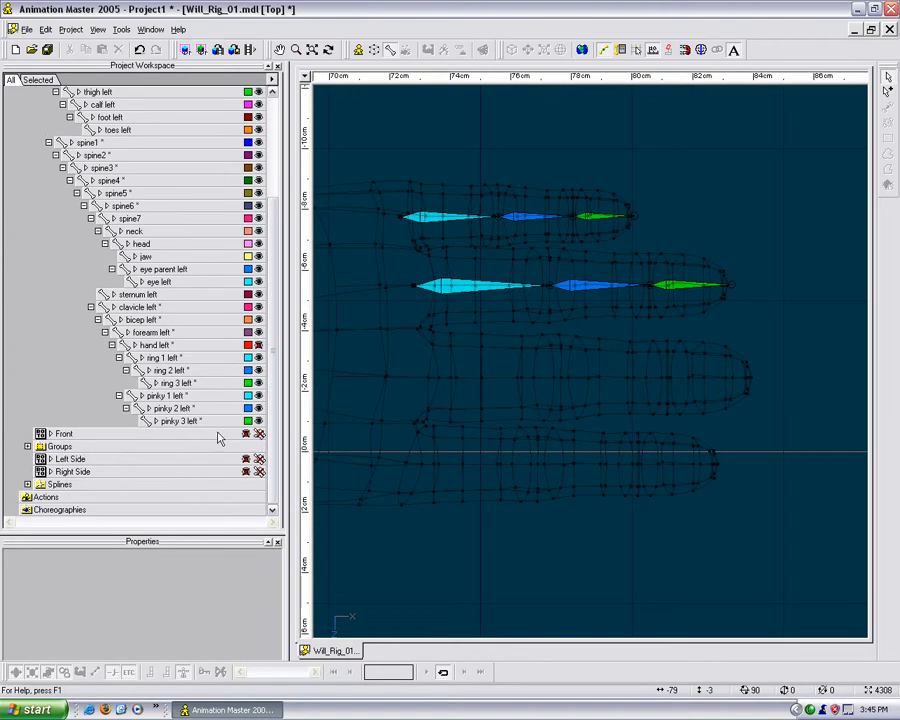
{"action": "left_click", "coordinate": [165, 358]}
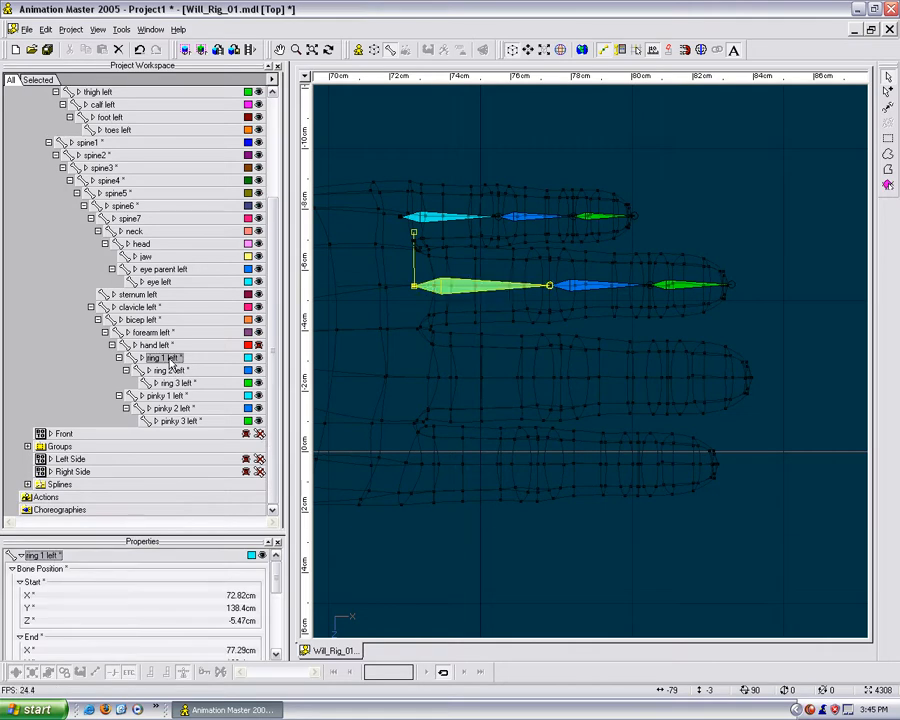
{"action": "key", "text": "ctrl+c"}
{"action": "key", "text": "ctrl+v"}
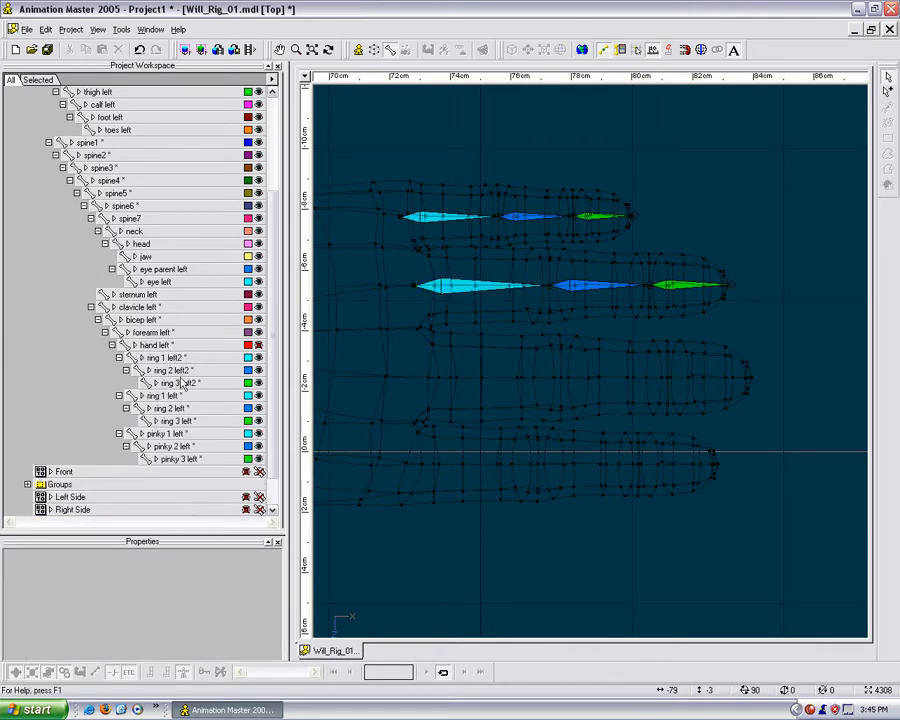
Rename the first bone of the duplicated ring chain as middle 1 left.
{"action": "left_click", "coordinate": [171, 358]}
{"action": "left_click", "coordinate": [188, 358]}
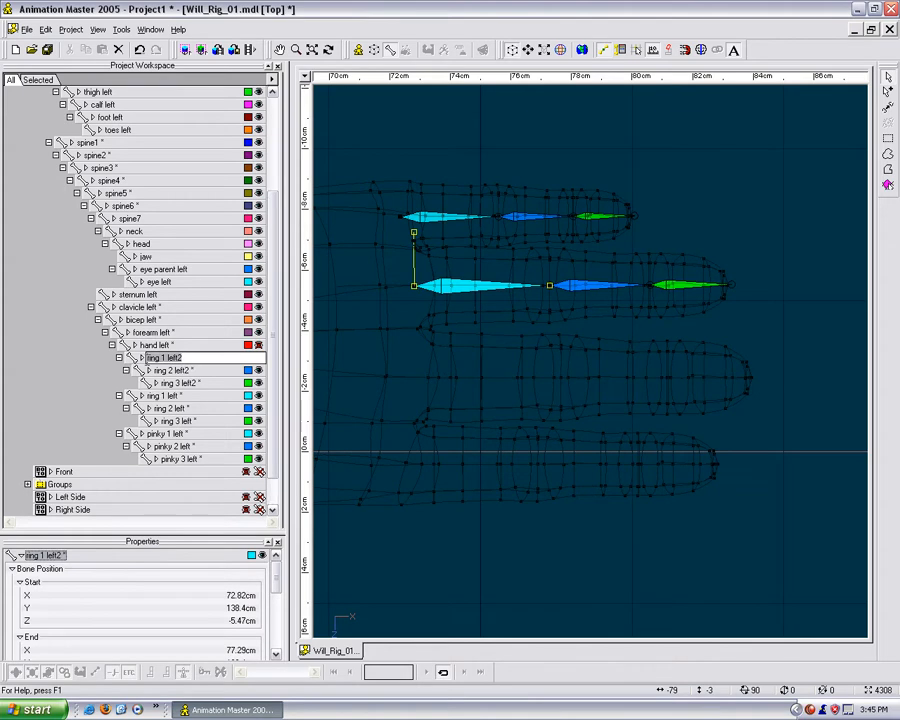
{"action": "type", "text": "middle 1 left"}
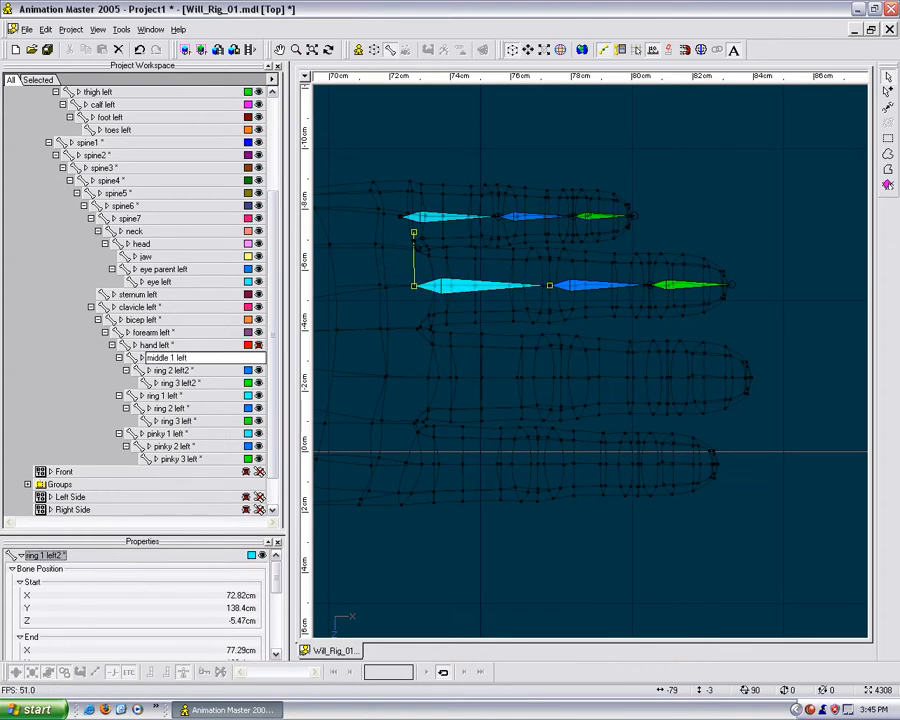
Rename the second bone of the duplicated ring chain as middle 2 left.
{"action": "left_click", "coordinate": [184, 371]}
{"action": "left_click", "coordinate": [187, 372]}
{"action": "key", "text": "ctrl+v"}
{"action": "key", "text": "Left"}
{"action": "key", "text": "Left"}
{"action": "key", "text": "Left"}
{"action": "key", "text": "Left"}
{"action": "key", "text": "Left"}
{"action": "left_click", "coordinate": [233, 366]}
{"action": "key", "text": "BackSpace"}
{"action": "type", "text": "2"}
{"action": "key", "text": "Return"}
Rename the third bone of the duplicated ring chain as middle 3 left.
{"action": "left_click", "coordinate": [185, 384]}
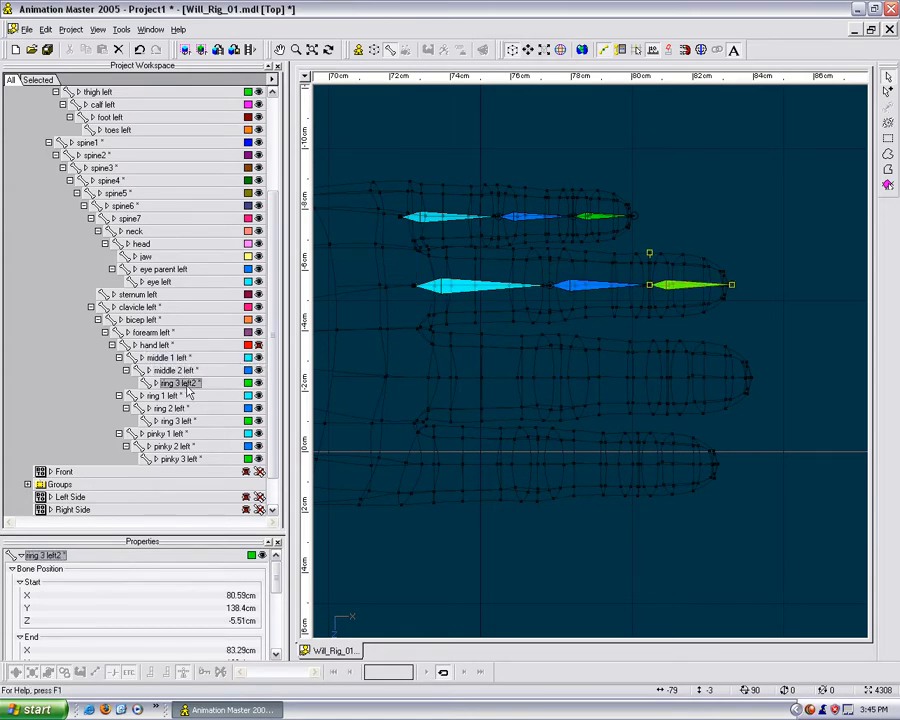
{"action": "left_click", "coordinate": [186, 385]}
{"action": "key", "text": "ctrl+v"}
{"action": "key", "text": "Left"}
{"action": "key", "text": "Left"}
{"action": "key", "text": "Left"}
{"action": "key", "text": "Left"}
{"action": "key", "text": "Left"}
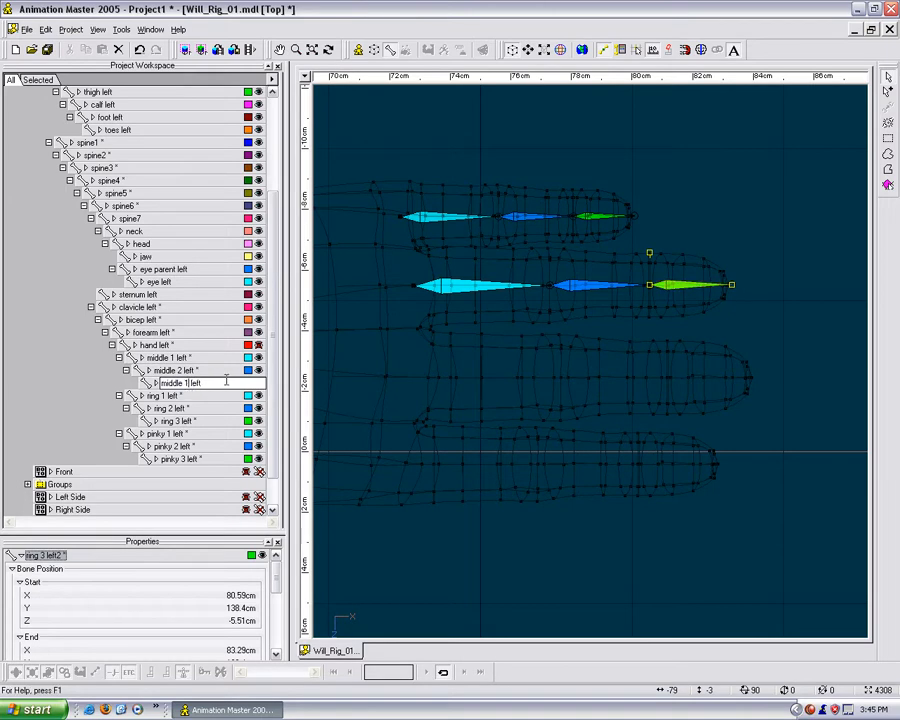
{"action": "key", "text": "BackSpace"}
{"action": "type", "text": "3"}
{"action": "key", "text": "Return"}
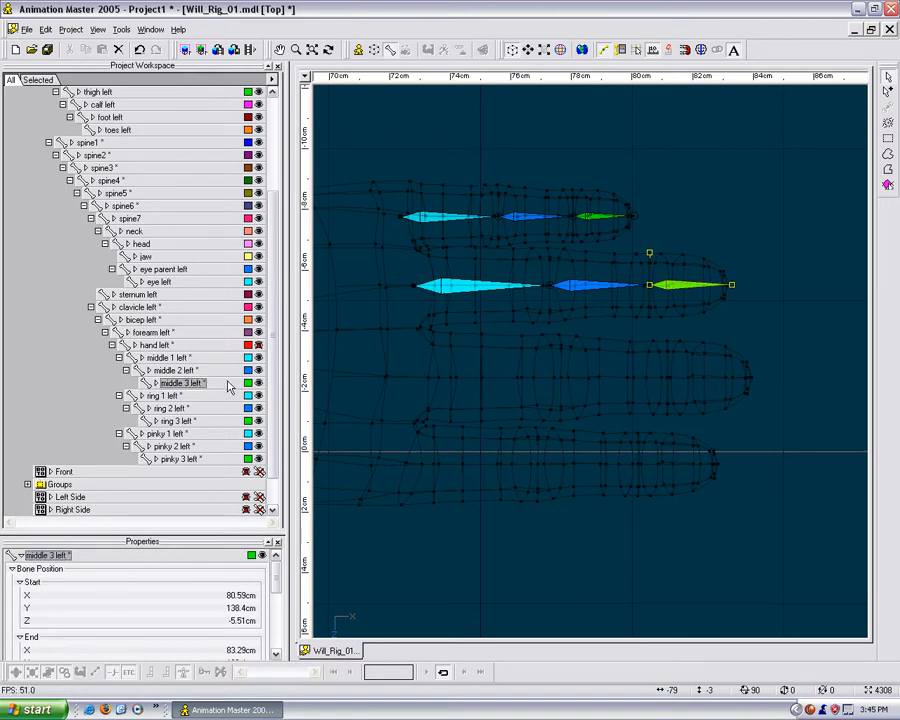
Move the middle 1 left chain onto the middle finger at about X 73 cm, Z -2.4 cm, and scale it up to end at about X 77.7 cm.
{"action": "left_click", "coordinate": [162, 359]}
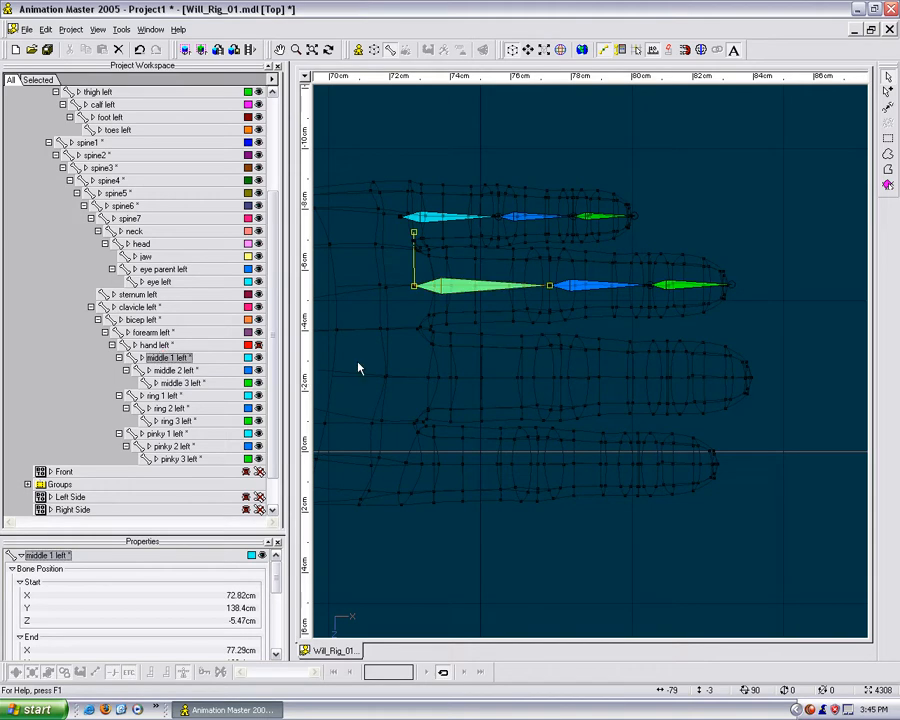
{"action": "key", "text": "n"}
{"action": "left_click_drag", "start_coordinate": [483, 293], "coordinate": [478, 390]}
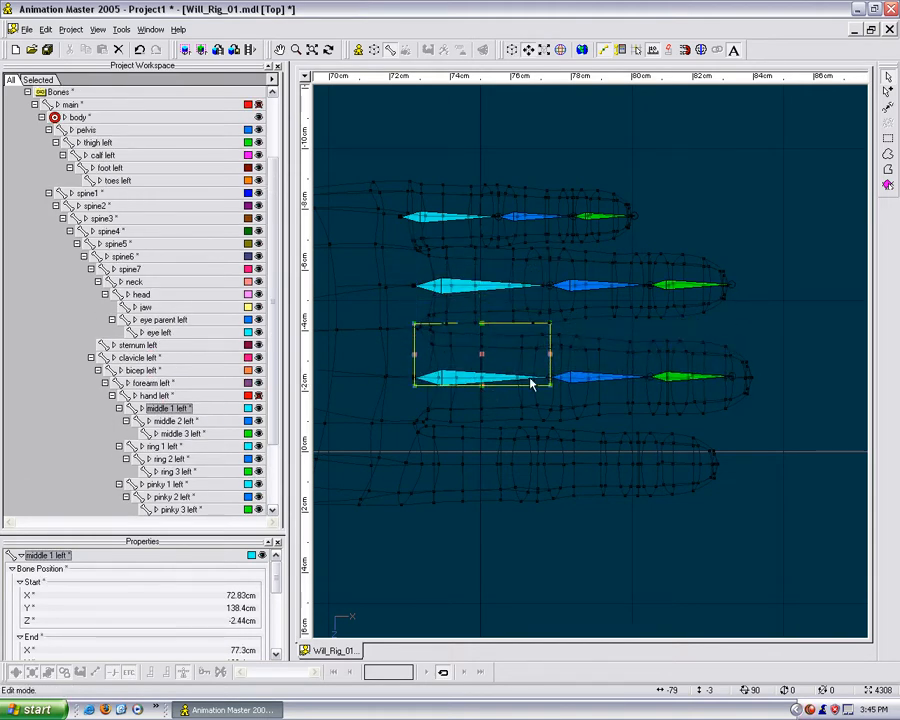
{"action": "left_click_drag", "start_coordinate": [562, 366], "coordinate": [570, 366]}
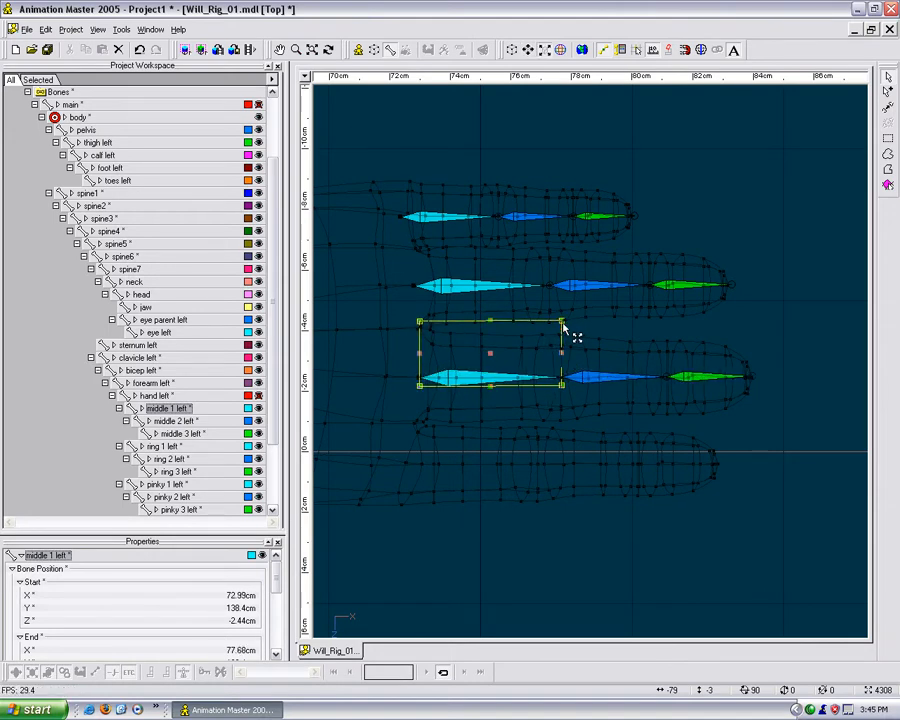
Scale the middle 2 left bone up slightly so it ends at the finger's last joint at about X 81.2 cm.
{"action": "left_click", "coordinate": [615, 376]}
{"action": "key", "text": "s"}
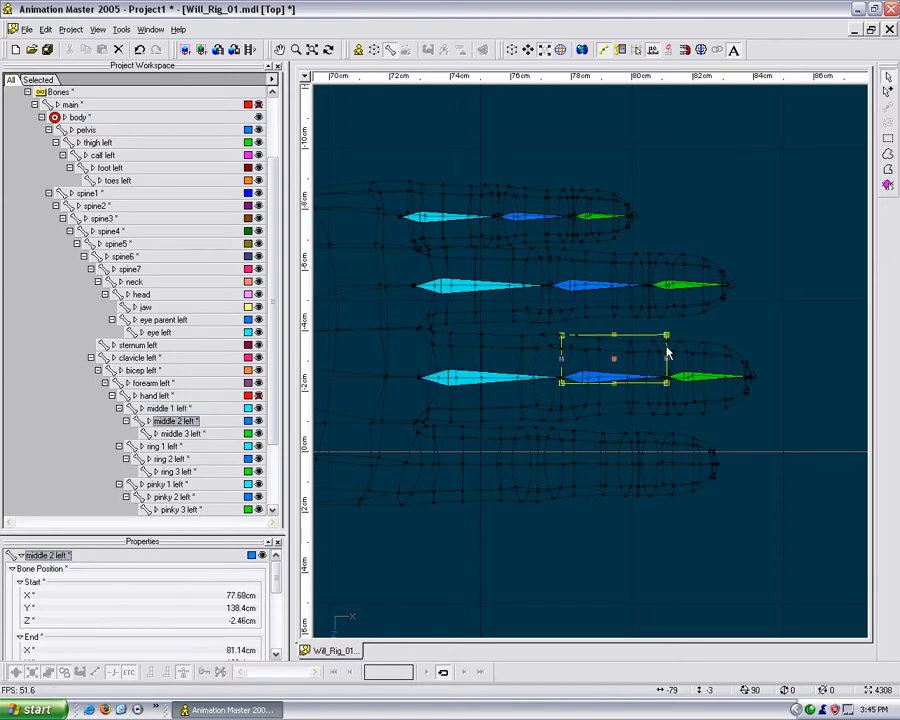
{"action": "left_click_drag", "start_coordinate": [667, 335], "coordinate": [670, 336]}
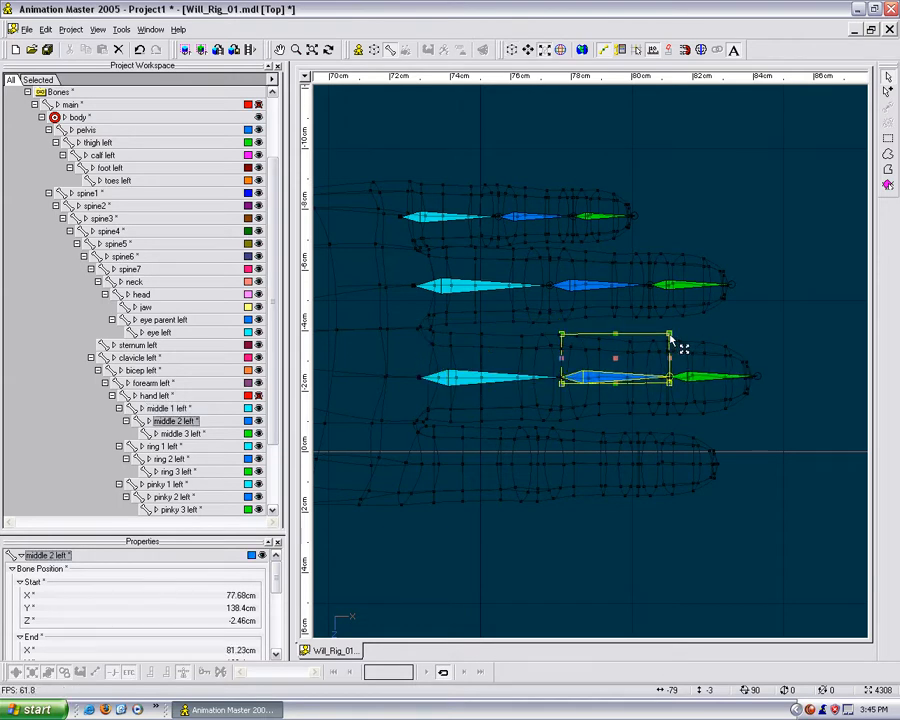
{"action": "left_click", "coordinate": [772, 315]}
{"action": "key", "text": "ctrl+shift+d"}
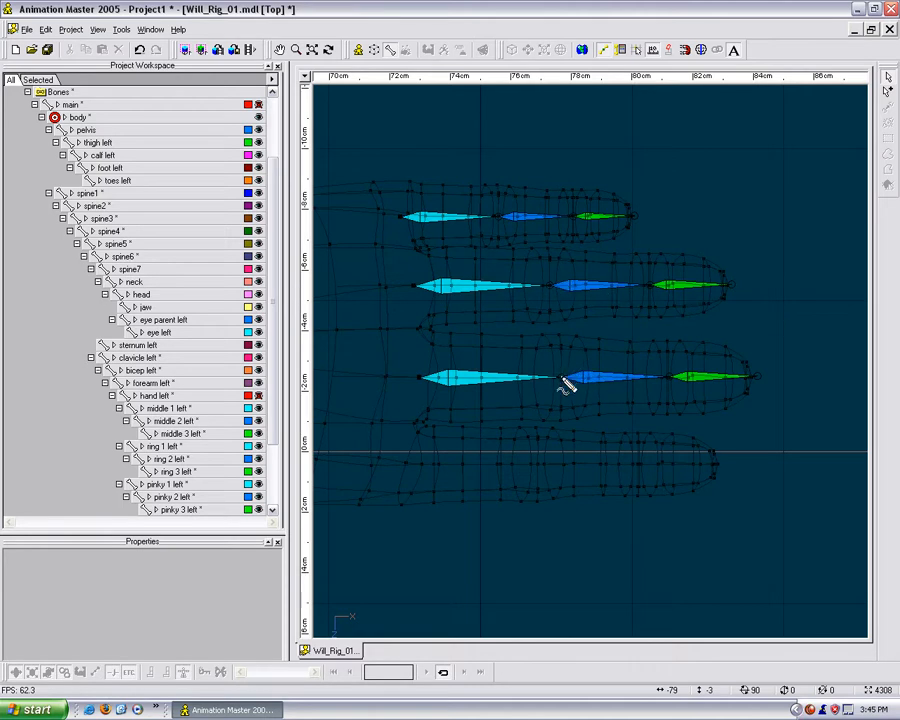
{"action": "left_click_drag", "start_coordinate": [562, 378], "coordinate": [559, 421]}
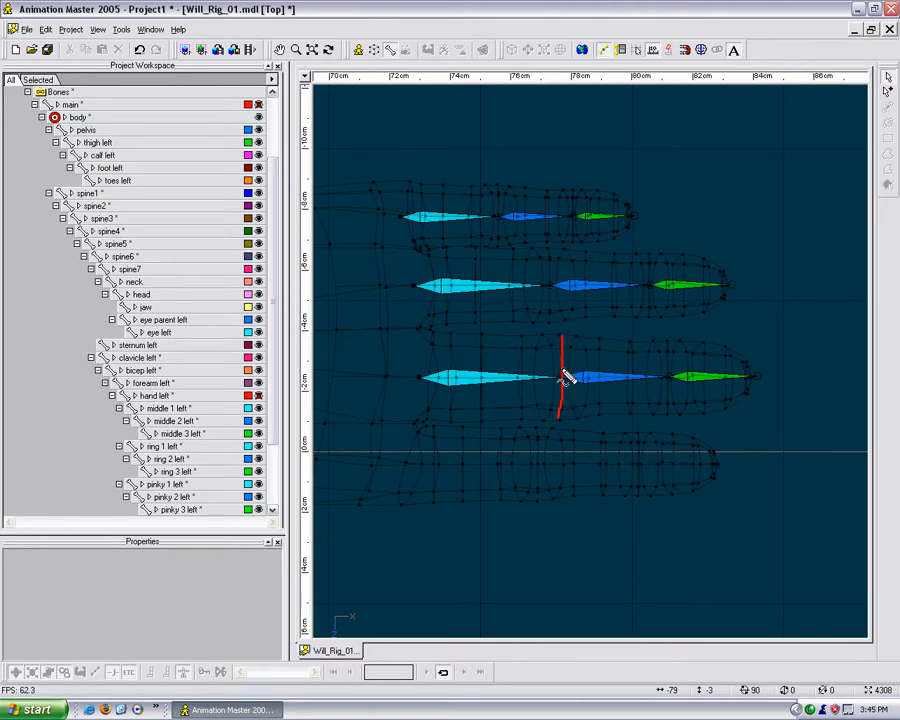
{"action": "left_click_drag", "start_coordinate": [670, 373], "coordinate": [680, 386]}
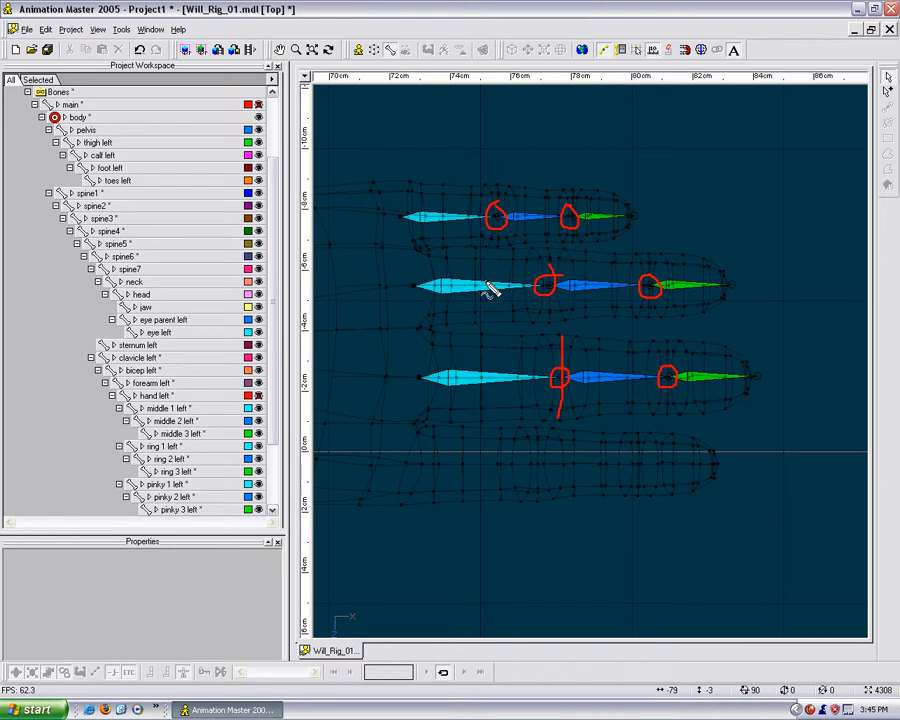
{"action": "key", "text": "Escape"}
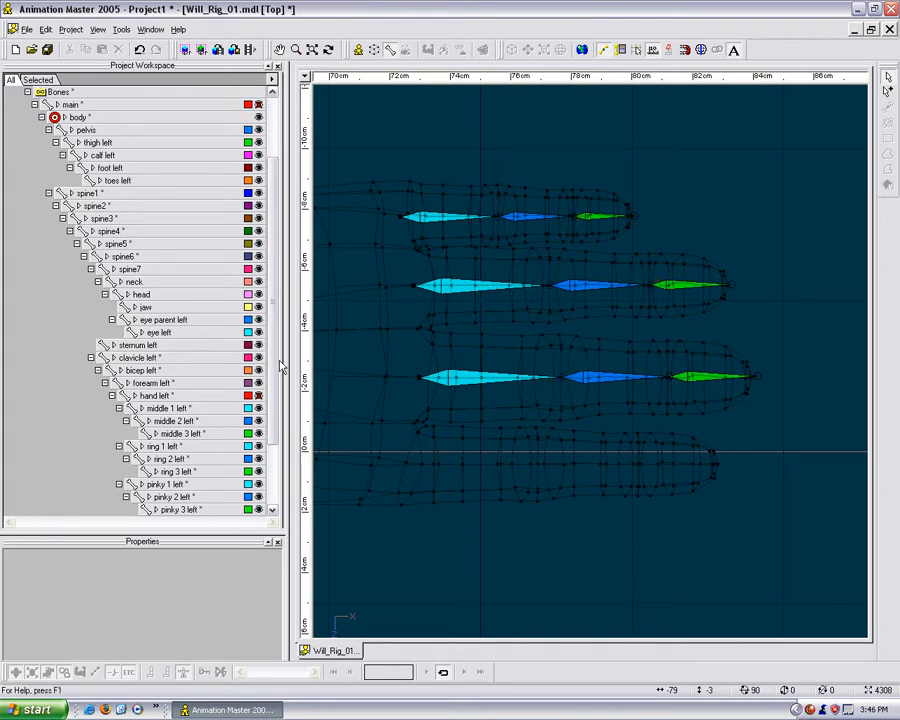
Duplicate the middle 1 left bone with its children and rename the copy's first bone as index 1 left.
{"action": "scroll", "coordinate": [270, 400], "scroll_direction": "down", "scroll_amount": 3}
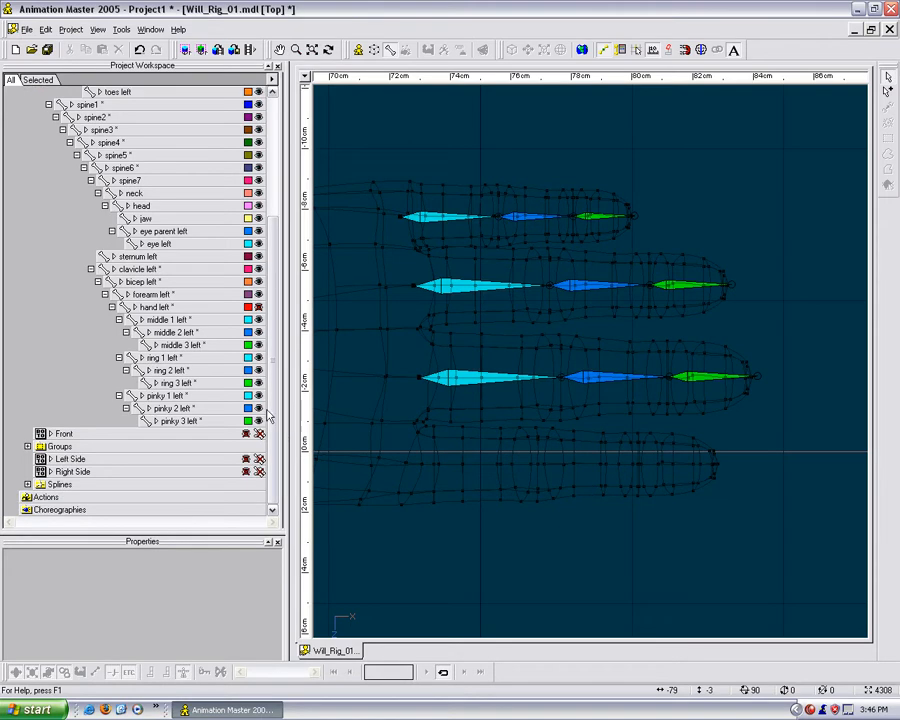
{"action": "left_click", "coordinate": [162, 319]}
{"action": "mouse_move", "coordinate": [162, 321]}
{"action": "left_mouse_down", "text": "ctrl"}
{"action": "mouse_move", "coordinate": [171, 315]}
{"action": "mouse_move", "coordinate": [161, 309]}
{"action": "left_mouse_up", "text": "ctrl"}
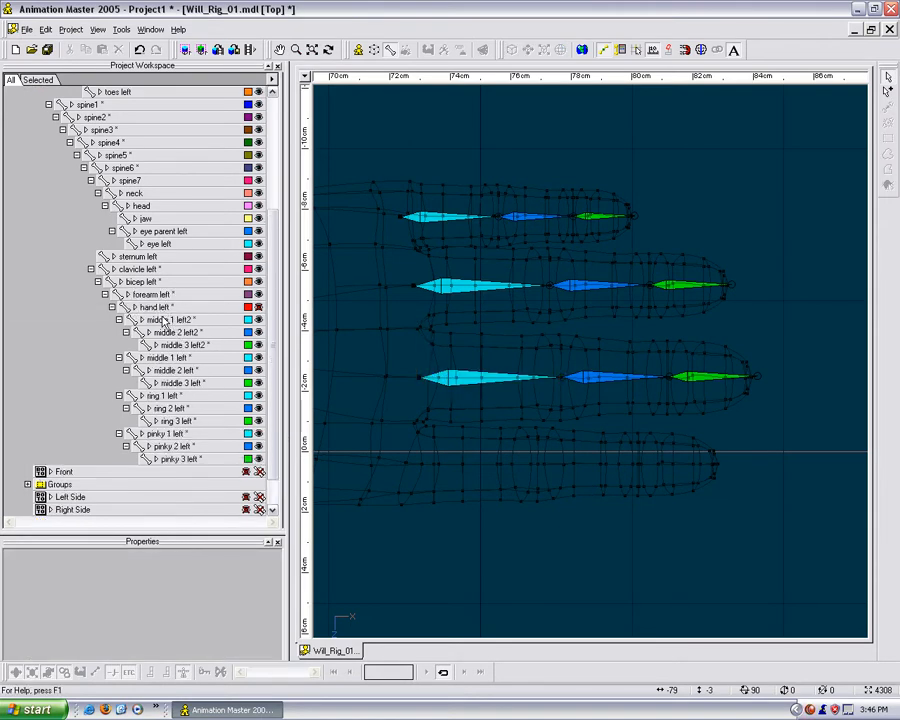
{"action": "left_click", "coordinate": [162, 319]}
{"action": "left_click", "coordinate": [162, 319]}
{"action": "type", "text": "index 1 left"}
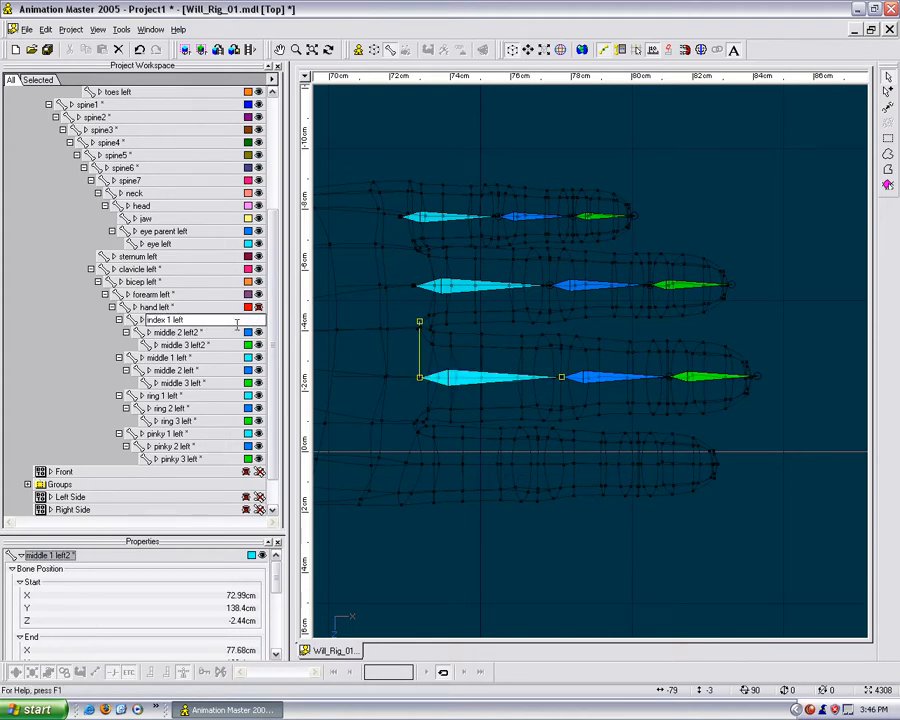
Rename the second bone of the duplicated middle chain as index 2 left.
{"action": "left_click", "coordinate": [190, 333]}
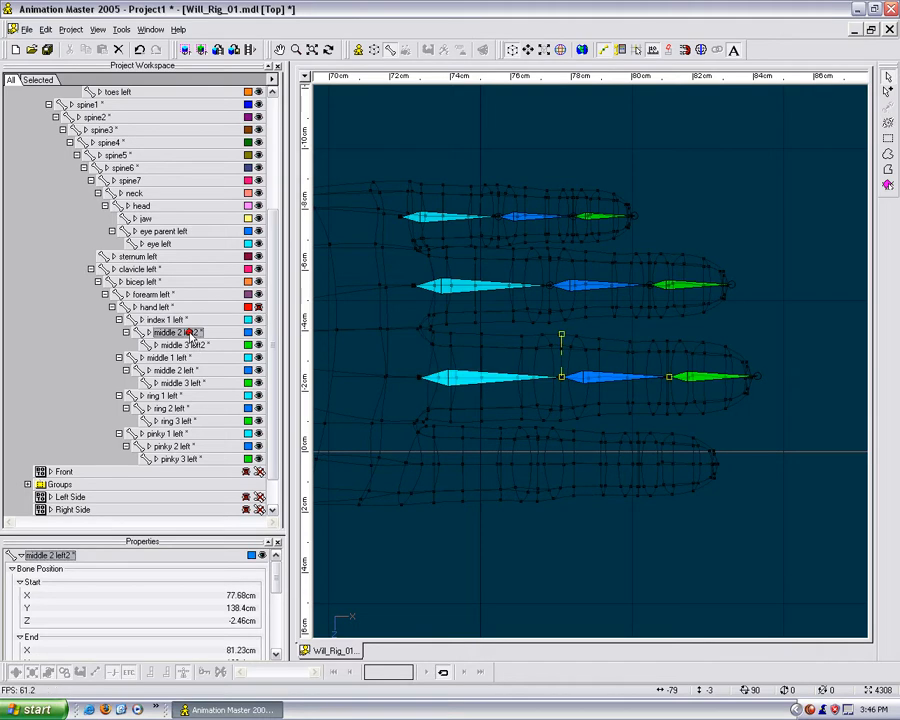
{"action": "left_click", "coordinate": [190, 334]}
{"action": "type", "text": "index 1 left"}
{"action": "key", "text": "Left"}
{"action": "key", "text": "Left"}
{"action": "key", "text": "Left"}
{"action": "key", "text": "Left"}
{"action": "key", "text": "Left"}
{"action": "key", "text": "BackSpace"}
{"action": "type", "text": "2"}
{"action": "key", "text": "Return"}
Rename the third bone of the duplicated middle chain as index 3 left.
{"action": "left_click", "coordinate": [182, 345]}
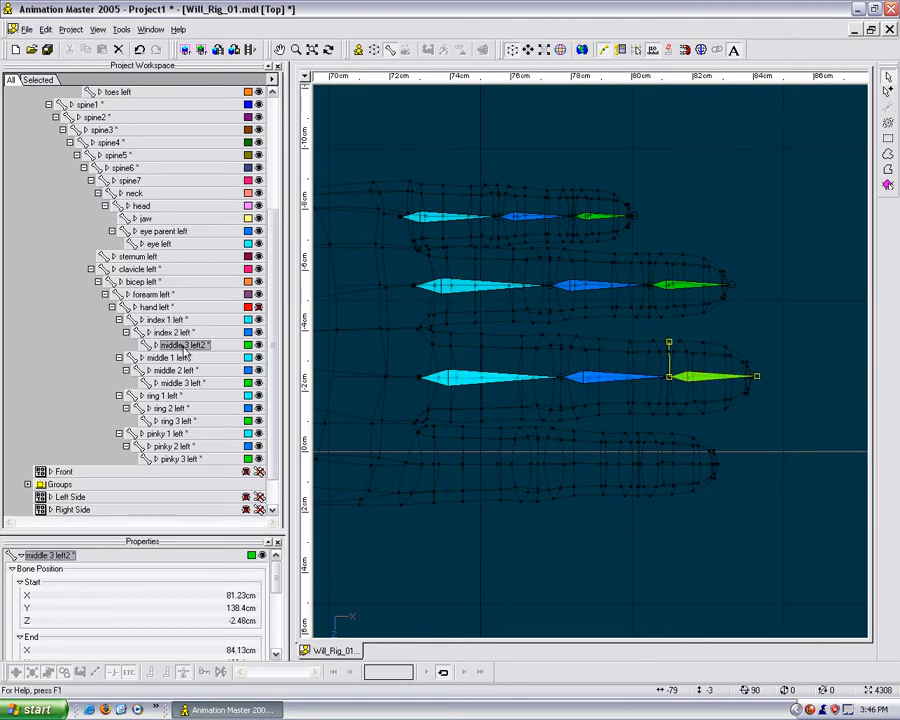
{"action": "left_click", "coordinate": [180, 345]}
{"action": "type", "text": "index 1 left"}
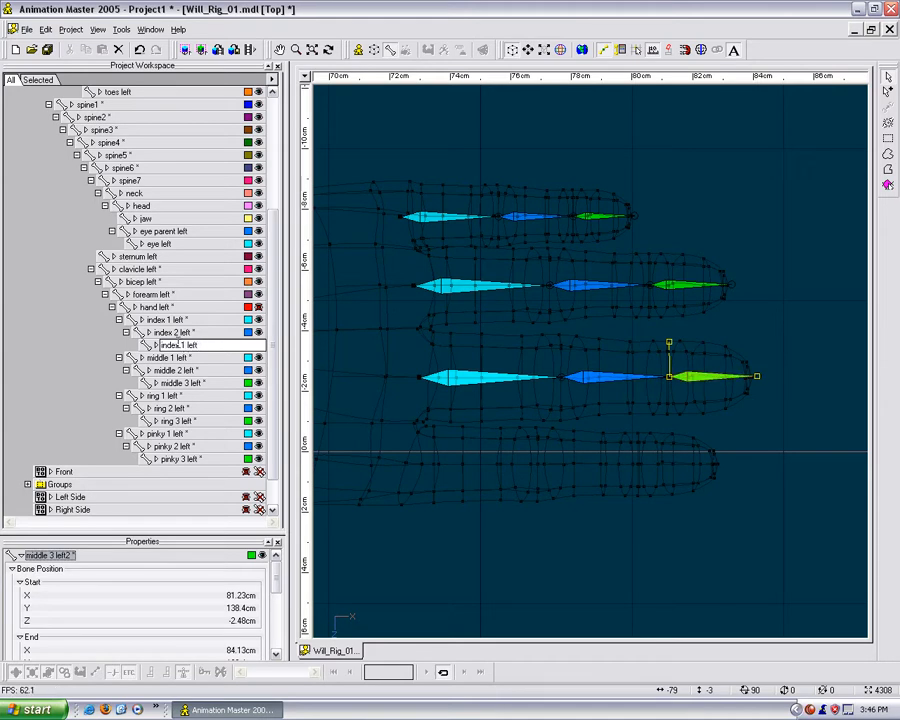
{"action": "key", "text": "BackSpace"}
{"action": "type", "text": "3"}
{"action": "key", "text": "Return"}
Move the index 1 left chain onto the index finger at about X 72.5 cm, Z 0.4 cm, and scale it down to end at about X 76.9 cm.
{"action": "left_click", "coordinate": [177, 320]}
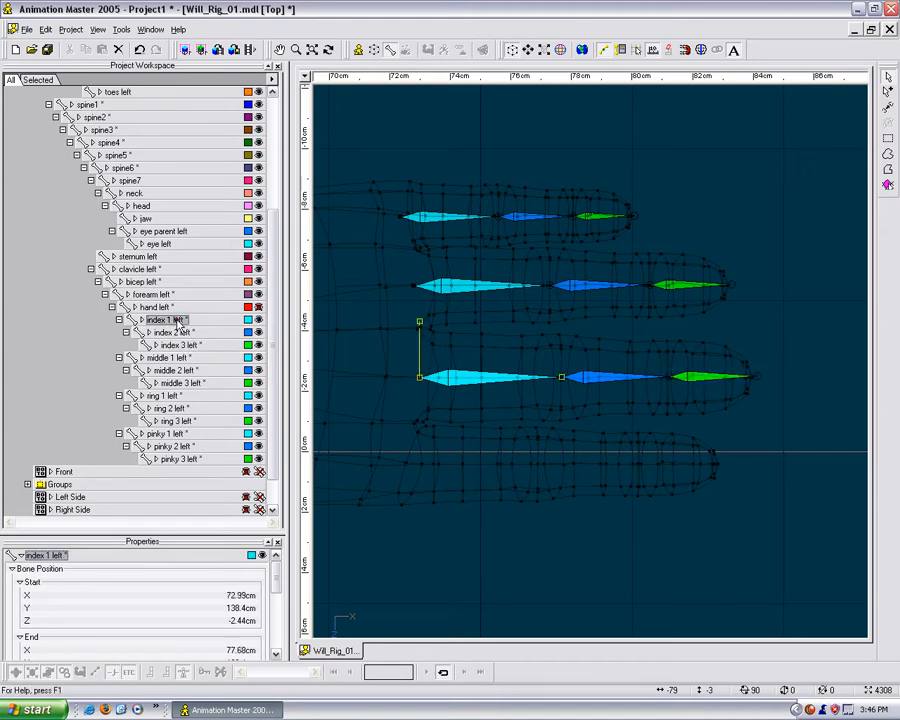
{"action": "left_click_drag", "start_coordinate": [491, 390], "coordinate": [482, 473]}
{"action": "left_click_drag", "start_coordinate": [573, 444], "coordinate": [558, 447]}
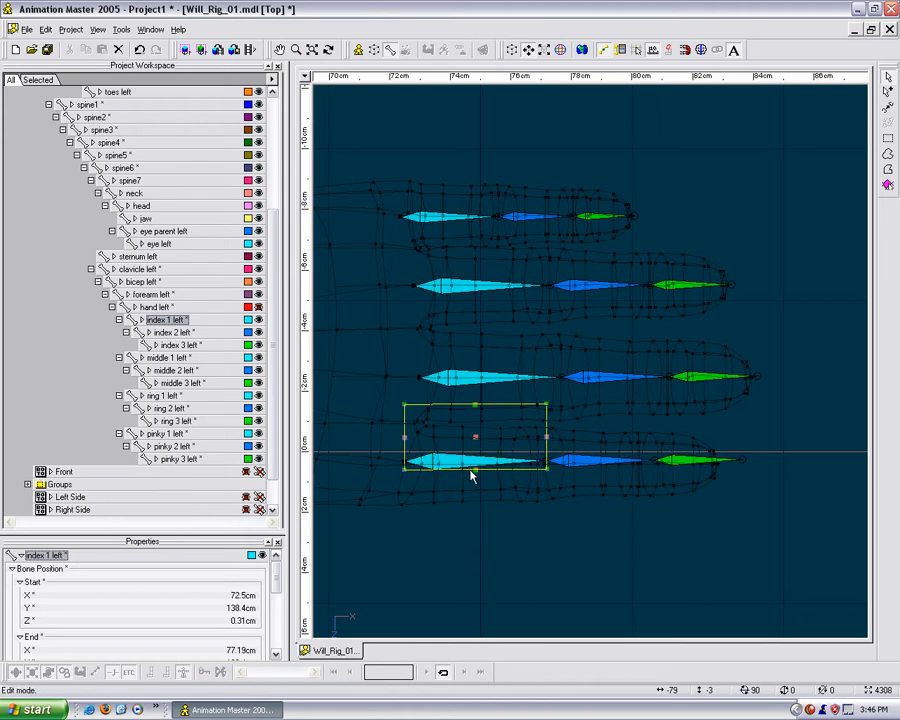
{"action": "left_click_drag", "start_coordinate": [476, 470], "coordinate": [476, 474]}
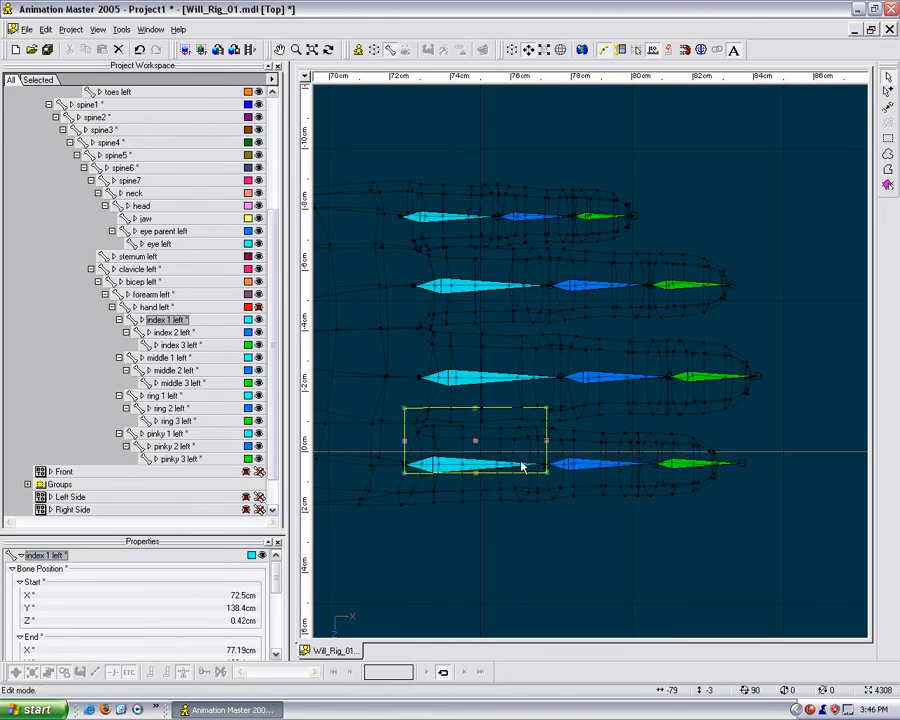
{"action": "left_click_drag", "start_coordinate": [547, 410], "coordinate": [536, 410]}
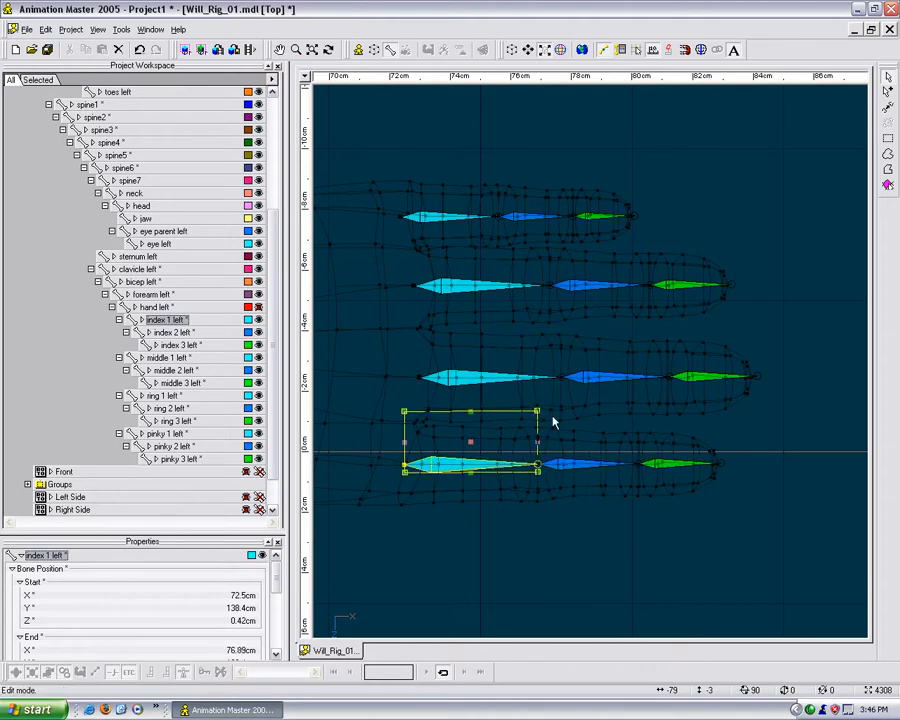
Scale the index 2 left bone very slightly so it ends at the index finger's last joint at about X 80.2 cm.
{"action": "scroll", "coordinate": [645, 469], "scroll_direction": "up", "scroll_amount": 2}
{"action": "scroll", "coordinate": [556, 293], "scroll_direction": "up", "scroll_amount": 1}
{"action": "left_click", "coordinate": [471, 389]}
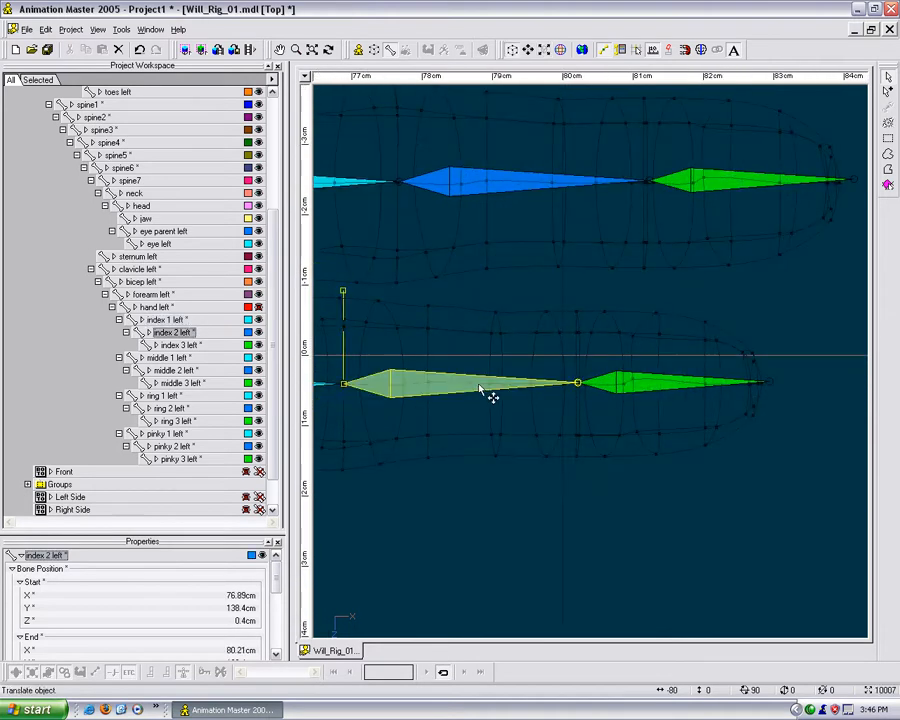
{"action": "key", "text": "s"}
{"action": "left_click_drag", "start_coordinate": [578, 290], "coordinate": [579, 289]}
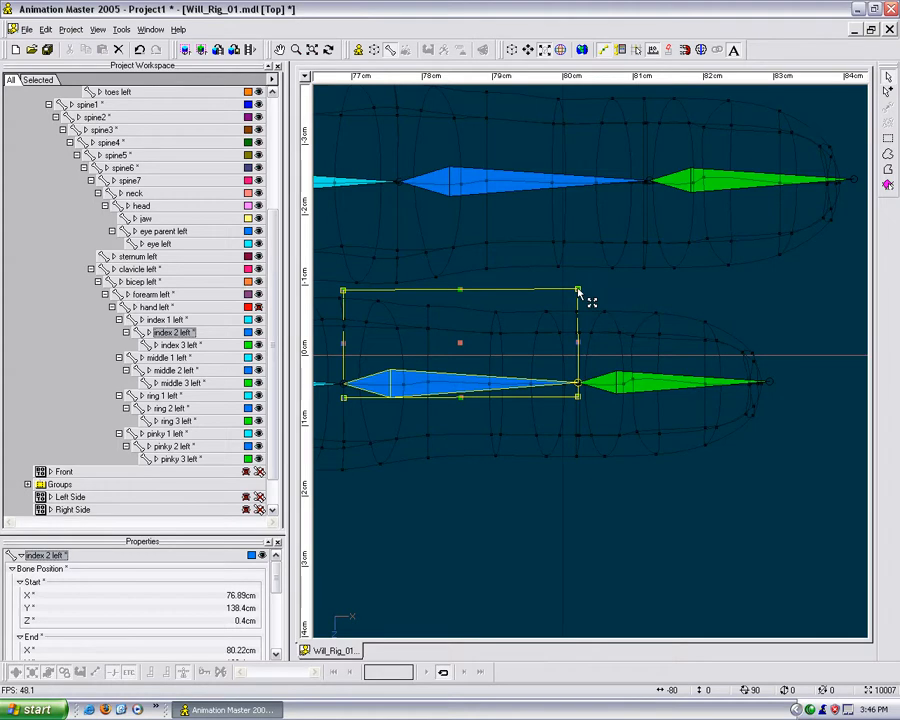
{"action": "left_click", "coordinate": [757, 356]}
{"action": "scroll", "coordinate": [753, 362], "scroll_direction": "down", "scroll_amount": 4}
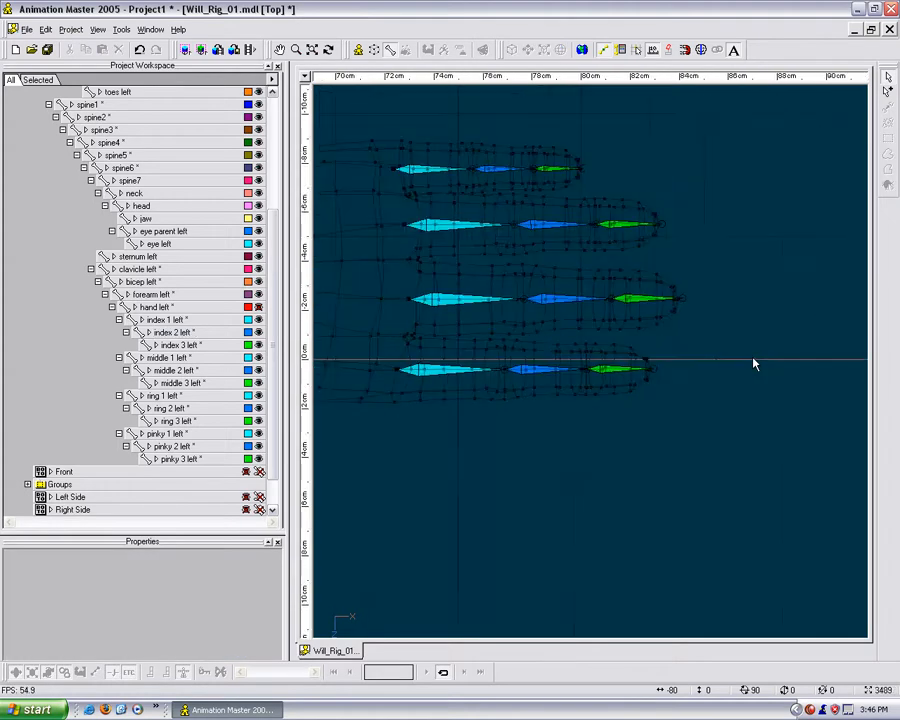
Raise the ring 1 left bone chain to about Y 138.7 cm to centre it inside the ring finger.
{"action": "scroll", "coordinate": [587, 300], "scroll_direction": "up", "scroll_amount": 2}
{"action": "left_click", "coordinate": [587, 347]}
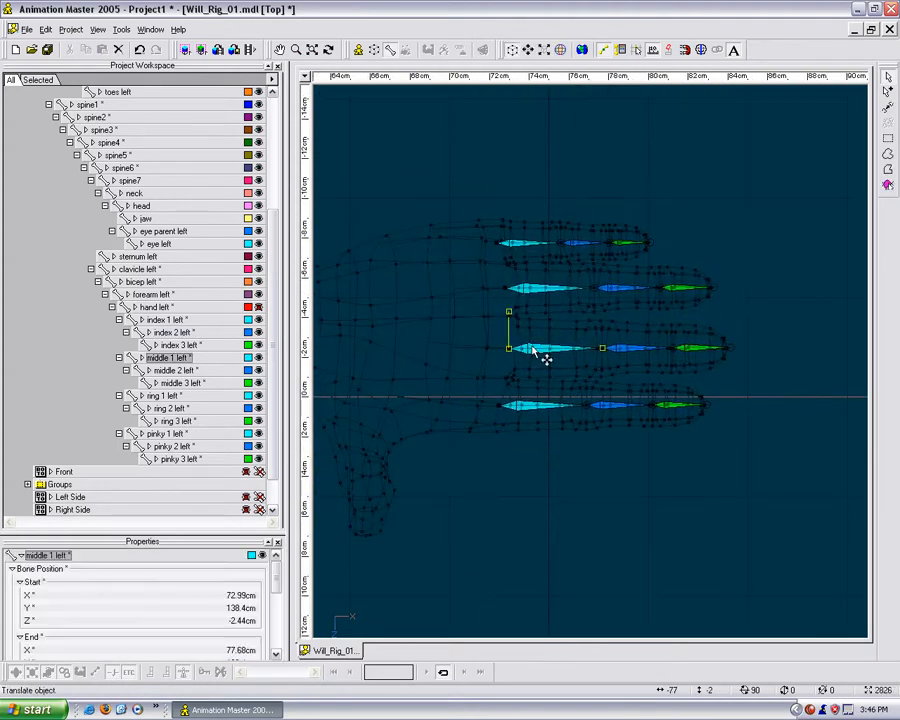
{"action": "key", "text": "t"}
{"action": "left_click_drag", "start_coordinate": [585, 343], "coordinate": [545, 301]}
{"action": "scroll", "coordinate": [482, 333], "scroll_direction": "up", "scroll_amount": 2}
{"action": "scroll", "coordinate": [482, 335], "scroll_direction": "up", "scroll_amount": 2}
{"action": "middle_click_drag", "start_coordinate": [677, 350], "coordinate": [621, 359]}
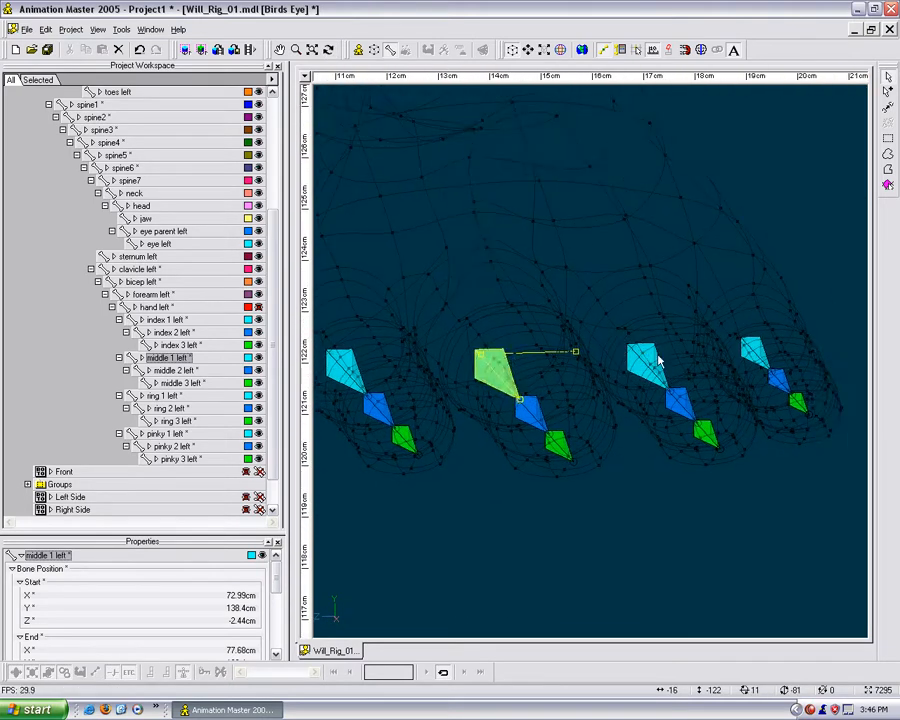
{"action": "left_click", "coordinate": [659, 362]}
{"action": "key", "text": "n"}
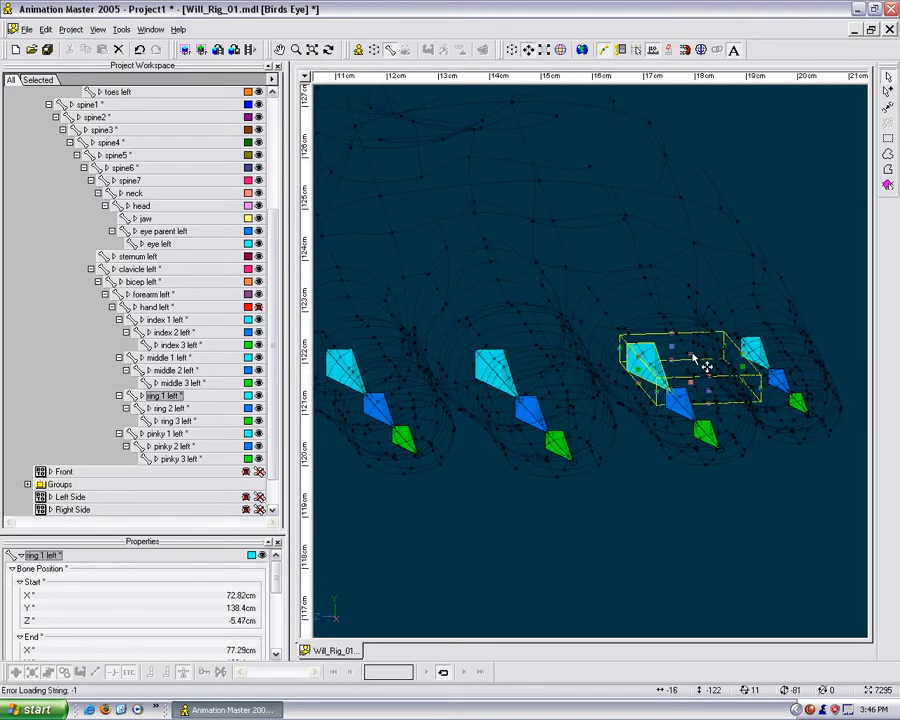
{"action": "left_click_drag", "start_coordinate": [705, 363], "coordinate": [705, 354]}
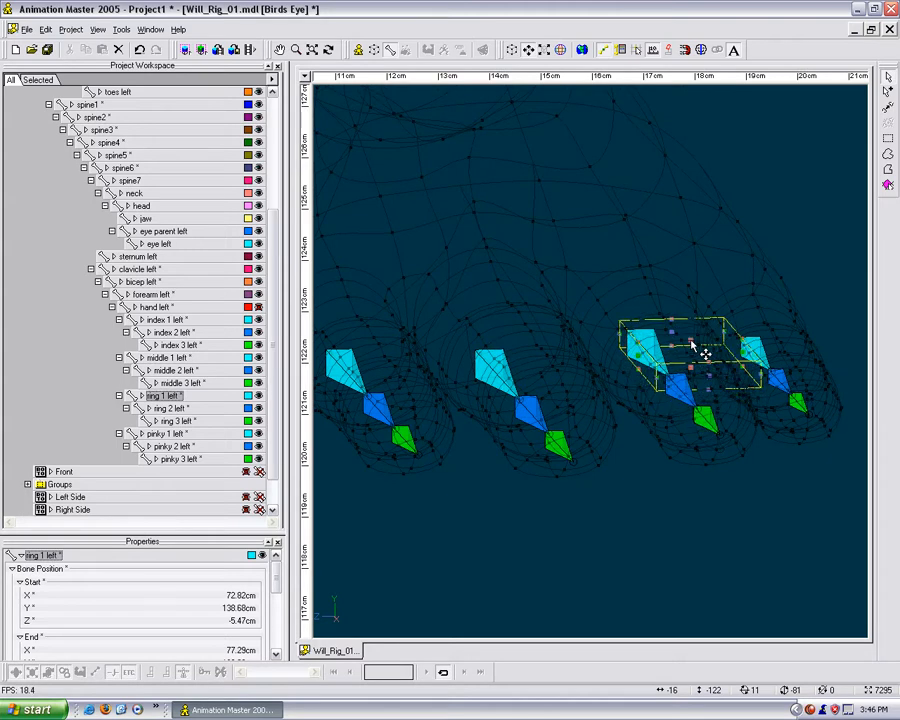
Raise the middle 1 left and index 1 left bone chains to centre them inside their fingers, the index chain at about Y 138.6 cm.
{"action": "left_click", "coordinate": [503, 372]}
{"action": "left_click_drag", "start_coordinate": [542, 354], "coordinate": [541, 340]}
{"action": "left_click", "coordinate": [370, 374]}
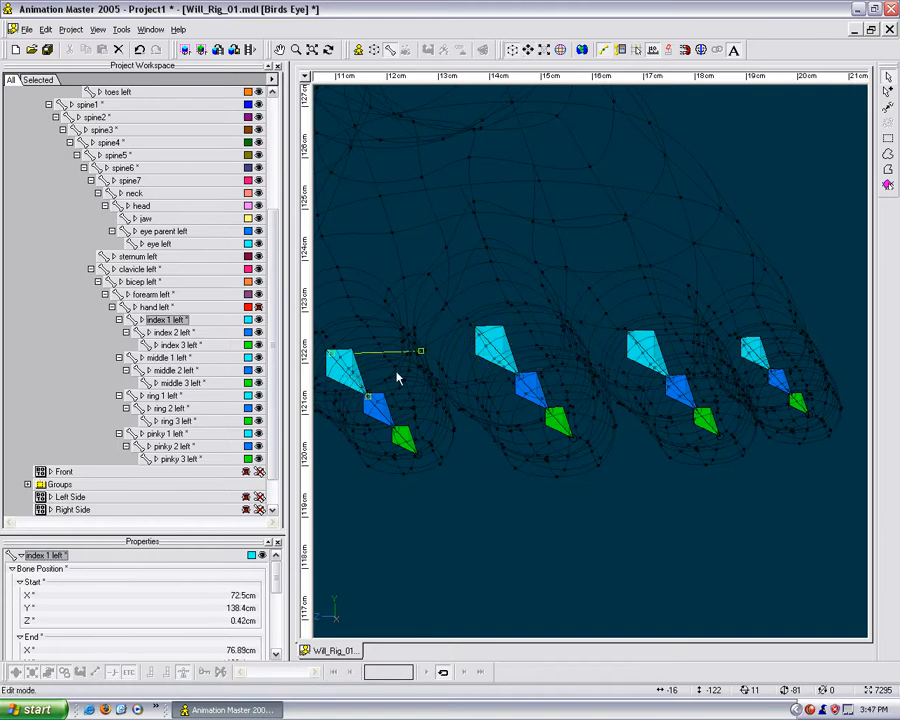
{"action": "left_click_drag", "start_coordinate": [402, 369], "coordinate": [503, 390]}
{"action": "key", "text": "t"}
{"action": "key", "text": "5"}
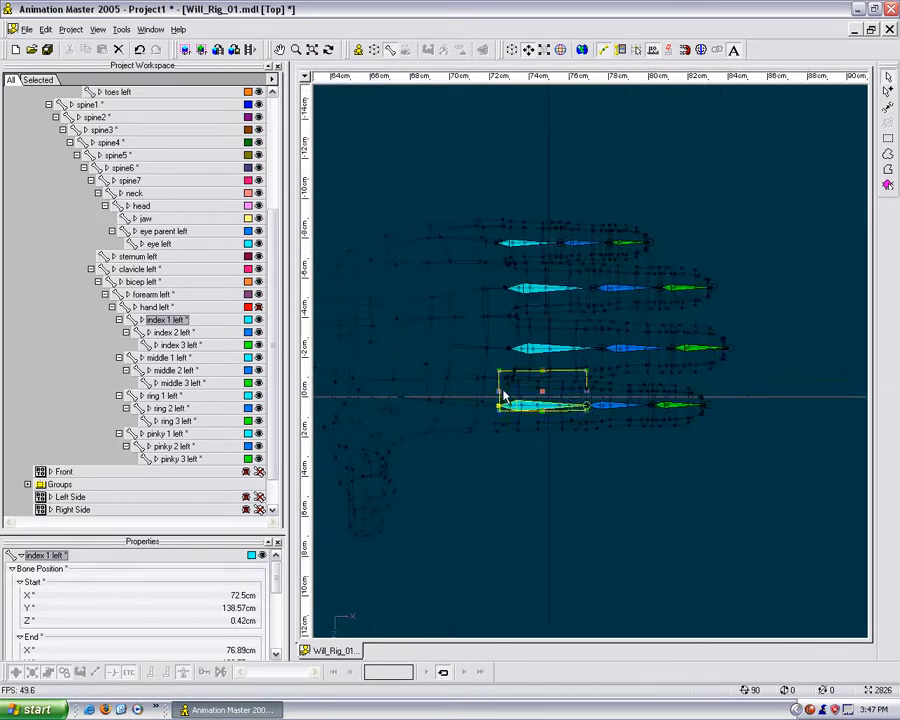
Duplicate the index 1 left bone chain under the hand left bone as the basis for the thumb.
{"action": "left_click", "coordinate": [553, 460]}
{"action": "key", "text": "m"}
{"action": "left_click_drag", "start_coordinate": [511, 444], "coordinate": [308, 380]}
{"action": "key", "text": "z"}
{"action": "key", "text": "m"}
{"action": "left_click_drag", "start_coordinate": [527, 445], "coordinate": [533, 418]}
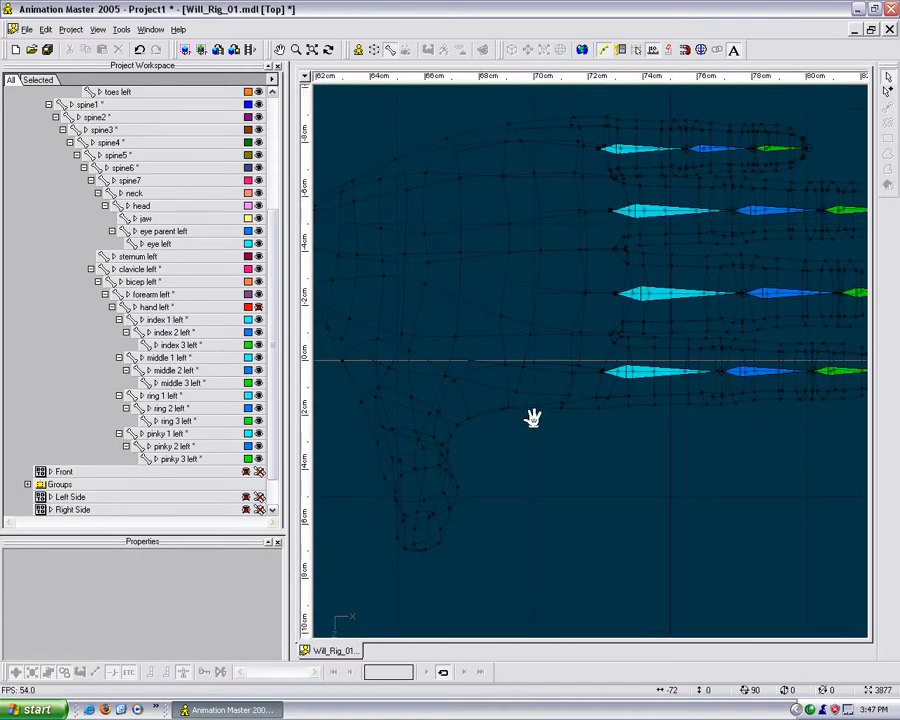
{"action": "left_click", "coordinate": [652, 379]}
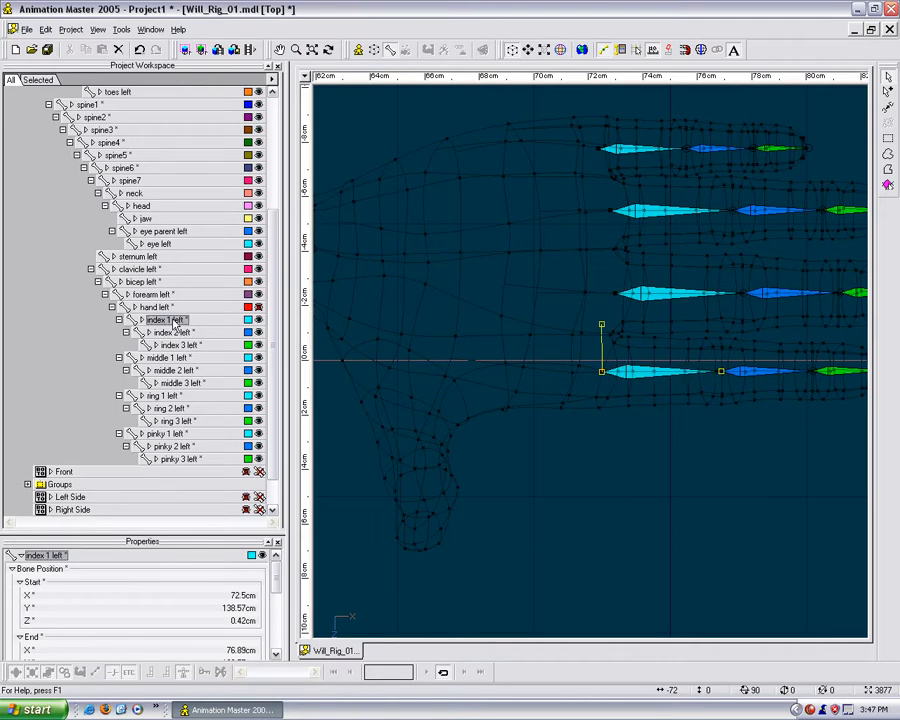
{"action": "left_click", "coordinate": [172, 320]}
{"action": "left_click_drag", "start_coordinate": [173, 319], "coordinate": [169, 308], "text": "ctrl"}
{"action": "left_click", "coordinate": [175, 321]}
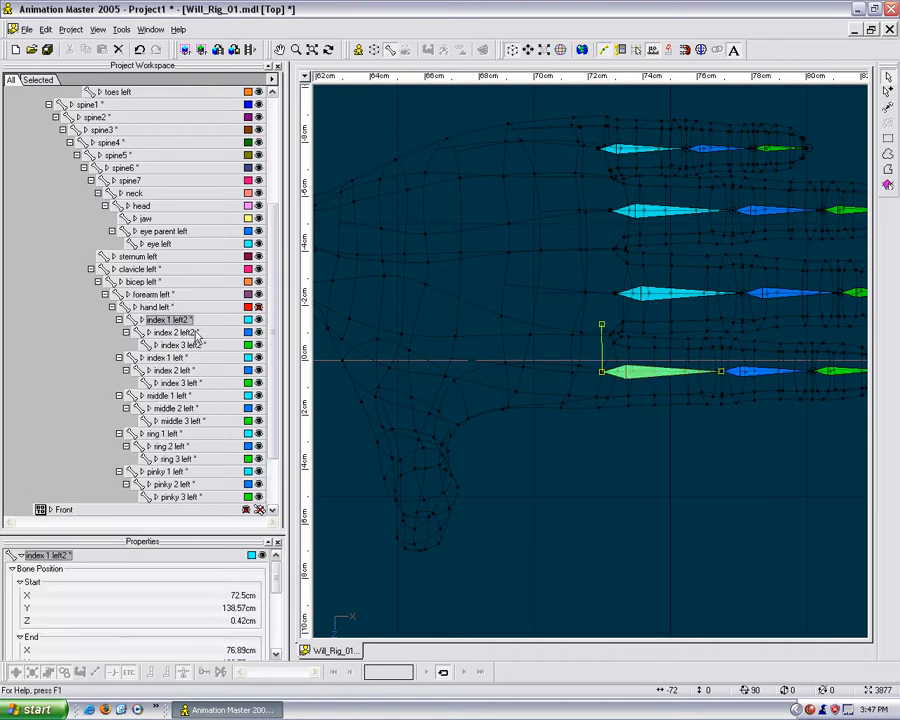
Rename the first bone of the duplicated index chain as thumb 1 left.
{"action": "left_click", "coordinate": [184, 322]}
{"action": "left_click", "coordinate": [190, 321]}
{"action": "key", "text": "BackSpace"}
{"action": "key", "text": "BackSpace"}
{"action": "key", "text": "BackSpace"}
{"action": "key", "text": "BackSpace"}
{"action": "key", "text": "BackSpace"}
{"action": "key", "text": "BackSpace"}
{"action": "key", "text": "BackSpace"}
{"action": "key", "text": "BackSpace"}
{"action": "key", "text": "BackSpace"}
{"action": "key", "text": "BackSpace"}
{"action": "key", "text": "BackSpace"}
{"action": "key", "text": "BackSpace"}
{"action": "key", "text": "BackSpace"}
{"action": "type", "text": "thumb 1 left"}
{"action": "key", "text": "Return"}
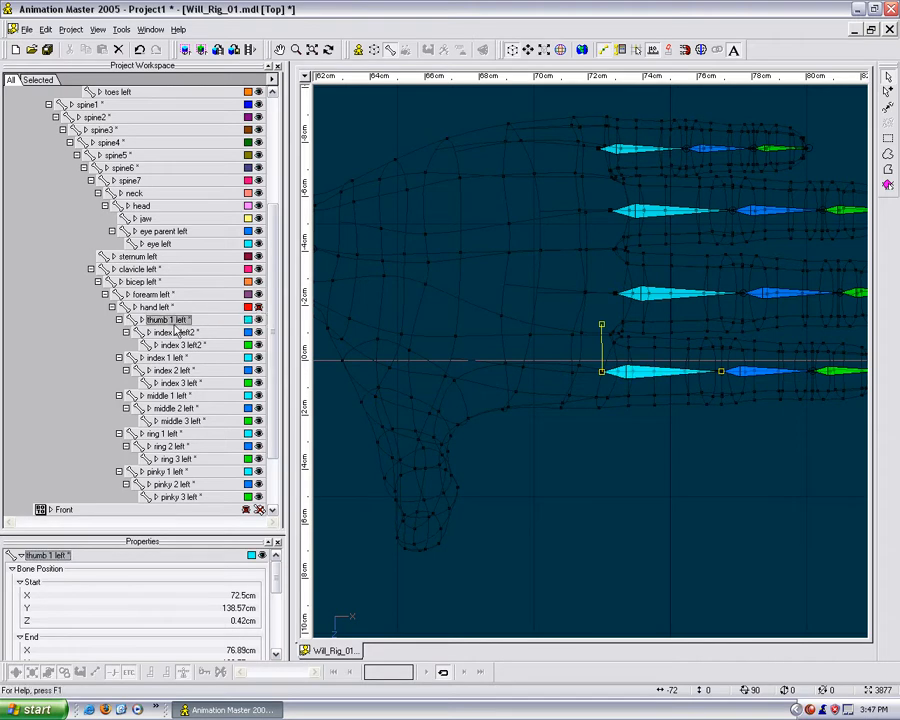
Rename the second bone of the duplicated index chain as thumb 1 right.
{"action": "left_click", "coordinate": [185, 332]}
{"action": "left_click", "coordinate": [188, 332]}
{"action": "type", "text": "thumb 1 right"}
{"action": "key", "text": "Return"}
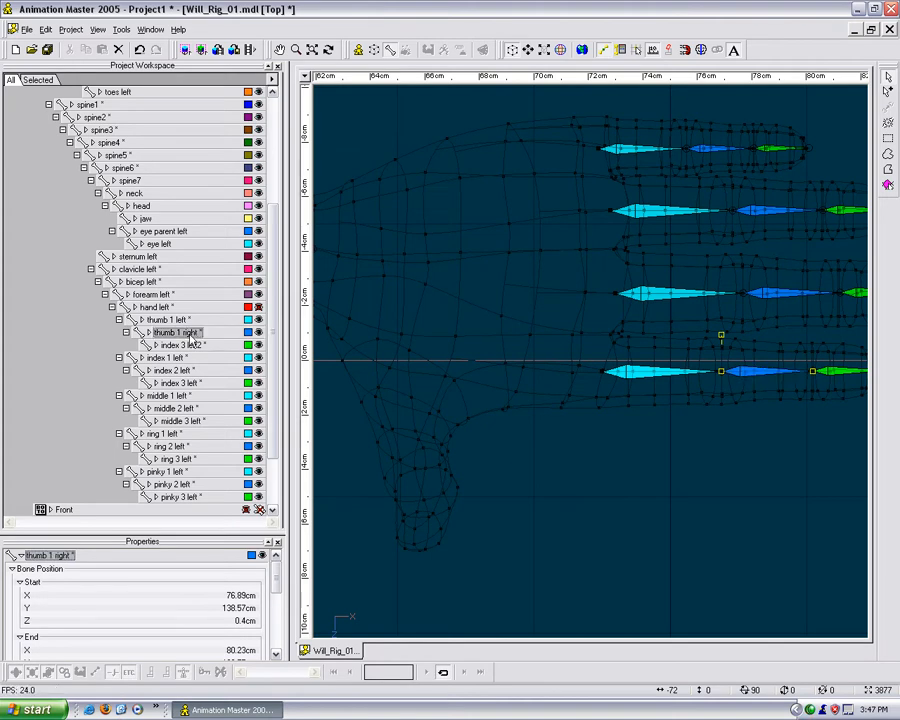
{"action": "left_click", "coordinate": [188, 345]}
{"action": "left_click", "coordinate": [188, 345]}
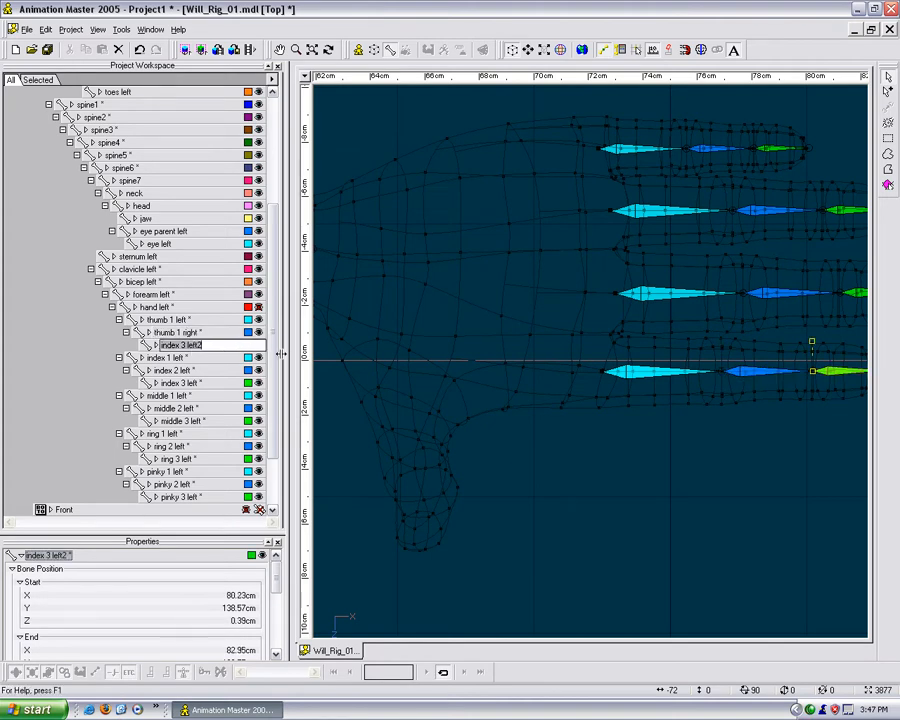
Rename the second bone of the duplicated chain as thumb 2 left.
{"action": "left_click", "coordinate": [188, 332]}
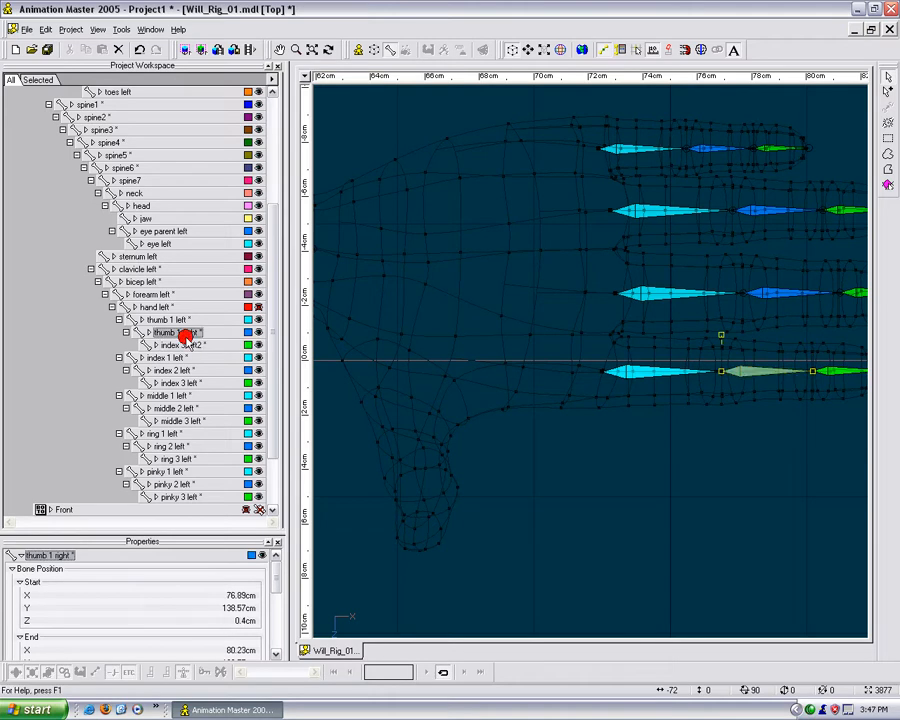
{"action": "left_click", "coordinate": [188, 332]}
{"action": "type", "text": "2 left"}
{"action": "key", "text": "Return"}
Rename the third bone of the duplicated chain as thumb 3 left.
{"action": "left_click", "coordinate": [182, 345]}
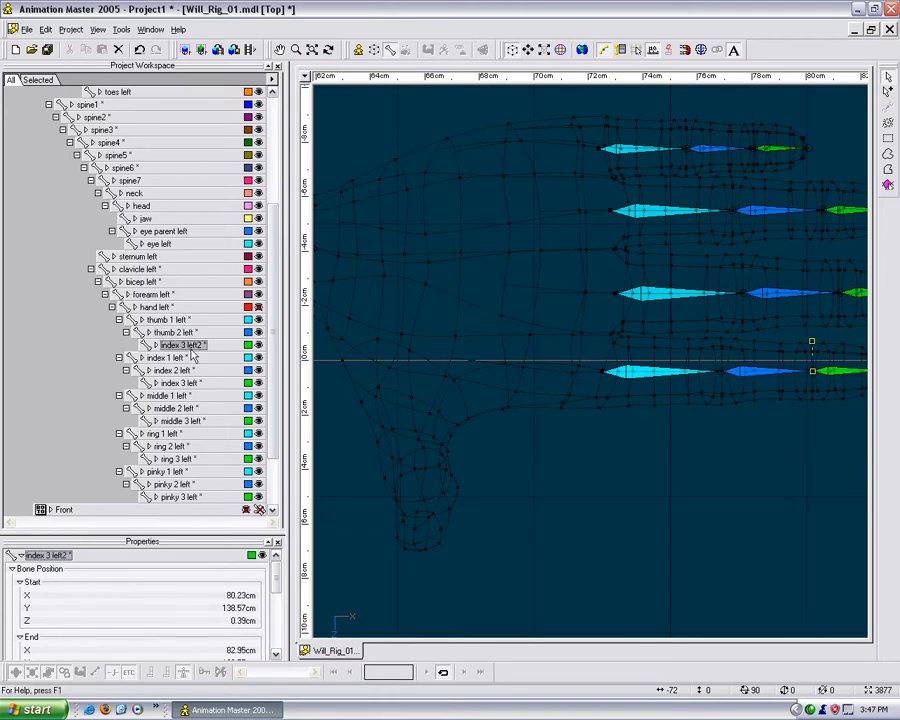
{"action": "left_click", "coordinate": [185, 345]}
{"action": "type", "text": "thumb 3 left"}
{"action": "key", "text": "Return"}
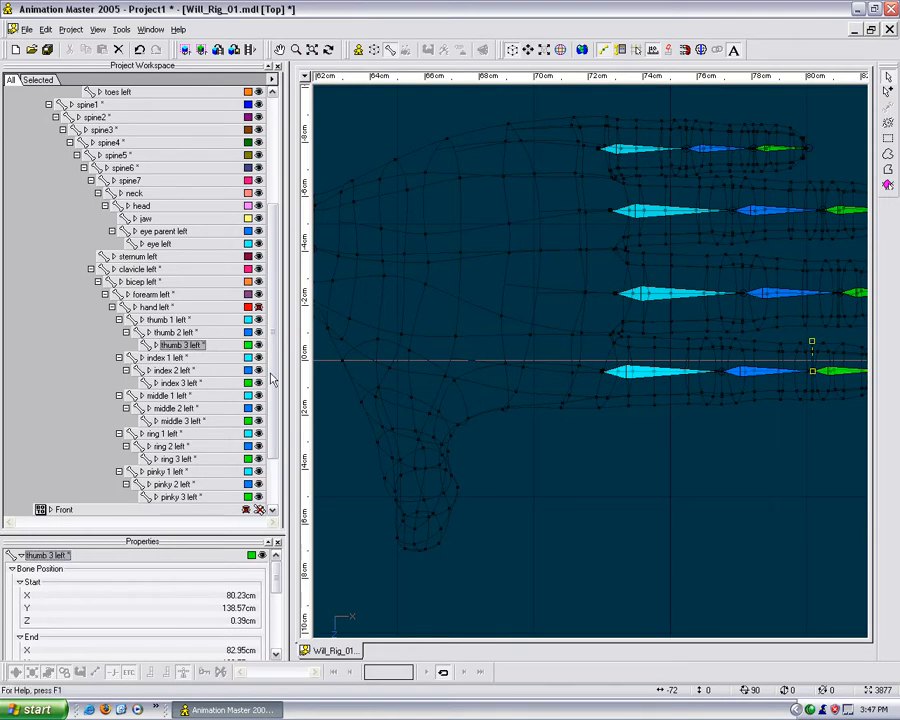
Move the thumb 1 left chain from the index finger to the thumb's base at about X 64 cm, Z -1.3 cm.
{"action": "left_click", "coordinate": [182, 319]}
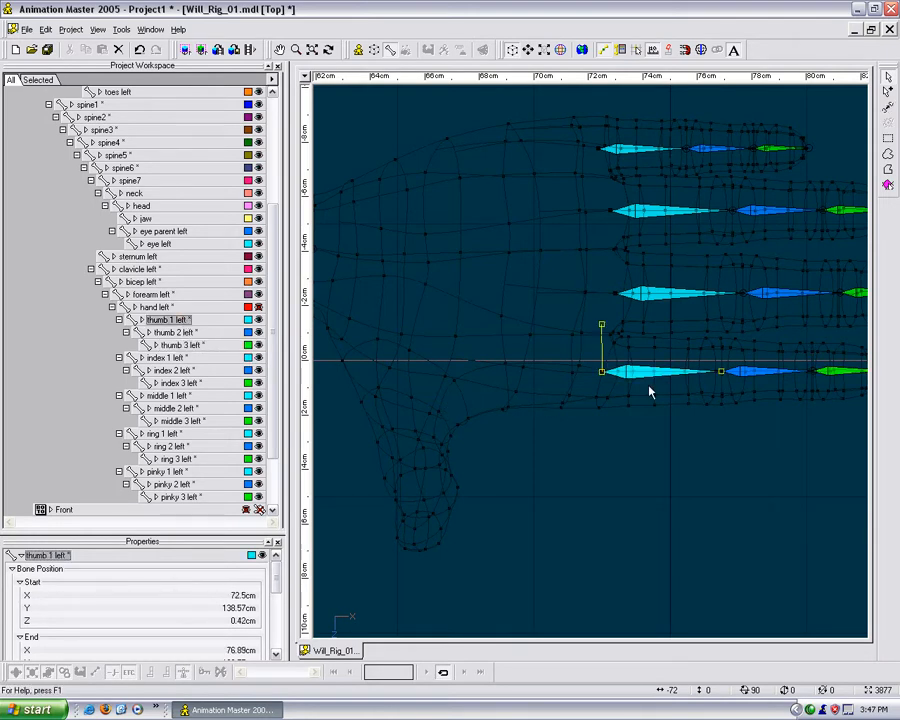
{"action": "scroll", "coordinate": [737, 408], "scroll_direction": "down", "scroll_amount": 2}
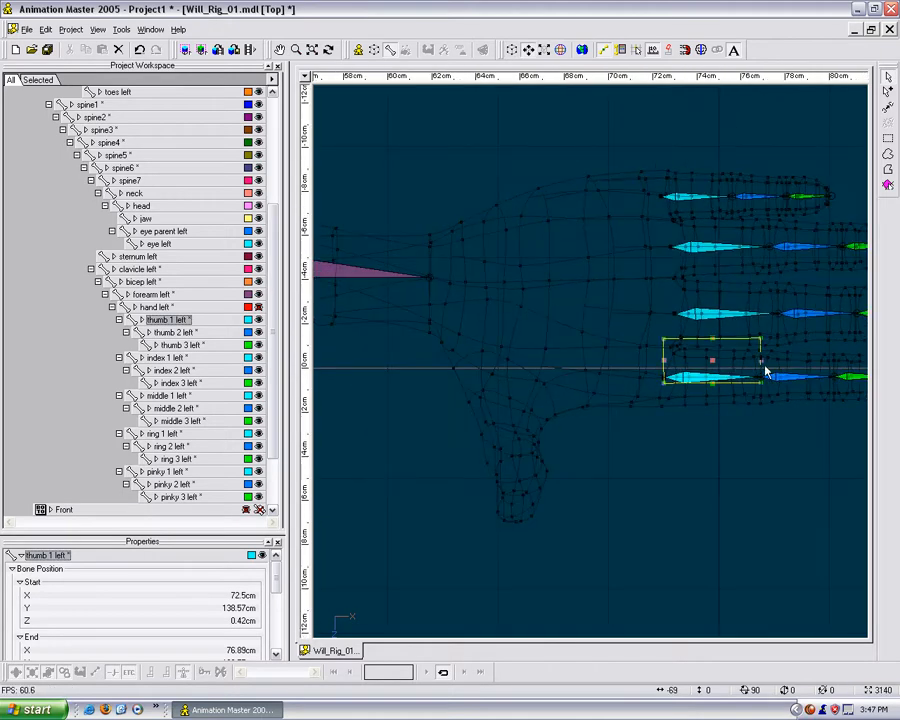
{"action": "left_click_drag", "start_coordinate": [766, 370], "coordinate": [533, 303]}
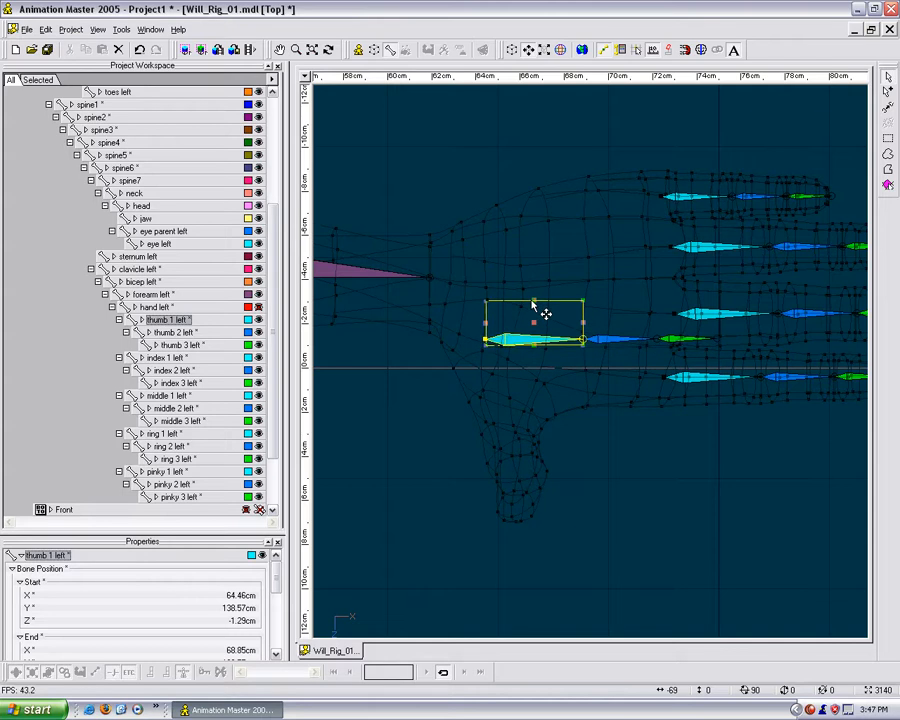
{"action": "left_click_drag", "start_coordinate": [587, 333], "coordinate": [577, 331]}
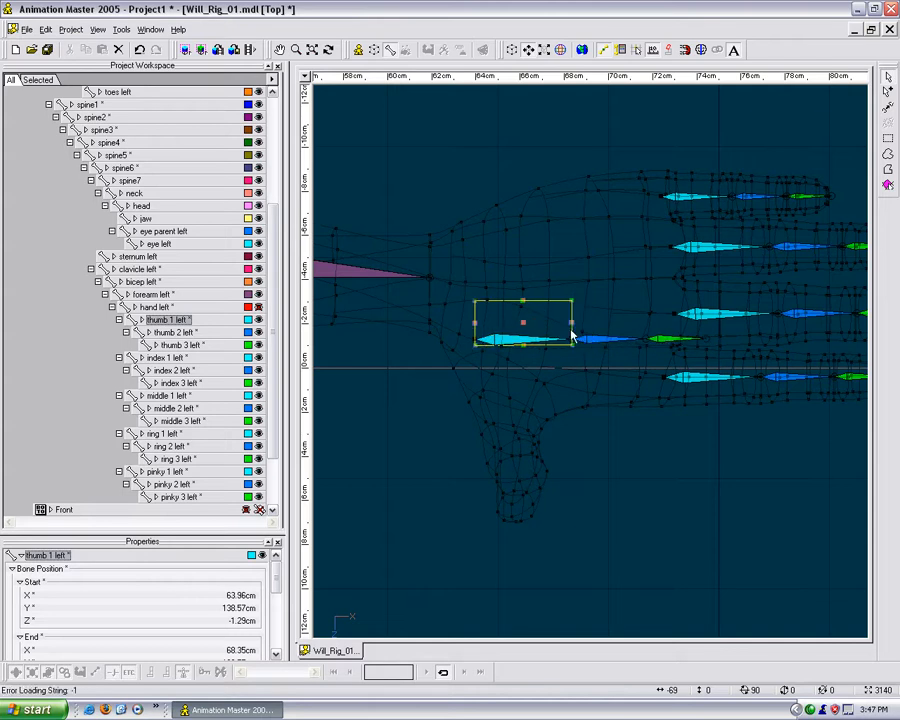
Rotate the thumb 1 left chain sideways to point along the thumb and raise its start to about Y 139.8 cm.
{"action": "key", "text": "r"}
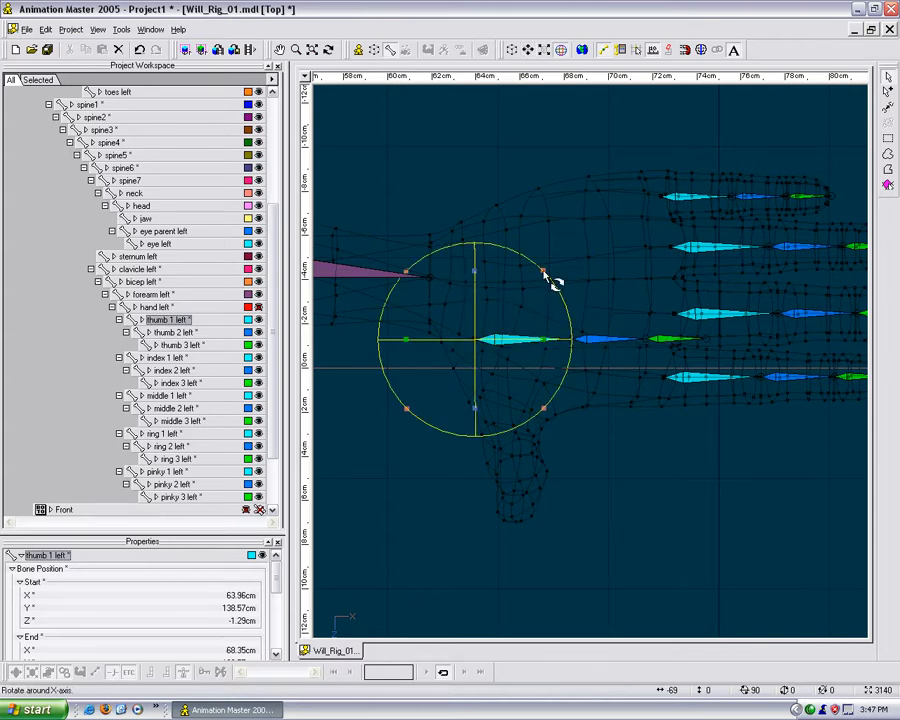
{"action": "left_click_drag", "start_coordinate": [543, 290], "coordinate": [588, 418]}
{"action": "key", "text": "t"}
{"action": "key", "text": "m"}
{"action": "scroll", "coordinate": [588, 420], "scroll_direction": "up", "scroll_amount": 2}
{"action": "key", "text": "n"}
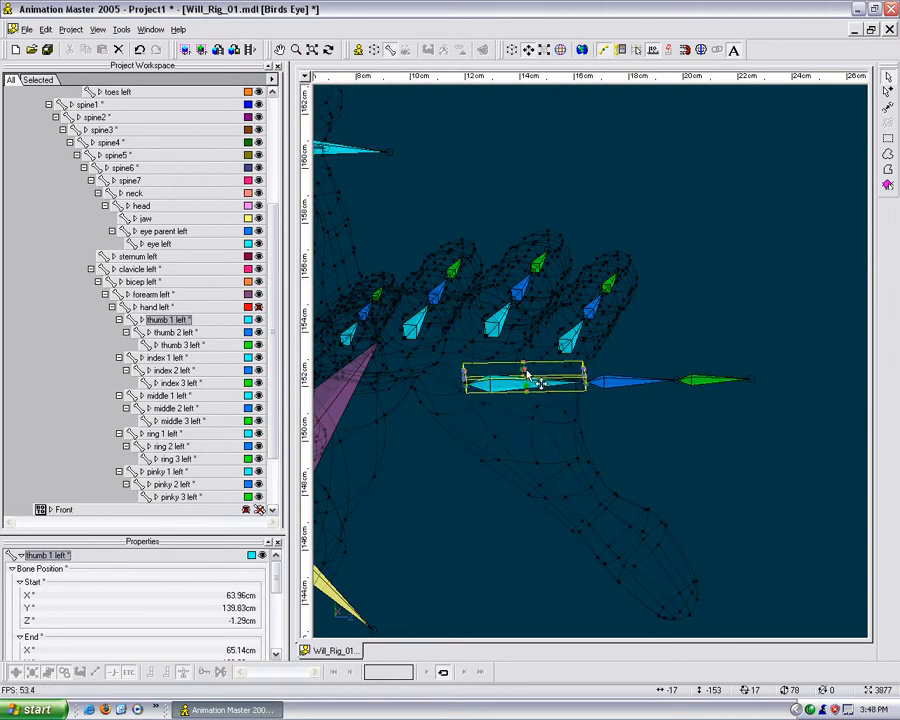
Move the thumb 1 left chain to start at about X 65 cm, Y 139.3 cm, Z -0.4 cm.
{"action": "key", "text": "t"}
{"action": "left_click_drag", "start_coordinate": [527, 382], "coordinate": [578, 403]}
{"action": "key", "text": "t"}
{"action": "key", "text": "t"}
{"action": "key", "text": "t"}
{"action": "key", "text": "t"}
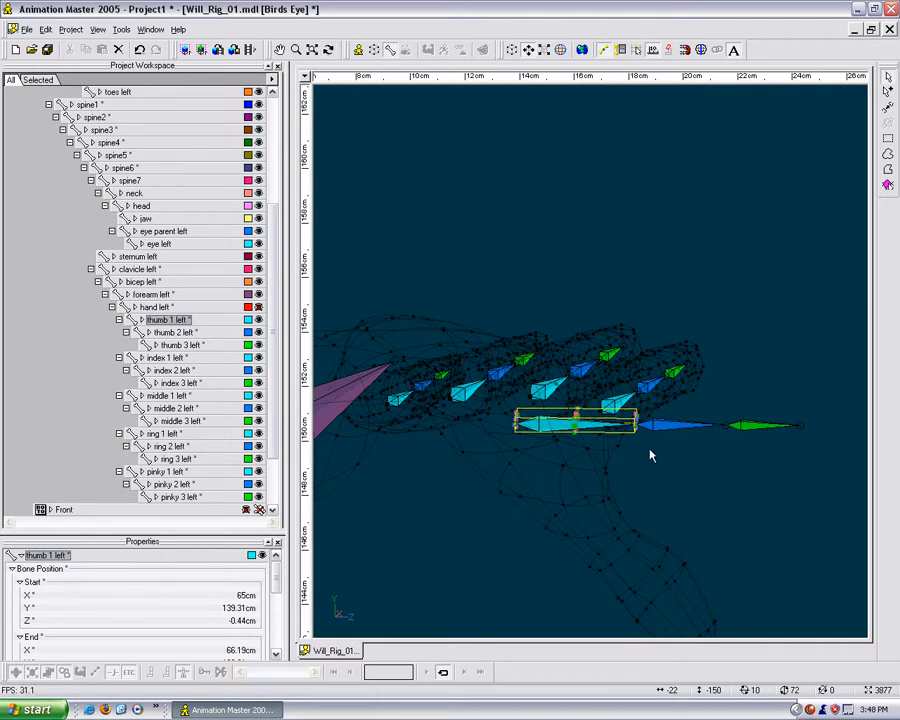
Rotate the thumb 1 left chain downward along the thumb so its first bone ends at about X 65.4 cm, Y 135.9 cm, Z 2.4 cm.
{"action": "key", "text": "r"}
{"action": "left_click_drag", "start_coordinate": [605, 350], "coordinate": [627, 297]}
{"action": "key", "text": "t"}
{"action": "key", "text": "m"}
{"action": "key", "text": "t"}
{"action": "key", "text": "t"}
{"action": "left_click_drag", "start_coordinate": [591, 349], "coordinate": [559, 374]}
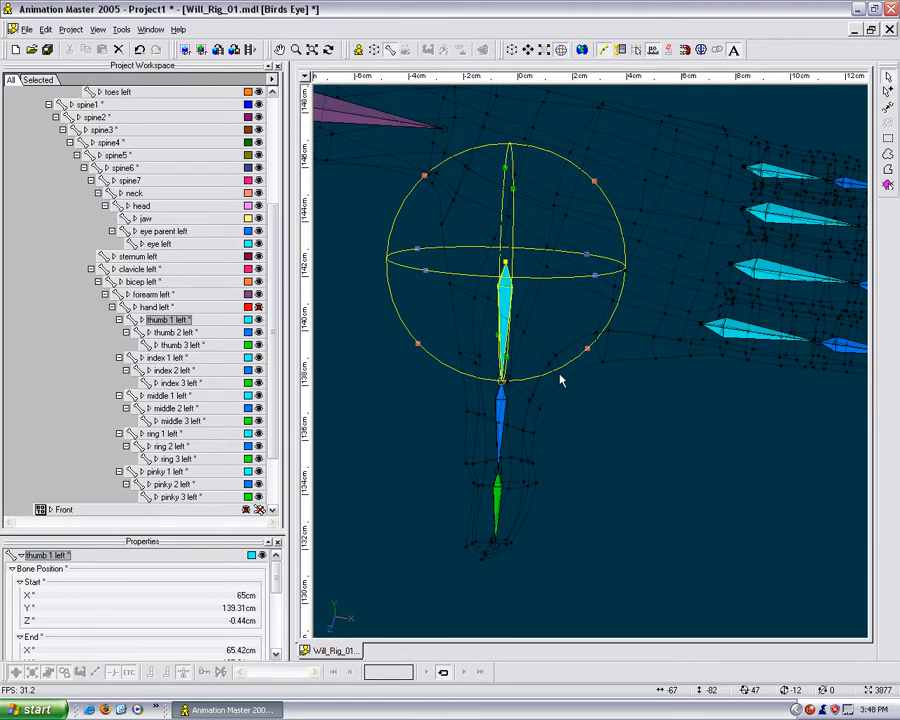
Scale up thumb 2 left to end at about Y 133.2 cm, Z 4.6 cm, and thumb 3 left to end at about Y 130.8 cm, Z 6.6 cm.
{"action": "key", "text": "n"}
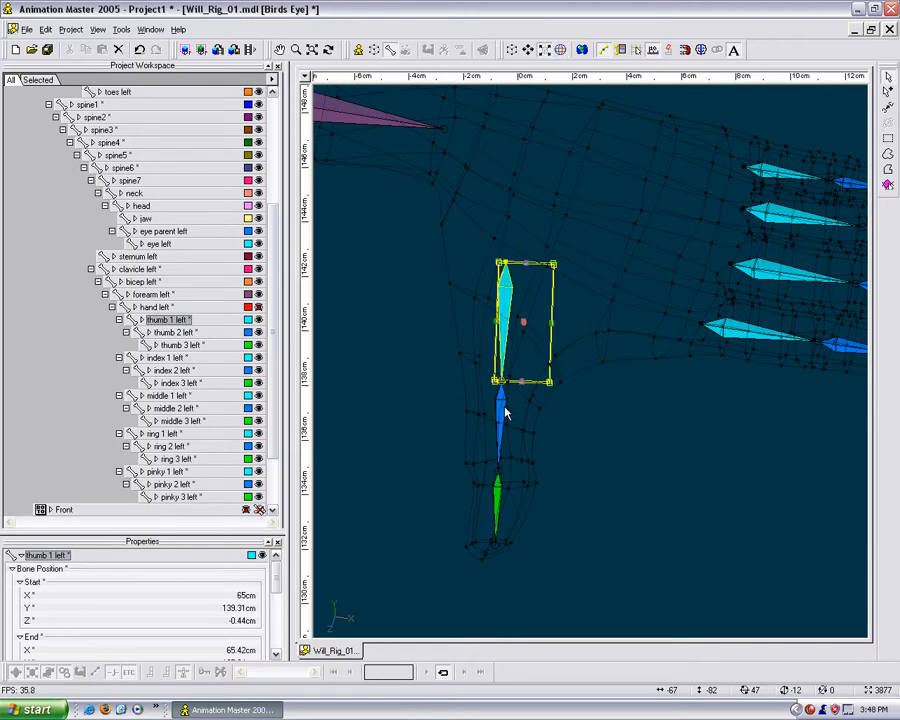
{"action": "left_click", "coordinate": [506, 412]}
{"action": "left_click_drag", "start_coordinate": [537, 472], "coordinate": [536, 479]}
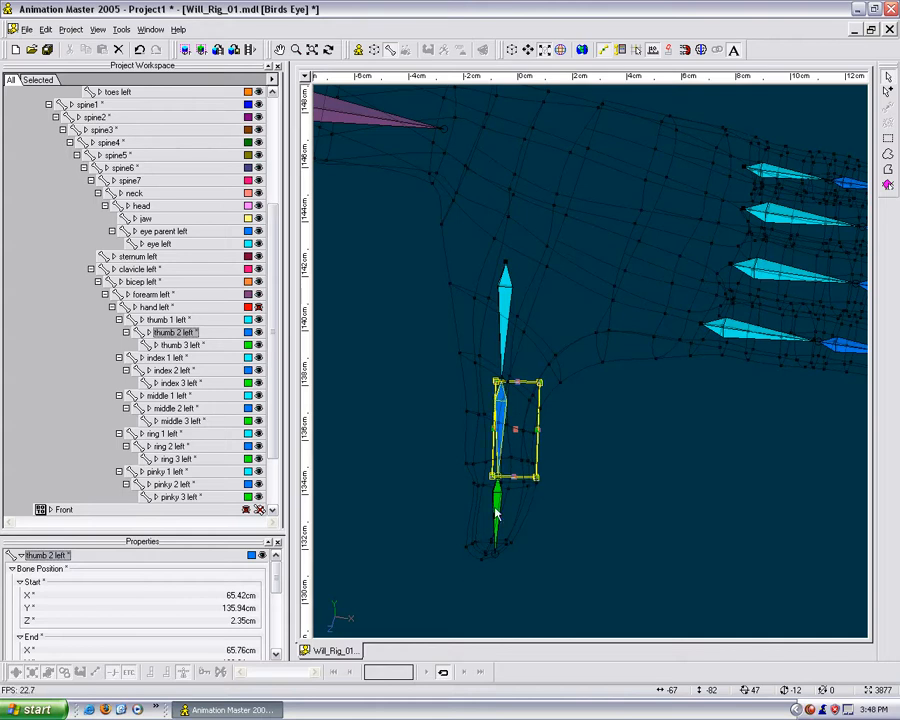
{"action": "left_click", "coordinate": [497, 512]}
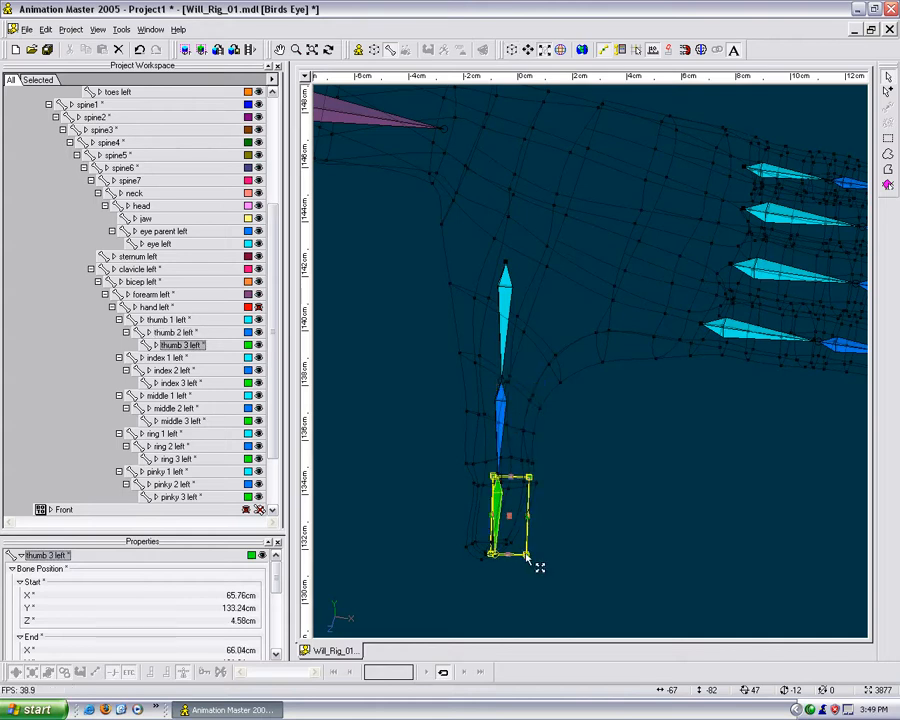
{"action": "left_click", "coordinate": [587, 518]}
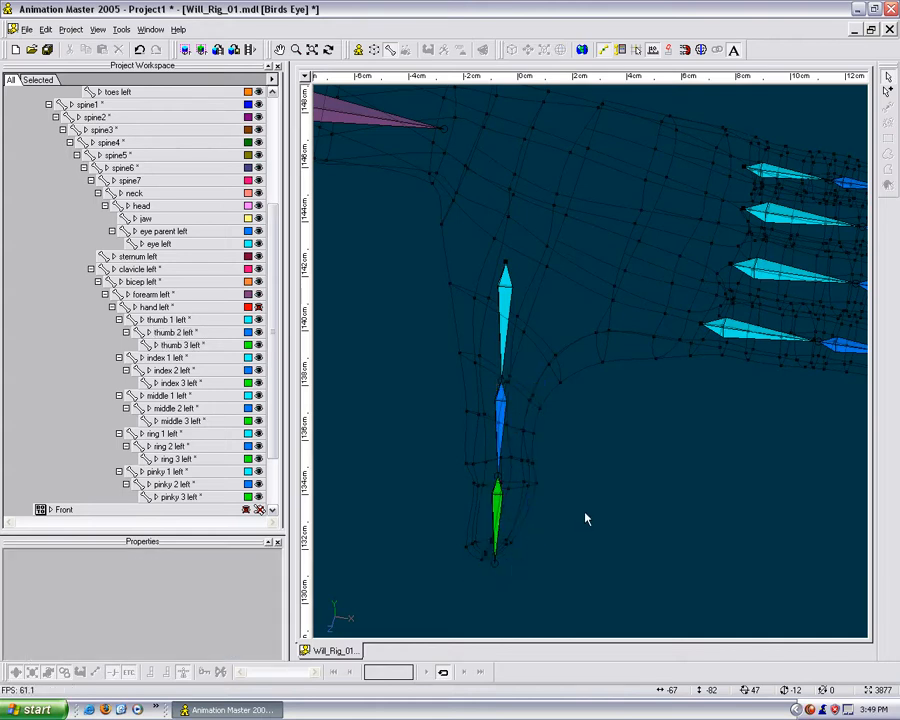
Examine the thumb bones' alignment and roll handles end-on along the thumb in shaded wireframe display.
{"action": "left_click", "coordinate": [512, 426]}
{"action": "middle_click_drag", "start_coordinate": [542, 402], "coordinate": [553, 344]}
{"action": "left_click_drag", "start_coordinate": [553, 349], "coordinate": [552, 358]}
{"action": "key", "text": "Escape"}
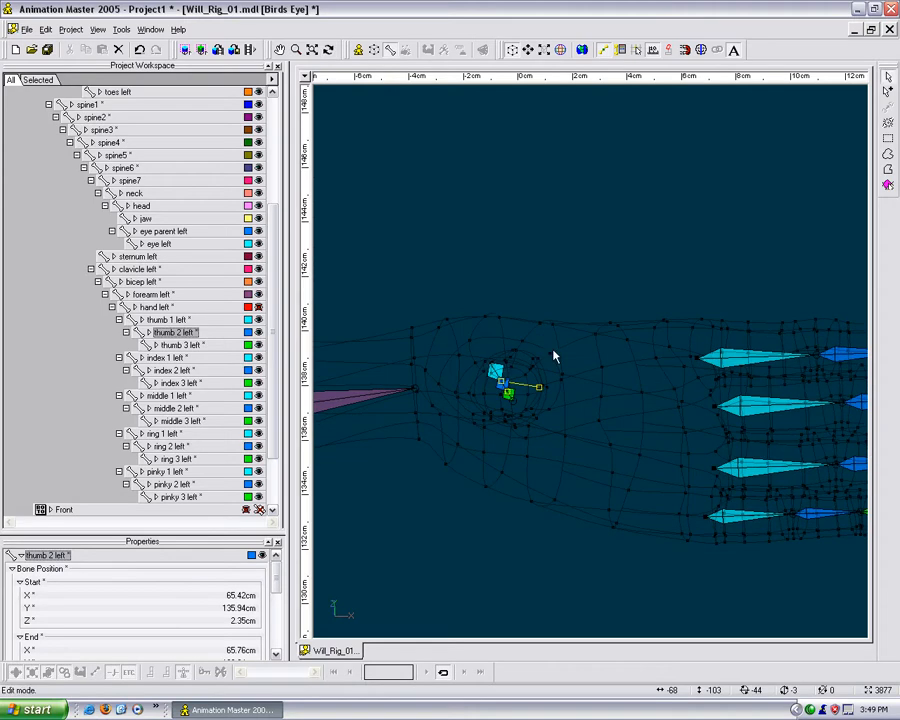
{"action": "key", "text": "9"}
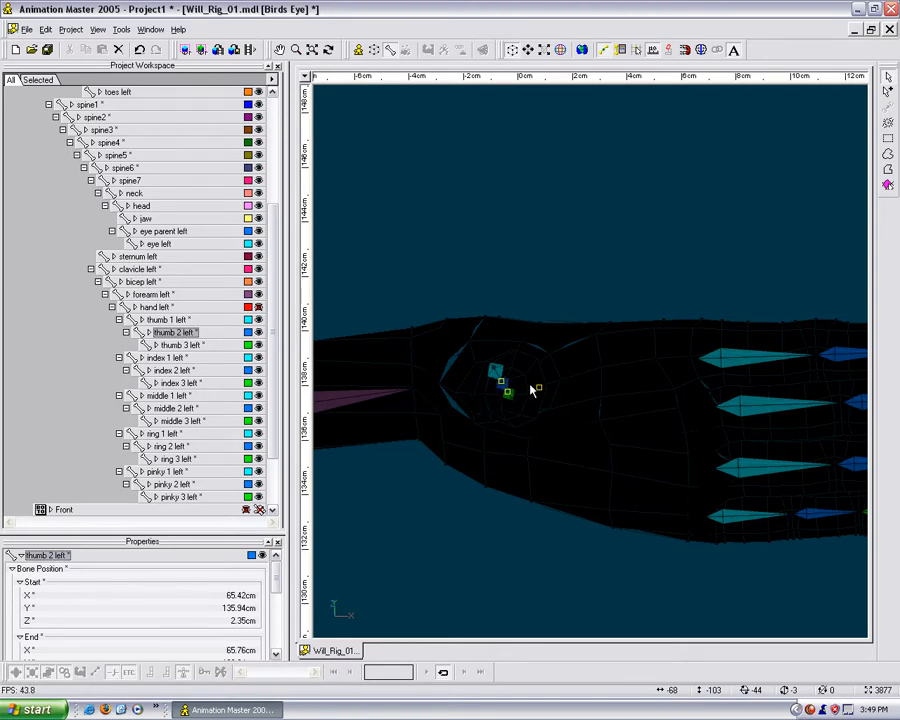
{"action": "key", "text": "5"}
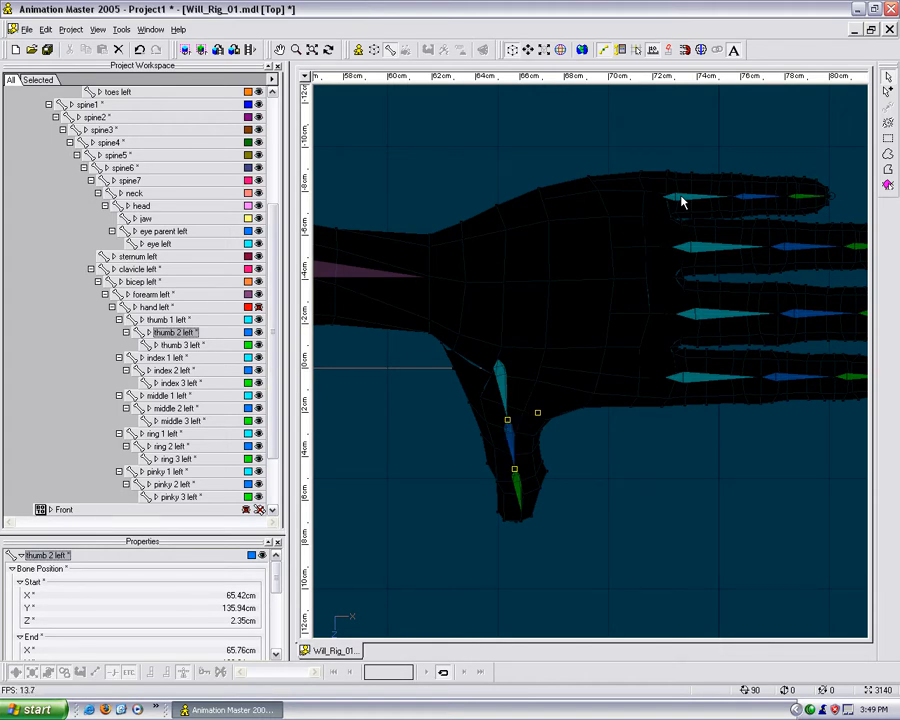
{"action": "key", "text": "7"}
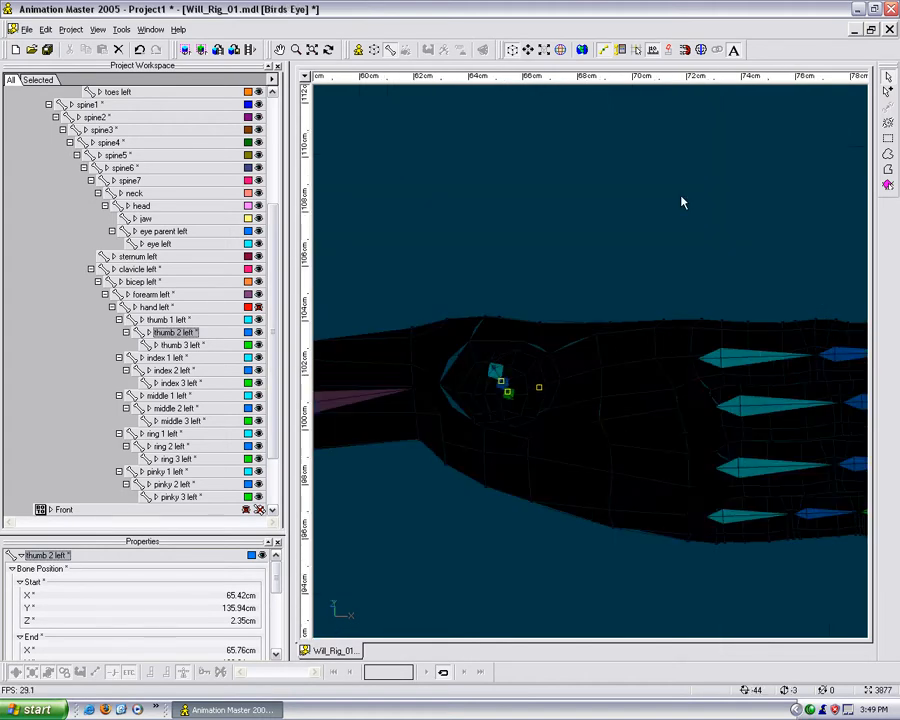
{"action": "left_click_drag", "start_coordinate": [615, 267], "coordinate": [545, 325]}
{"action": "scroll", "coordinate": [545, 320], "scroll_direction": "up", "scroll_amount": 2}
{"action": "middle_click_drag", "start_coordinate": [557, 325], "coordinate": [615, 312]}
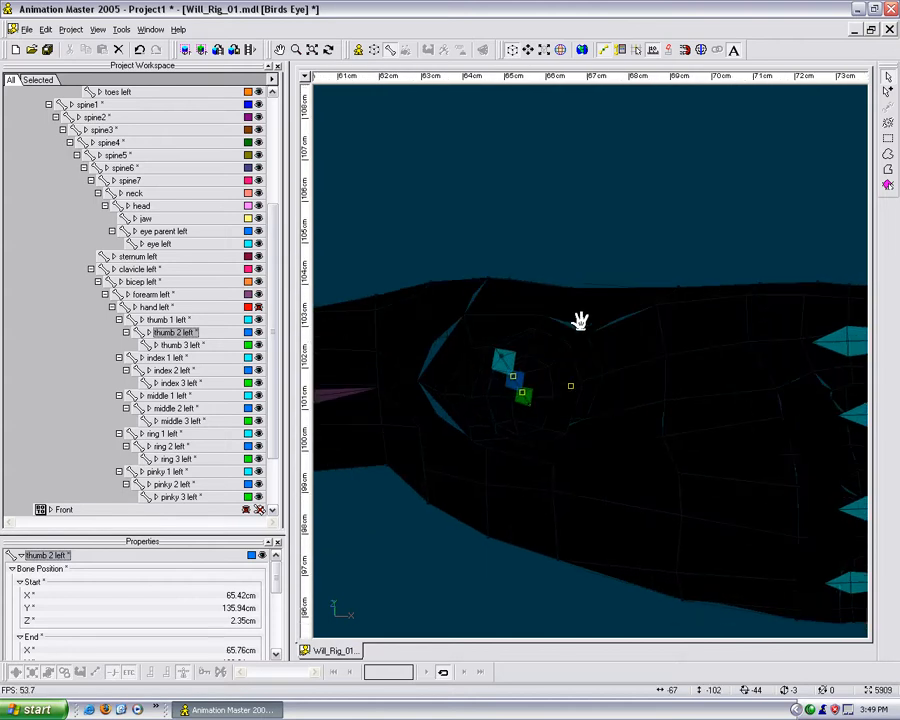
Turn the thumb 1 left bone's roll handle to point straight up, at a Z rotation of about -5.6.
{"action": "left_click", "coordinate": [573, 386]}
{"action": "left_click", "coordinate": [499, 360]}
{"action": "left_click", "coordinate": [574, 368]}
{"action": "left_click_drag", "start_coordinate": [575, 370], "coordinate": [512, 286]}
{"action": "left_click_drag", "start_coordinate": [277, 590], "coordinate": [283, 590]}
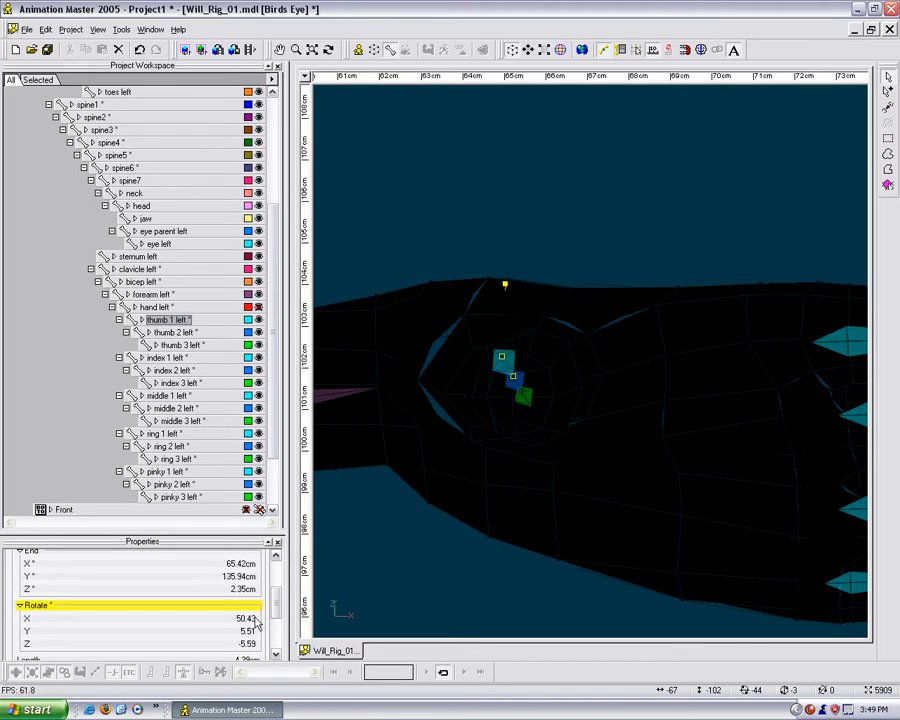
{"action": "scroll", "coordinate": [277, 614], "scroll_direction": "down", "scroll_amount": 1}
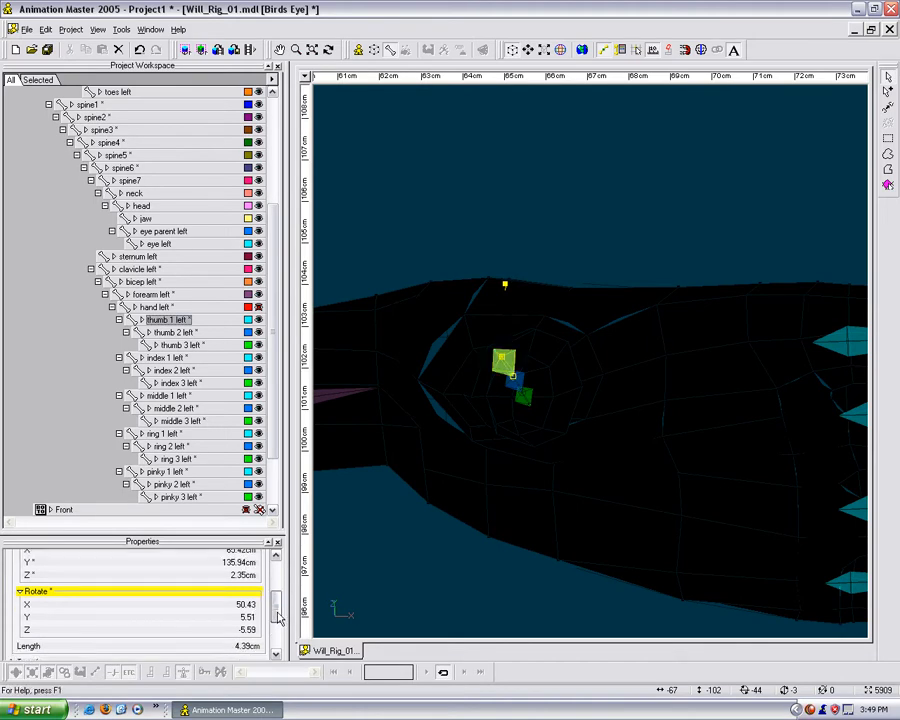
{"action": "left_click_drag", "start_coordinate": [503, 290], "coordinate": [506, 284]}
Set the thumb 2 left bone's Z rotation to -5.61.
{"action": "left_click", "coordinate": [512, 395]}
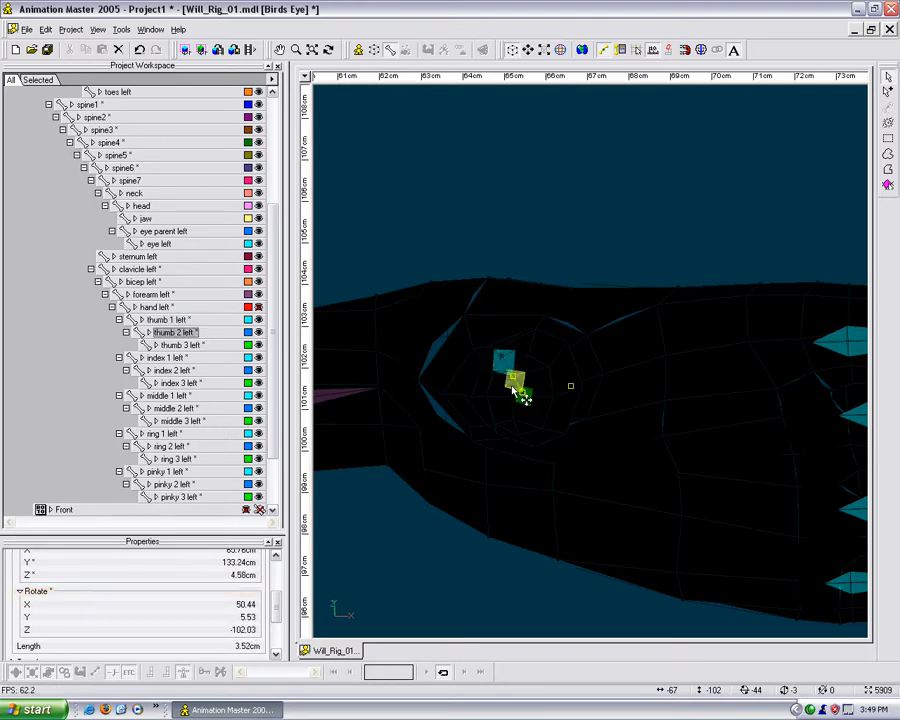
{"action": "left_click", "coordinate": [230, 630]}
{"action": "type", "text": "-5.6"}
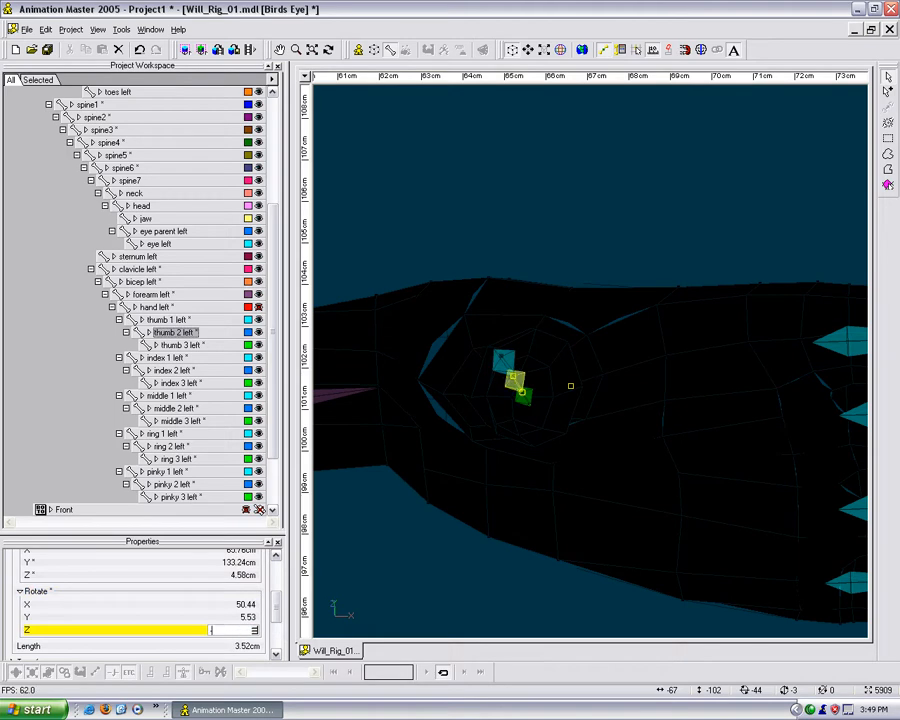
{"action": "type", "text": "1"}
{"action": "key", "text": "Return"}
Set the thumb 3 left bone's Z rotation to -5.61.
{"action": "left_click", "coordinate": [535, 410]}
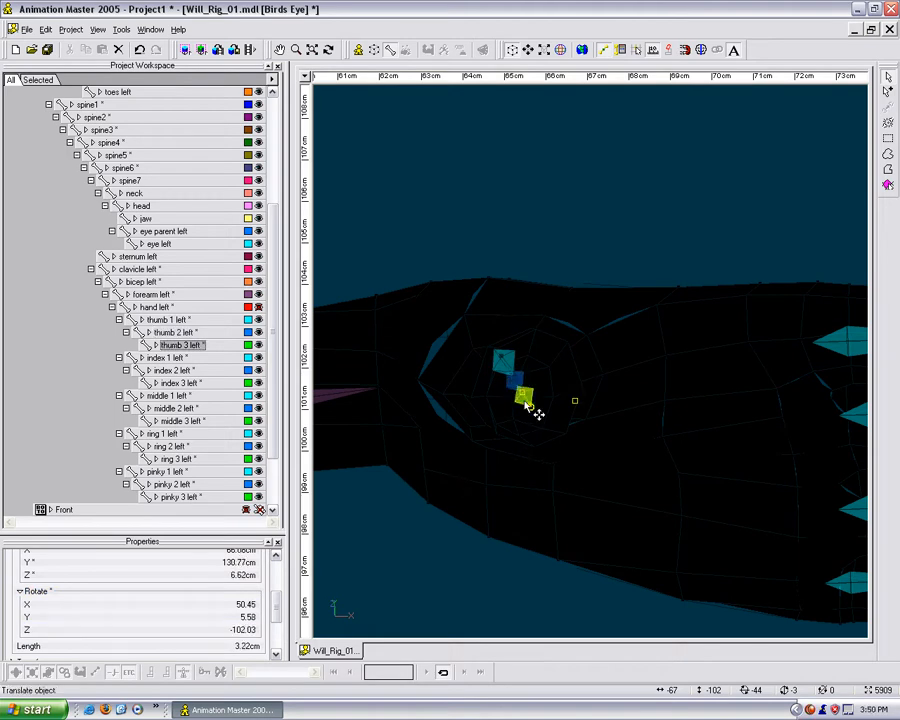
{"action": "left_click", "coordinate": [245, 630]}
{"action": "type", "text": "-5.61"}
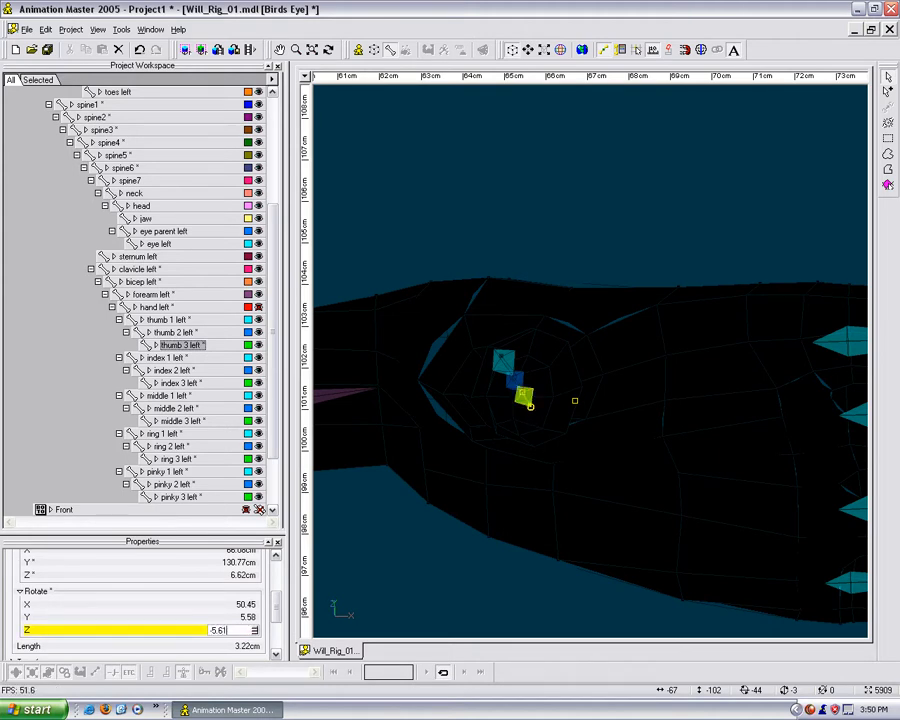
{"action": "key", "text": "Return"}
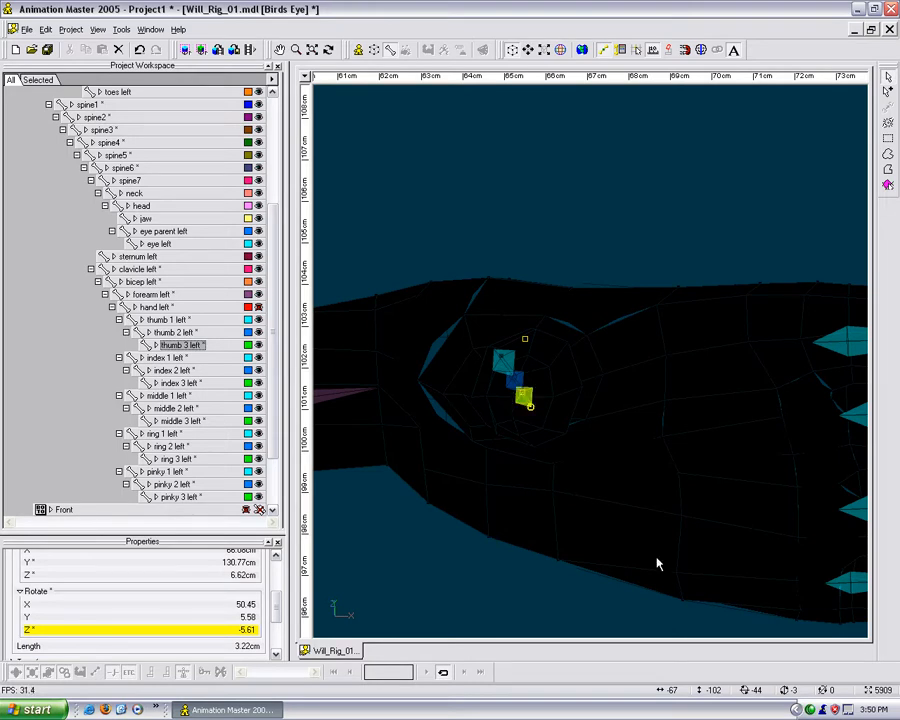
Deselect the thumb 3 left bone and save the Will_Rig_01 model.
{"action": "scroll", "coordinate": [600, 435], "scroll_direction": "down", "scroll_amount": 2}
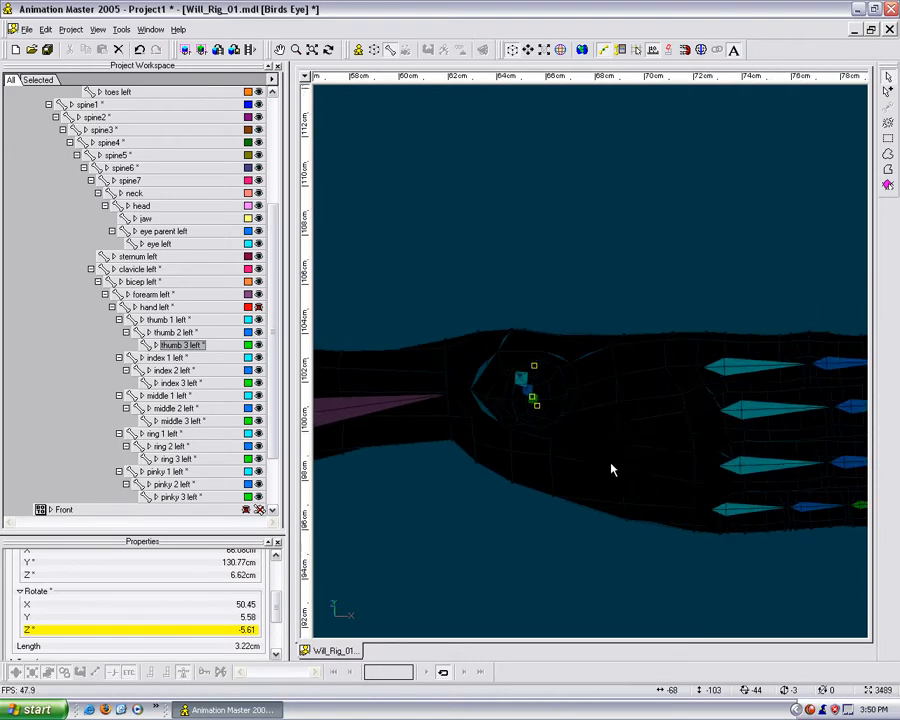
{"action": "key", "text": "t"}
{"action": "left_click_drag", "start_coordinate": [614, 422], "coordinate": [575, 470]}
{"action": "middle_click_drag", "start_coordinate": [635, 386], "coordinate": [583, 485]}
{"action": "scroll", "coordinate": [612, 445], "scroll_direction": "down", "scroll_amount": 2}
{"action": "left_click_drag", "start_coordinate": [617, 441], "coordinate": [640, 455]}
{"action": "key", "text": "Escape"}
{"action": "right_click", "coordinate": [553, 172]}
{"action": "left_click", "coordinate": [602, 222]}
Make the hidden hand left bone visible again.
{"action": "scroll", "coordinate": [602, 228], "scroll_direction": "down", "scroll_amount": 2}
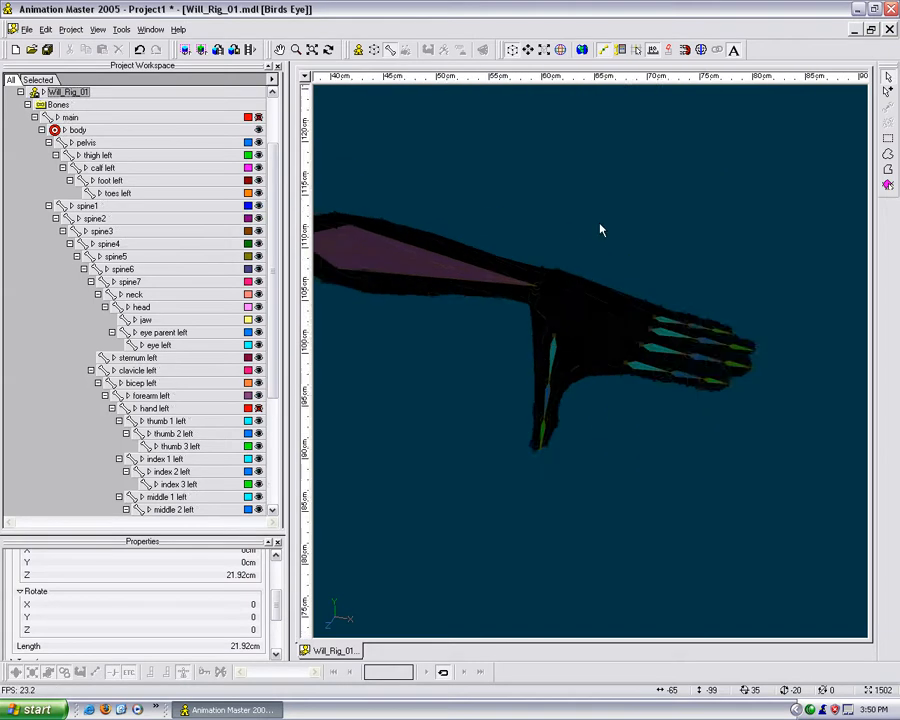
{"action": "scroll", "coordinate": [535, 242], "scroll_direction": "down", "scroll_amount": 1}
{"action": "middle_click_drag", "start_coordinate": [476, 249], "coordinate": [614, 257]}
{"action": "scroll", "coordinate": [614, 259], "scroll_direction": "down", "scroll_amount": 3}
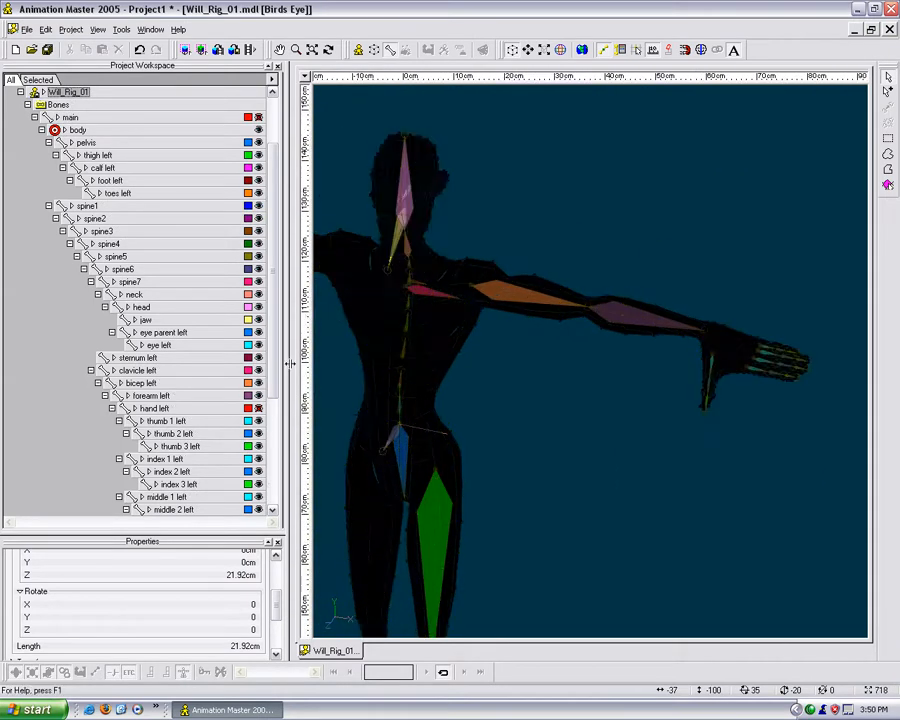
{"action": "left_click", "coordinate": [259, 409]}
{"action": "left_click", "coordinate": [631, 430]}
Examine the bone placement across the body, left arm and left leg, ending with the full figure in front view.
{"action": "middle_click_drag", "start_coordinate": [634, 430], "coordinate": [621, 354]}
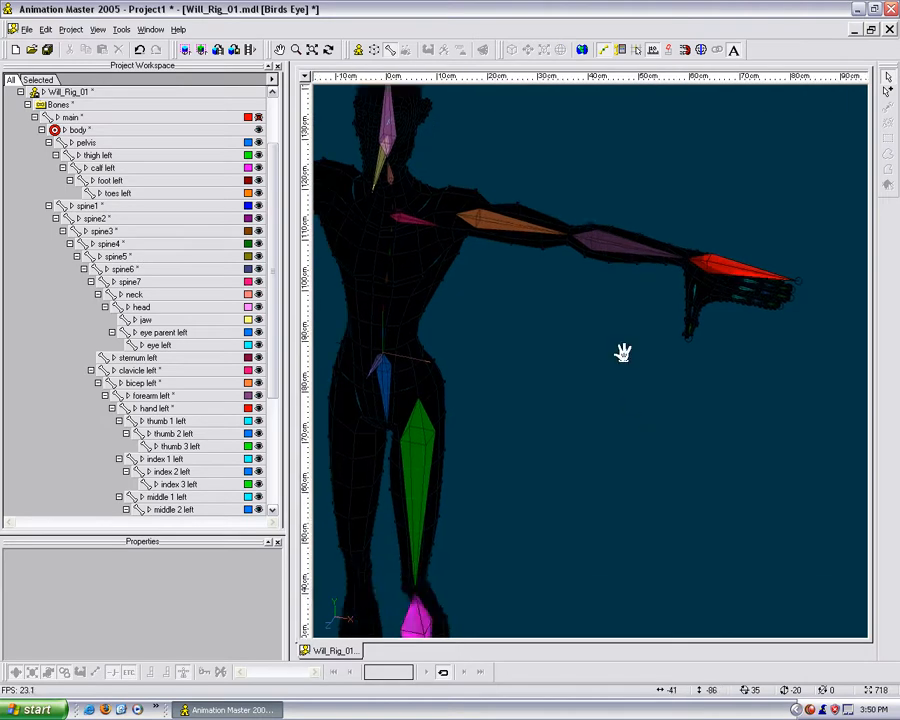
{"action": "scroll", "coordinate": [612, 348], "scroll_direction": "up", "scroll_amount": 3}
{"action": "middle_click_drag", "start_coordinate": [568, 322], "coordinate": [585, 350]}
{"action": "middle_click_drag", "start_coordinate": [511, 348], "coordinate": [713, 378]}
{"action": "scroll", "coordinate": [715, 381], "scroll_direction": "down", "scroll_amount": 3}
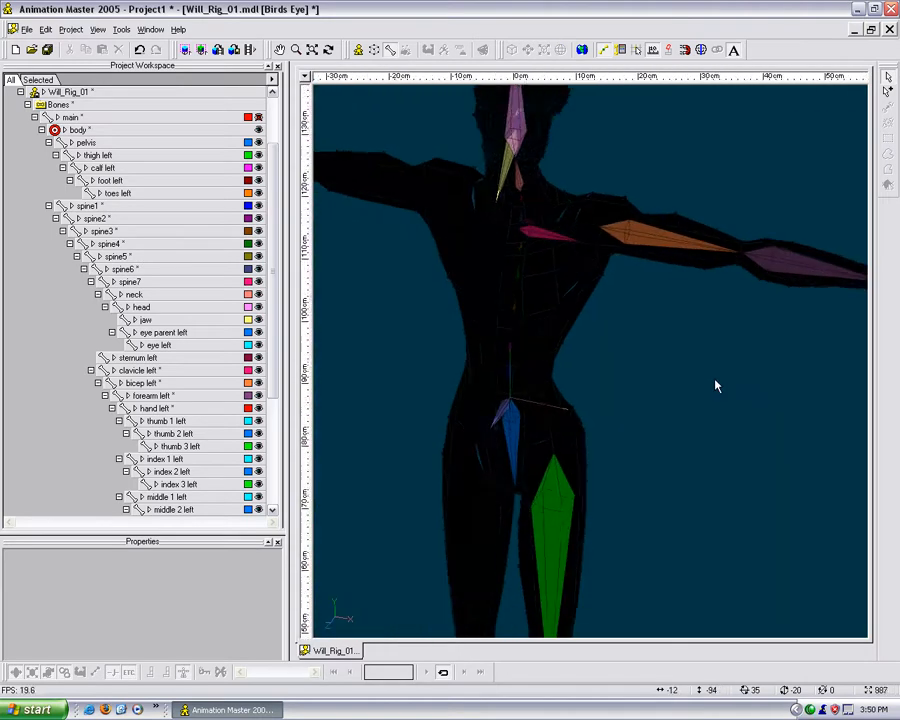
{"action": "scroll", "coordinate": [715, 381], "scroll_direction": "down", "scroll_amount": 1}
{"action": "middle_click_drag", "start_coordinate": [650, 350], "coordinate": [713, 346]}
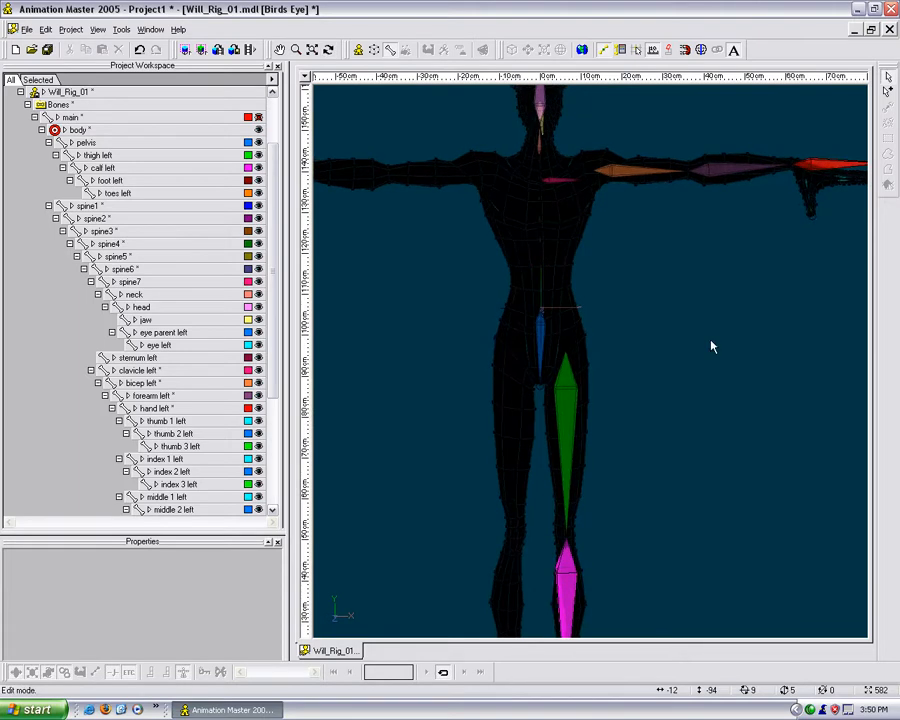
{"action": "key", "text": "KP_2"}
{"action": "scroll", "coordinate": [698, 364], "scroll_direction": "down", "scroll_amount": 3}
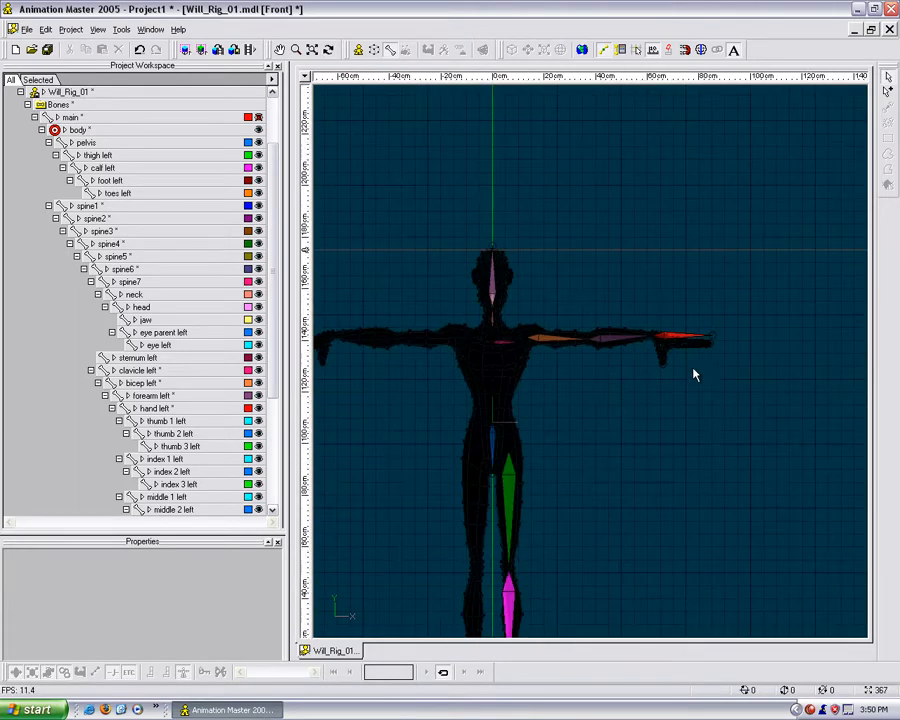
{"action": "middle_click_drag", "start_coordinate": [651, 459], "coordinate": [673, 316]}
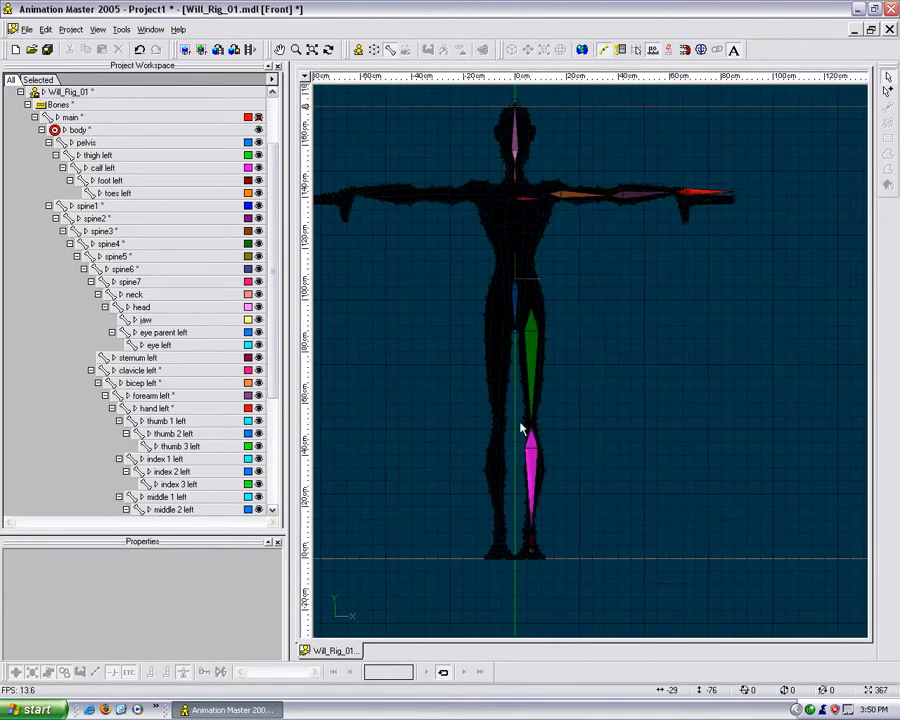